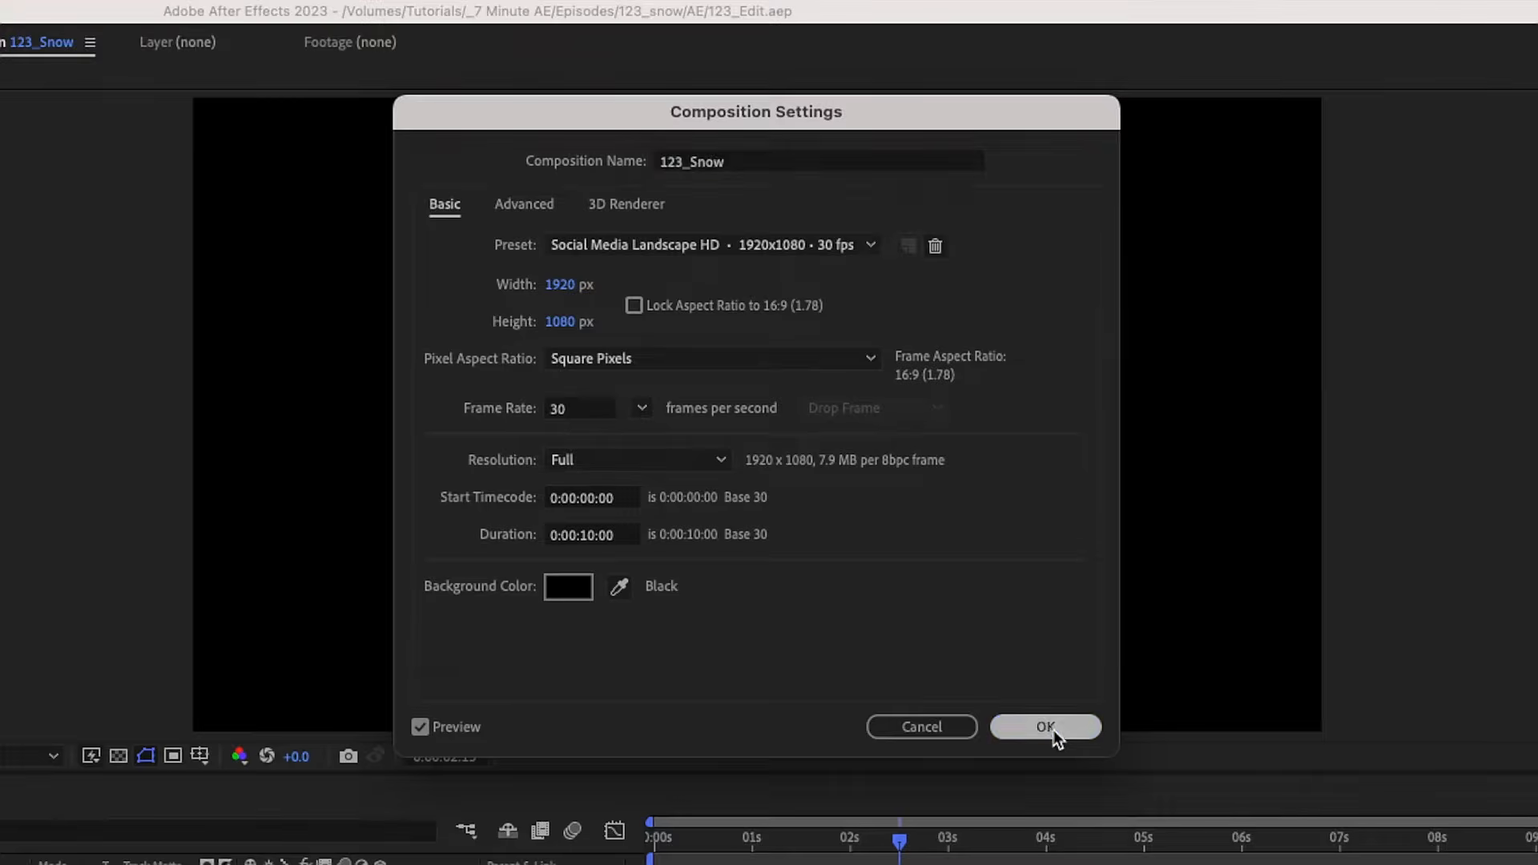
Create a white (FFFFFF) solid layer named Snow in the 123_Snow composition.
key("super+y")
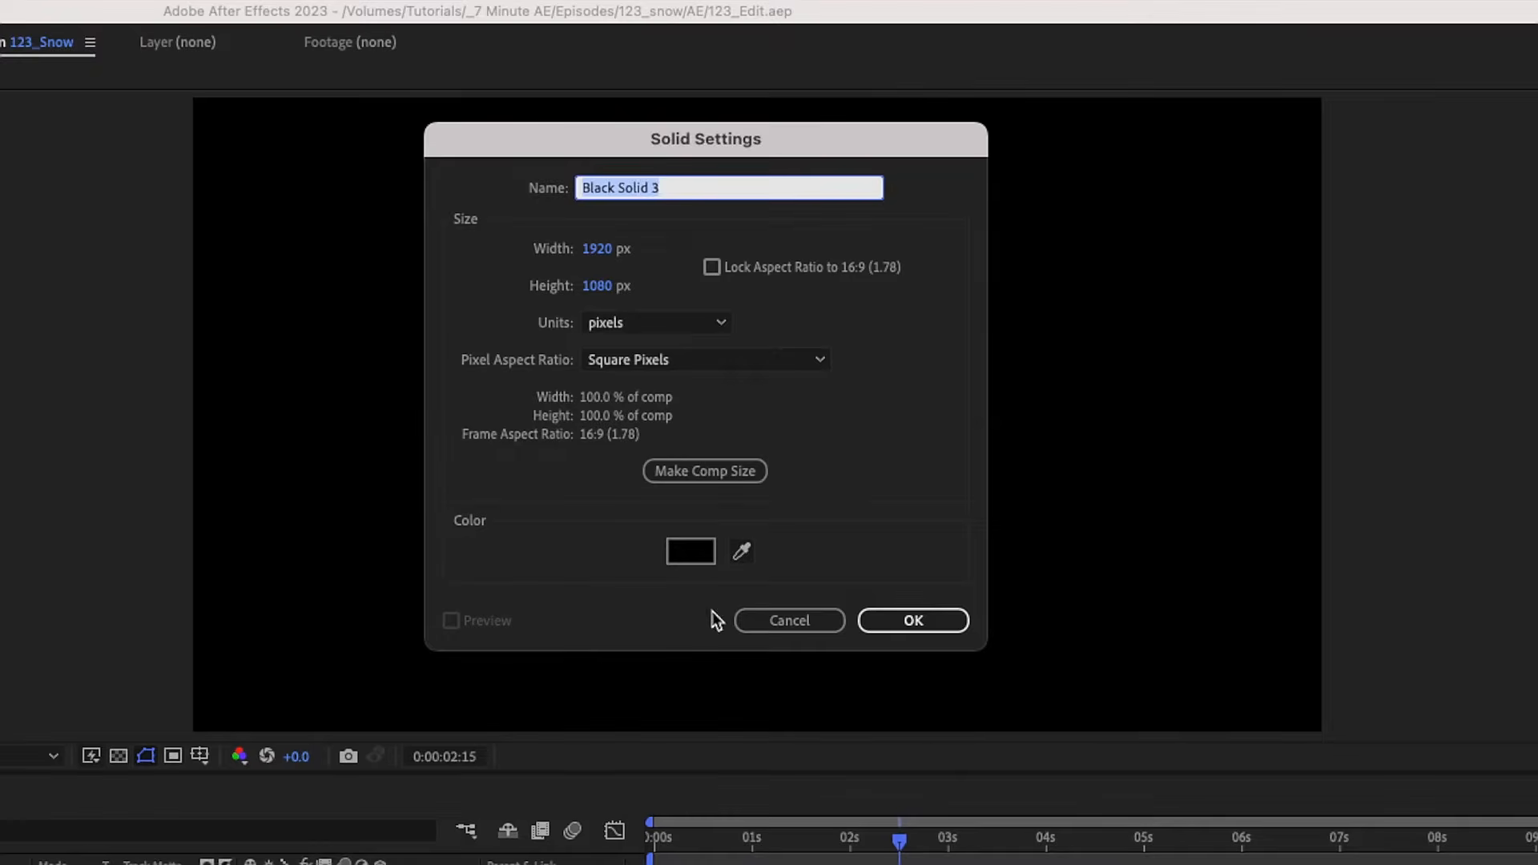
left_click(694, 553)
type("FFFFFF")
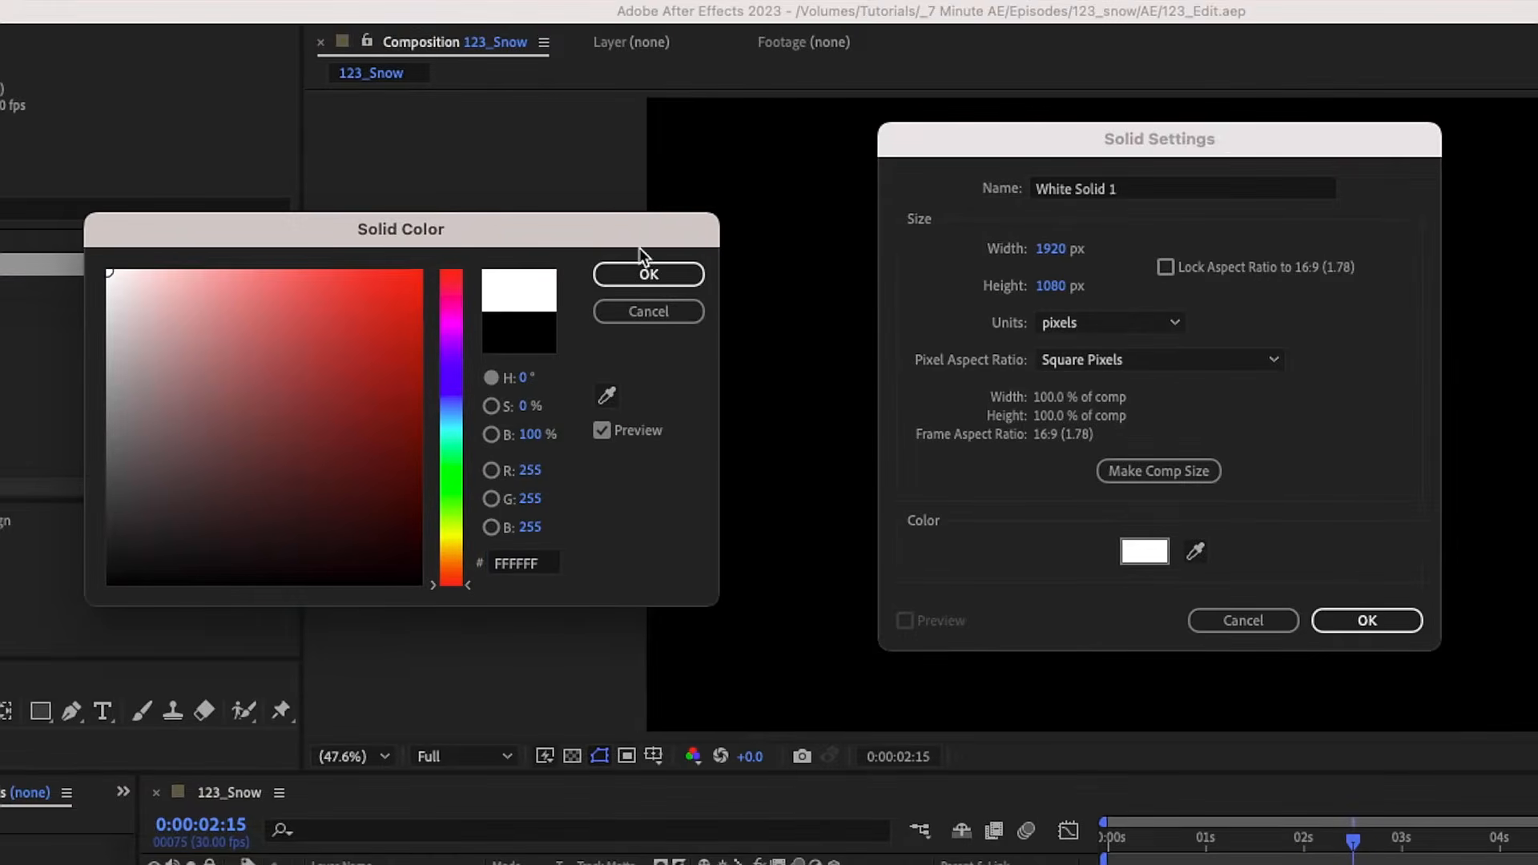
left_click(649, 274)
double_click(1126, 187)
triple_click(777, 188)
type("Snow")
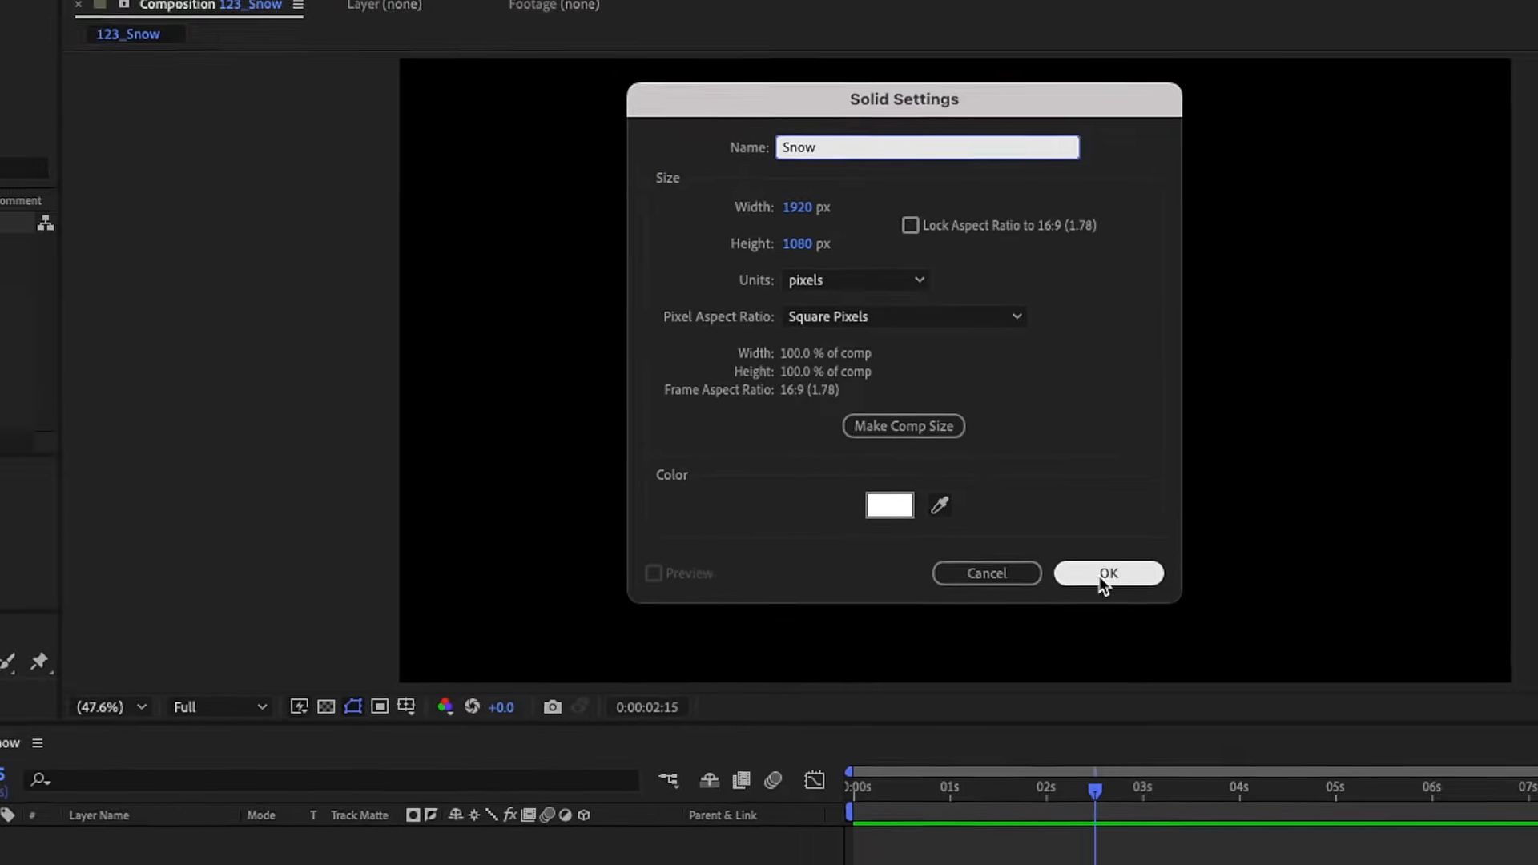
left_click(1015, 617)
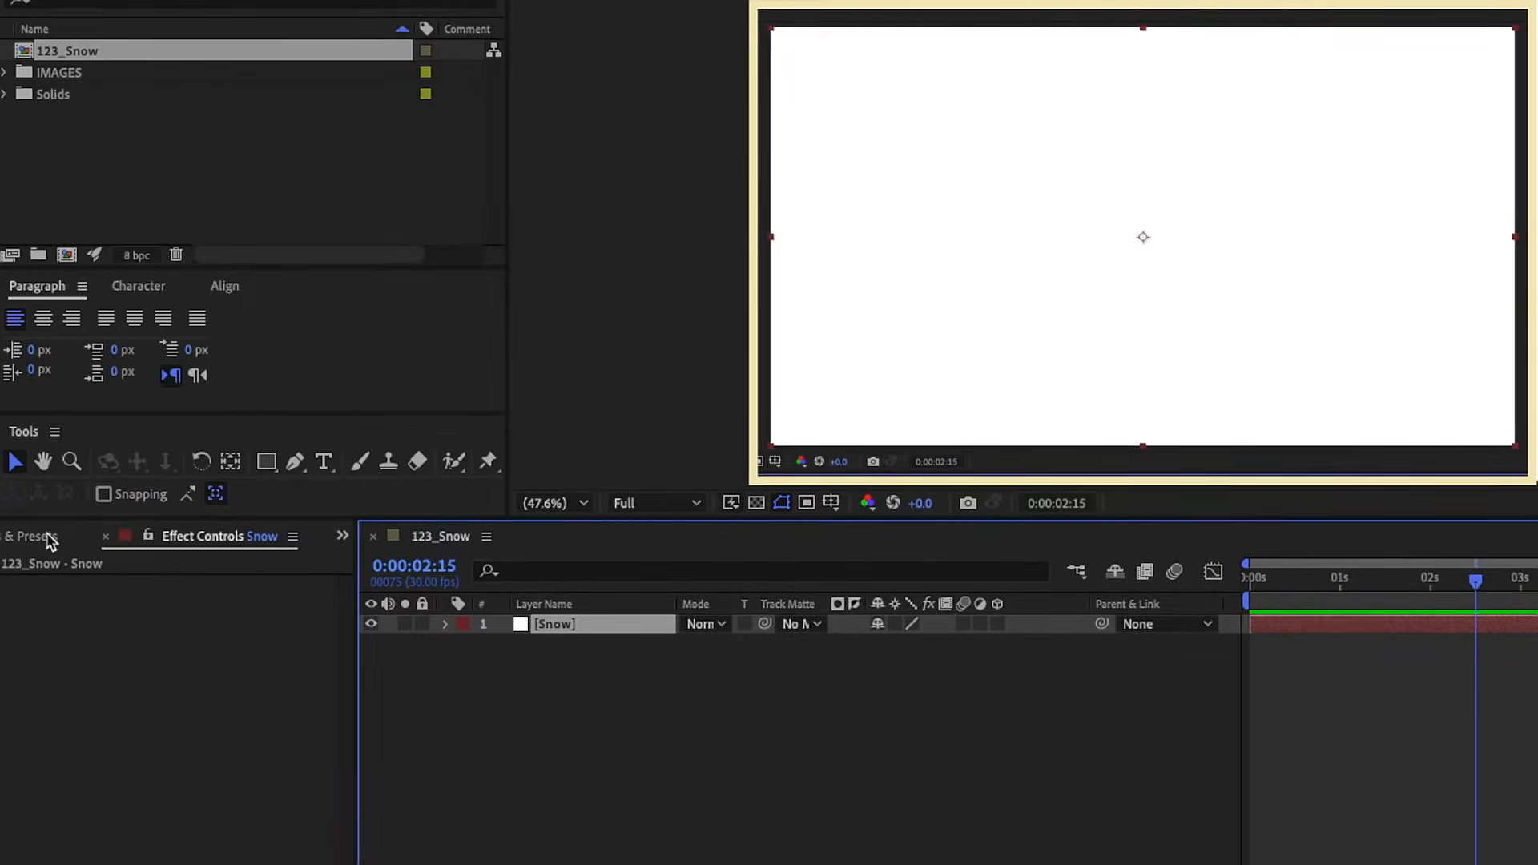
Find the CC Particle World effect and apply it to the Snow layer.
left_click(48, 540)
left_click(72, 570)
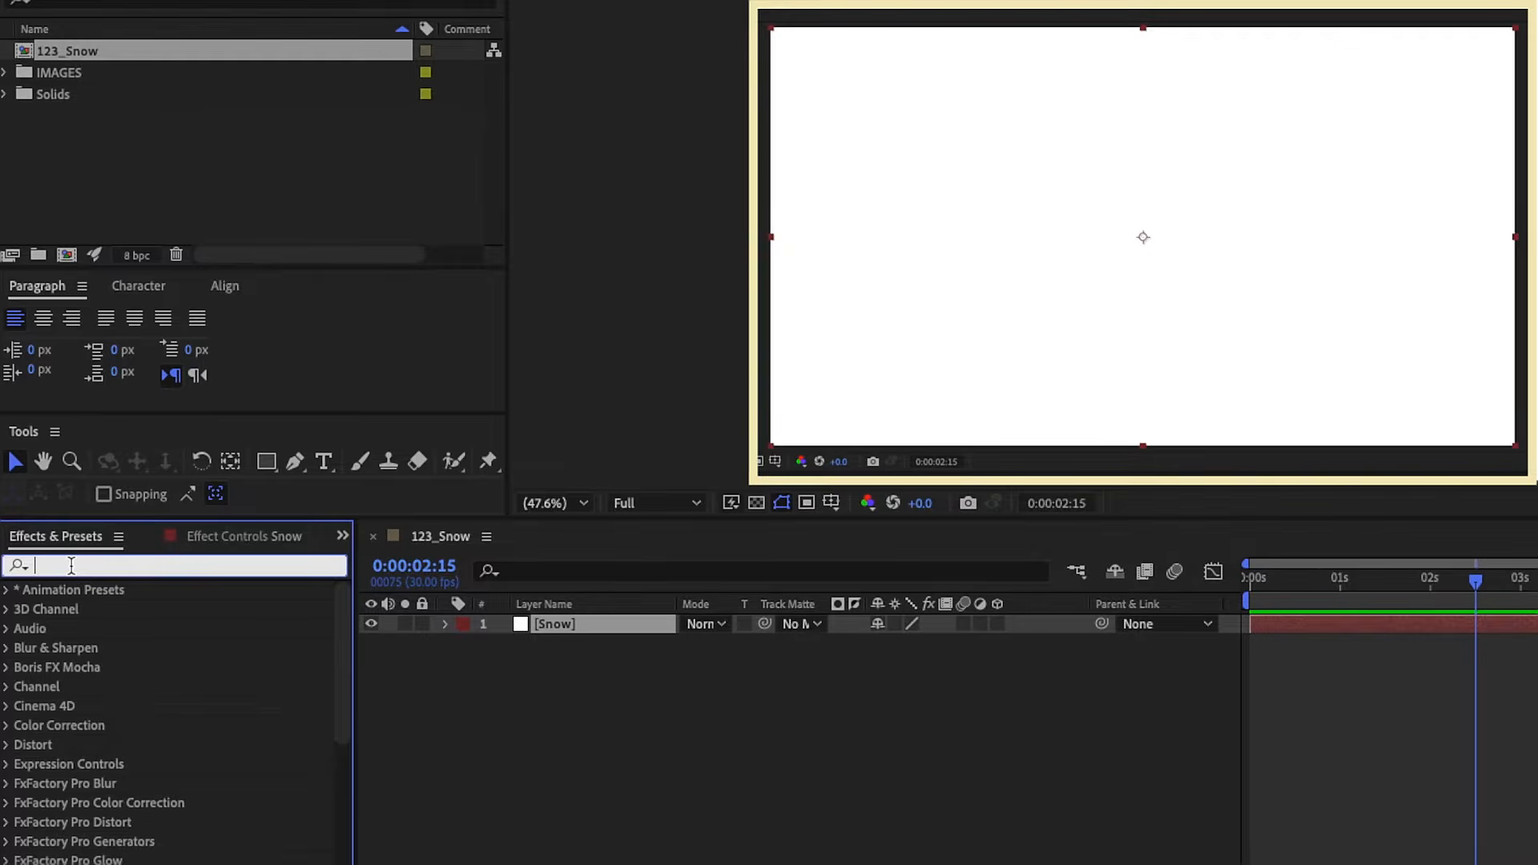
type("cc particle")
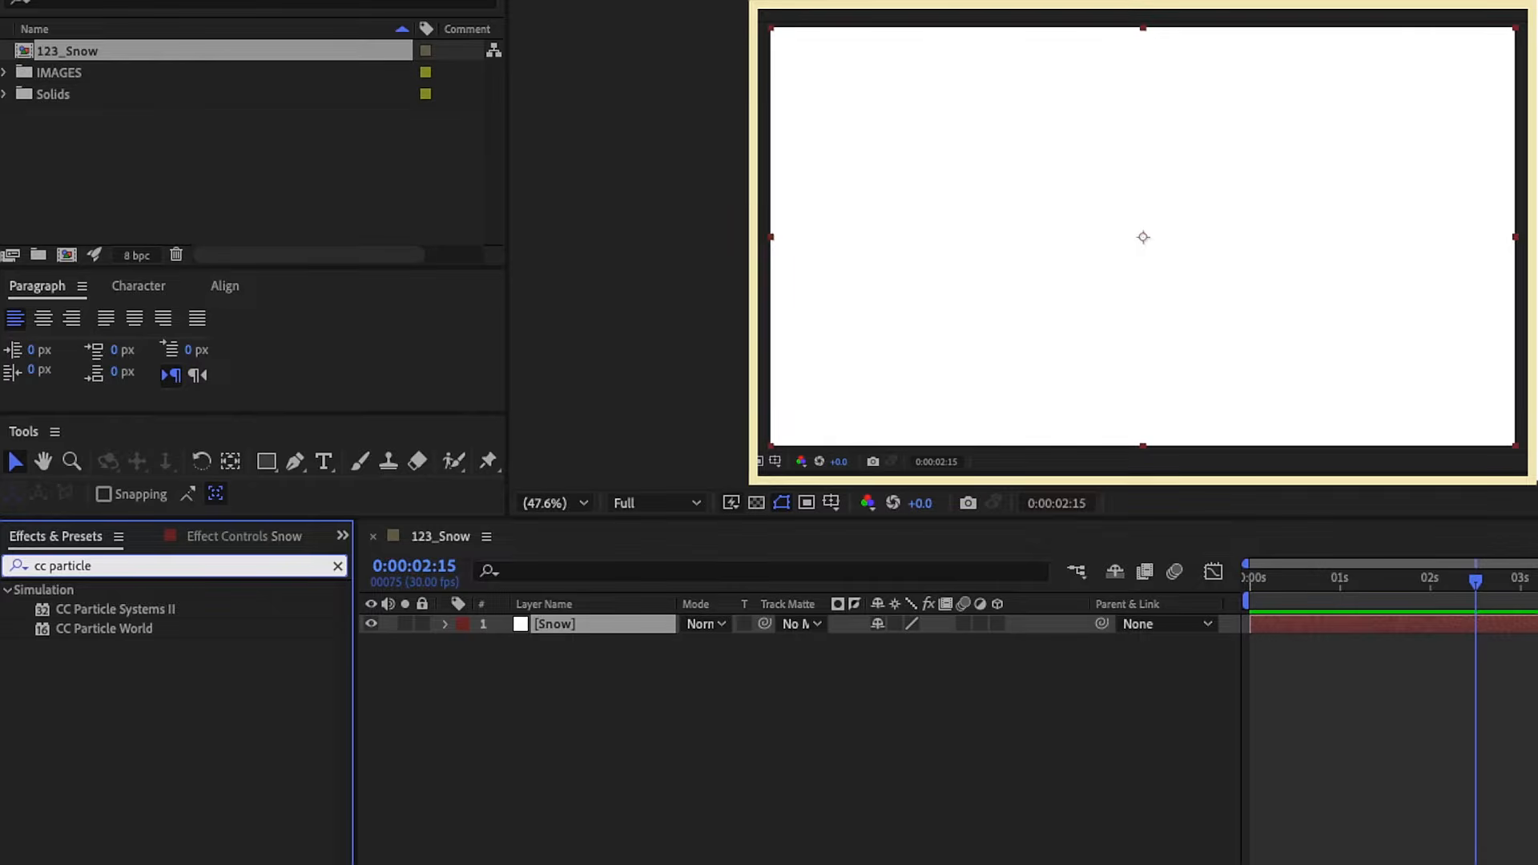
left_click(558, 609)
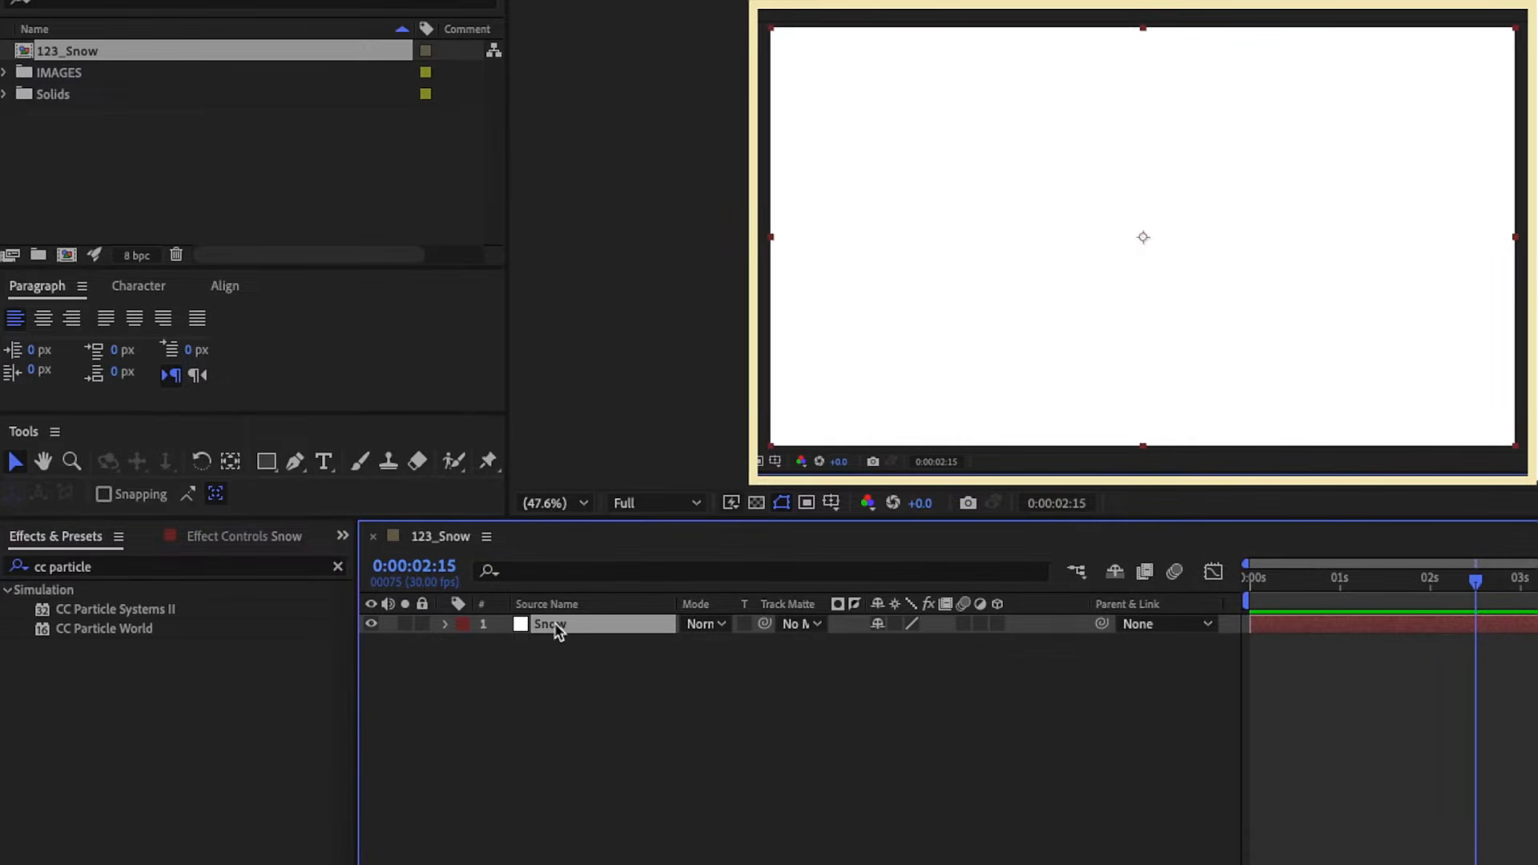
double_click(122, 632)
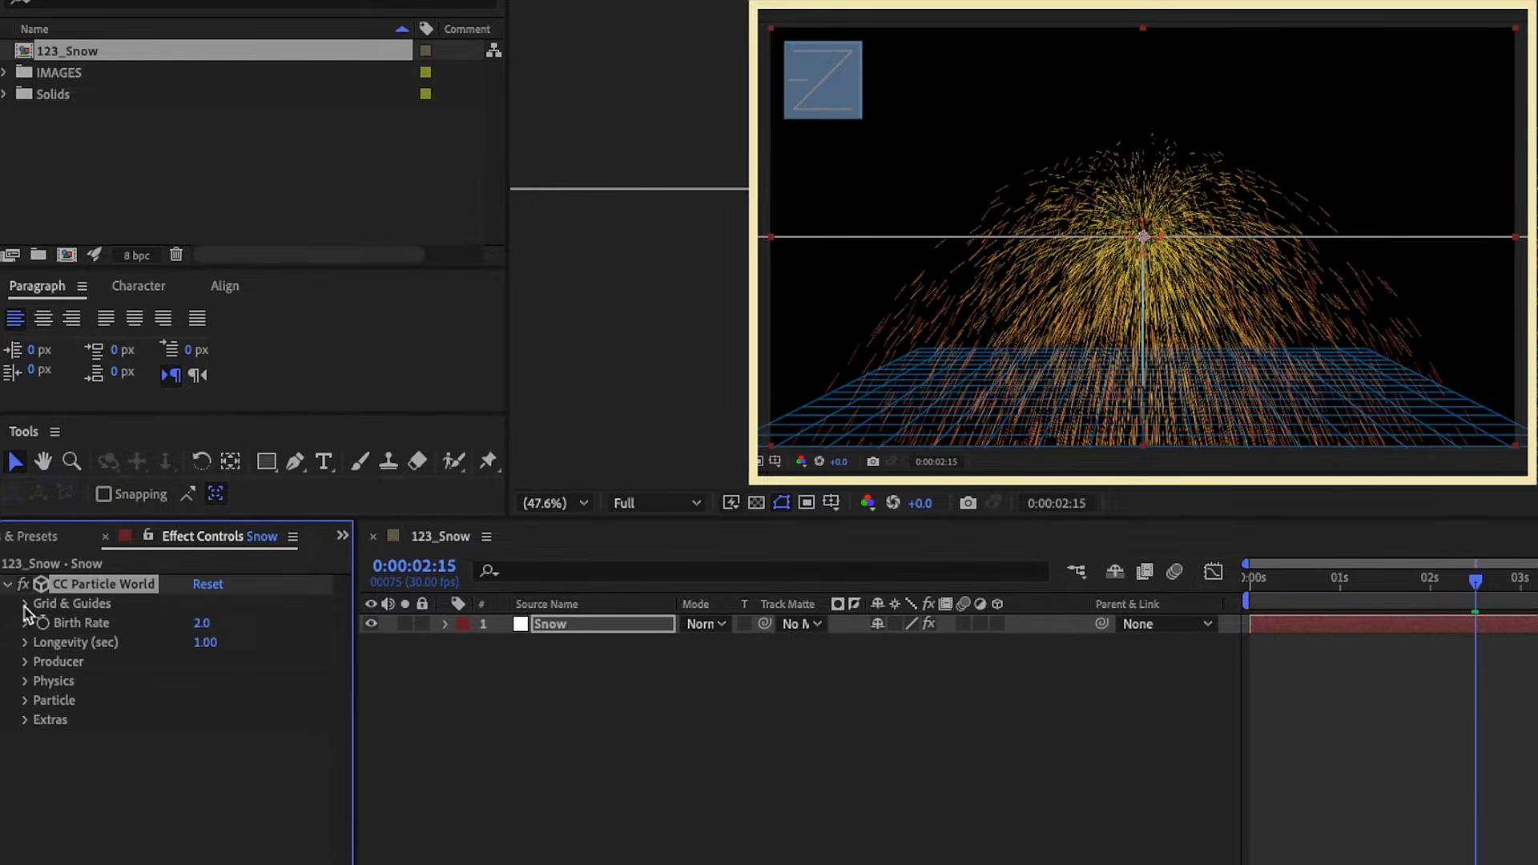
Turn off the Grid, Horizon and Axis Box guides of CC Particle World and check the preview against transparency.
left_click(23, 606)
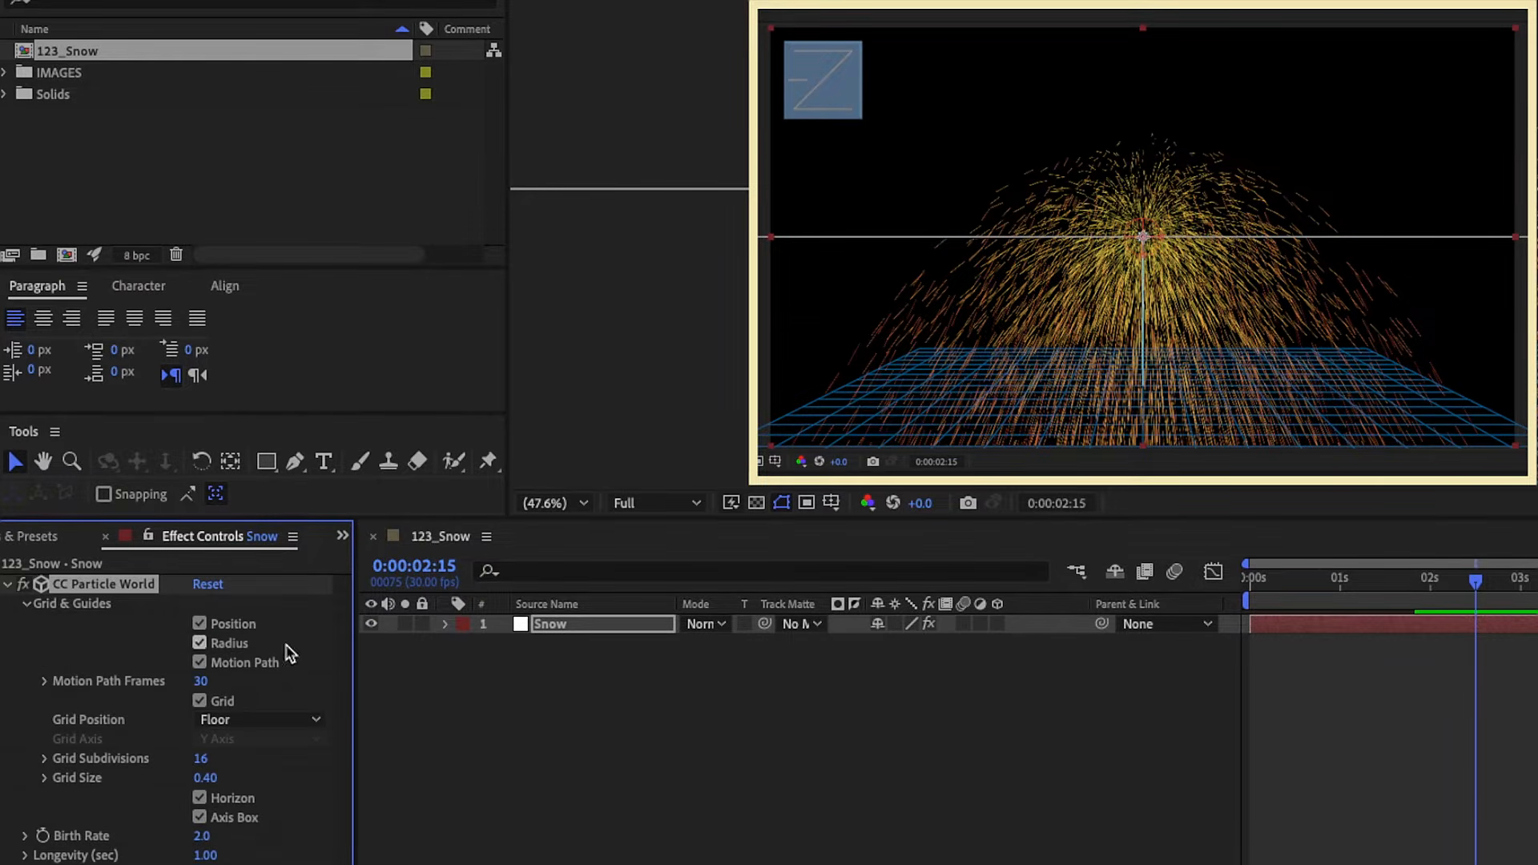
left_click(199, 701)
left_click(200, 798)
left_click(199, 817)
left_click(27, 603)
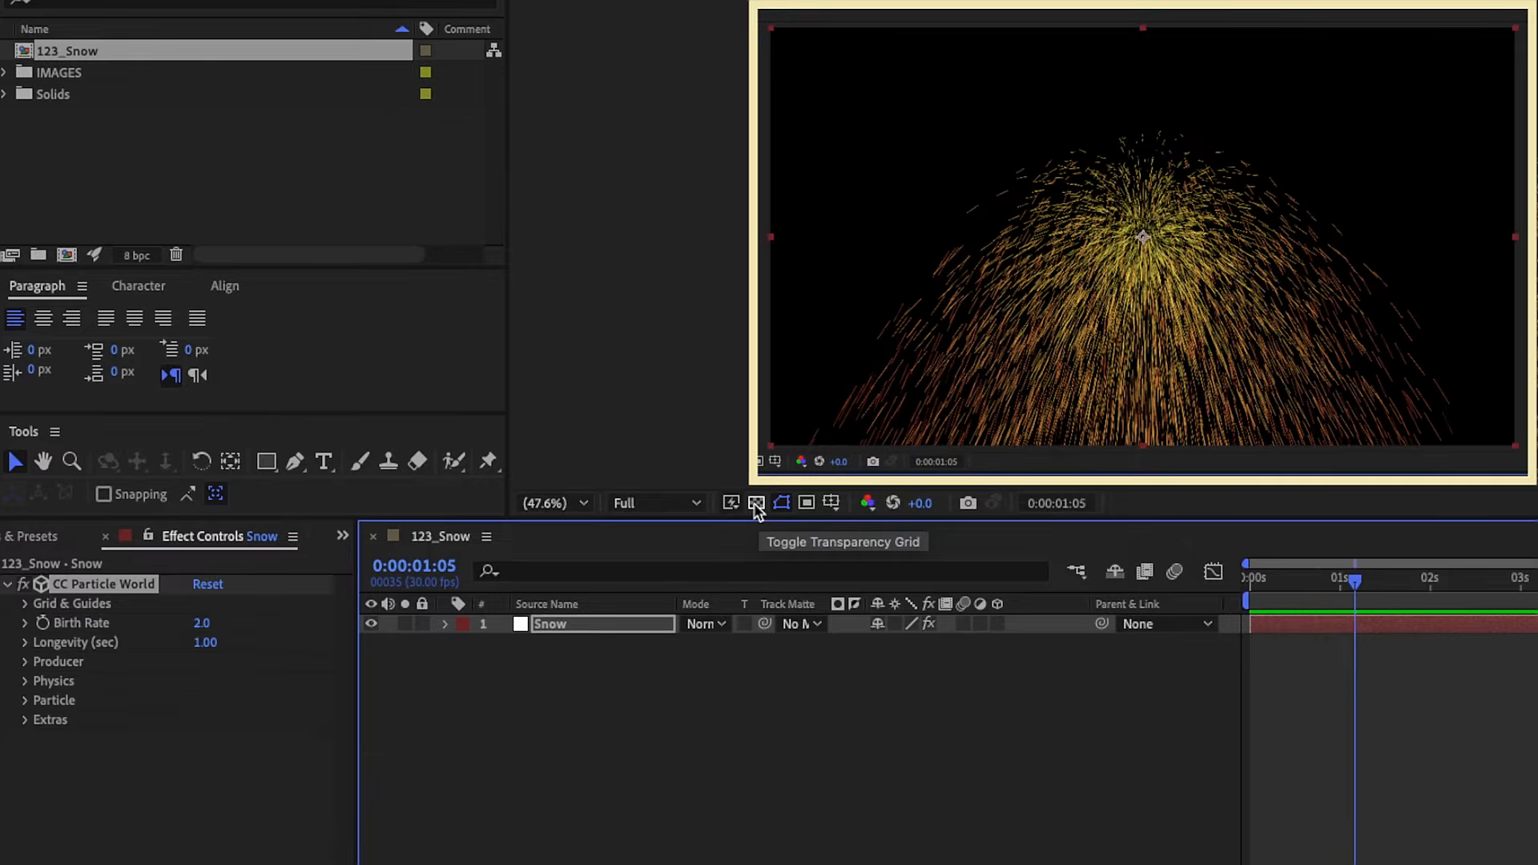
left_click(756, 503)
left_click(756, 503)
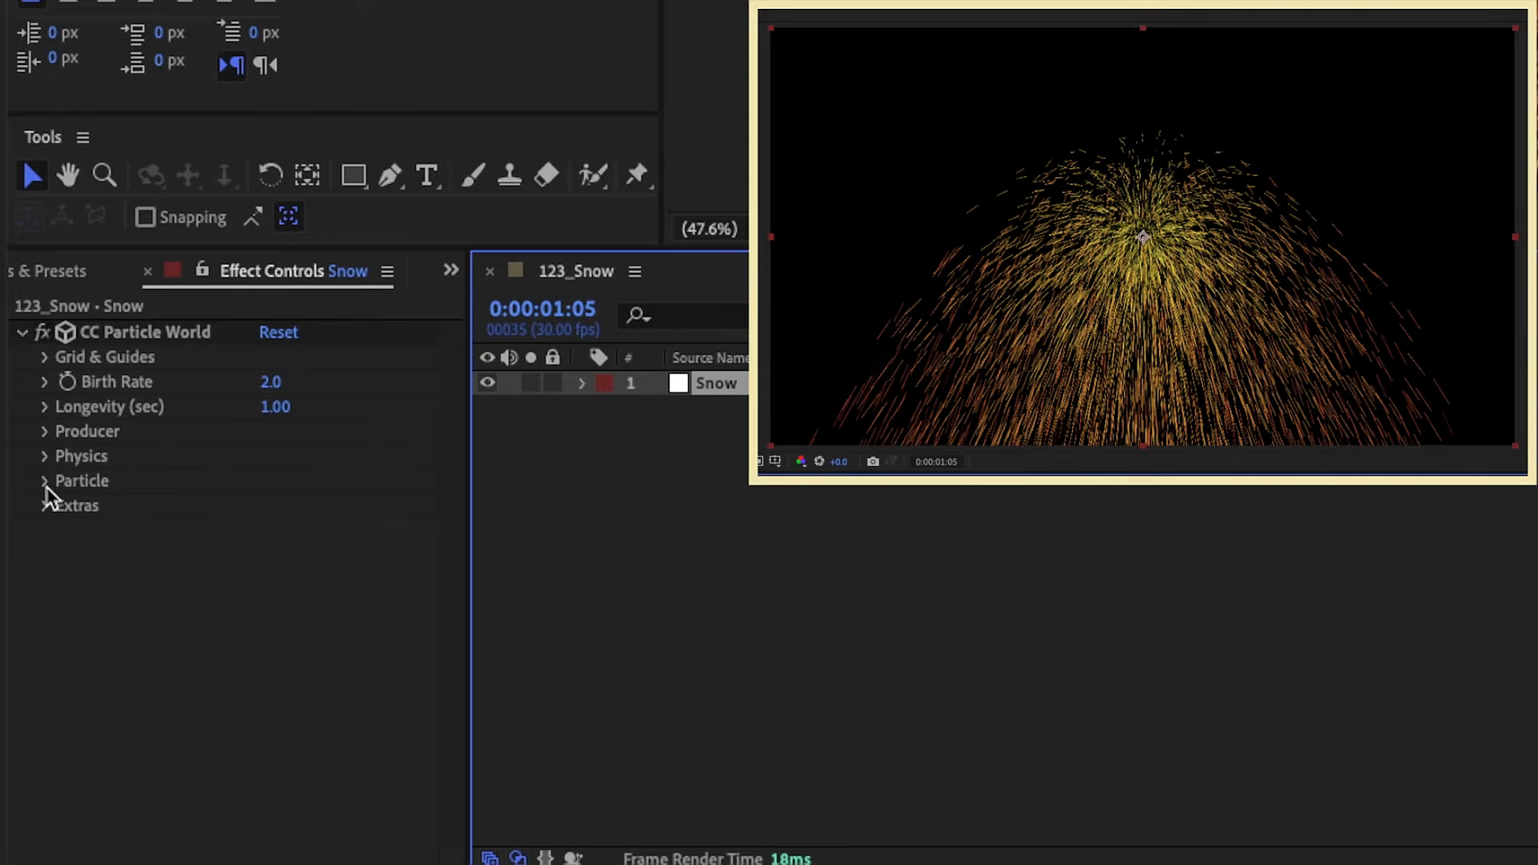
Change the particle type of CC Particle World to Faded Sphere.
left_click(57, 483)
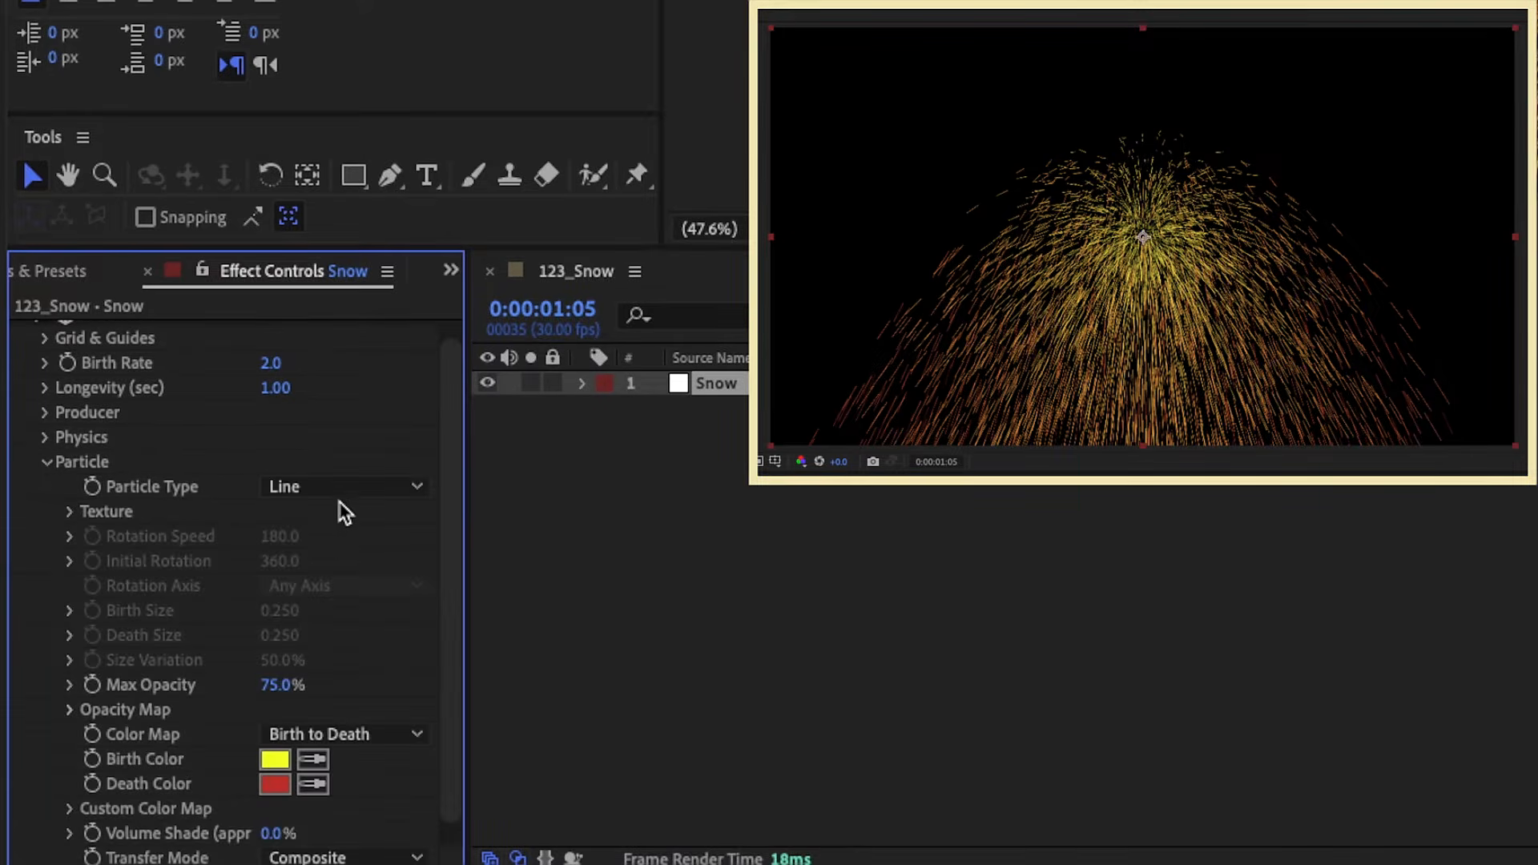
left_click(340, 487)
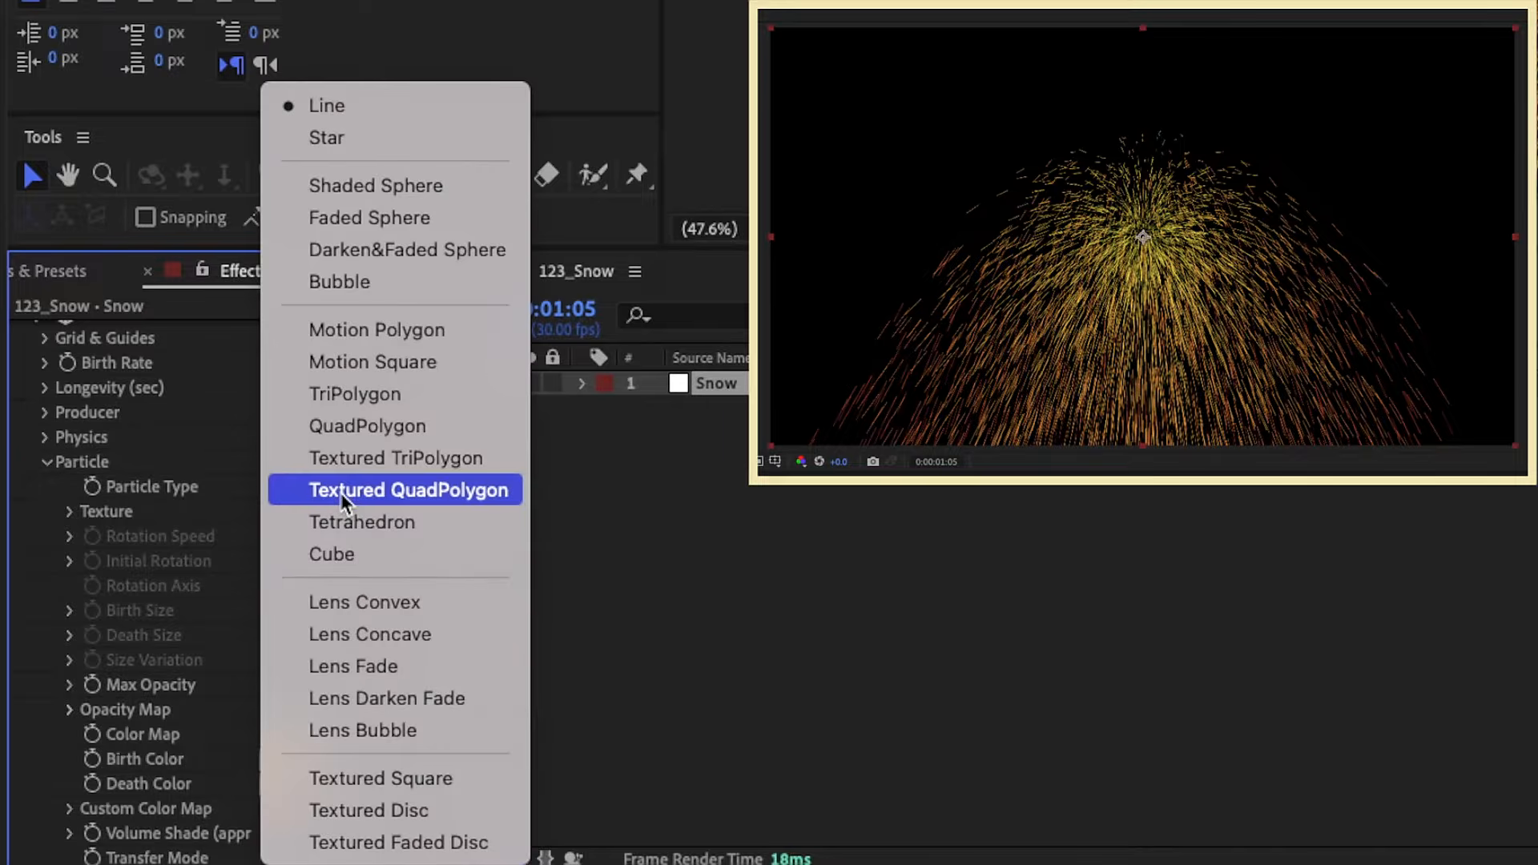
left_click(371, 218)
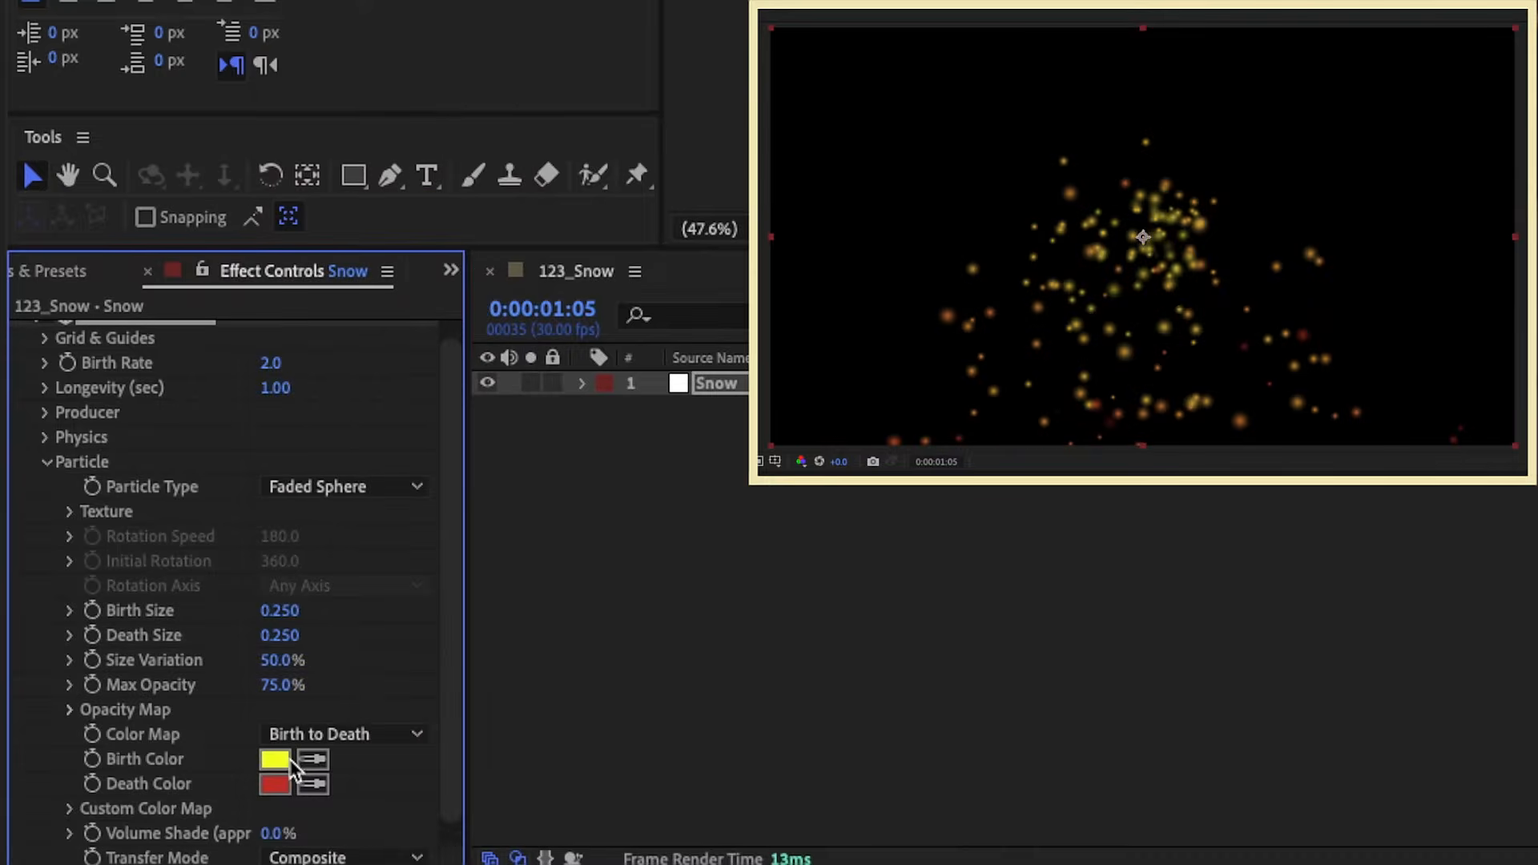
Make both the birth color and the death color of the particles white.
left_click(274, 763)
left_click_drag(878, 157, 796, 141)
left_click_drag(910, 114, 703, 298)
left_click(1112, 370)
left_click(275, 784)
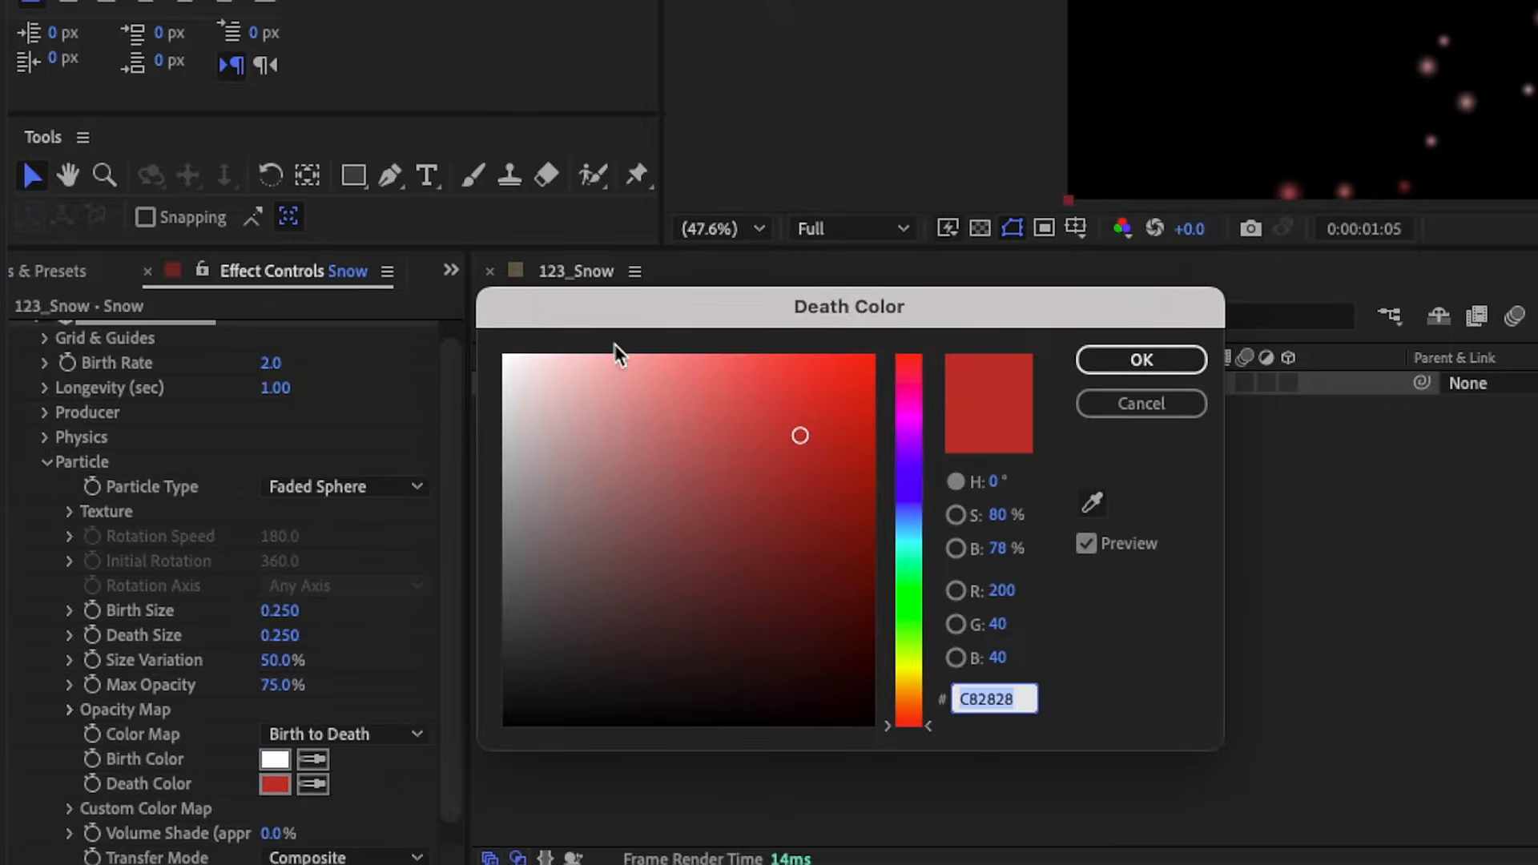
left_click_drag(618, 344, 503, 354)
left_click(1122, 361)
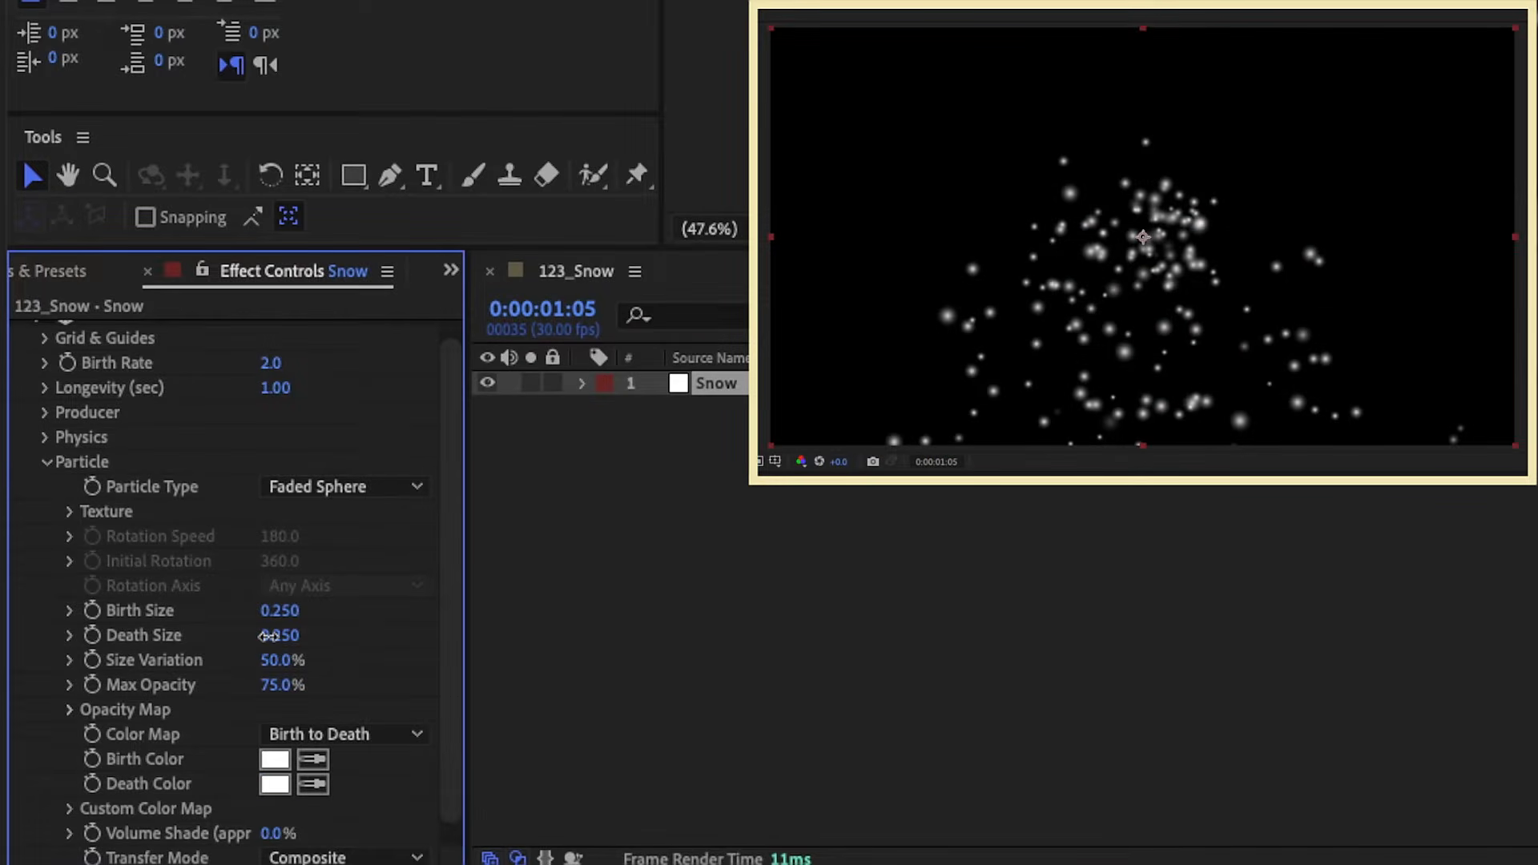
Set the particles' death size to 0.5.
left_click(269, 635)
key("BackSpace")
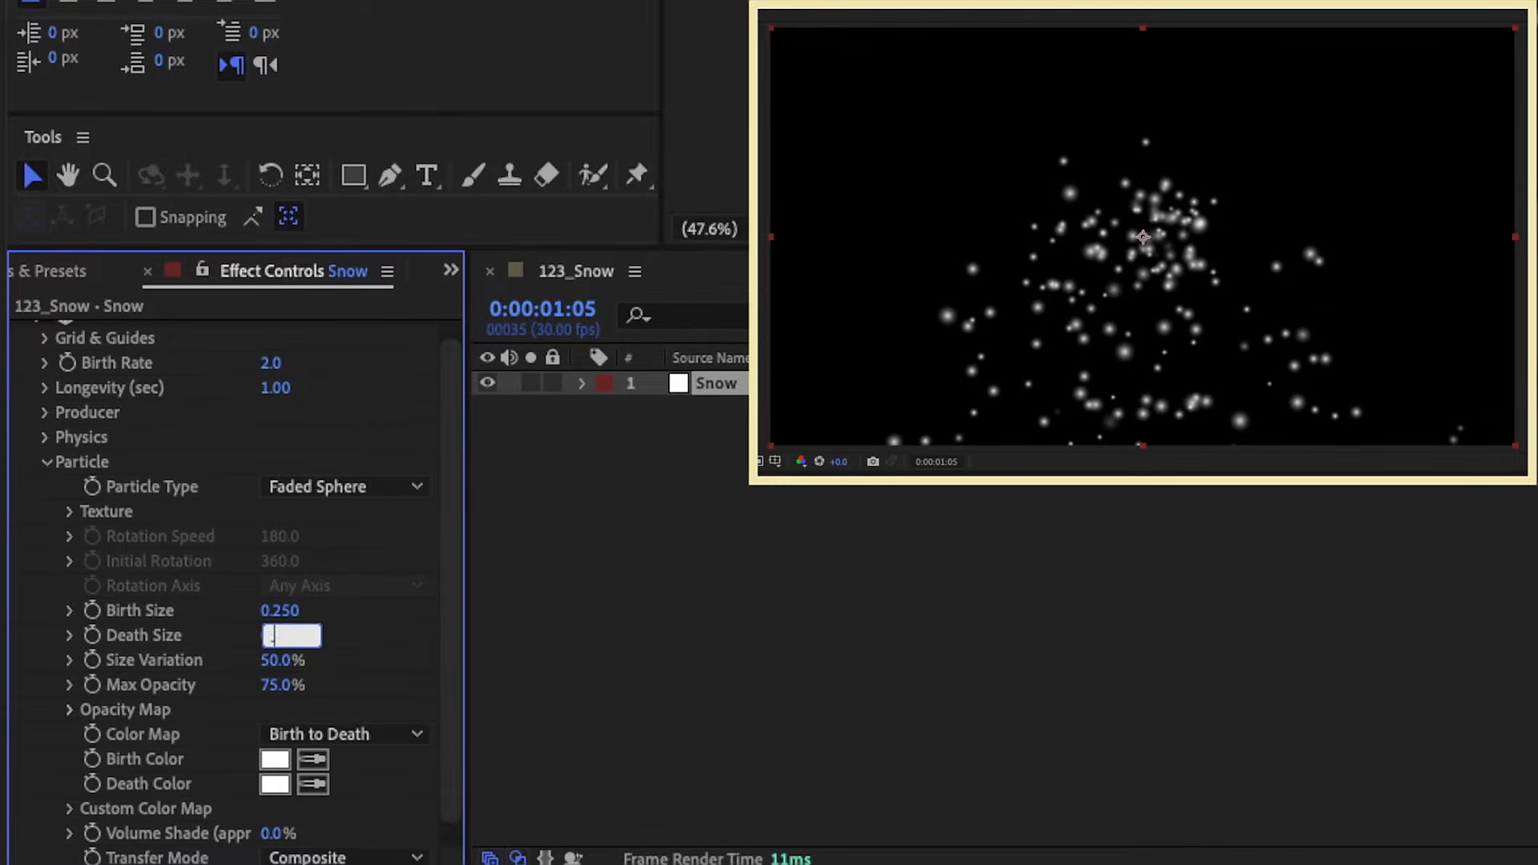
type(".5")
left_click(610, 620)
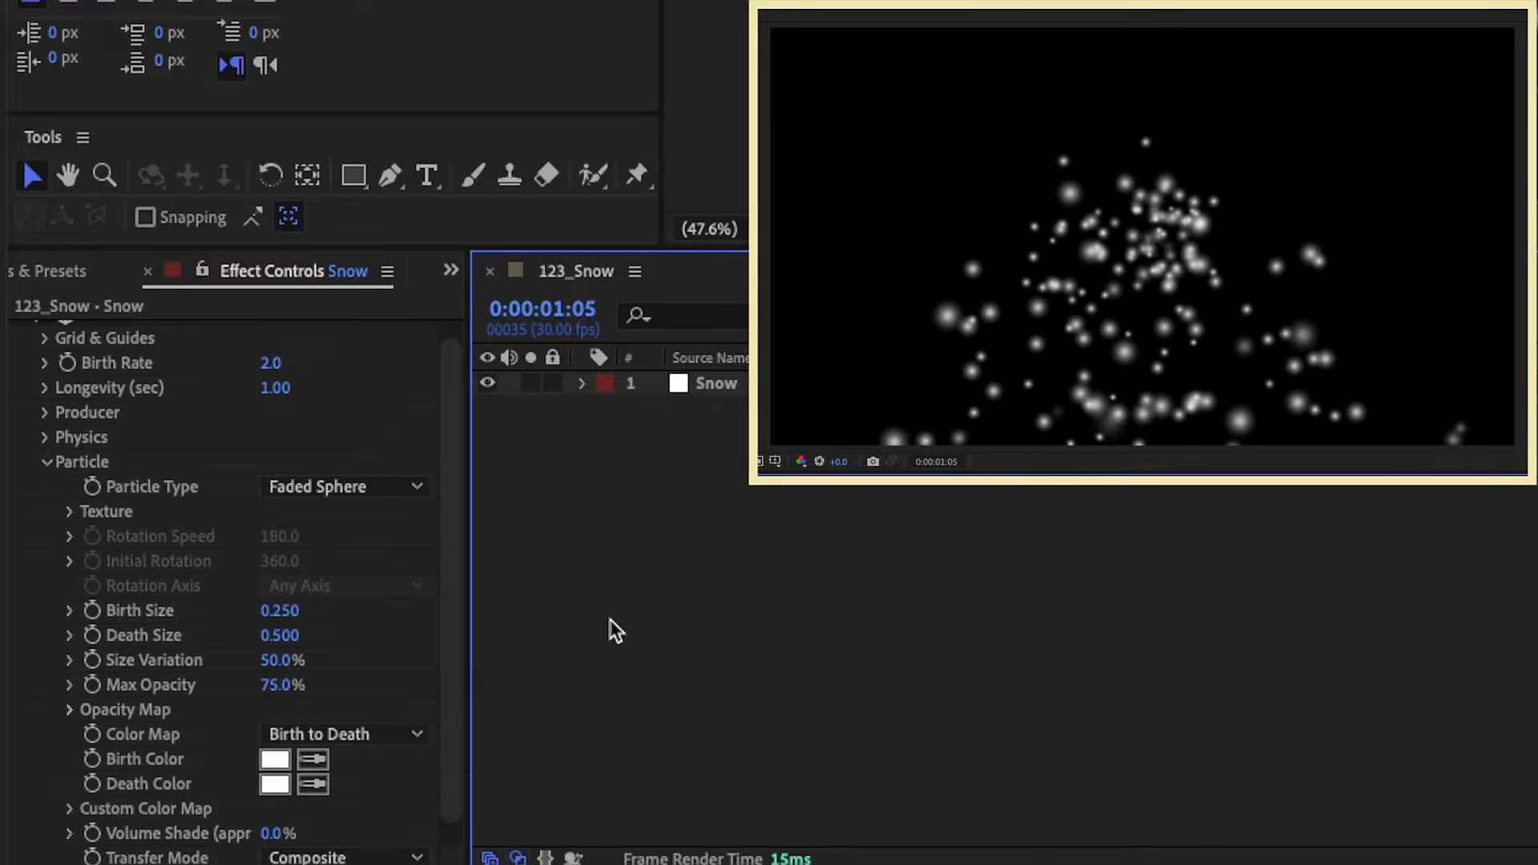
Set the particles' size variation to 65% and their max opacity to 65%.
left_click(278, 668)
type("65")
left_click(272, 687)
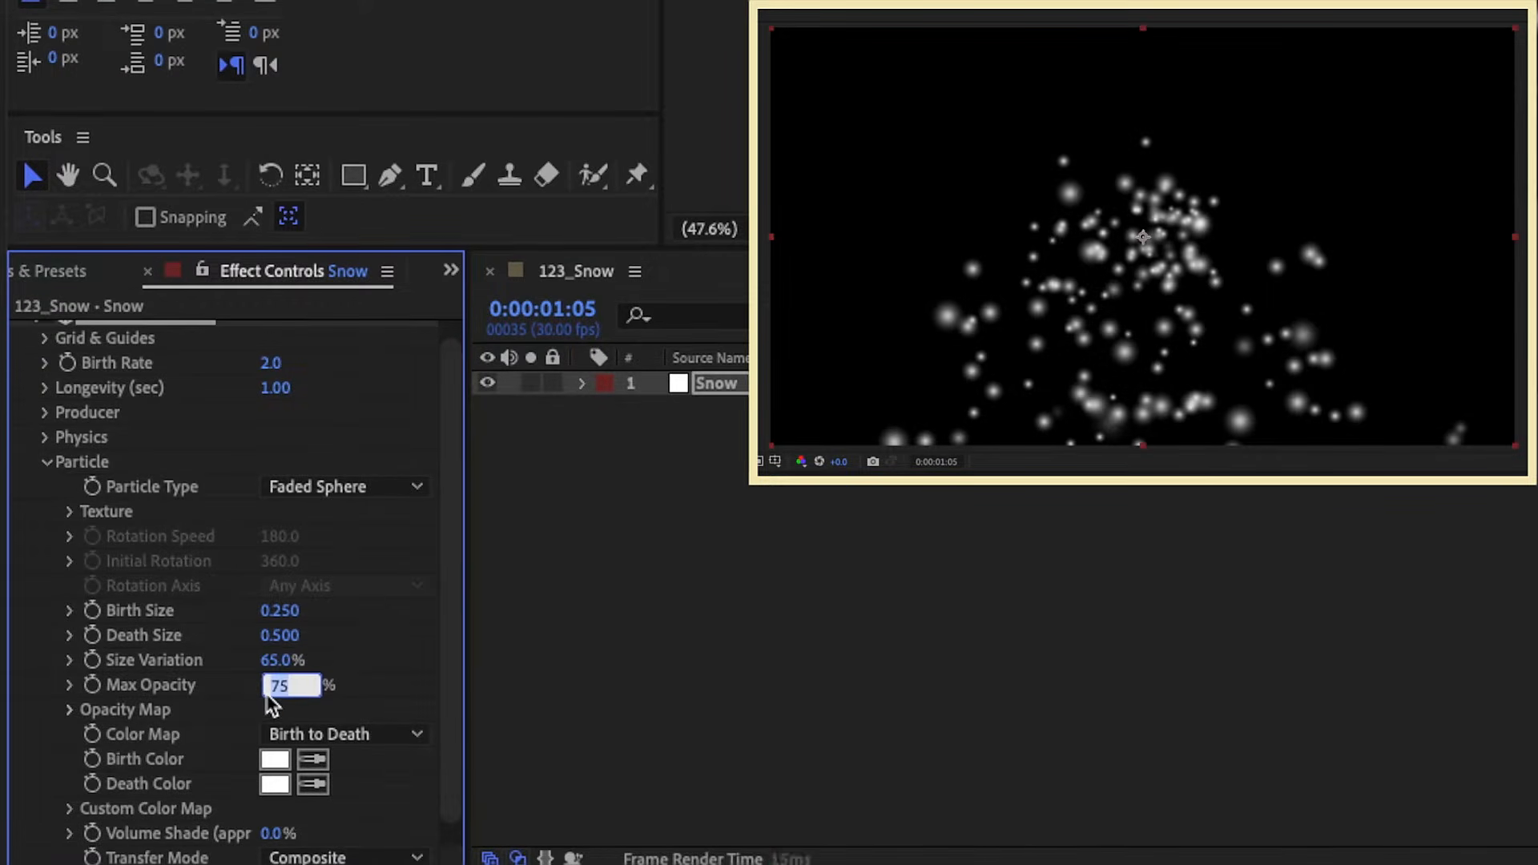
type("65")
left_click(48, 462)
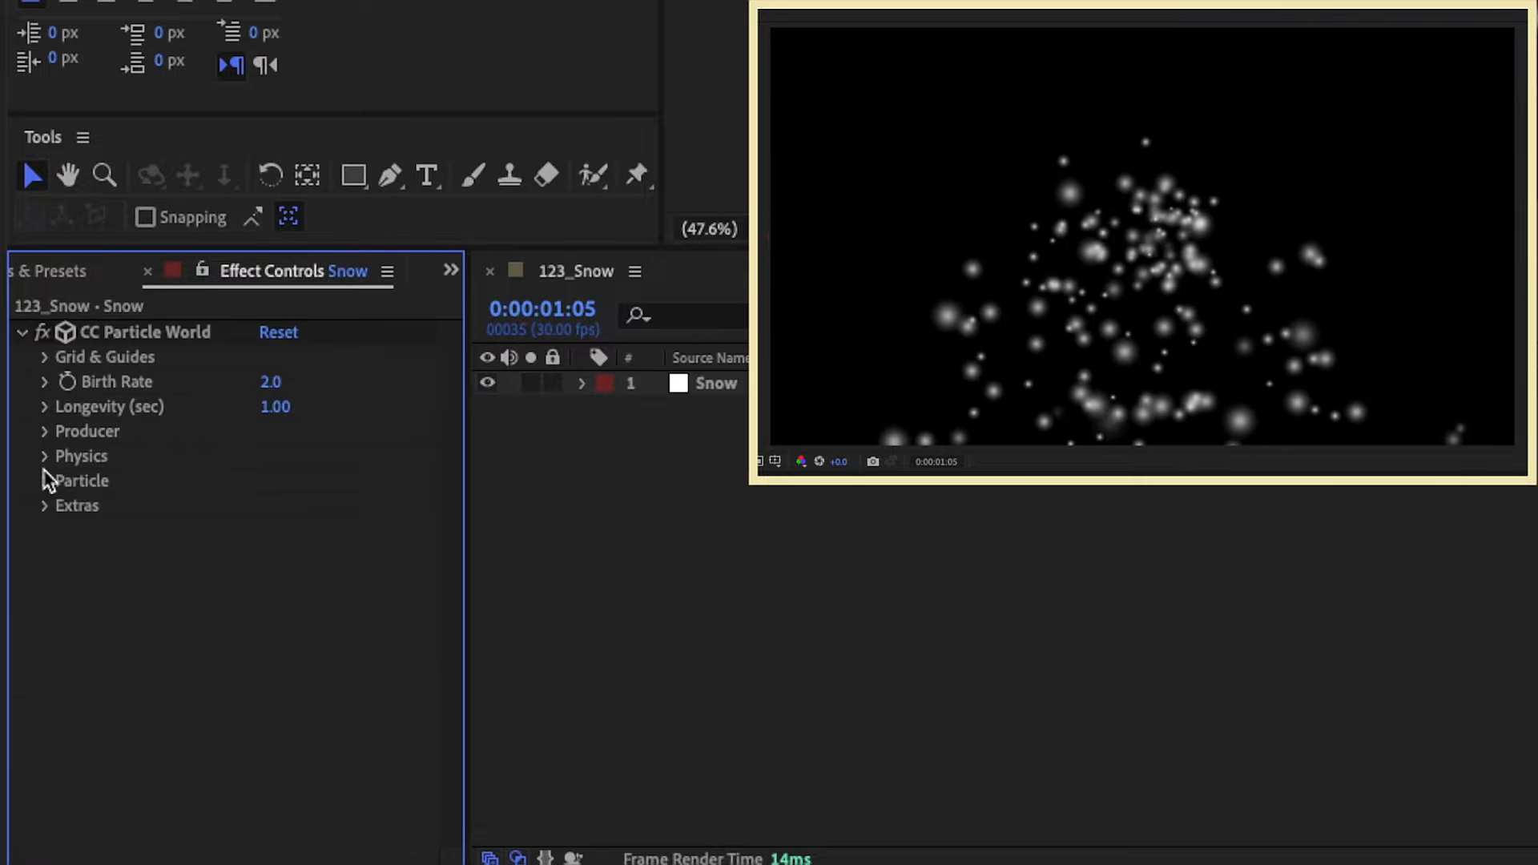
Enlarge the producer radius of CC Particle World to about 1.505 in X, about 1.245 in Y and 4 in Z.
left_click(46, 433)
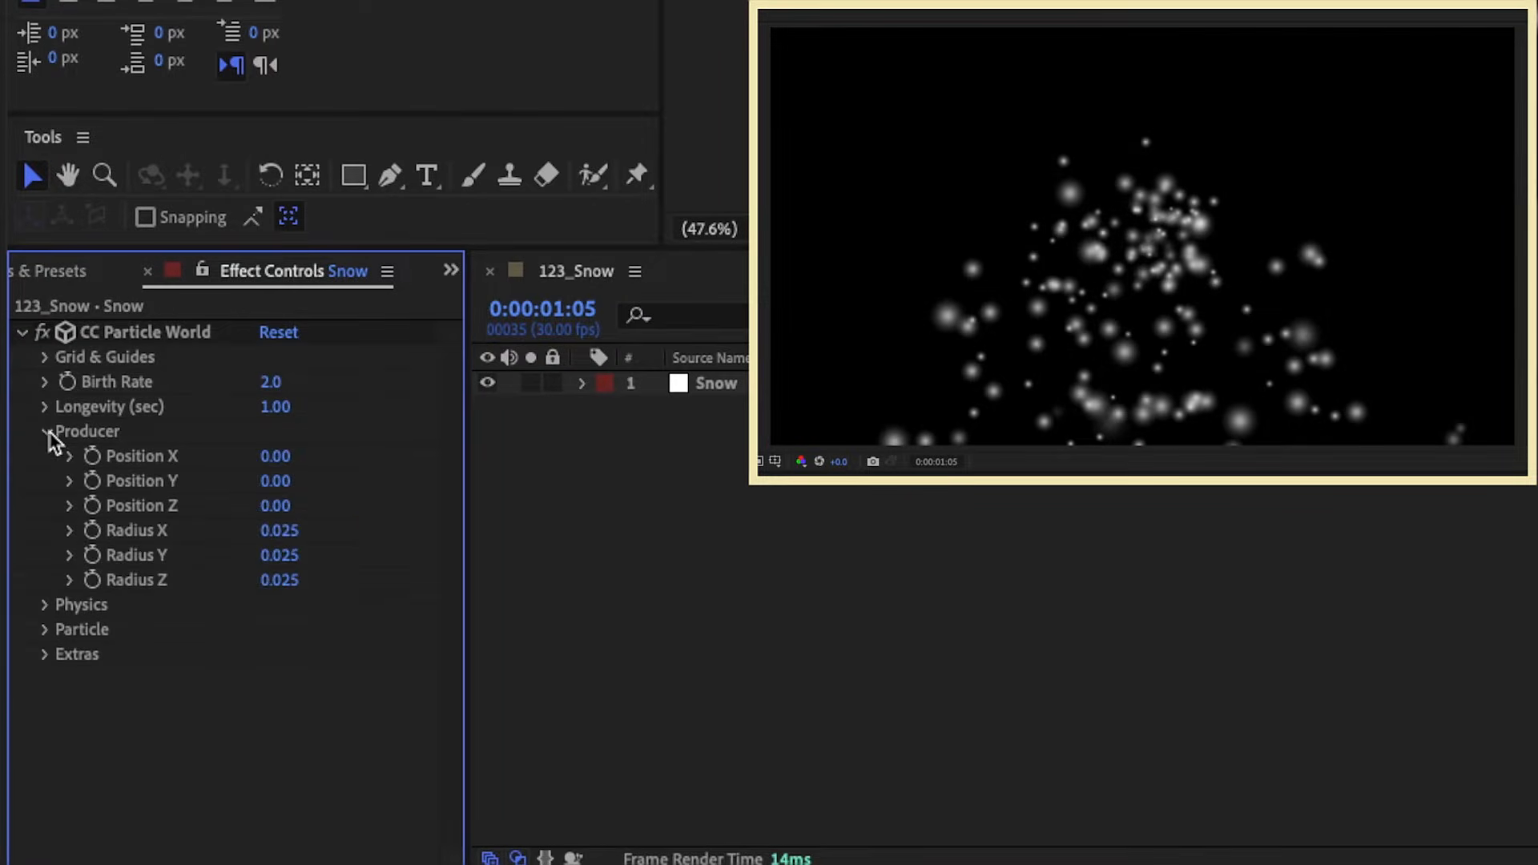
left_click_drag(285, 533, 484, 515)
left_click_drag(278, 555, 385, 532)
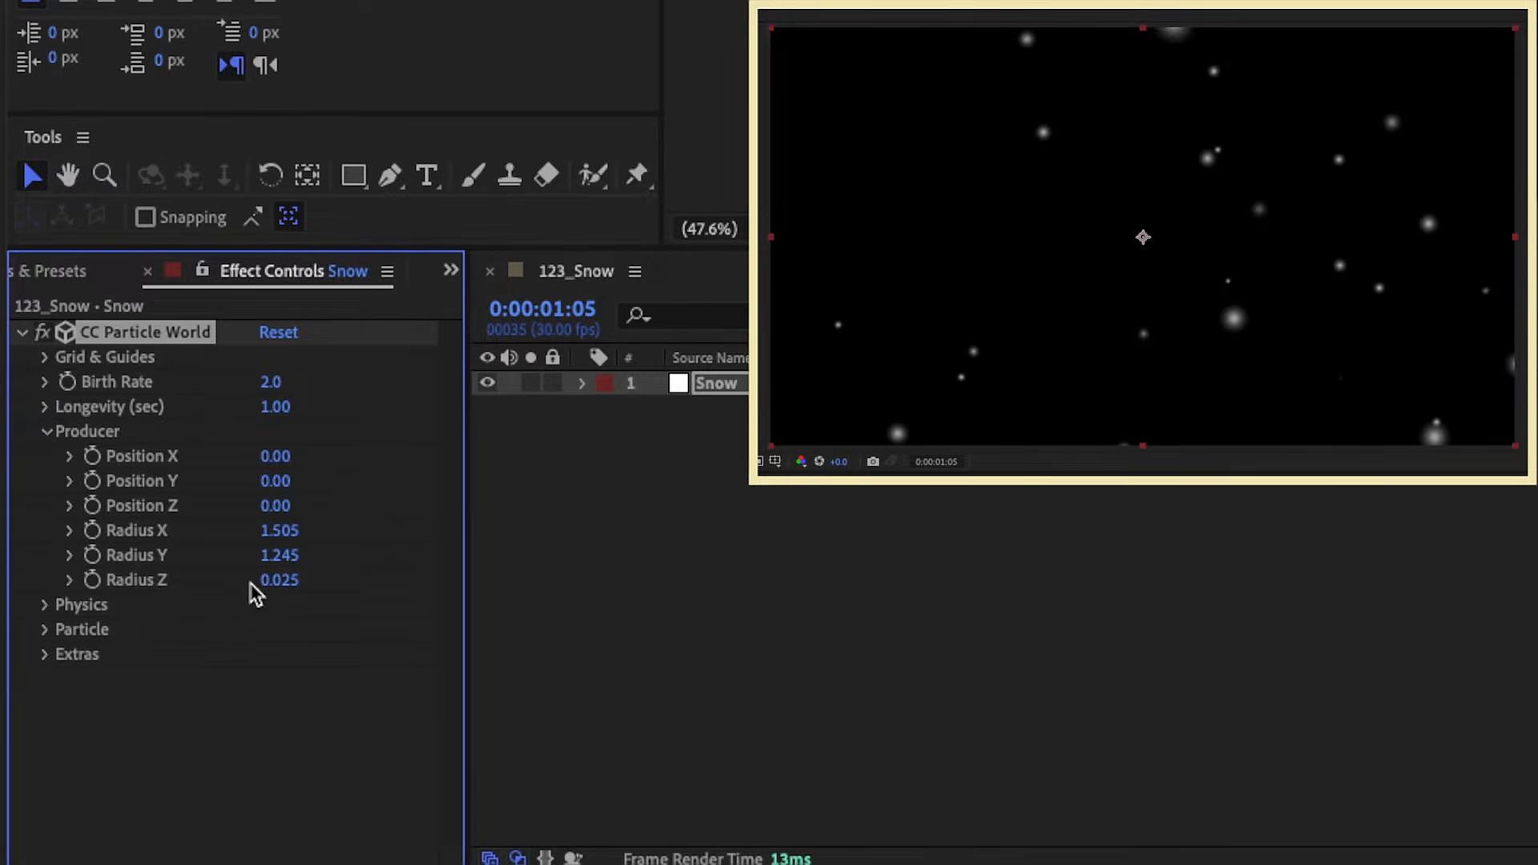
left_click(278, 583)
type("4")
key("Return")
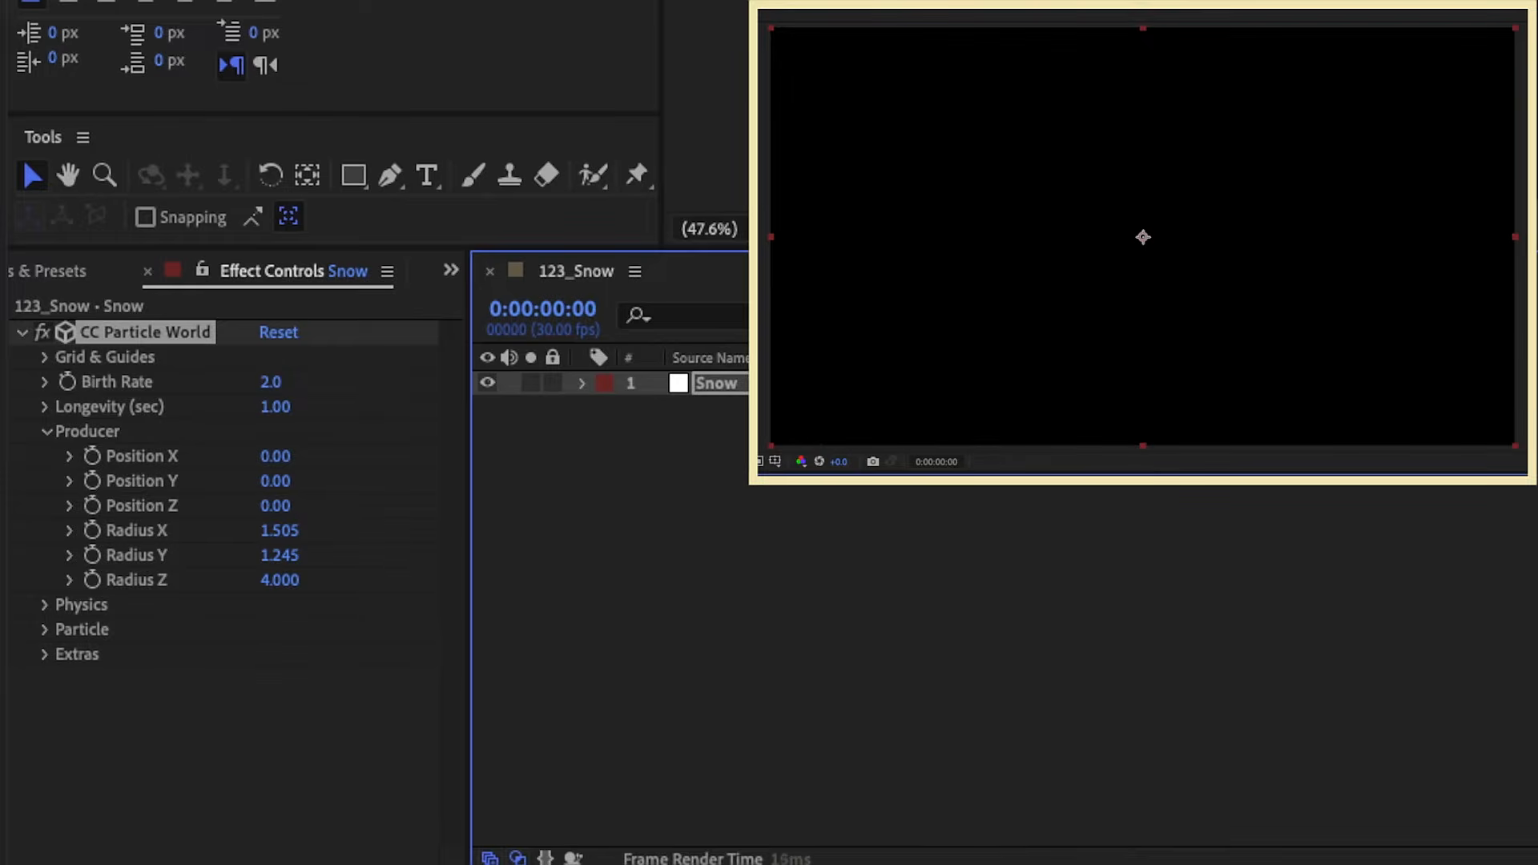
left_click(46, 432)
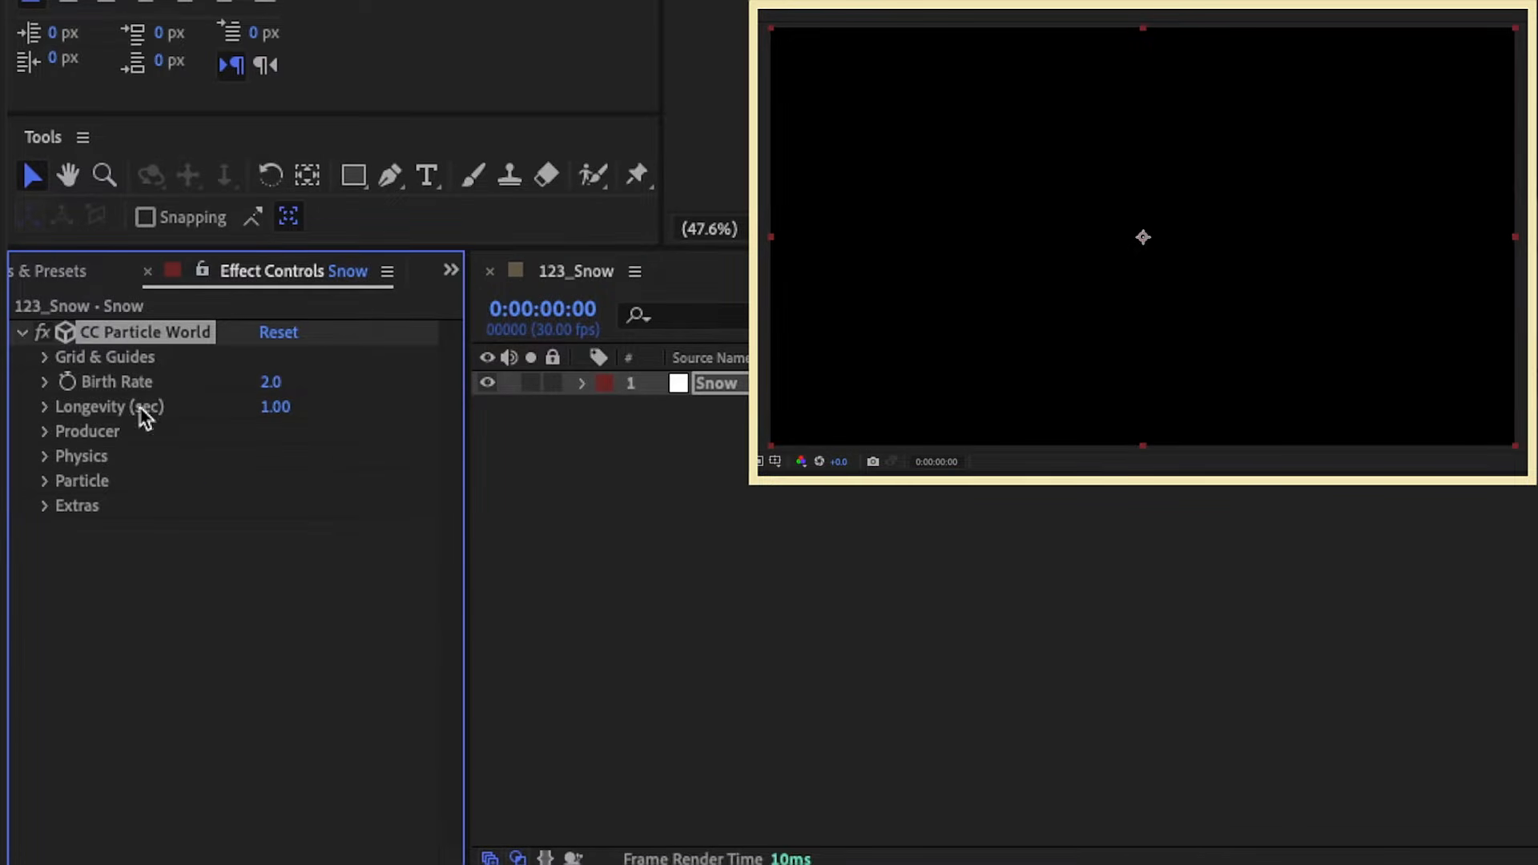
Set the particles' longevity to 4 seconds.
left_click(277, 407)
type("4")
key("Return")
Change the physics animation of the particles to Twirly.
left_click(45, 457)
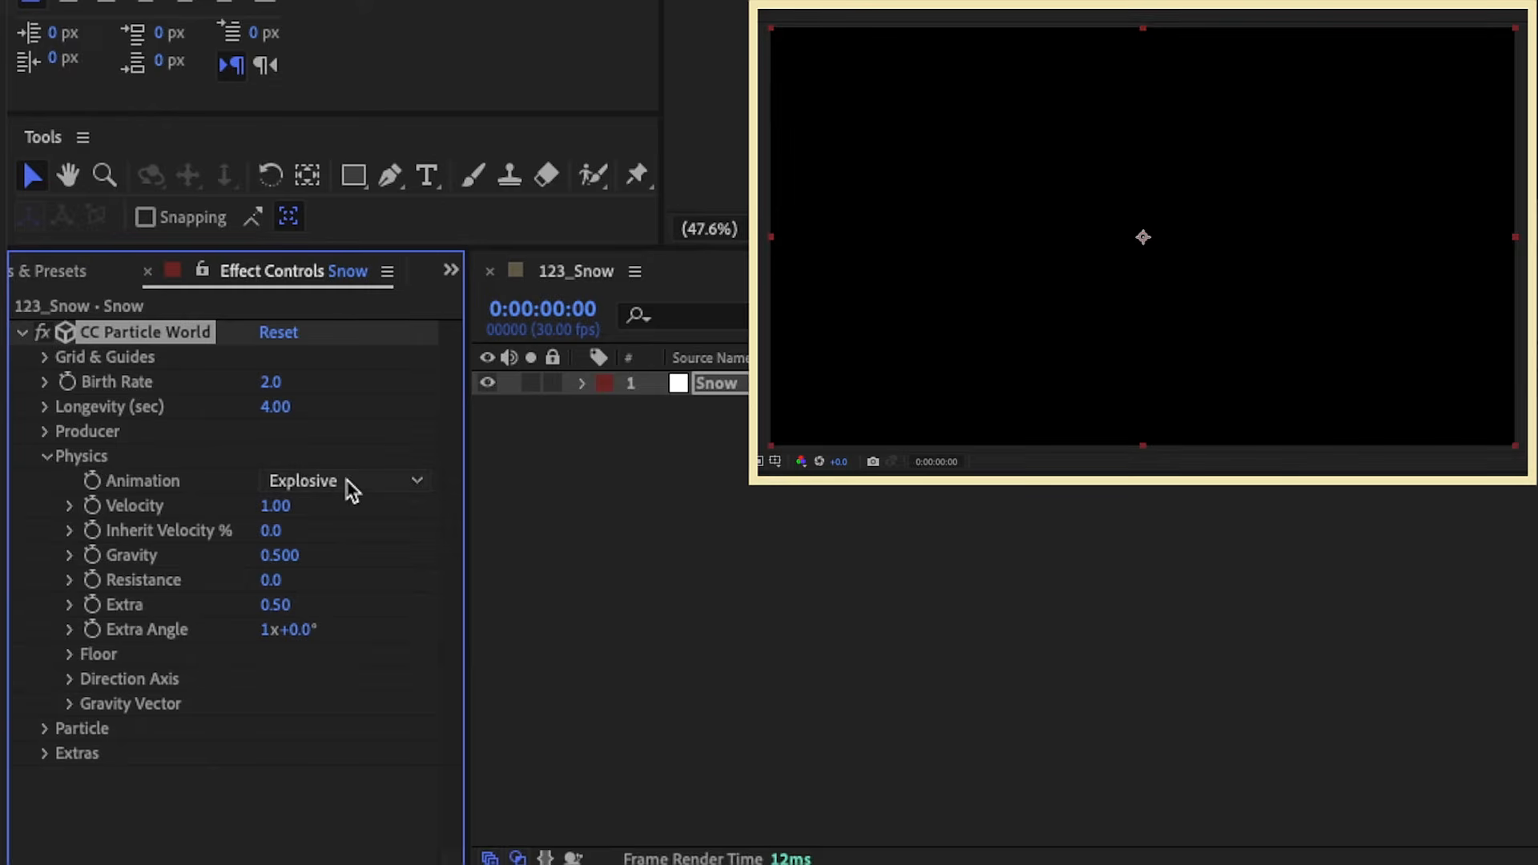
left_click(328, 483)
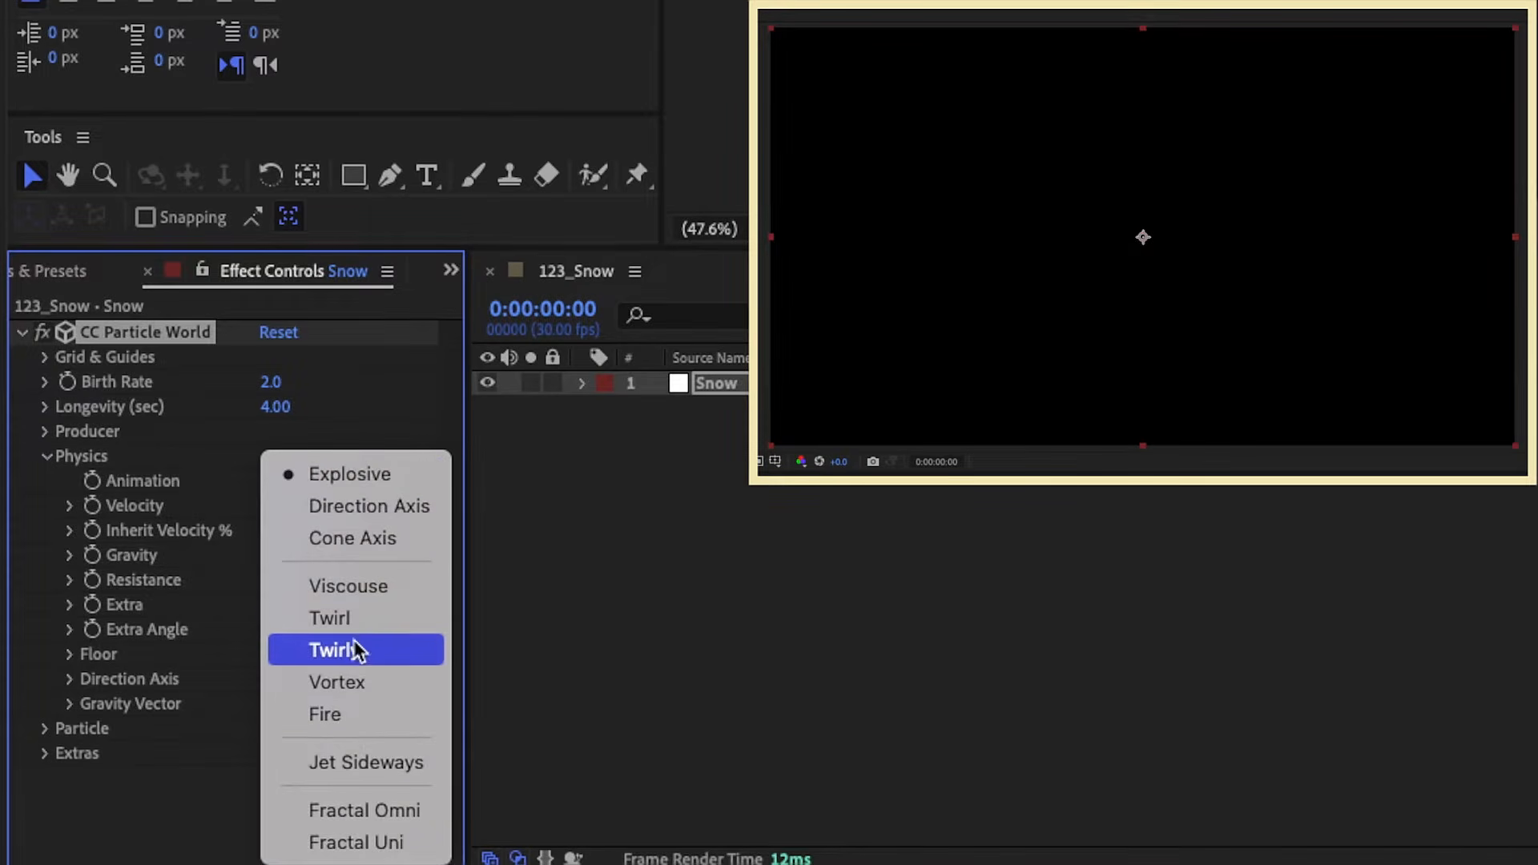
left_click(422, 638)
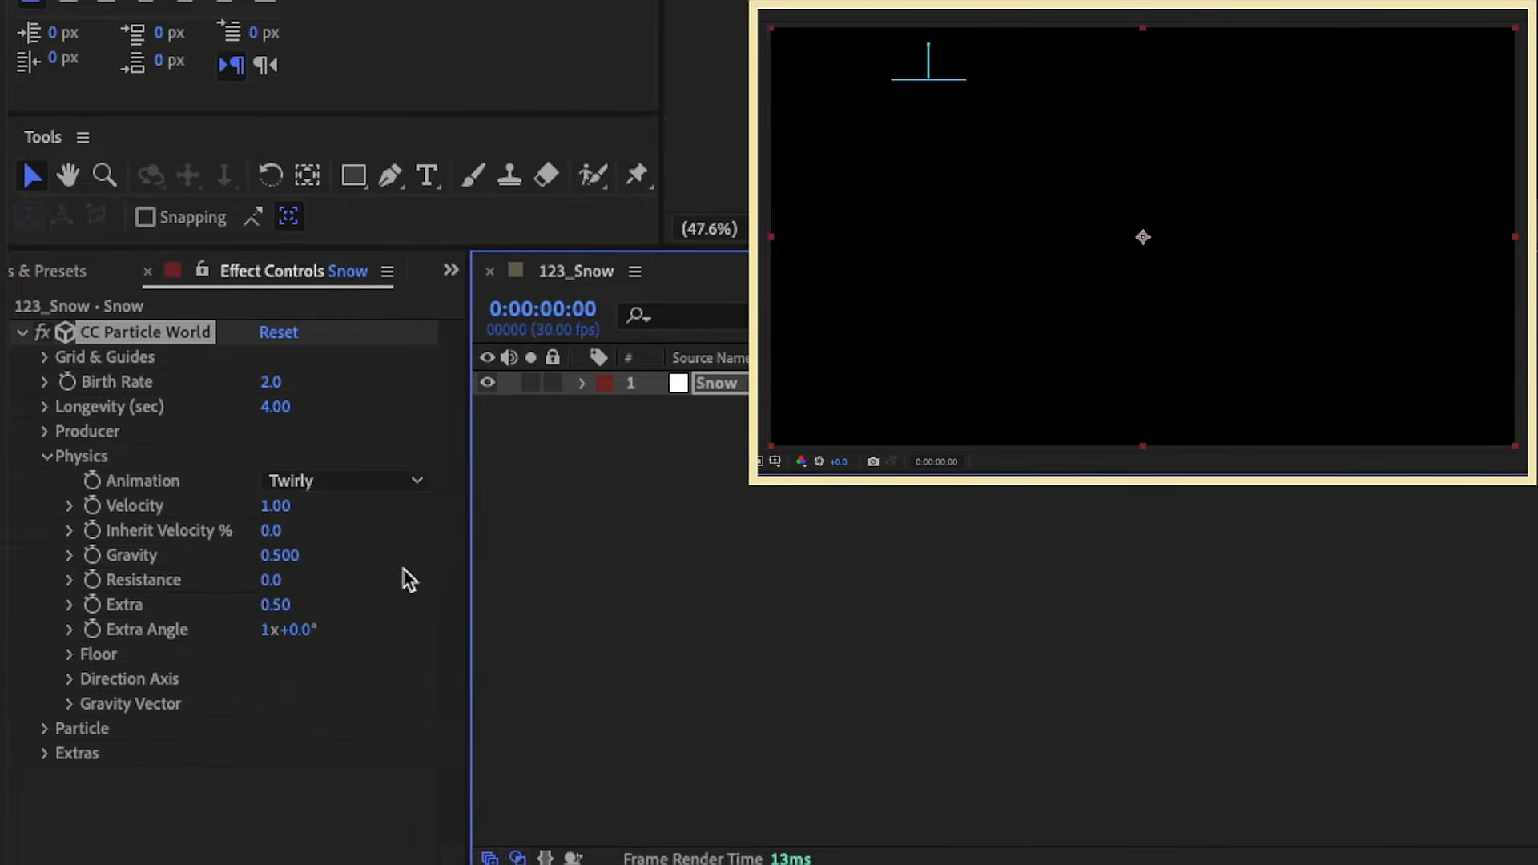
Slow the particles down with a physics velocity of 0.1 and a resistance of 0.5.
left_click(276, 506)
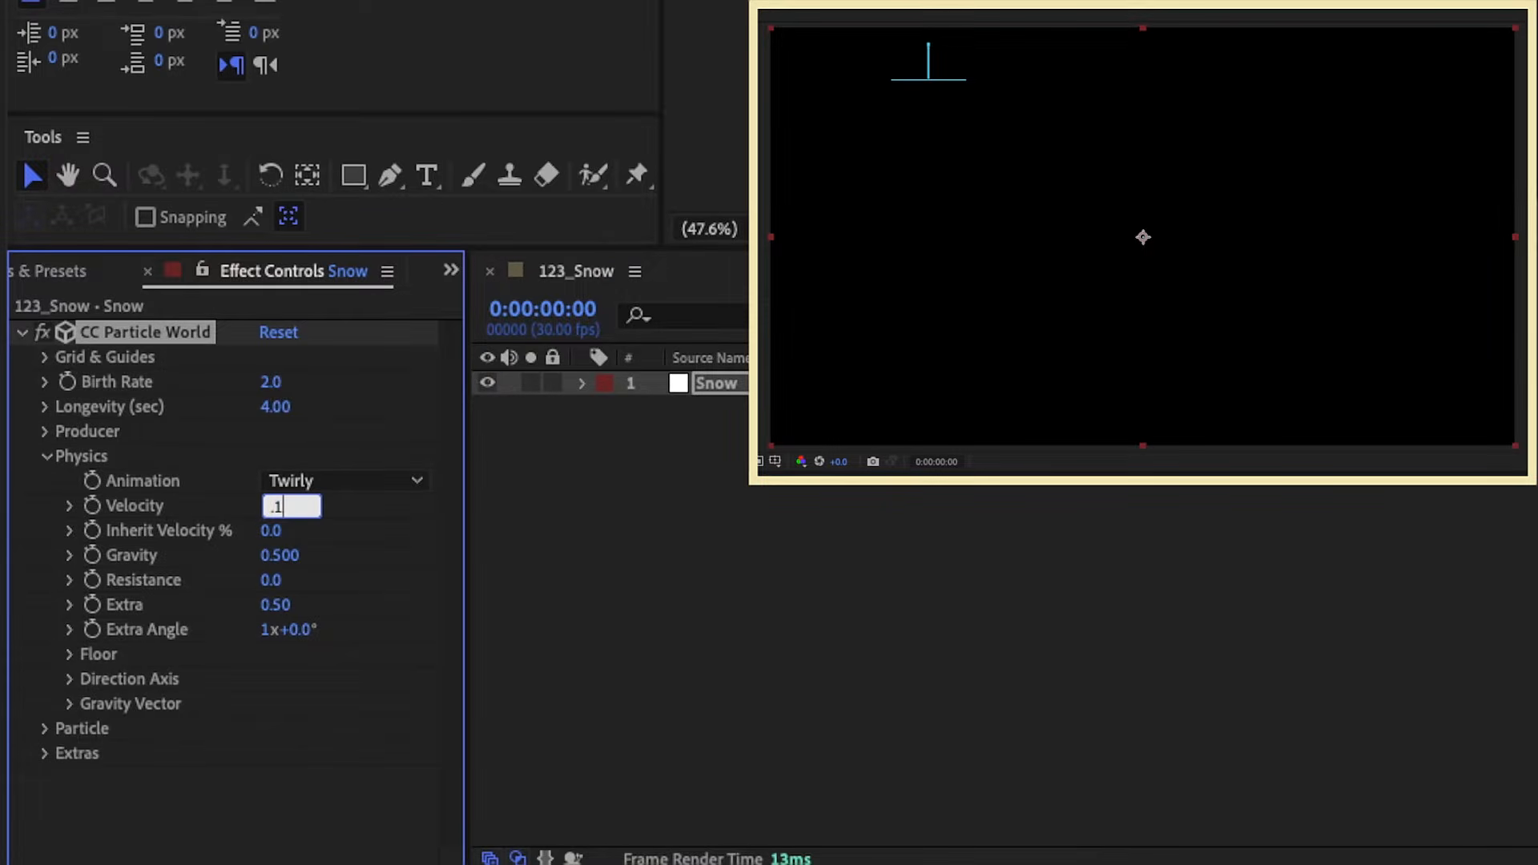
type(".1")
left_click(992, 624)
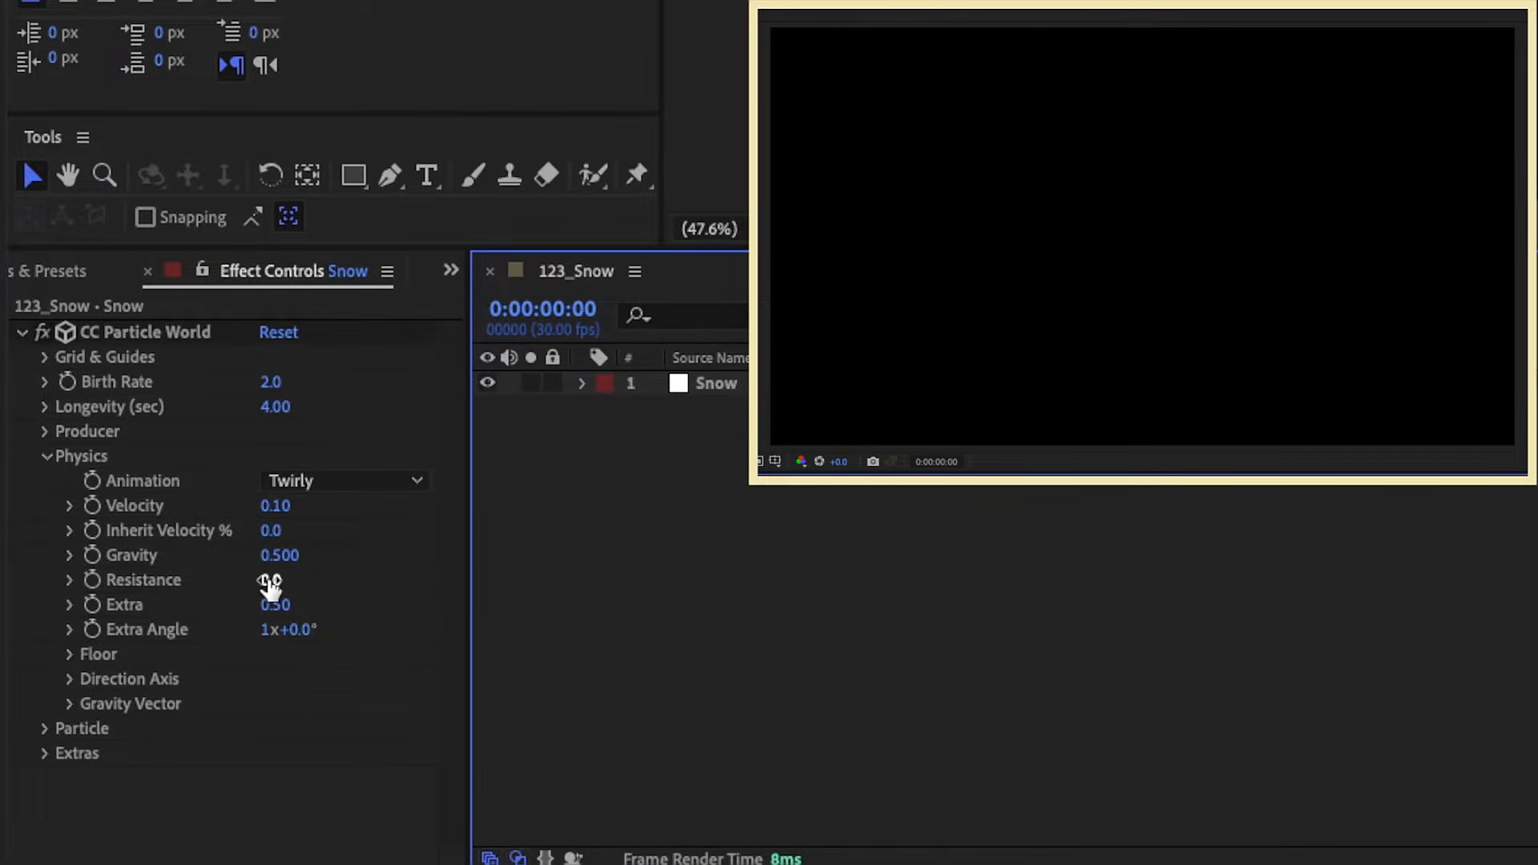
left_click(270, 580)
type("0.5")
key("Return")
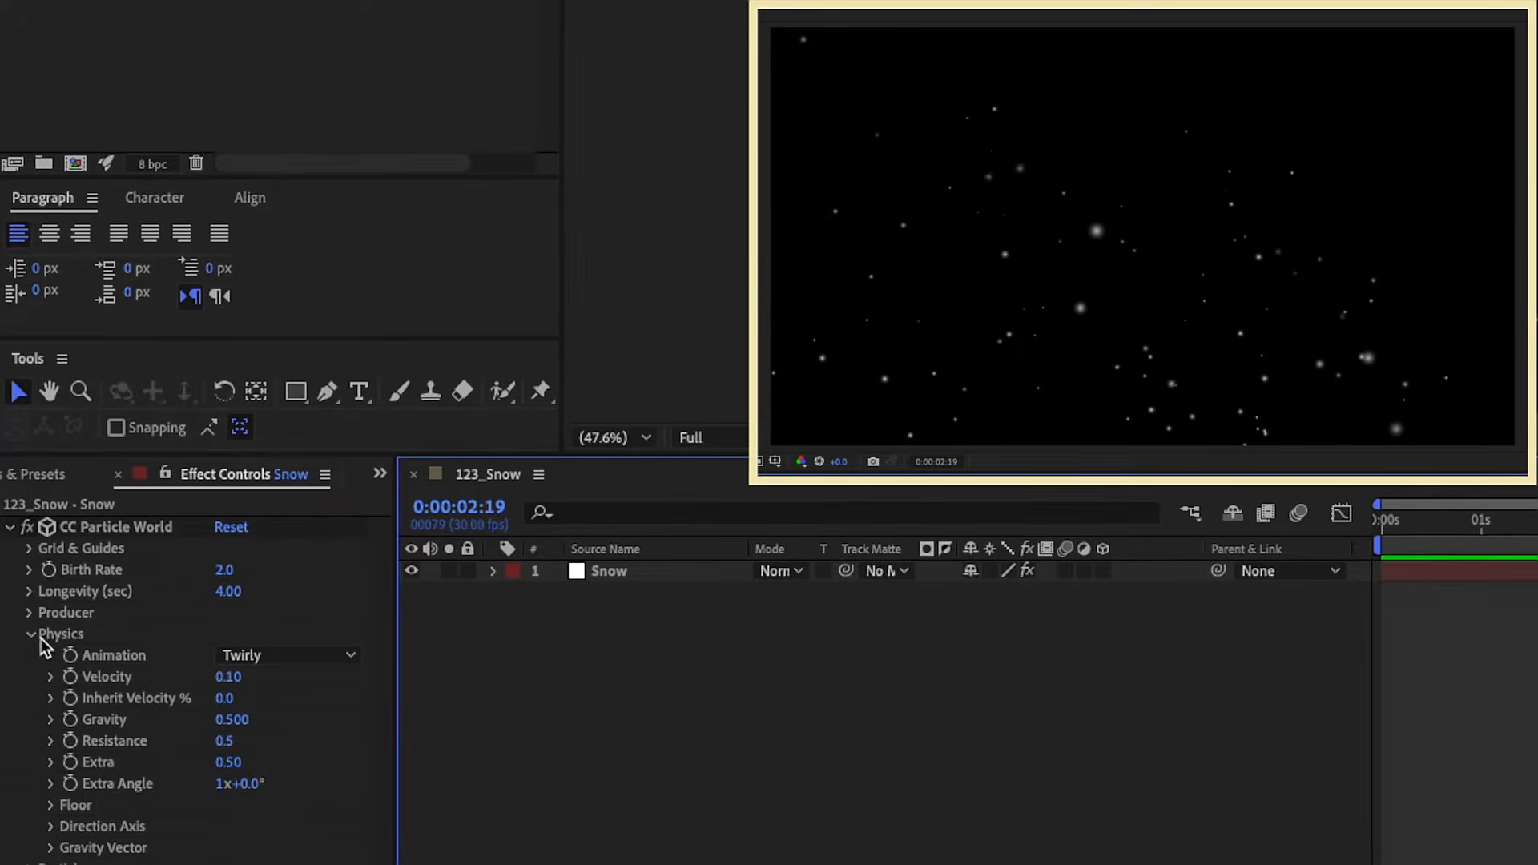
left_click(32, 634)
Preview the snow from the start of the composition and scrub through its opening seconds to check how it begins.
left_click_drag(1527, 522, 1336, 531)
key("space")
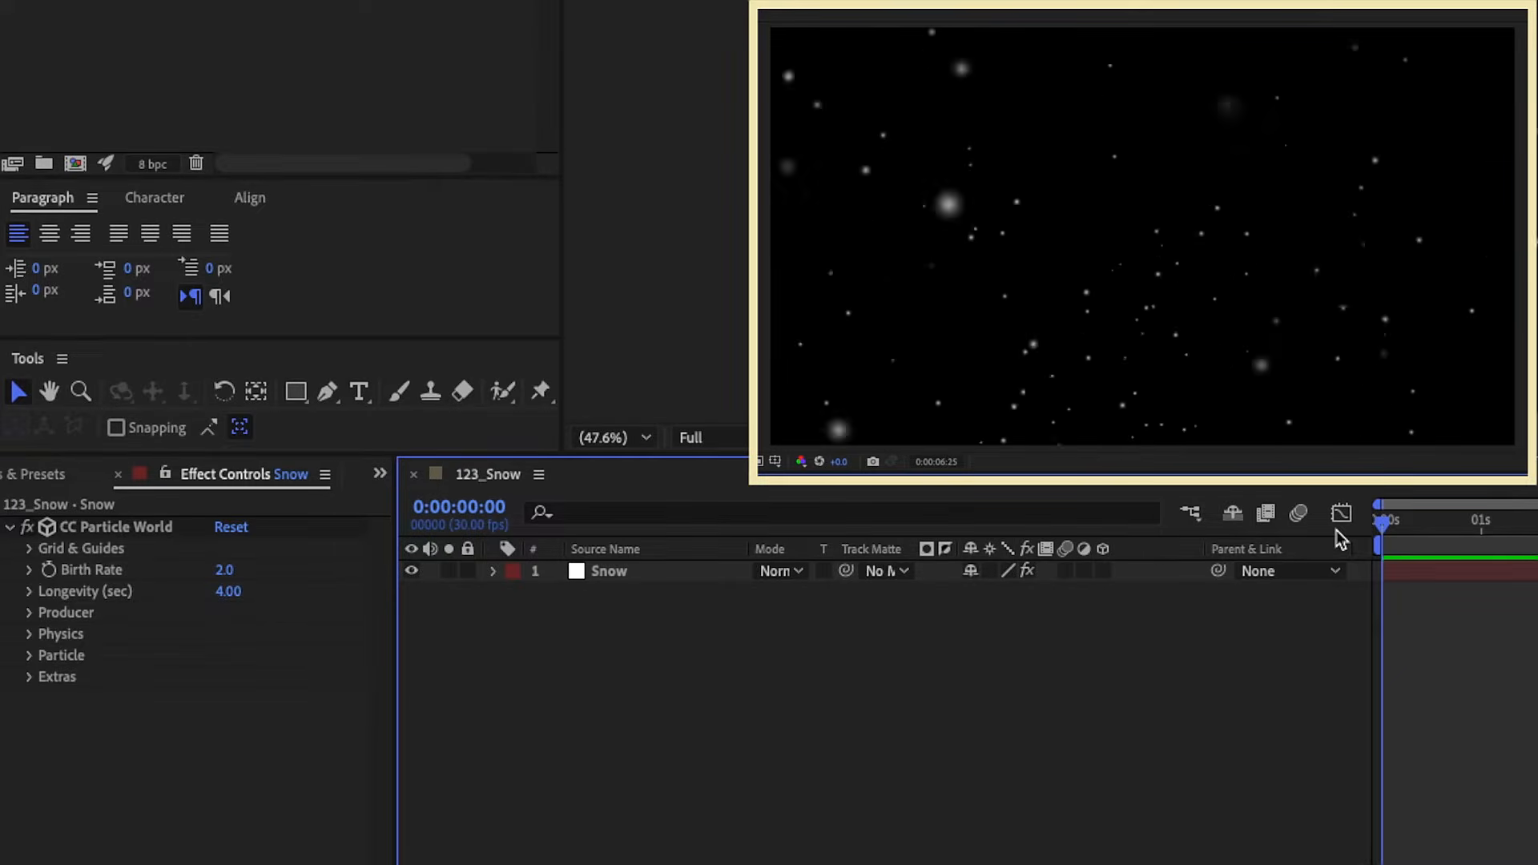
key("space")
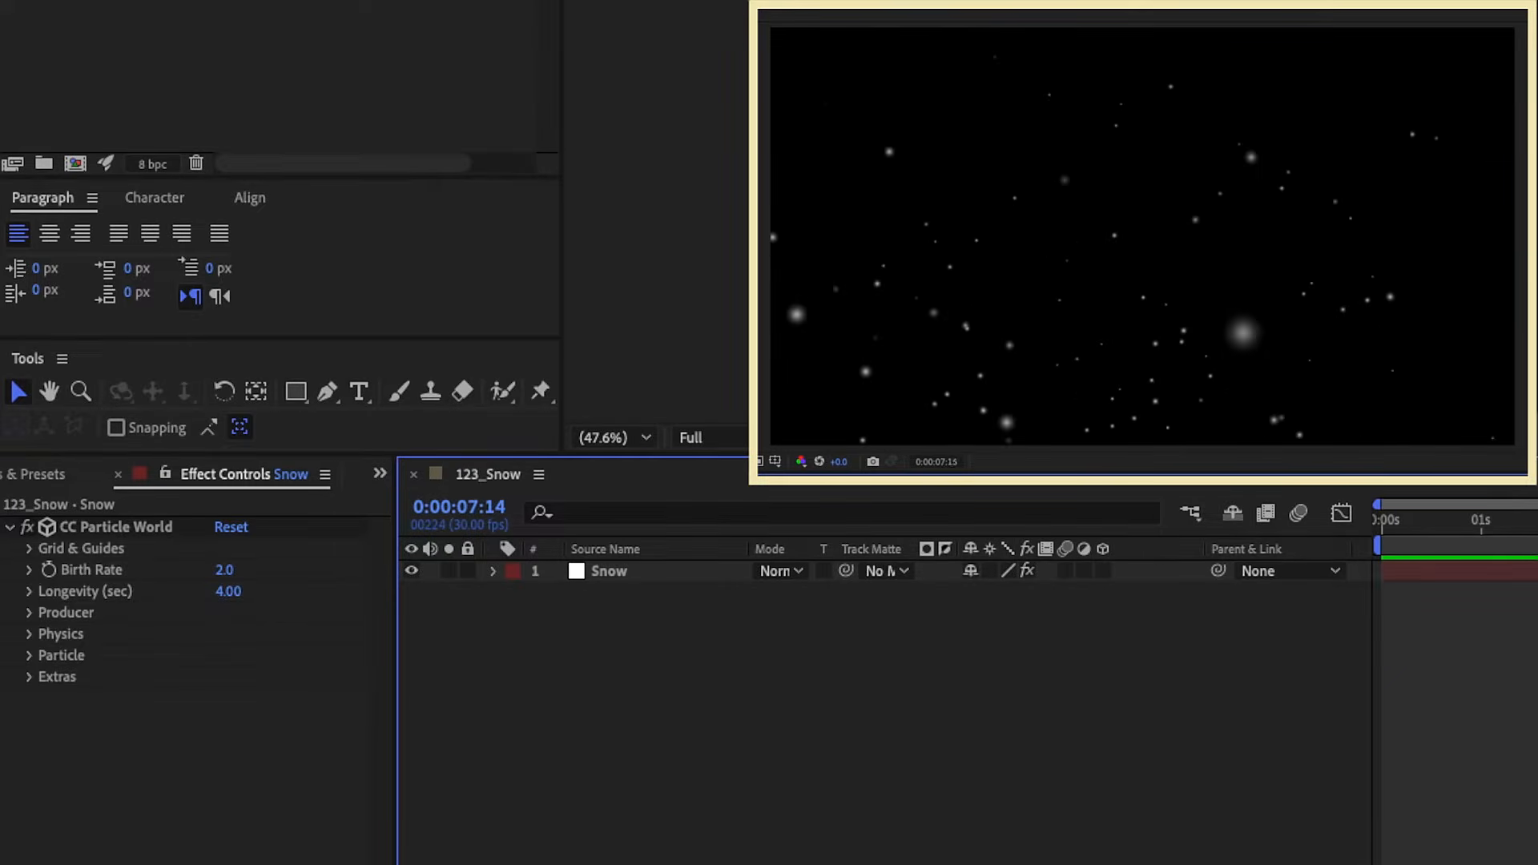
key("Home")
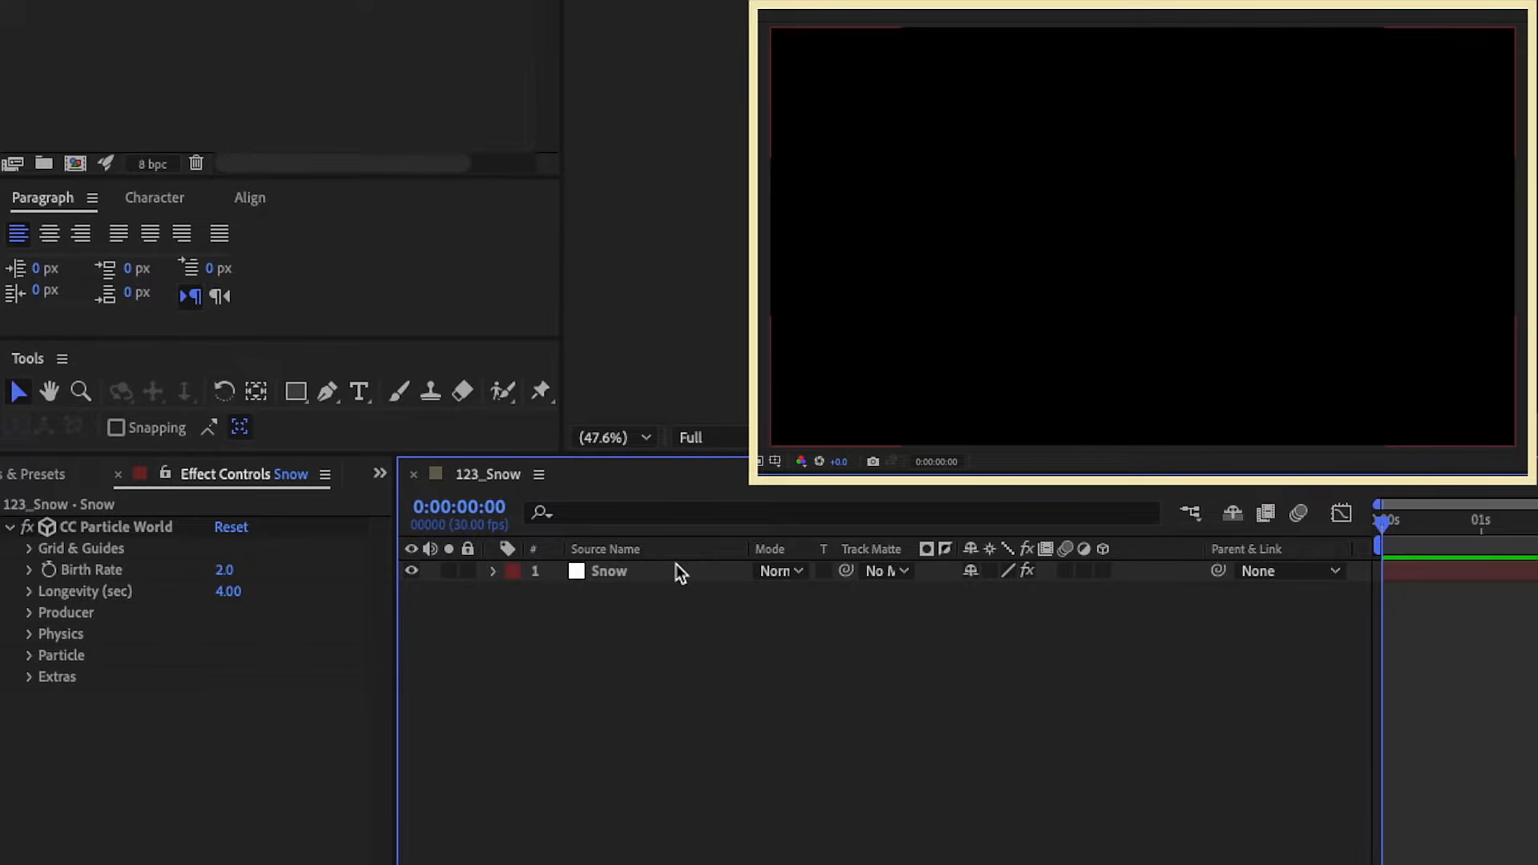
left_click_drag(1415, 521, 1537, 525)
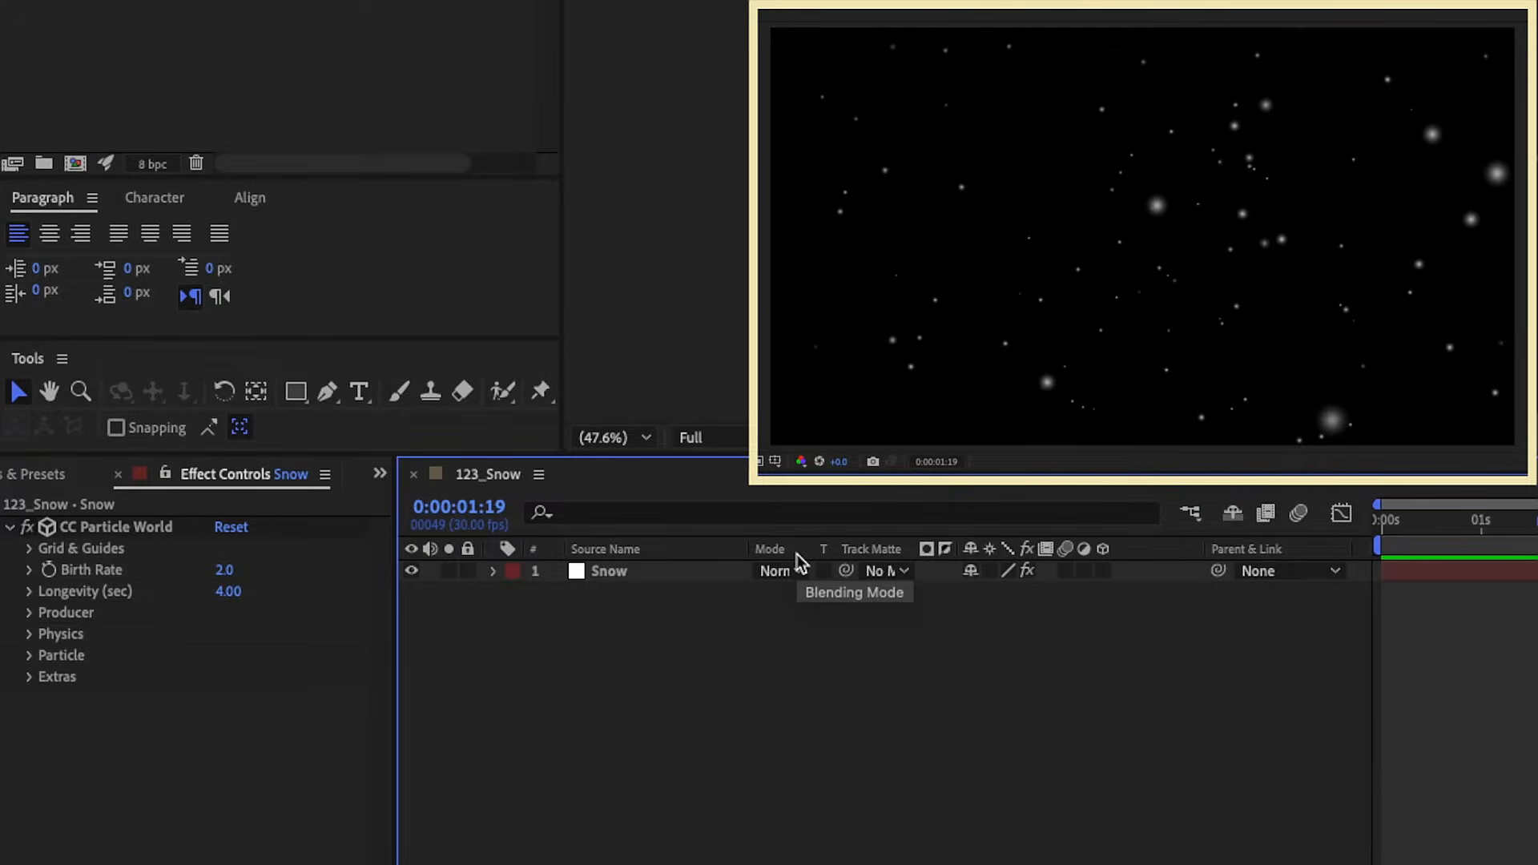
Add a Slider Control effect to the Snow layer and rename it Amount.
left_click(618, 581)
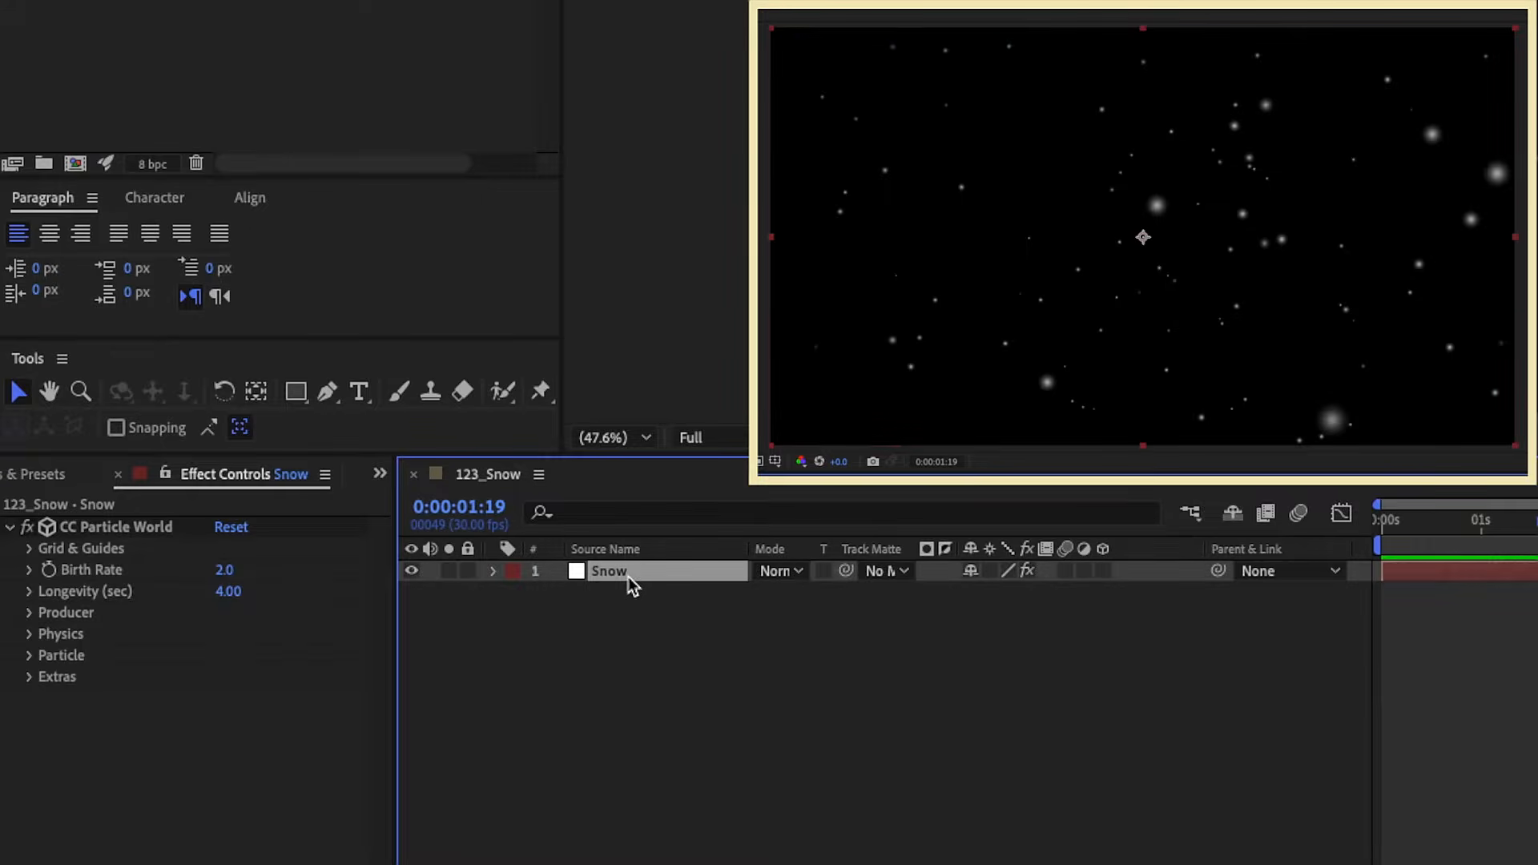
left_click(54, 489)
left_click(81, 506)
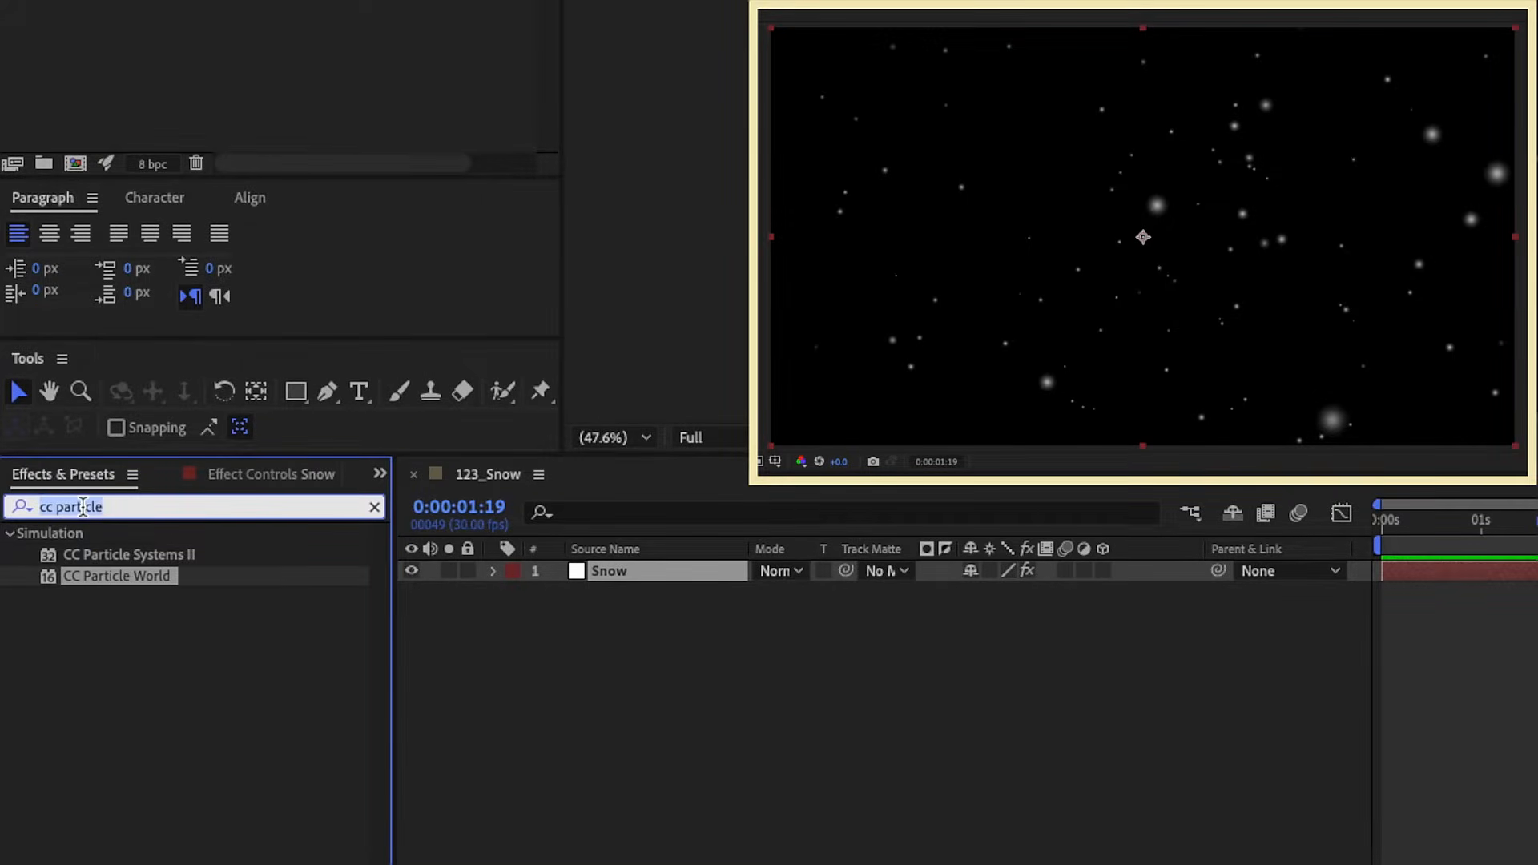
type("slide")
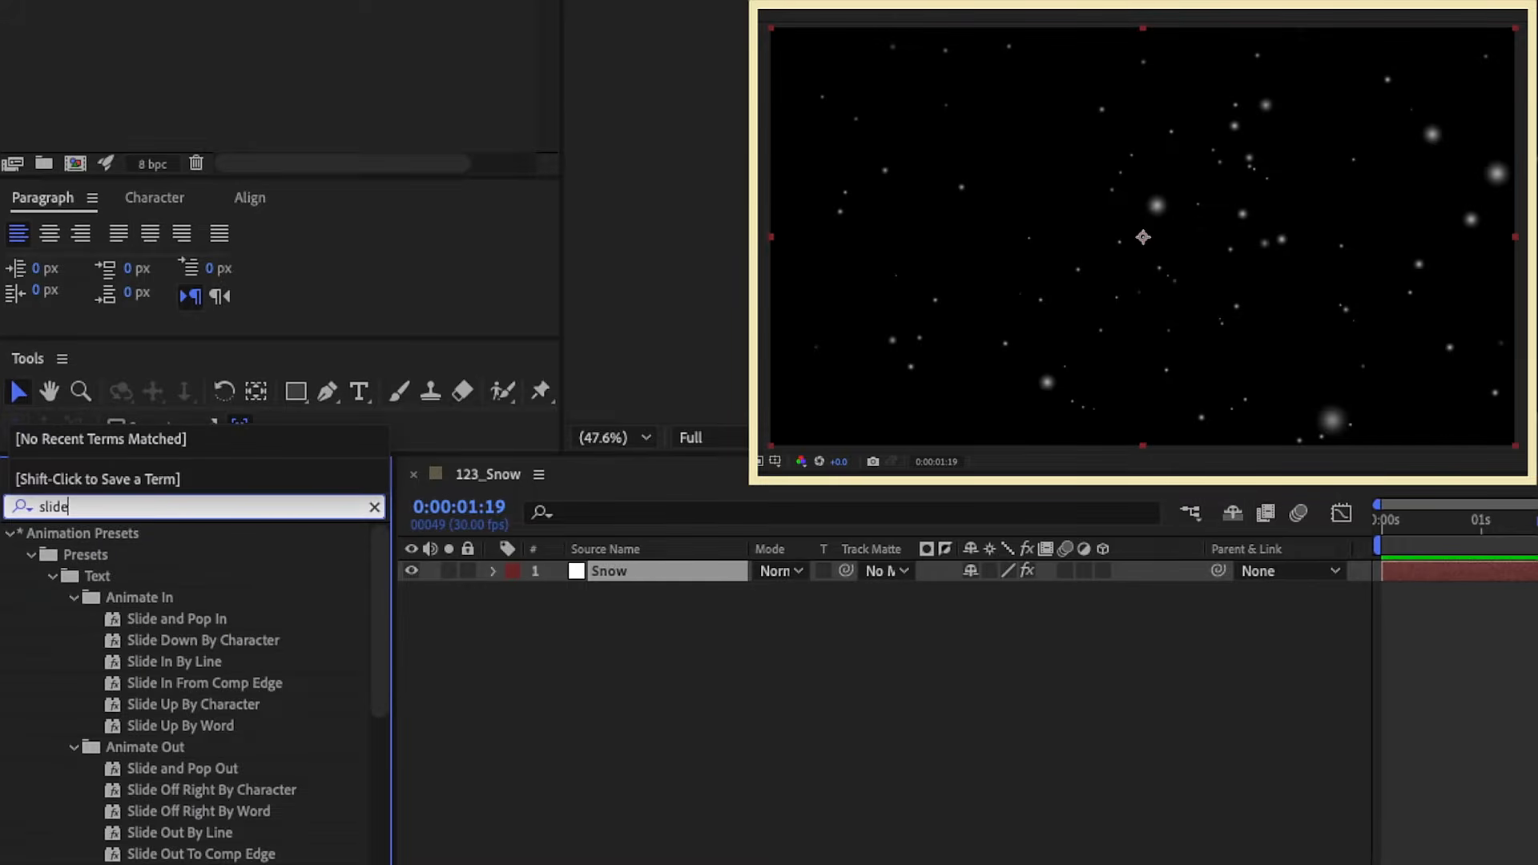
type("r")
double_click(84, 556)
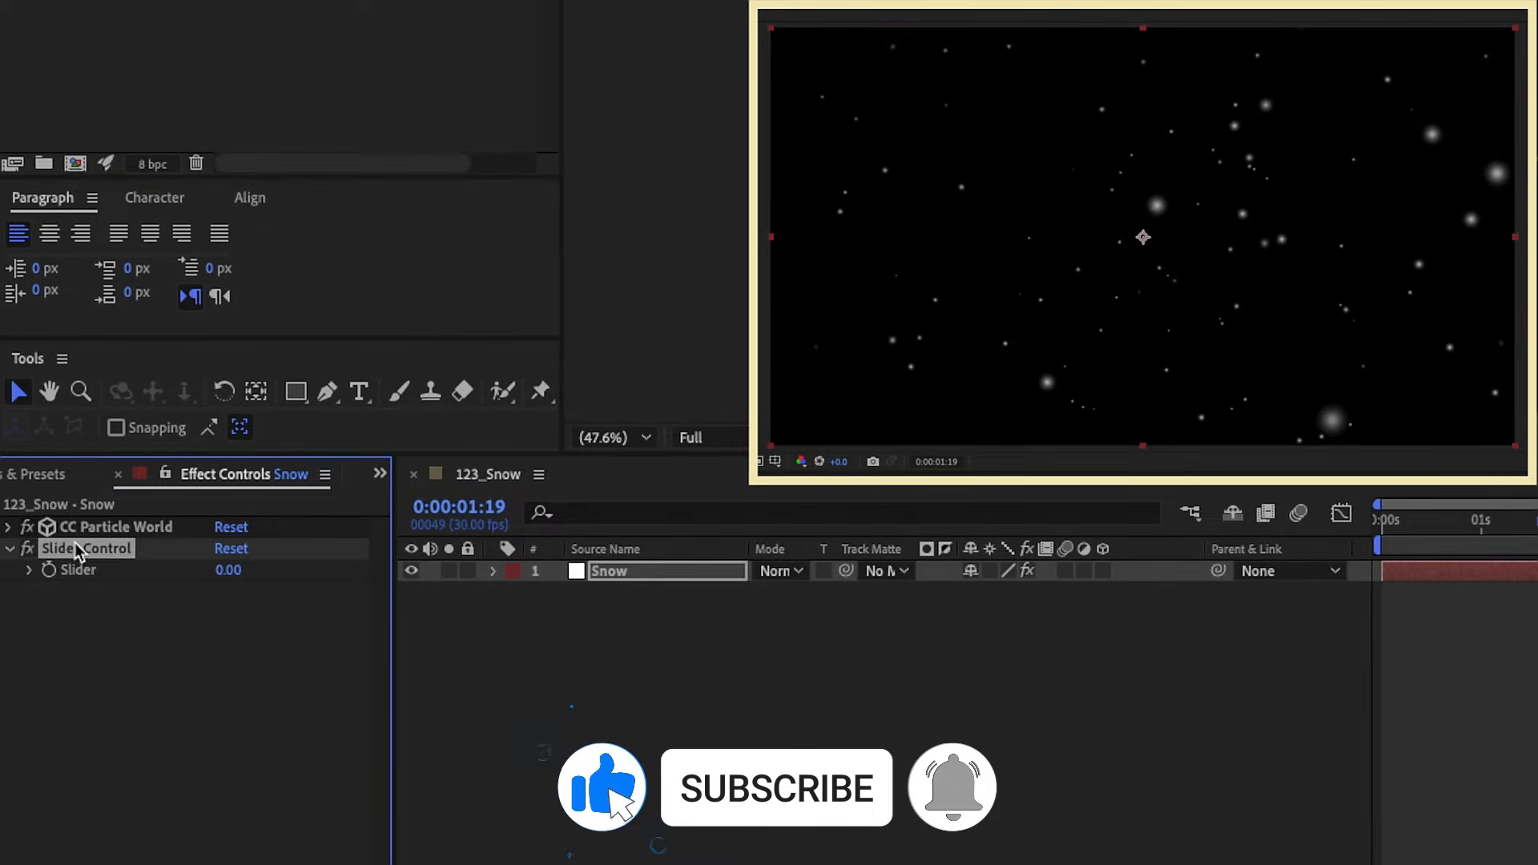
key("Return")
type("Amount")
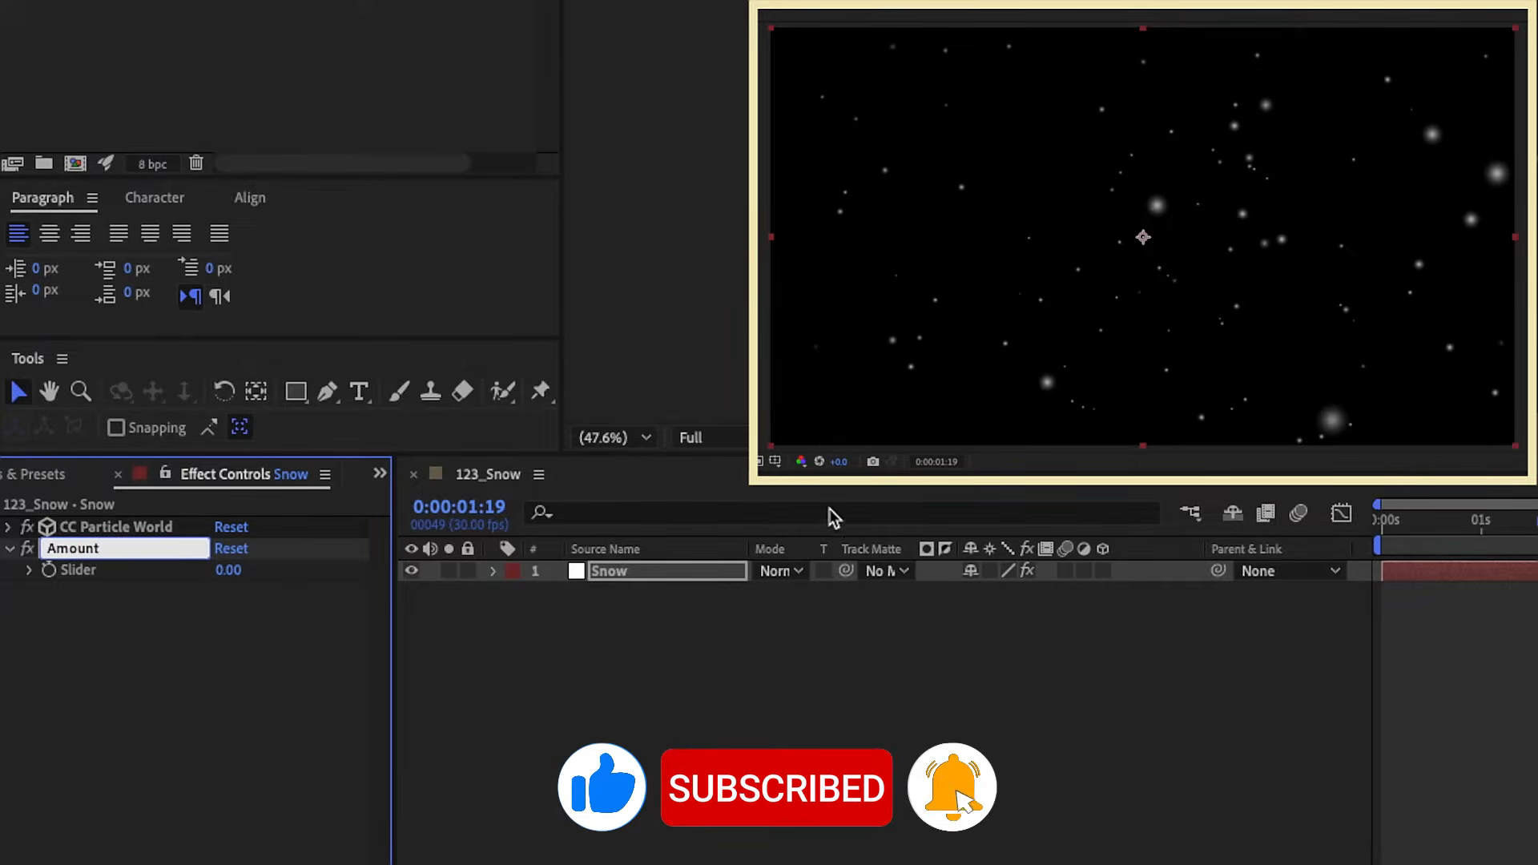
Find the birth rate property of CC Particle World and link it to the Amount slider.
left_click(737, 521)
left_click(706, 517)
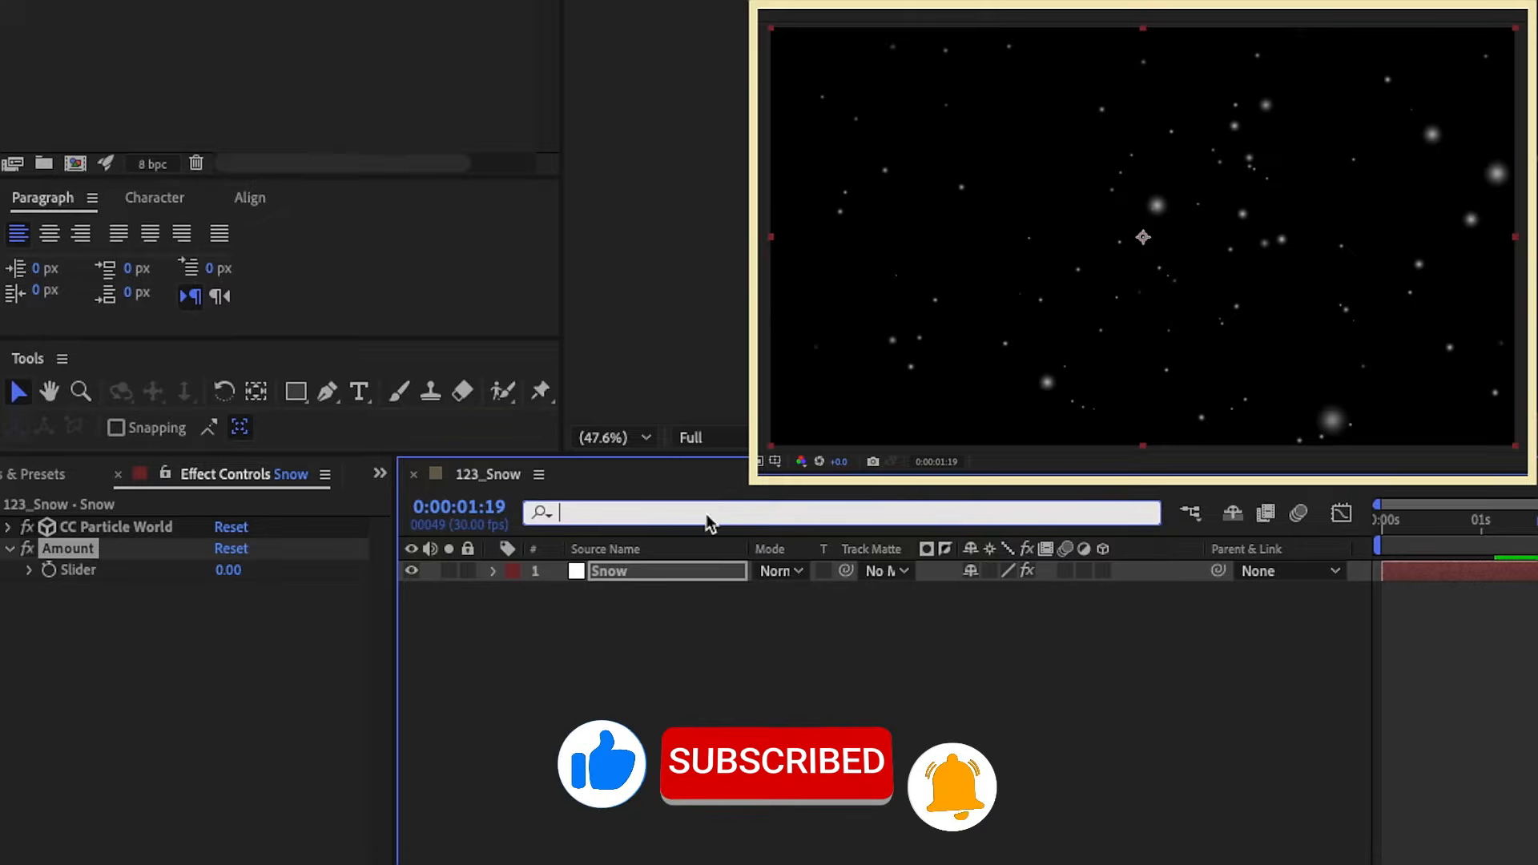
type("birth")
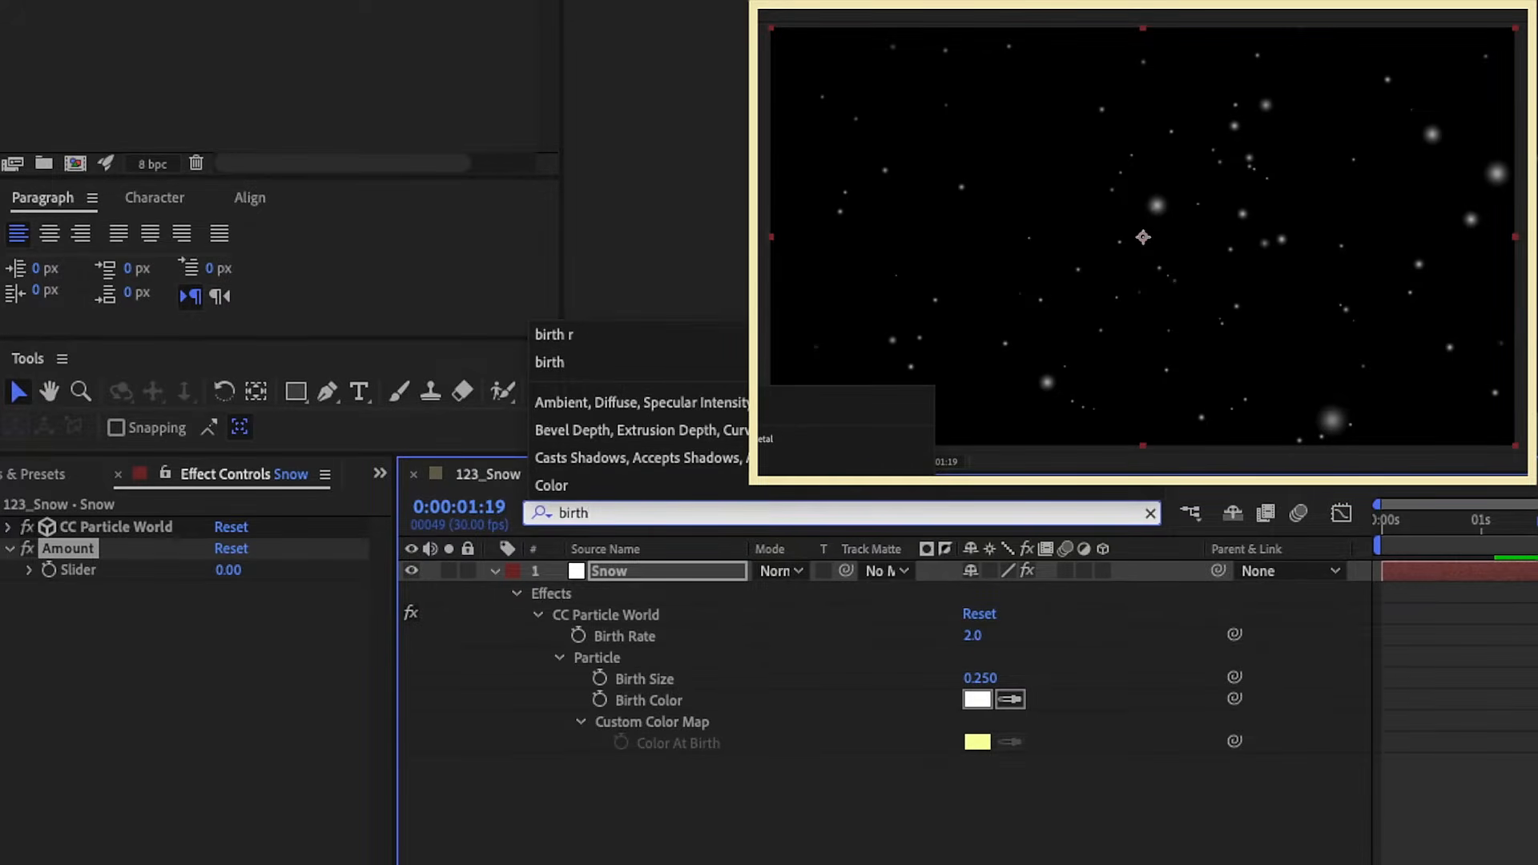
key("Return")
type("rate")
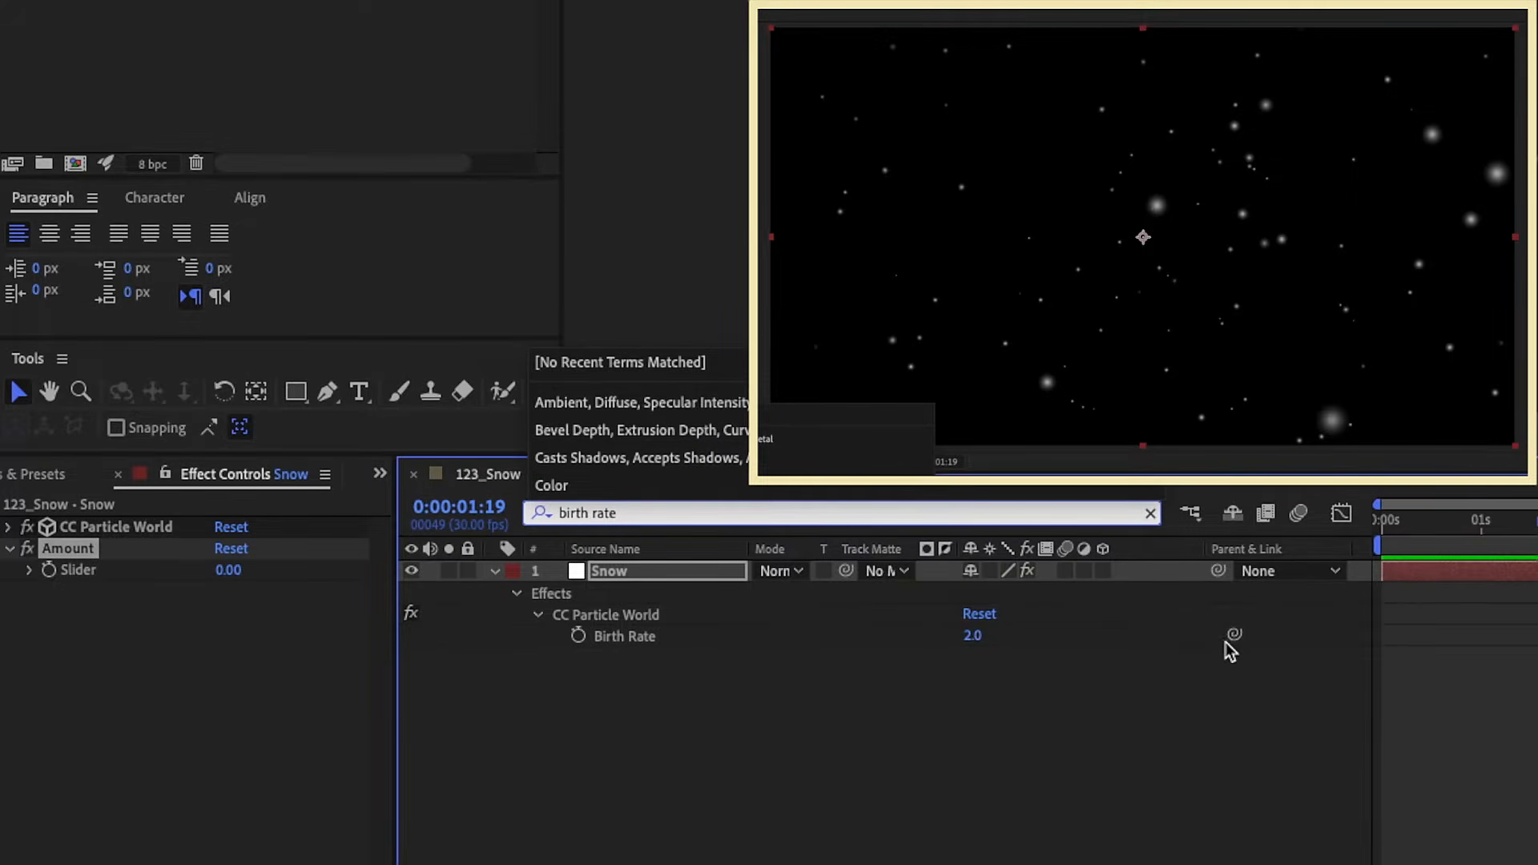
left_click_drag(1234, 634, 80, 583)
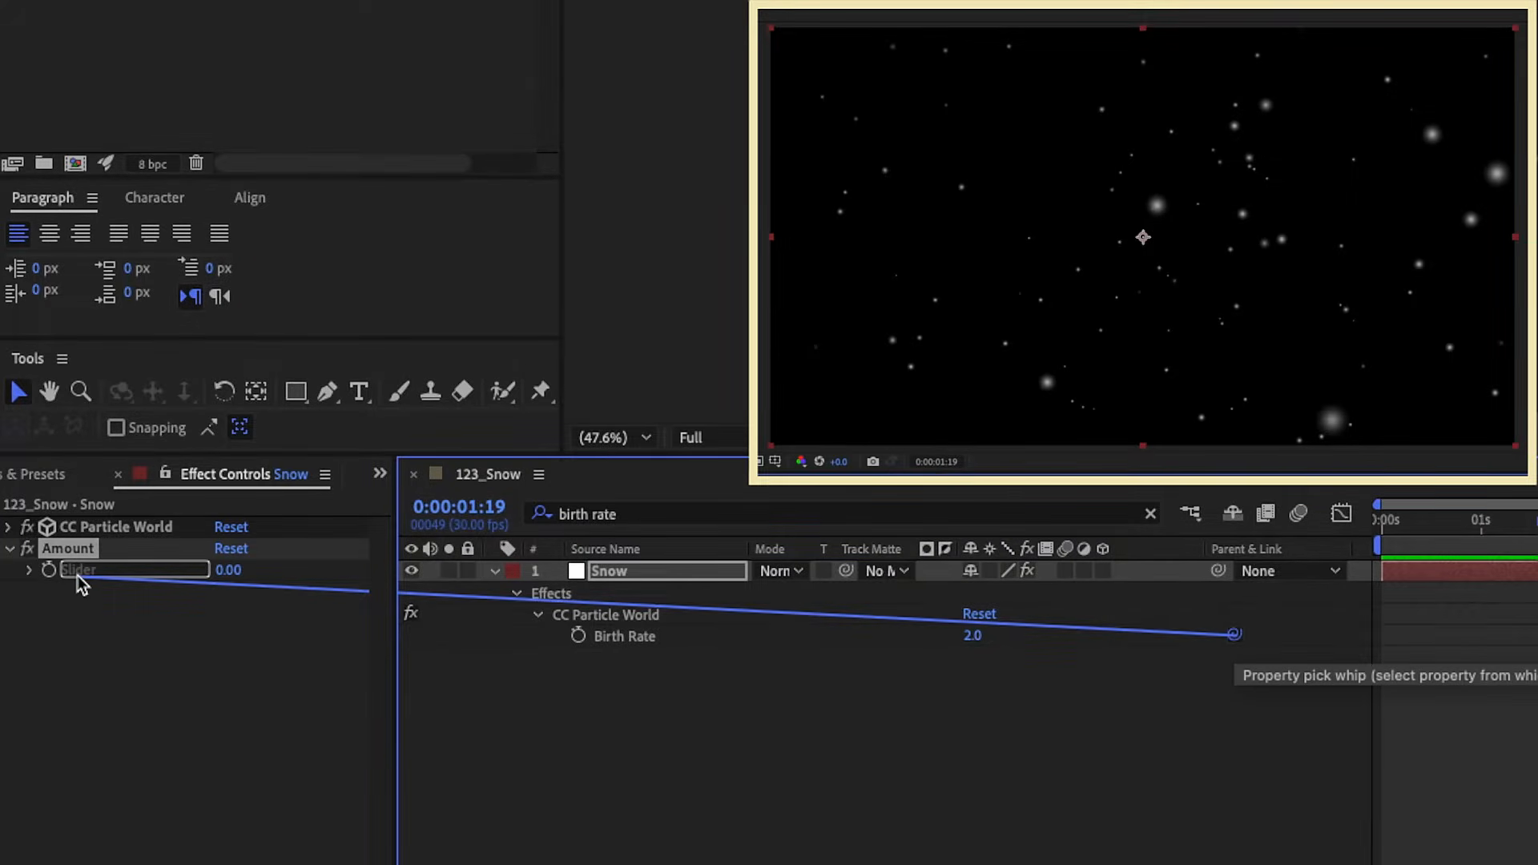
mouse_move(80, 582)
left_mouse_down()
mouse_move(996, 662)
mouse_move(1061, 646)
mouse_move(103, 575)
left_mouse_up()
Set the Amount slider to 2 and expand it to show its range.
left_click(230, 570)
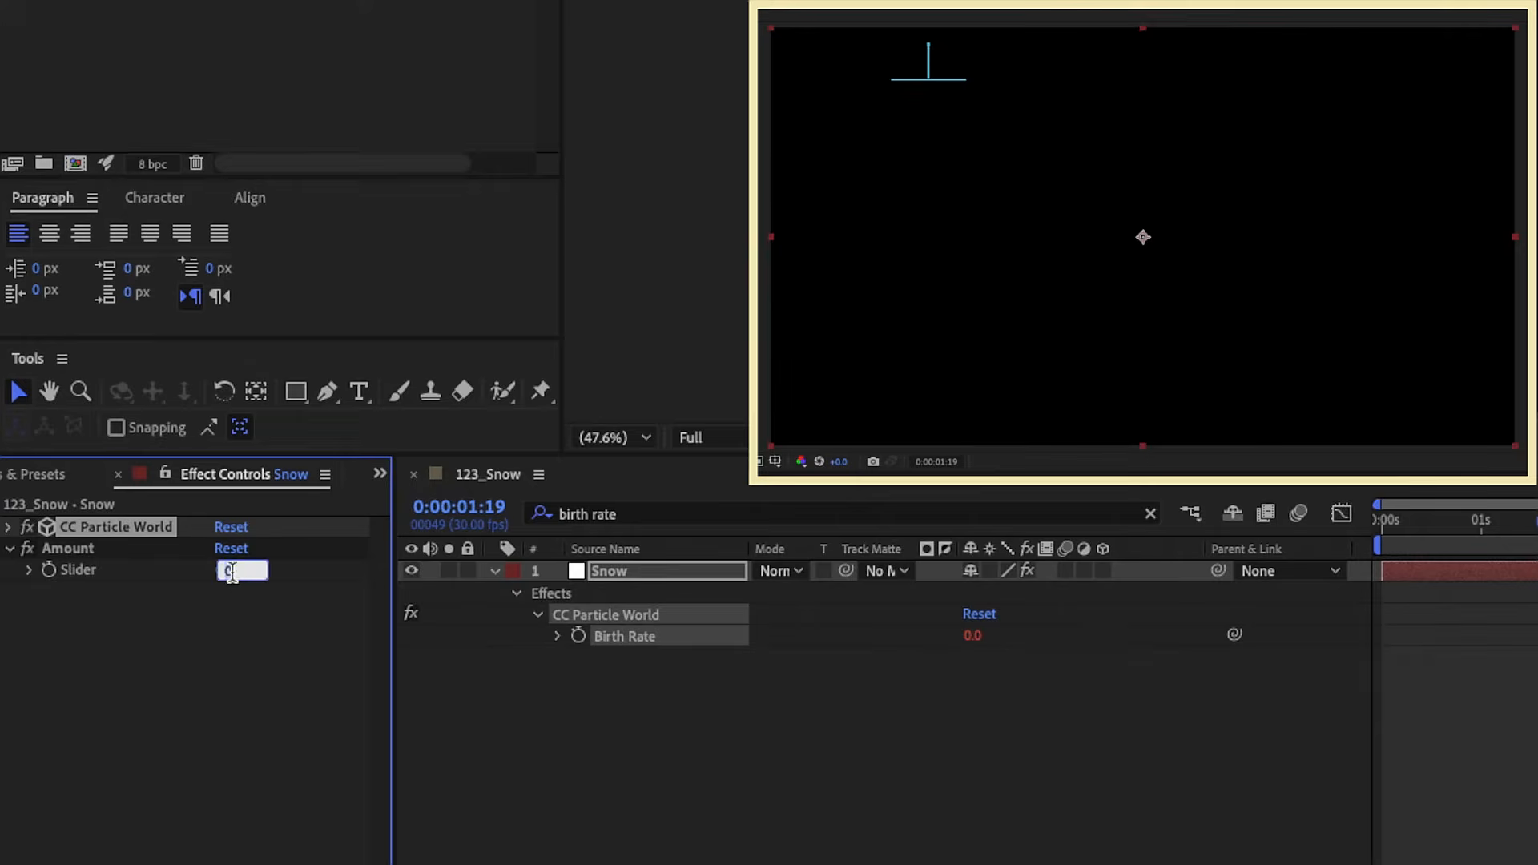
key("Return")
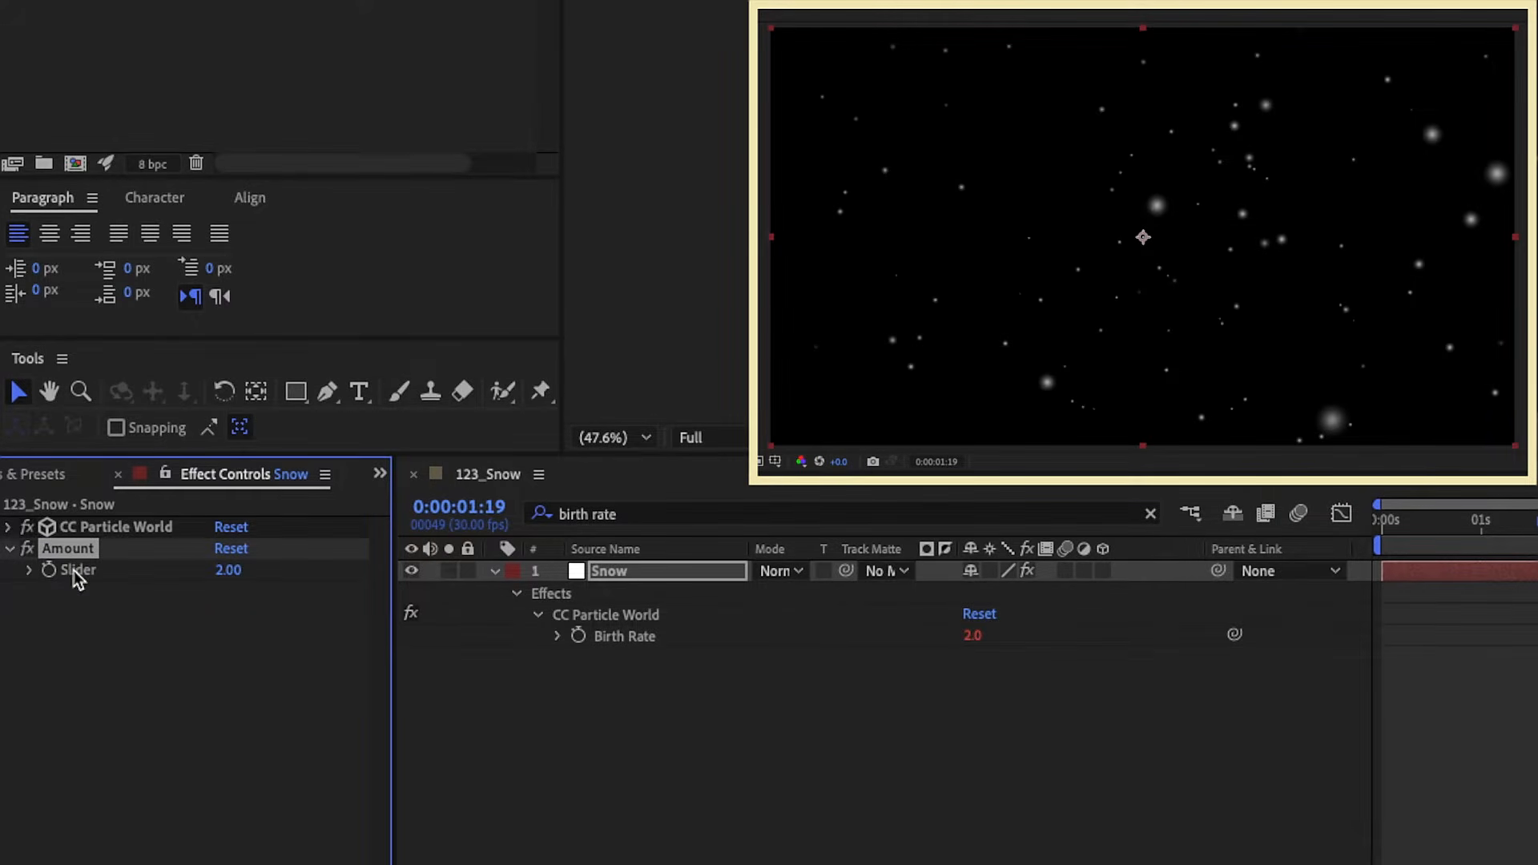
left_click(31, 572)
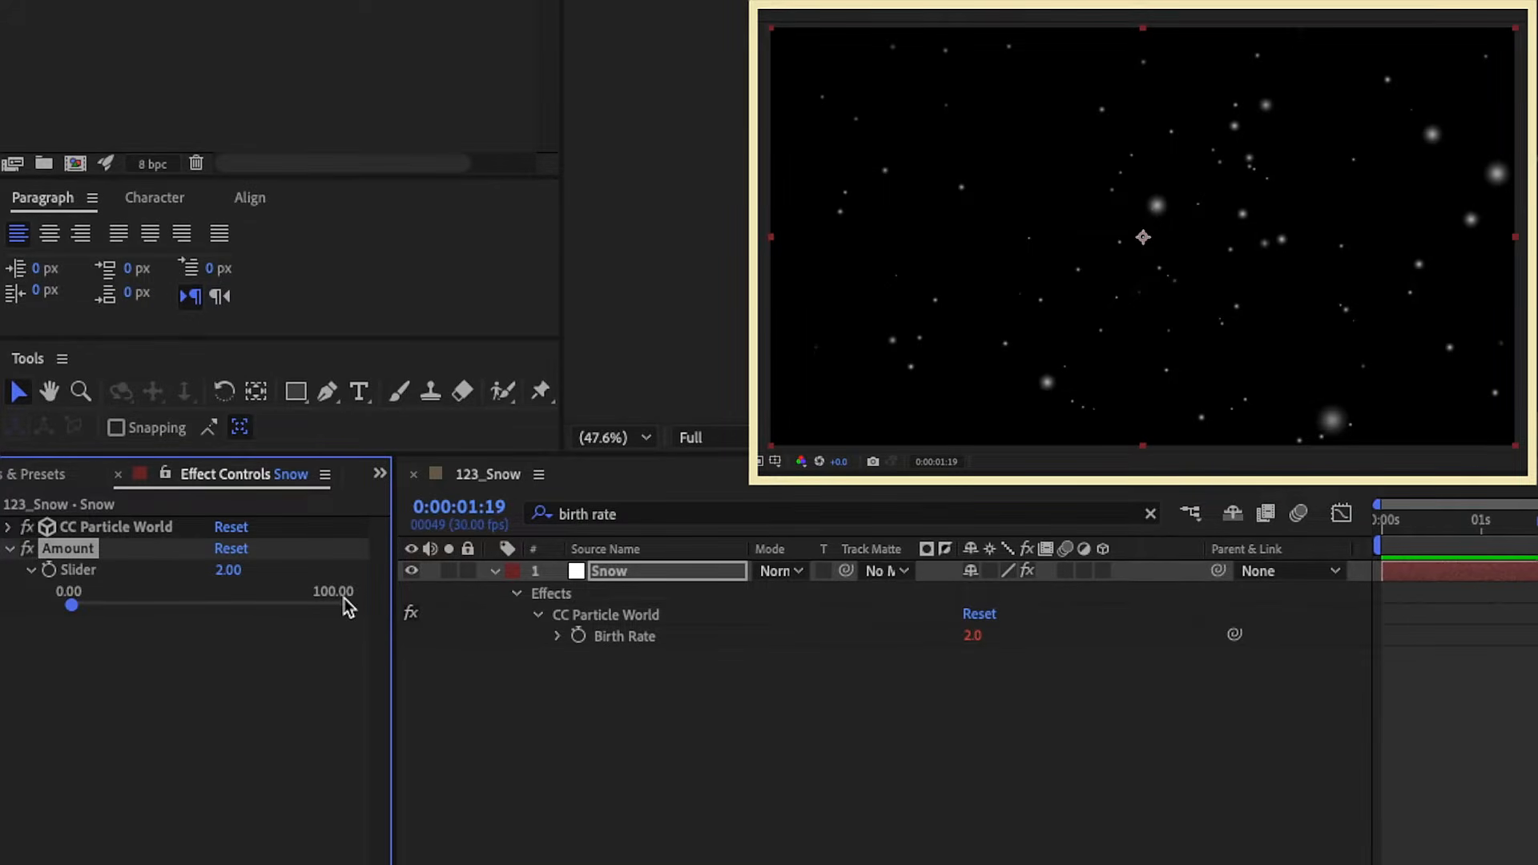
Raise the Amount slider's value to 10 for denser snow.
left_click_drag(230, 571, 1, 587)
left_click(229, 569)
type("0")
key("Return")
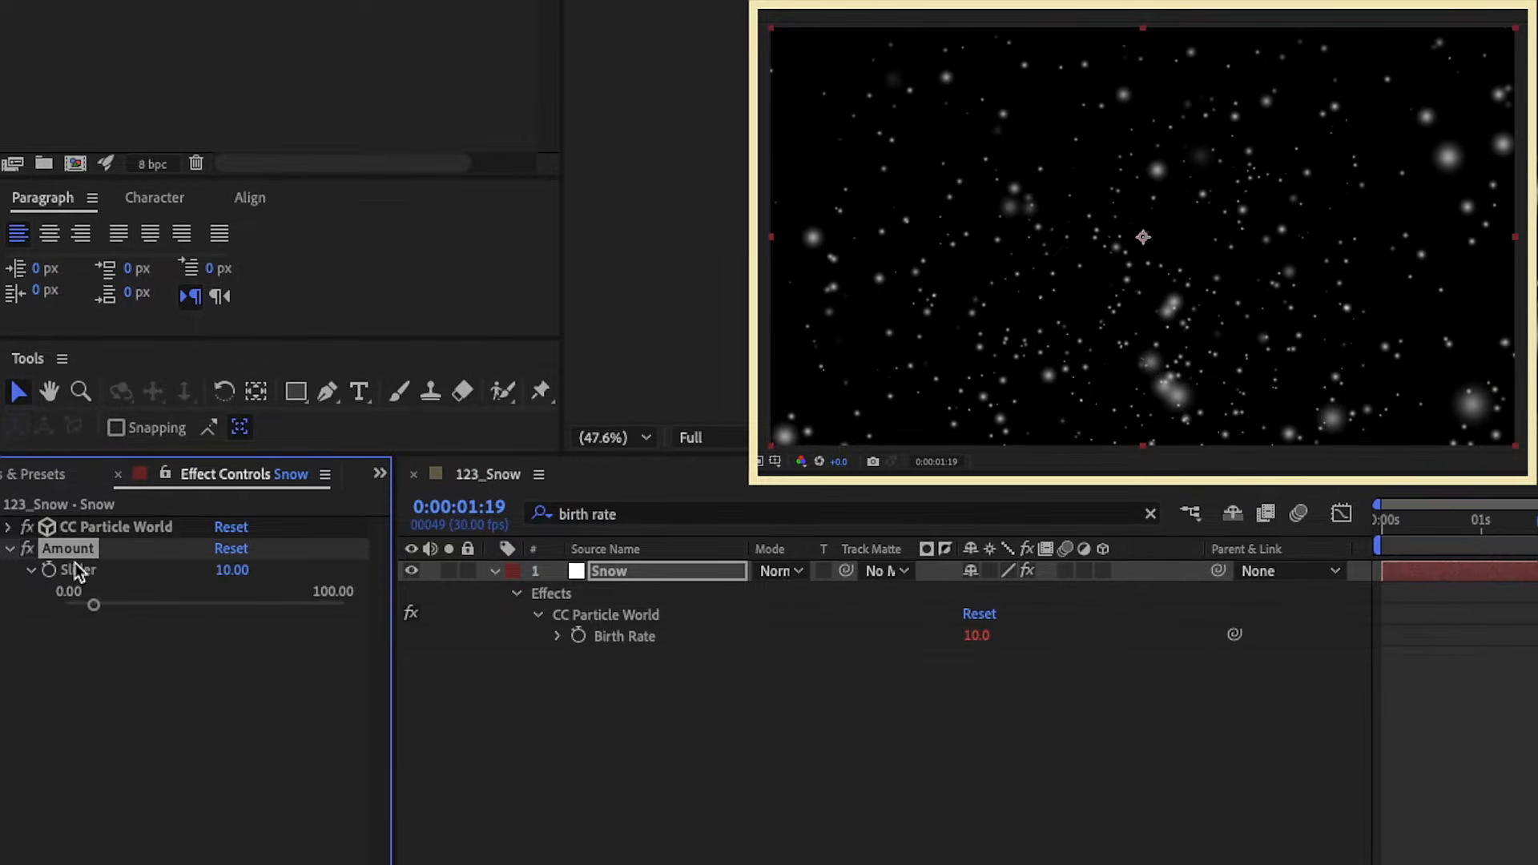
Limit the Amount slider's range to a maximum of 10 and lower its value to about 4.3.
right_click(77, 571)
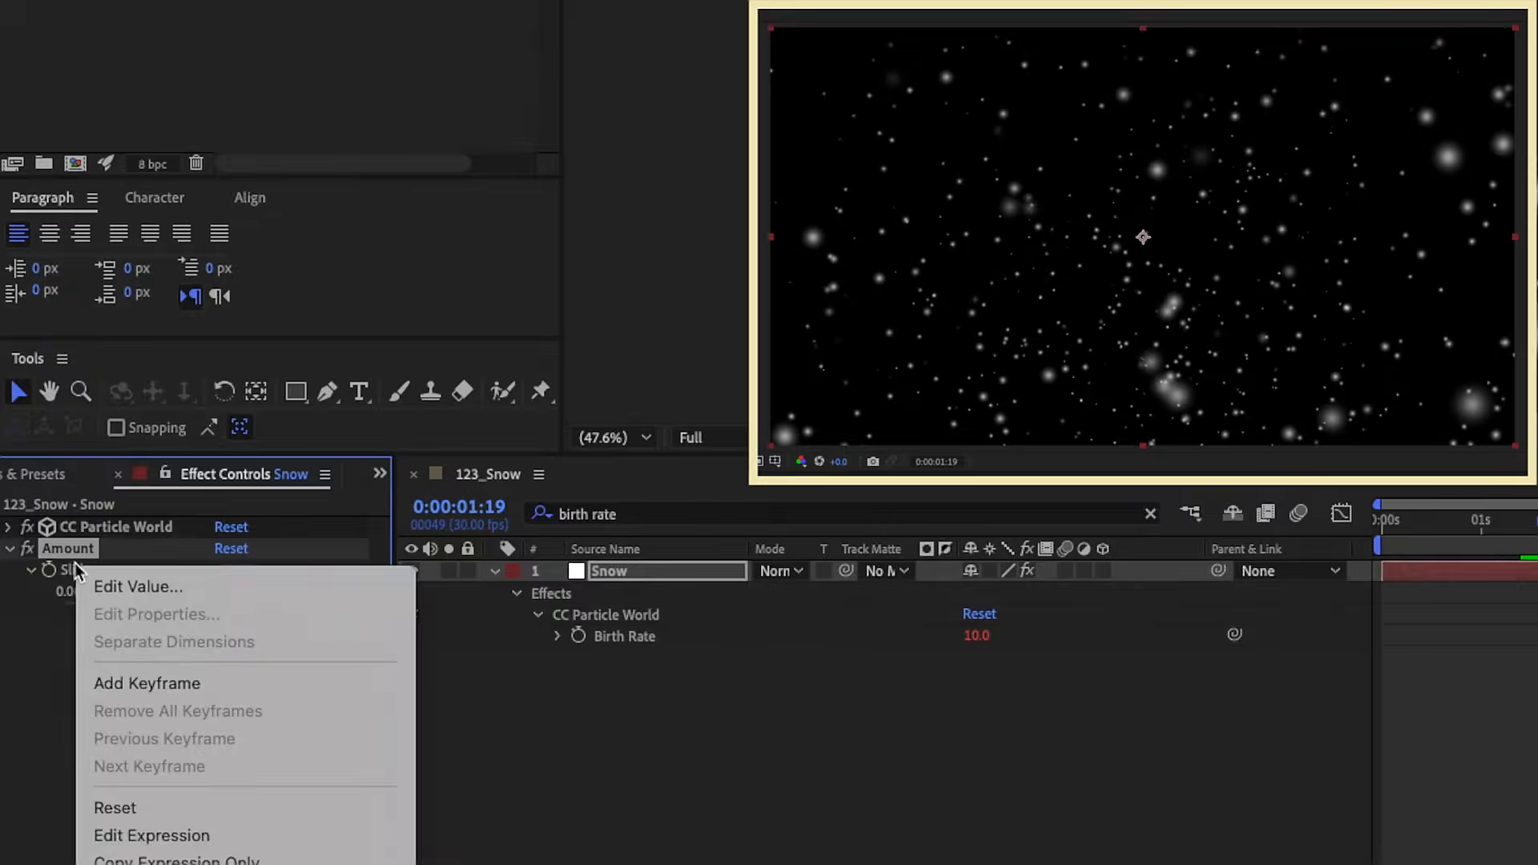
left_click(114, 597)
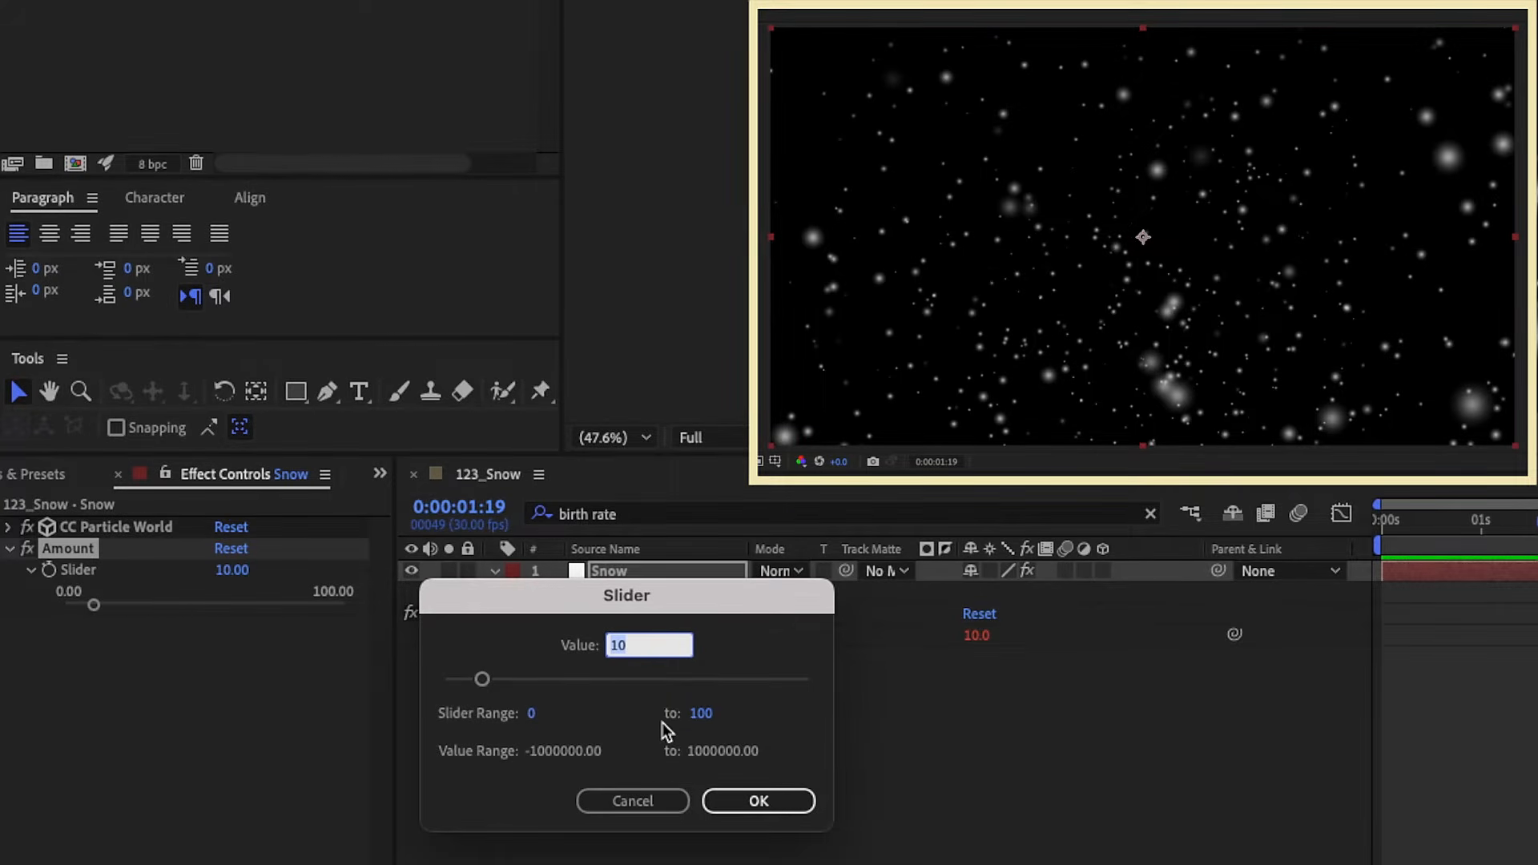
left_click(700, 713)
type("10")
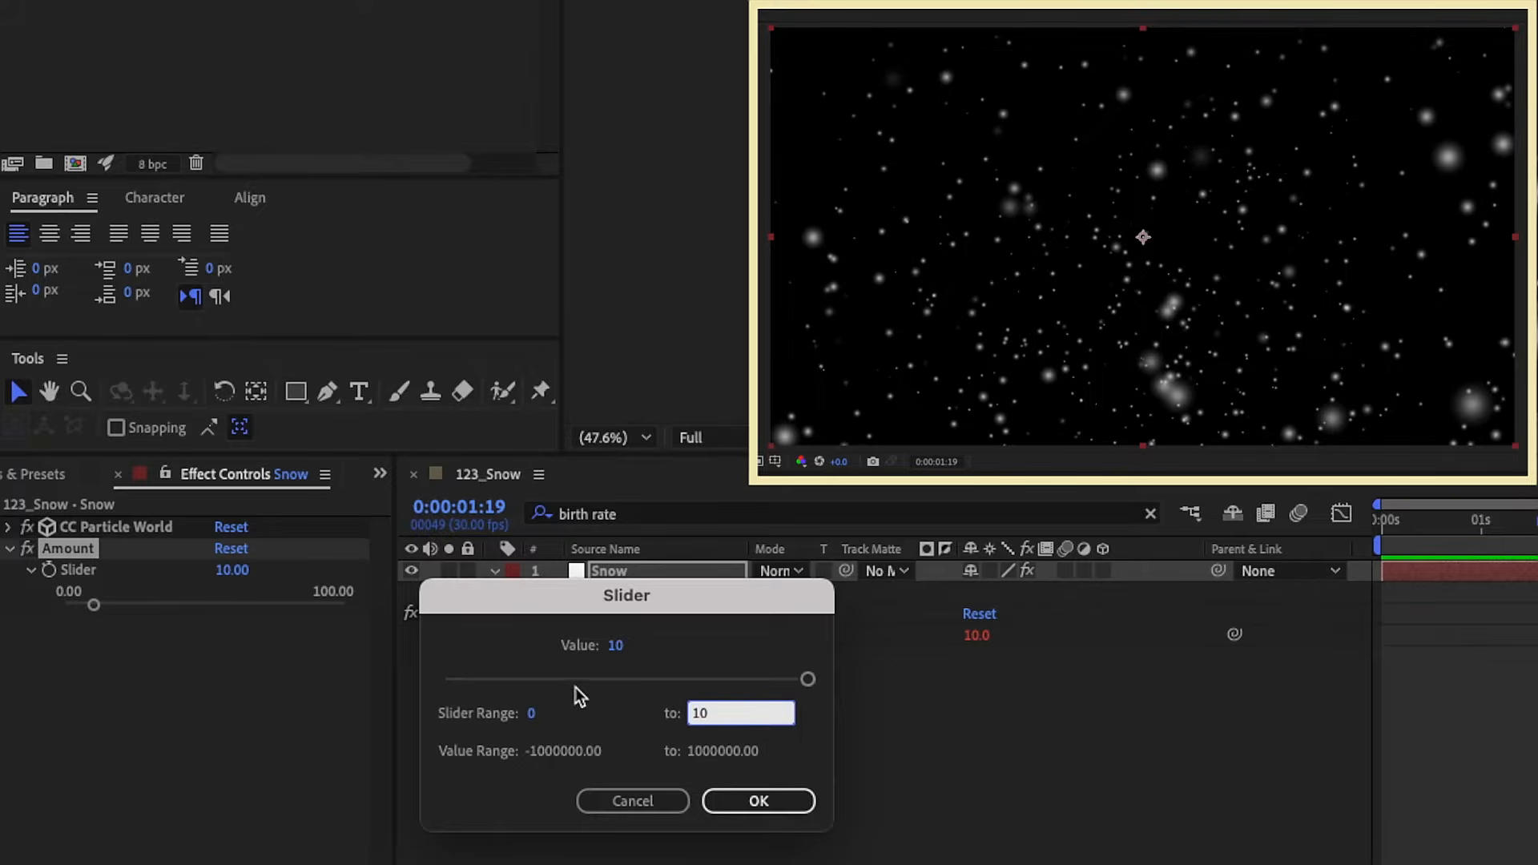
left_click(791, 801)
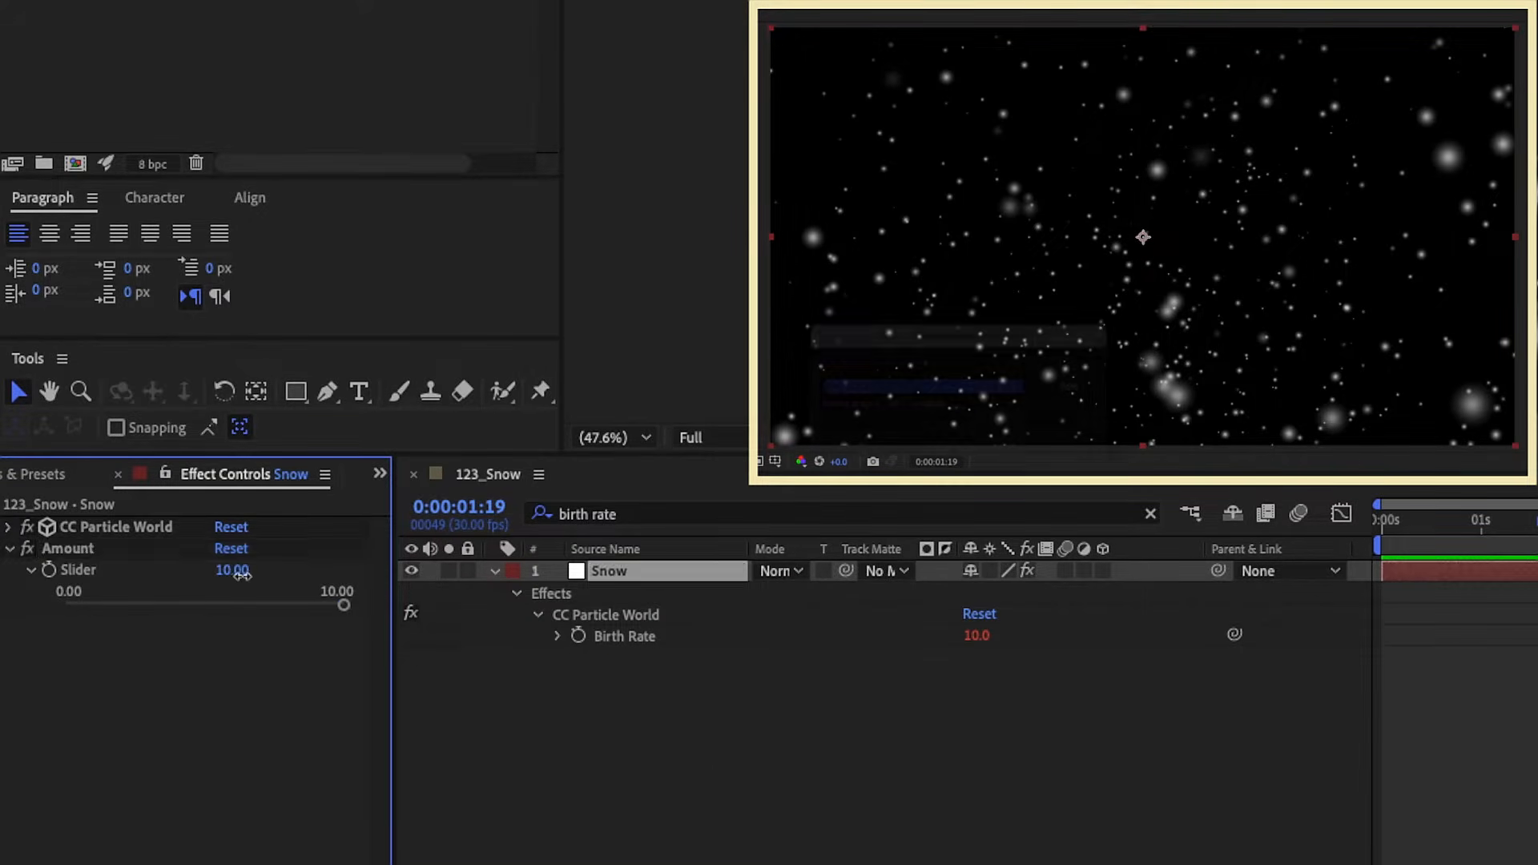
mouse_move(241, 574)
left_mouse_down()
mouse_move(180, 579)
mouse_move(231, 593)
left_mouse_up()
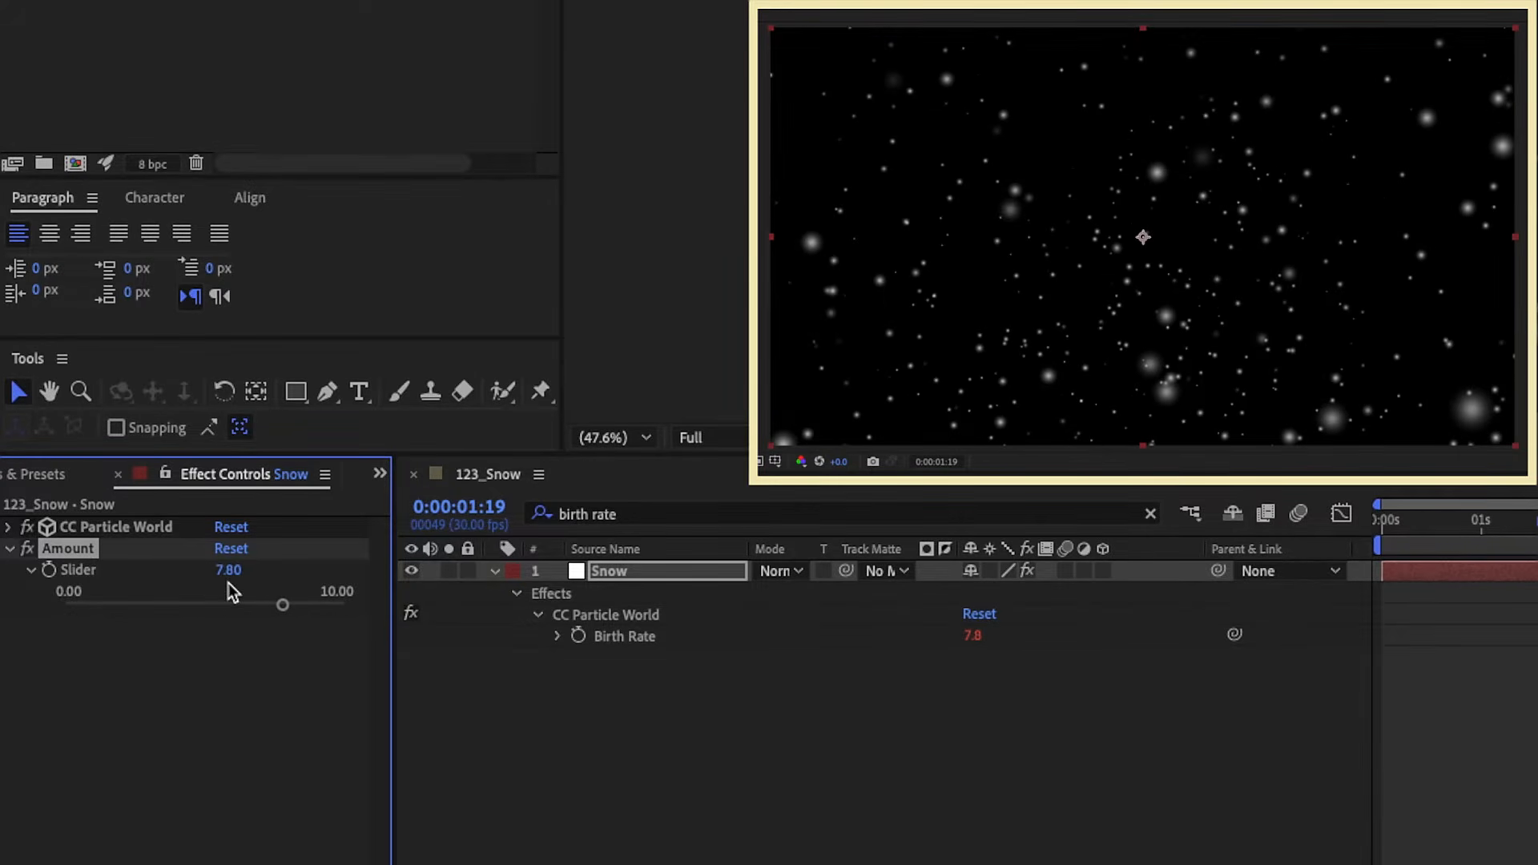
left_click_drag(284, 619, 189, 618)
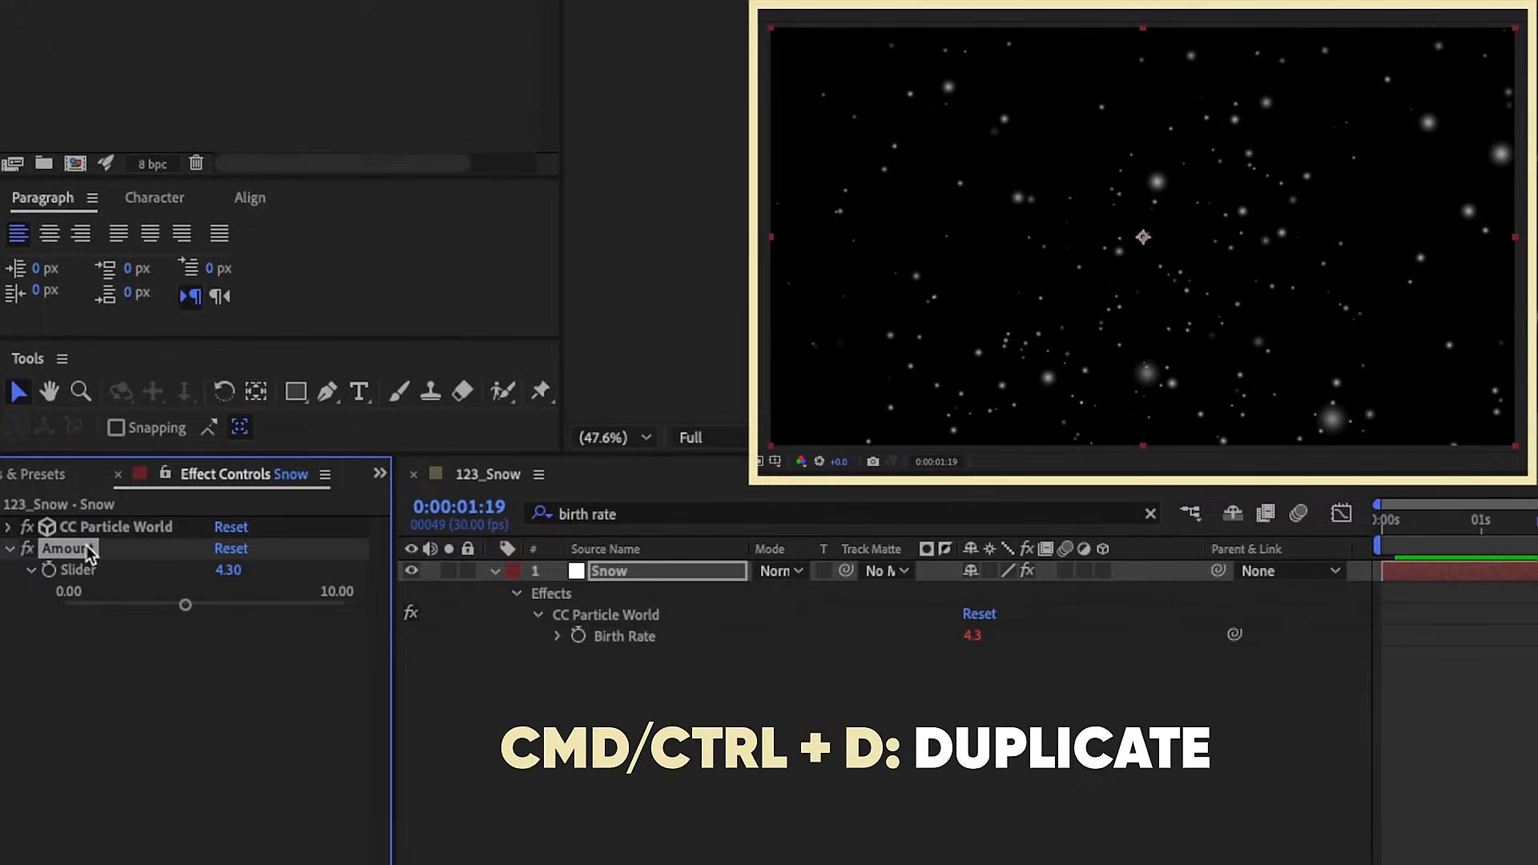
Duplicate the Amount slider control and rename the copy Speed.
key("ctrl+d")
key("Return")
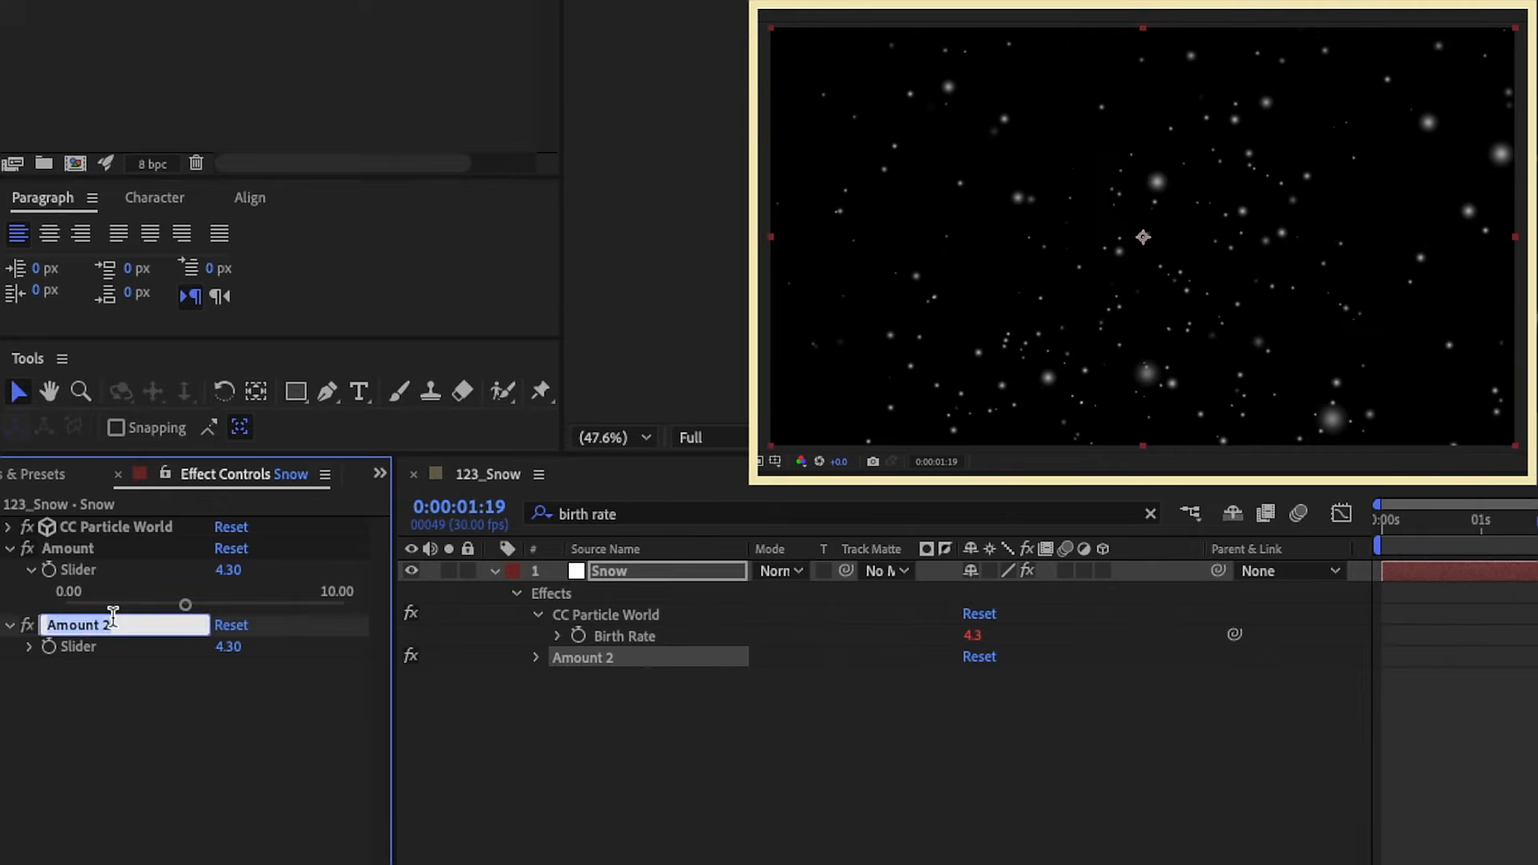
type("Speed")
Filter the Snow layer's properties by "gravity".
left_click(677, 513)
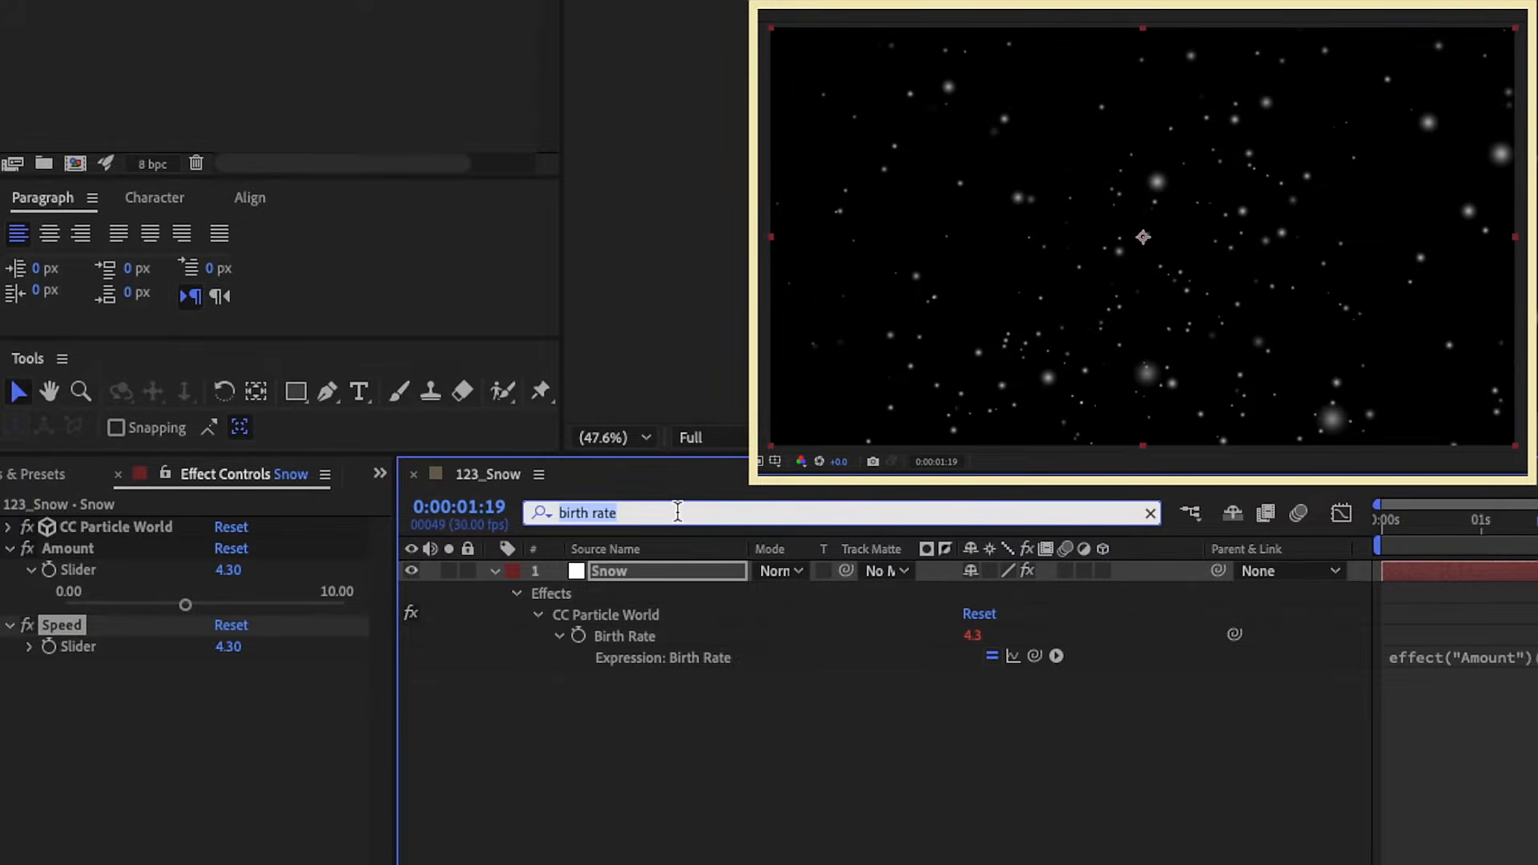
type("gravity")
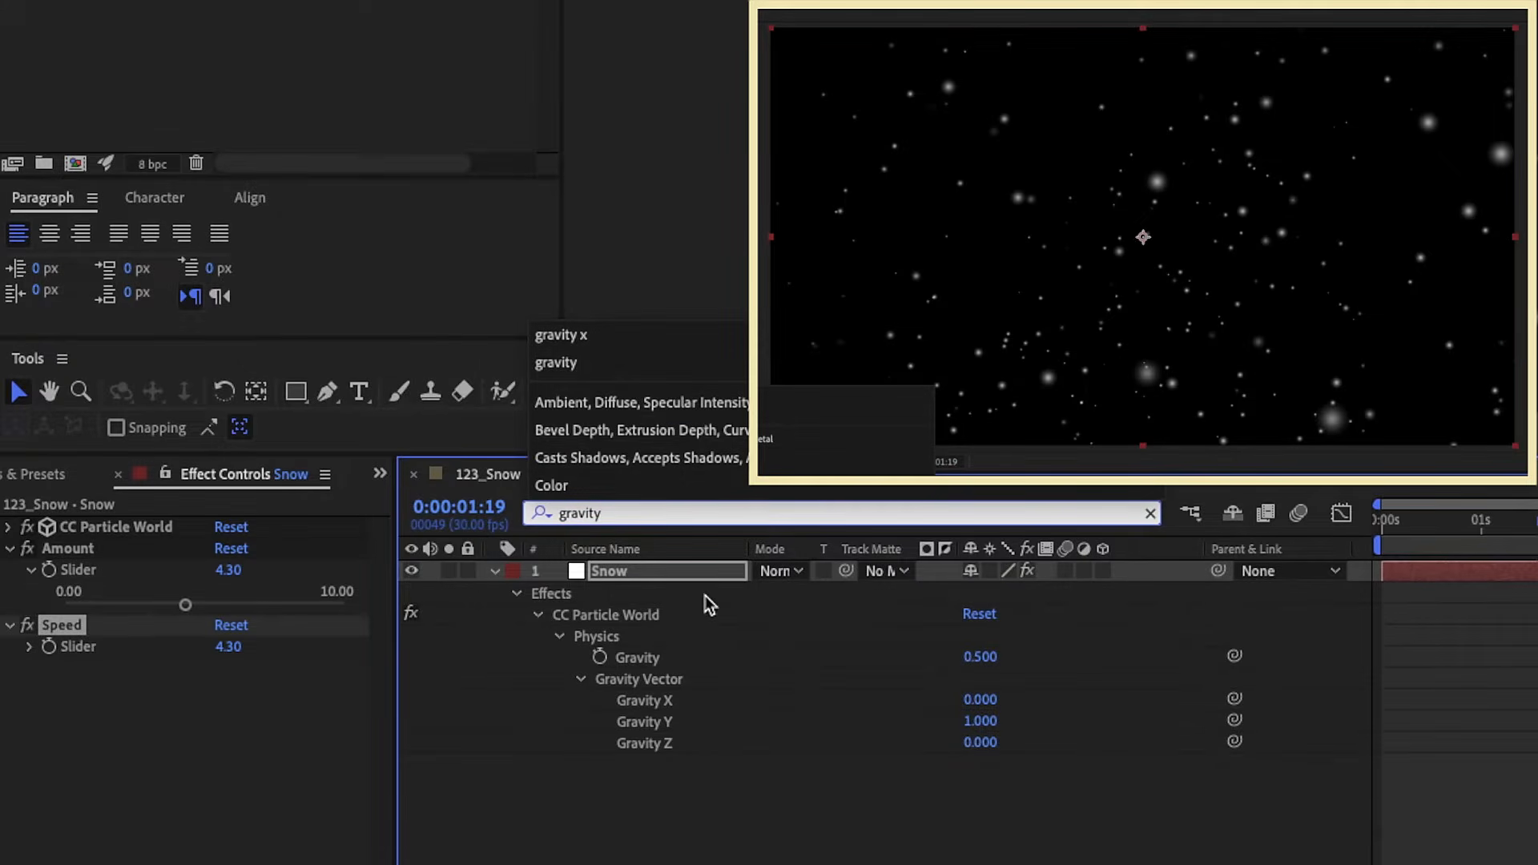
left_click(617, 639)
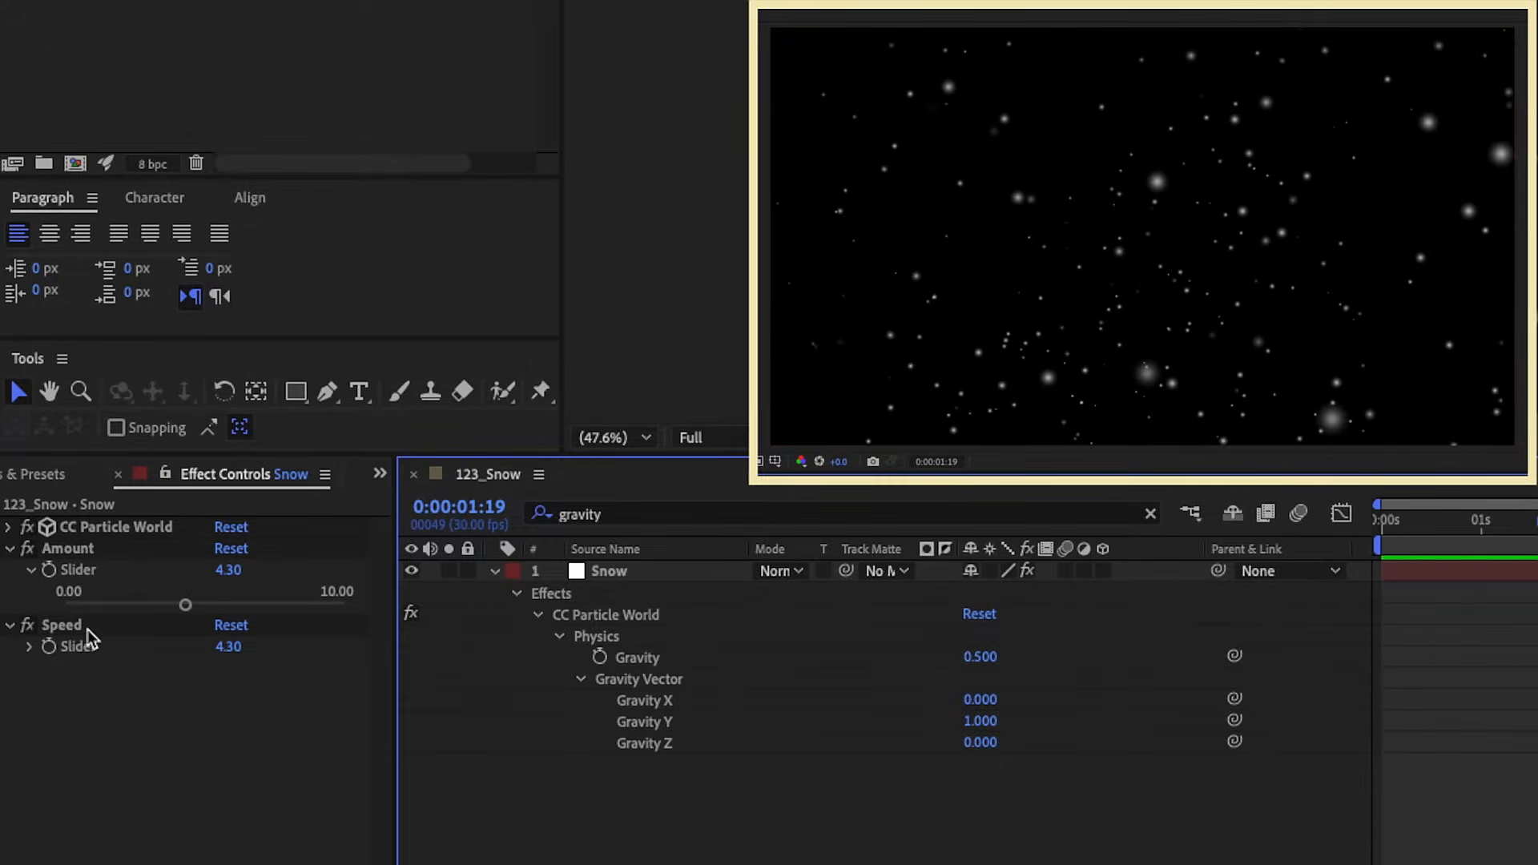
Limit the Speed slider's range to a maximum of 1 and set its value to about 0.52.
right_click(89, 653)
left_click(193, 611)
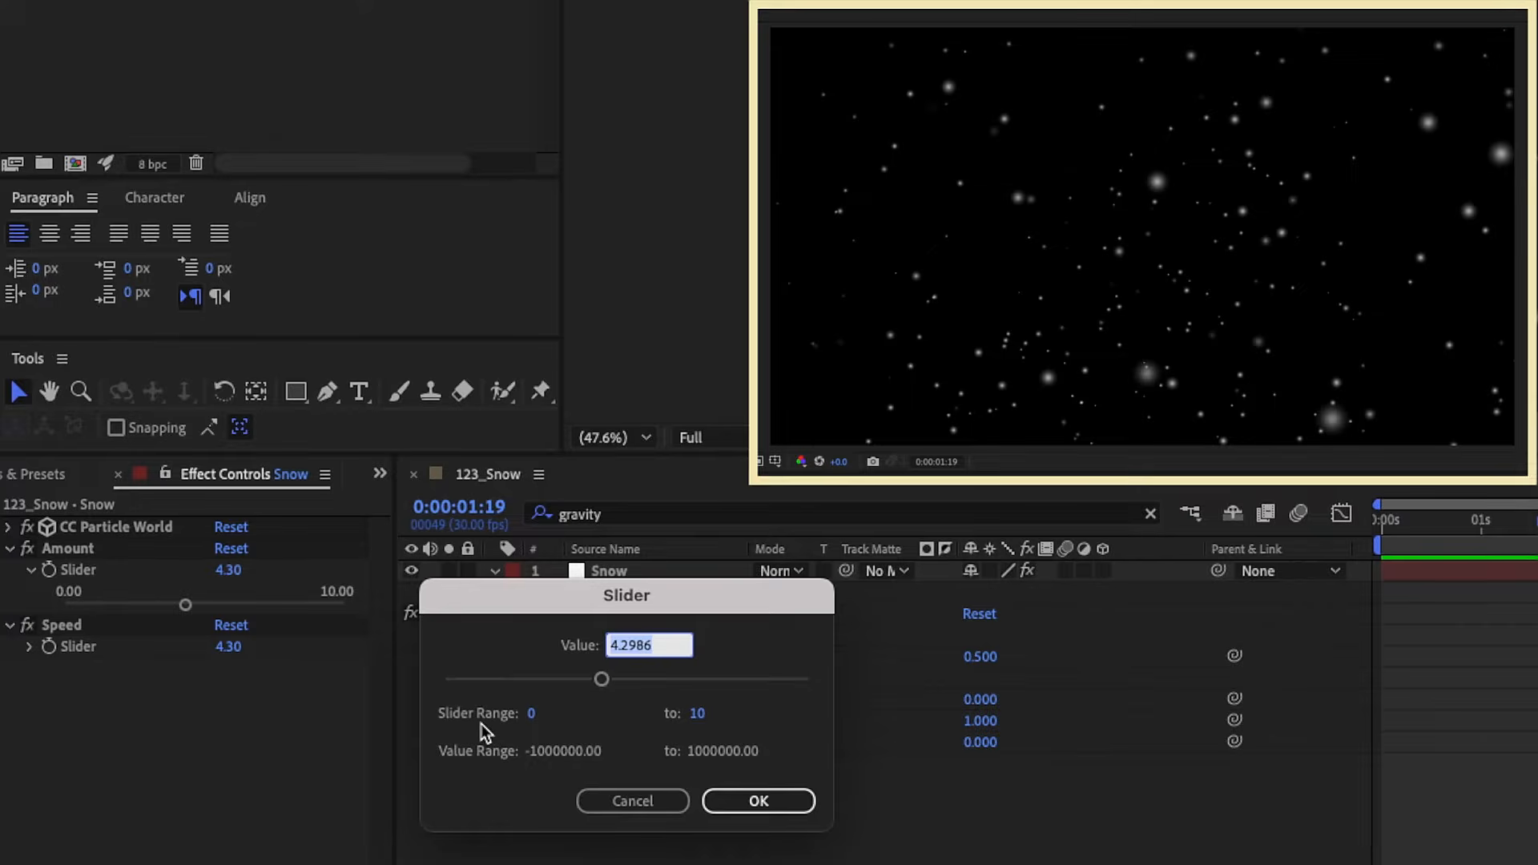
left_click(693, 714)
type("1")
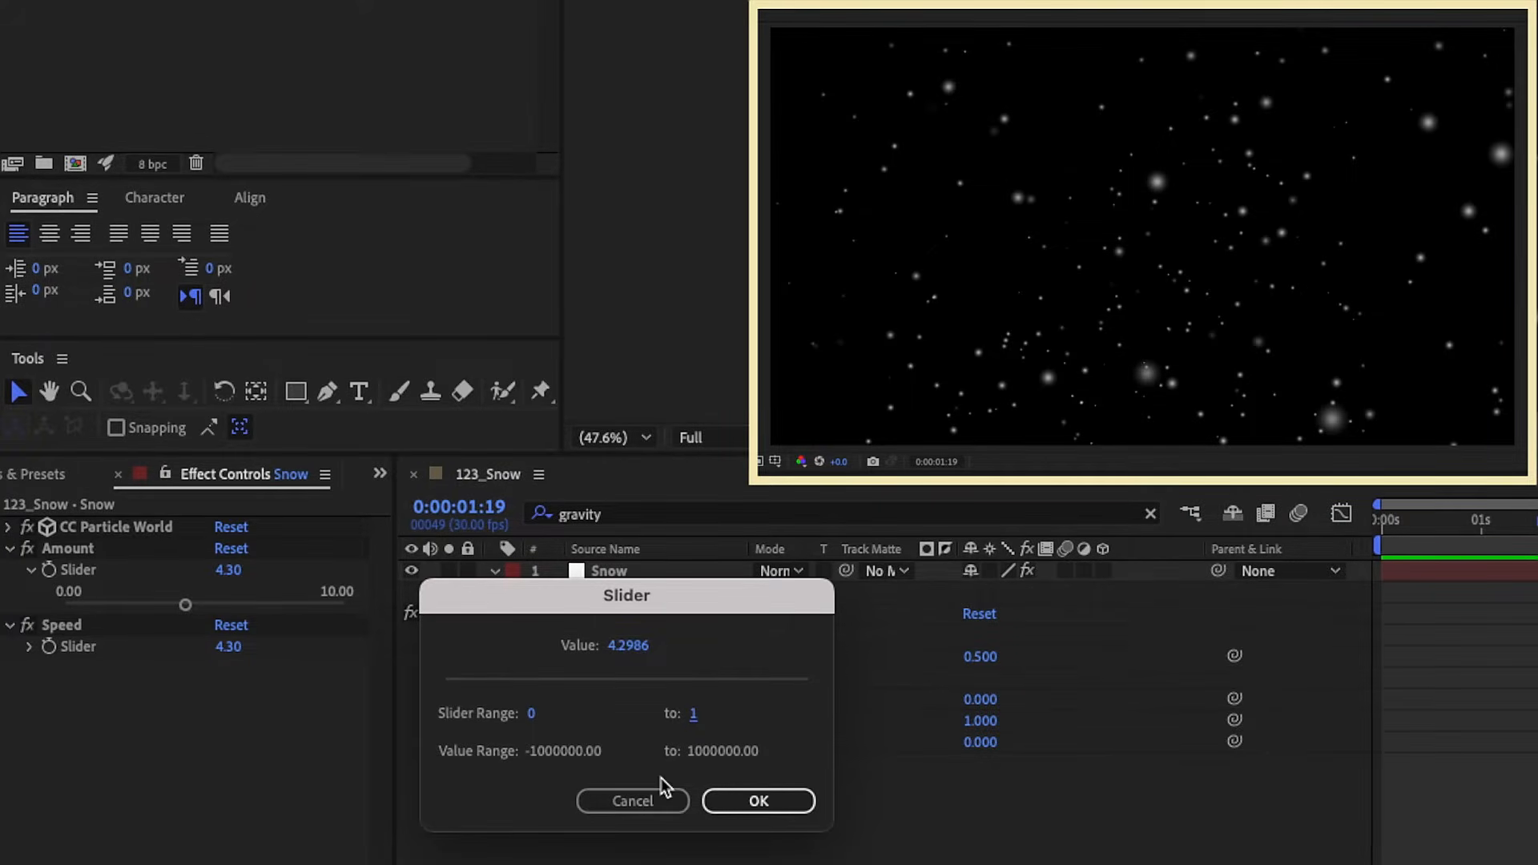
left_click(756, 800)
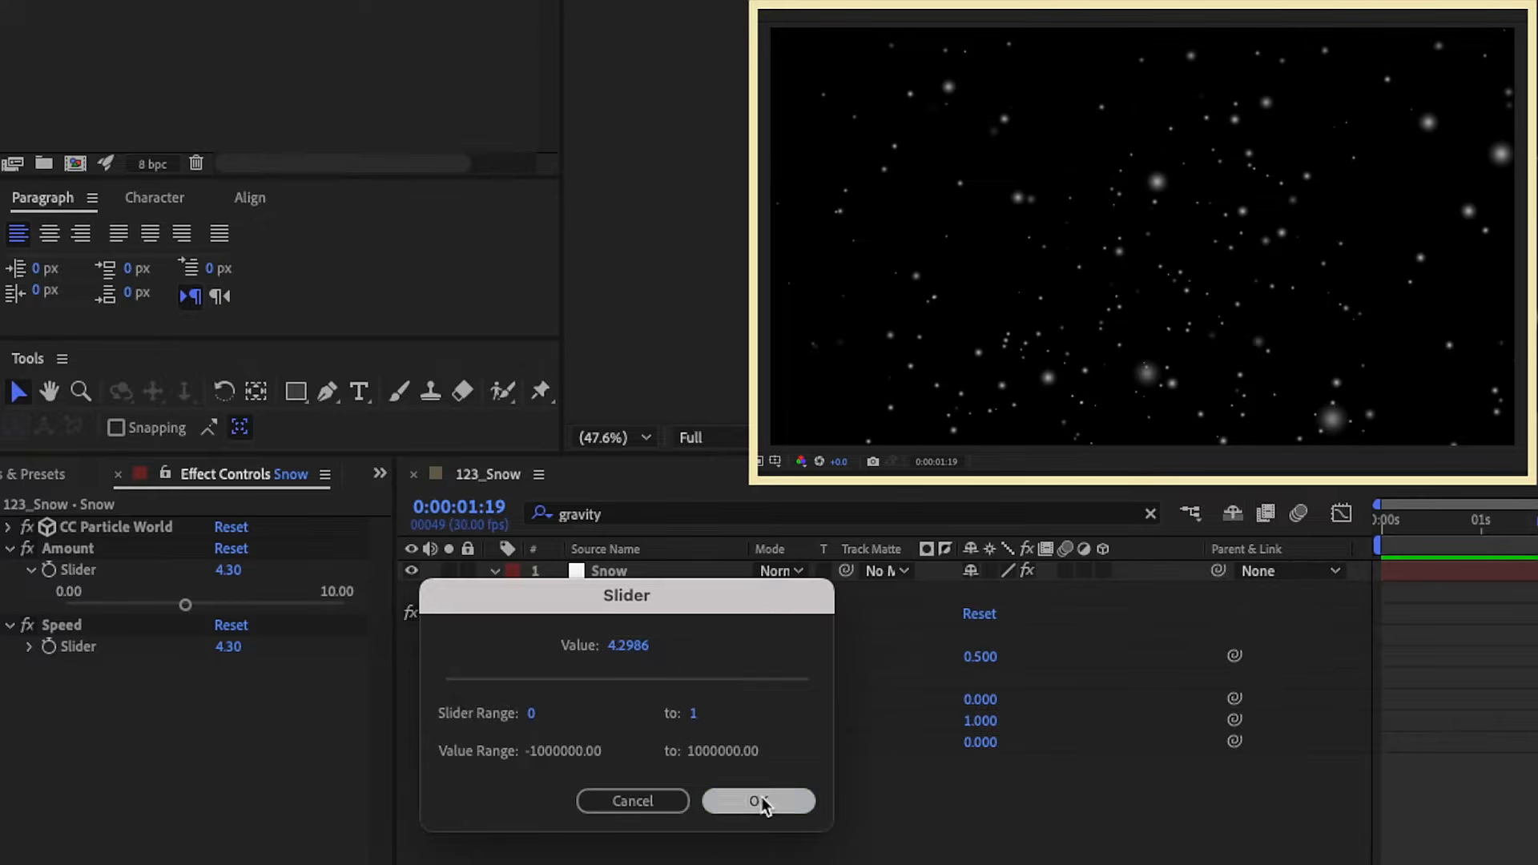
left_click(30, 648)
left_click_drag(250, 682, 211, 682)
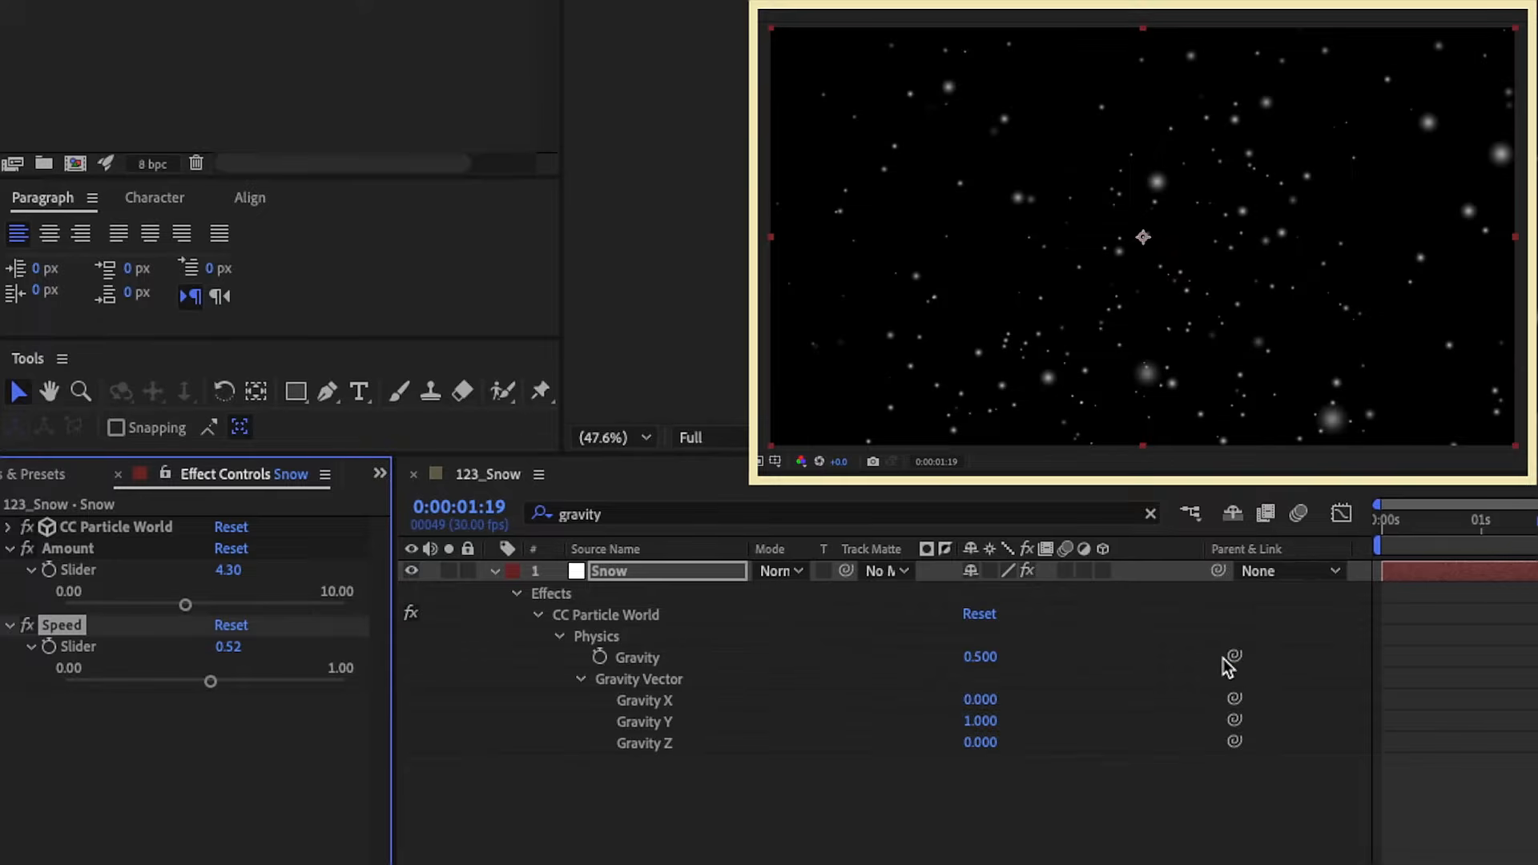
Link the particles' Gravity property to the Speed slider and preview the falling snow.
left_click_drag(1235, 655, 80, 647)
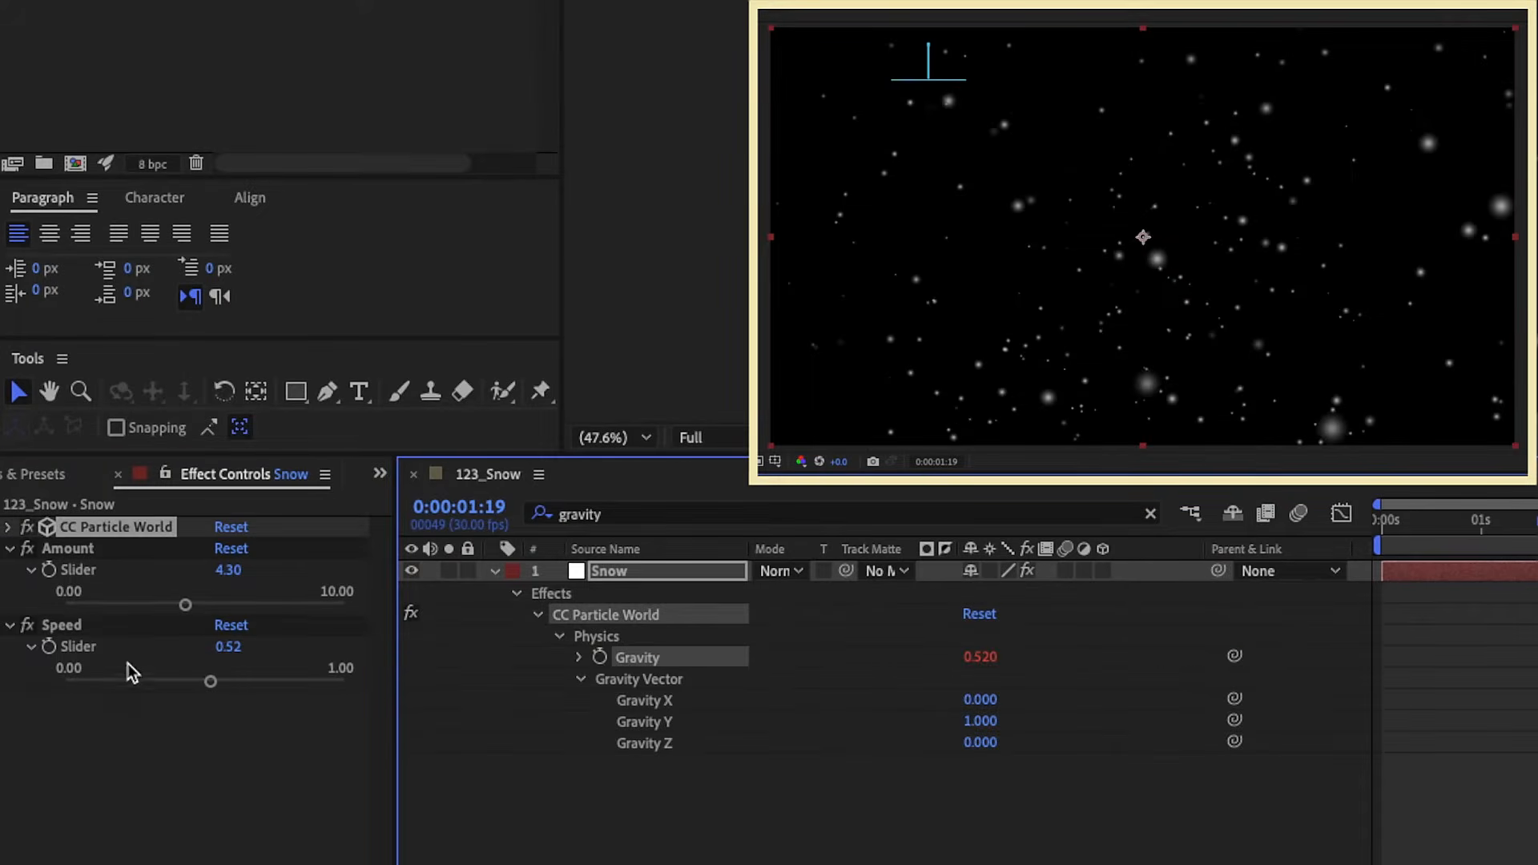
key("space")
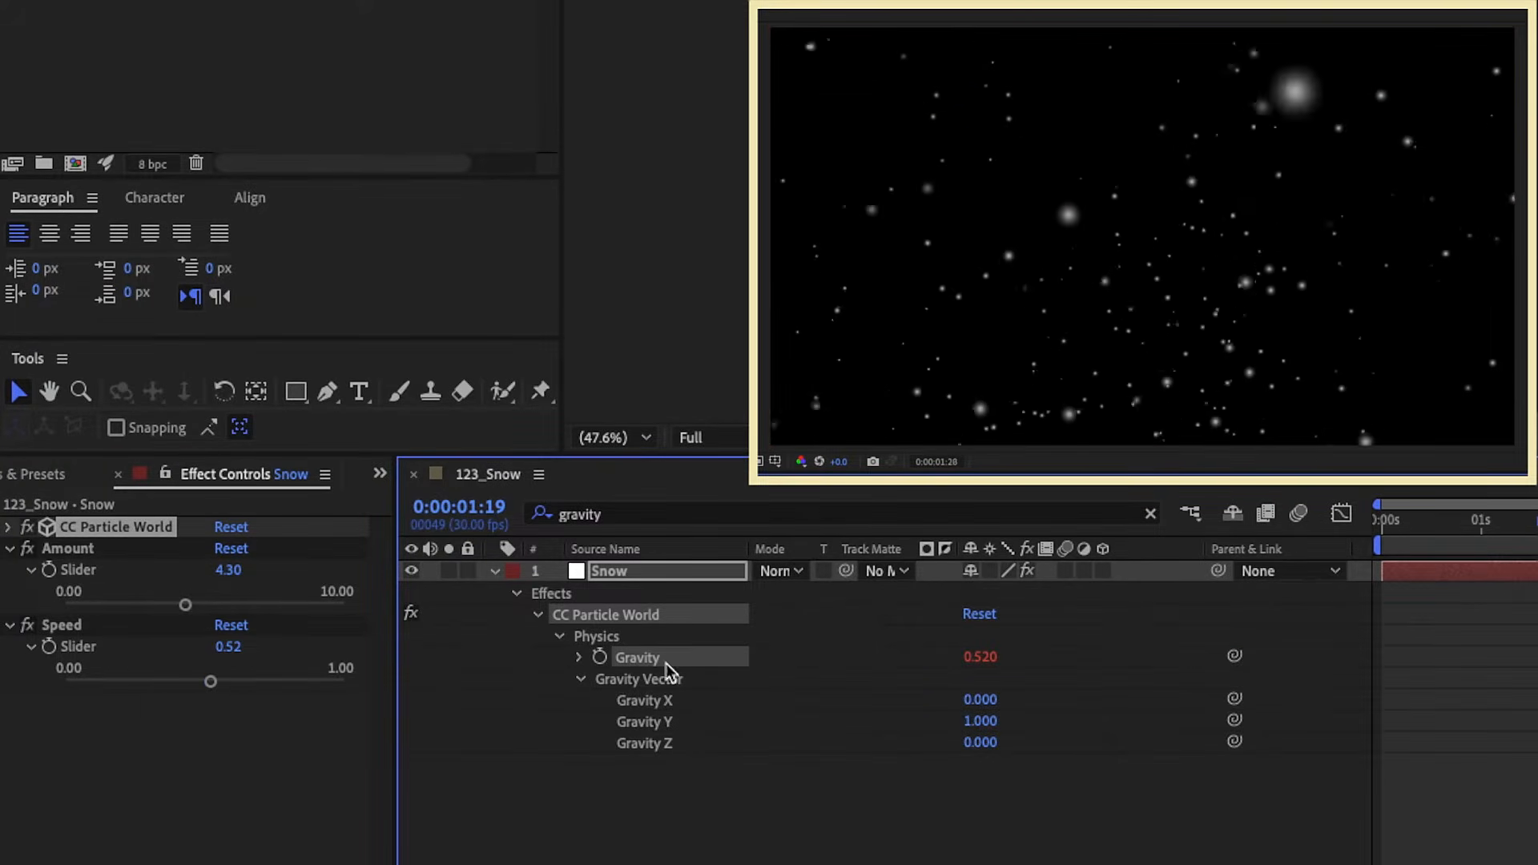
Try Speed at about 0.08, reduce Amount to about 1.45, and settle Speed at about 0.53, previewing the snow between changes.
left_click_drag(211, 685, 89, 679)
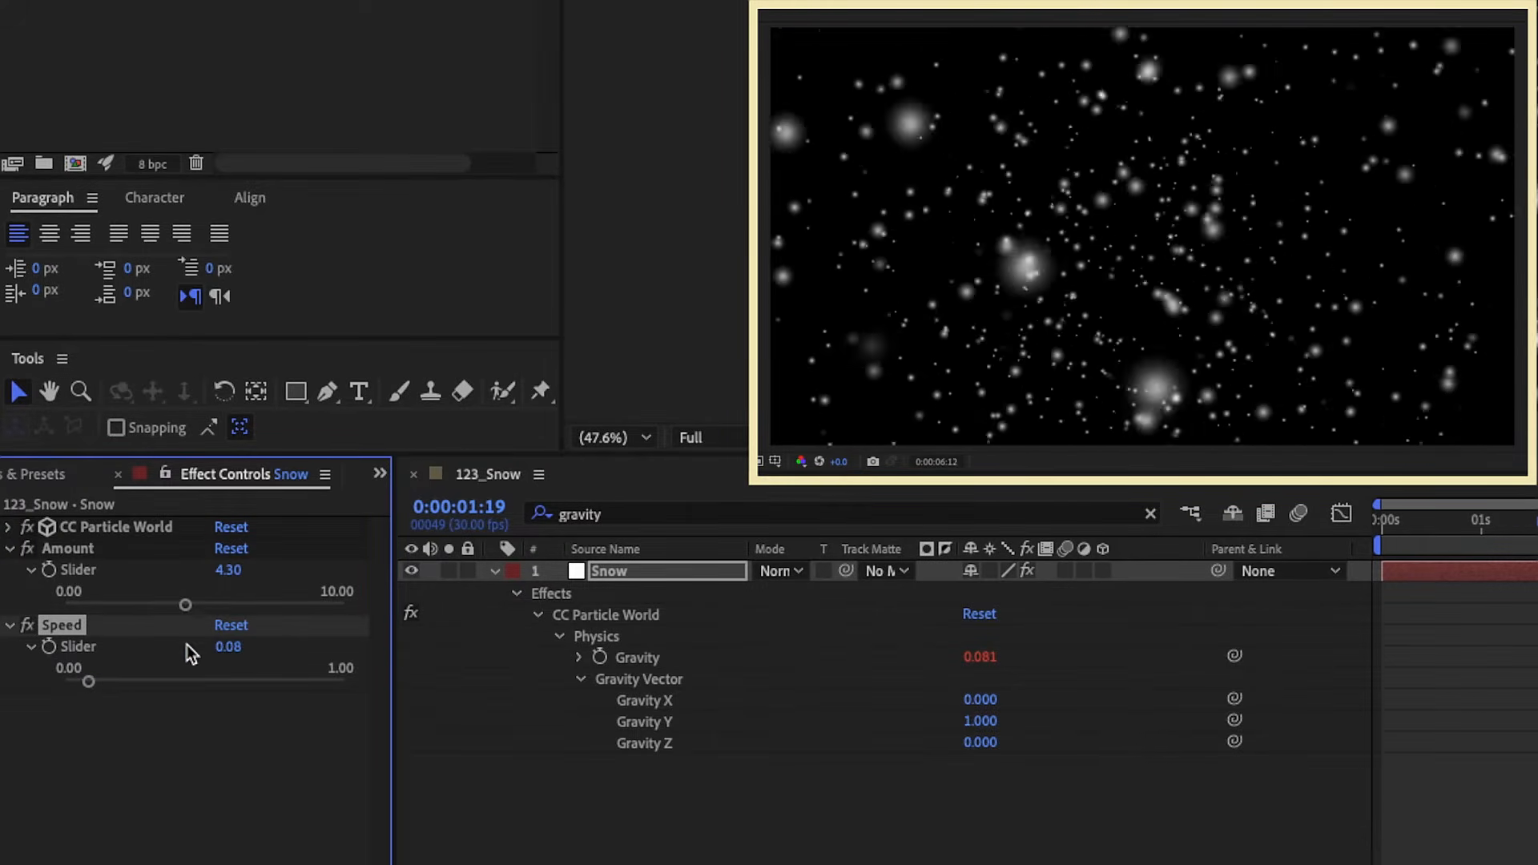
key("space")
left_click_drag(187, 608, 105, 606)
key("space")
left_click_drag(89, 681, 213, 682)
Duplicate the Speed slider control and rename the copy Depth.
left_click(64, 627)
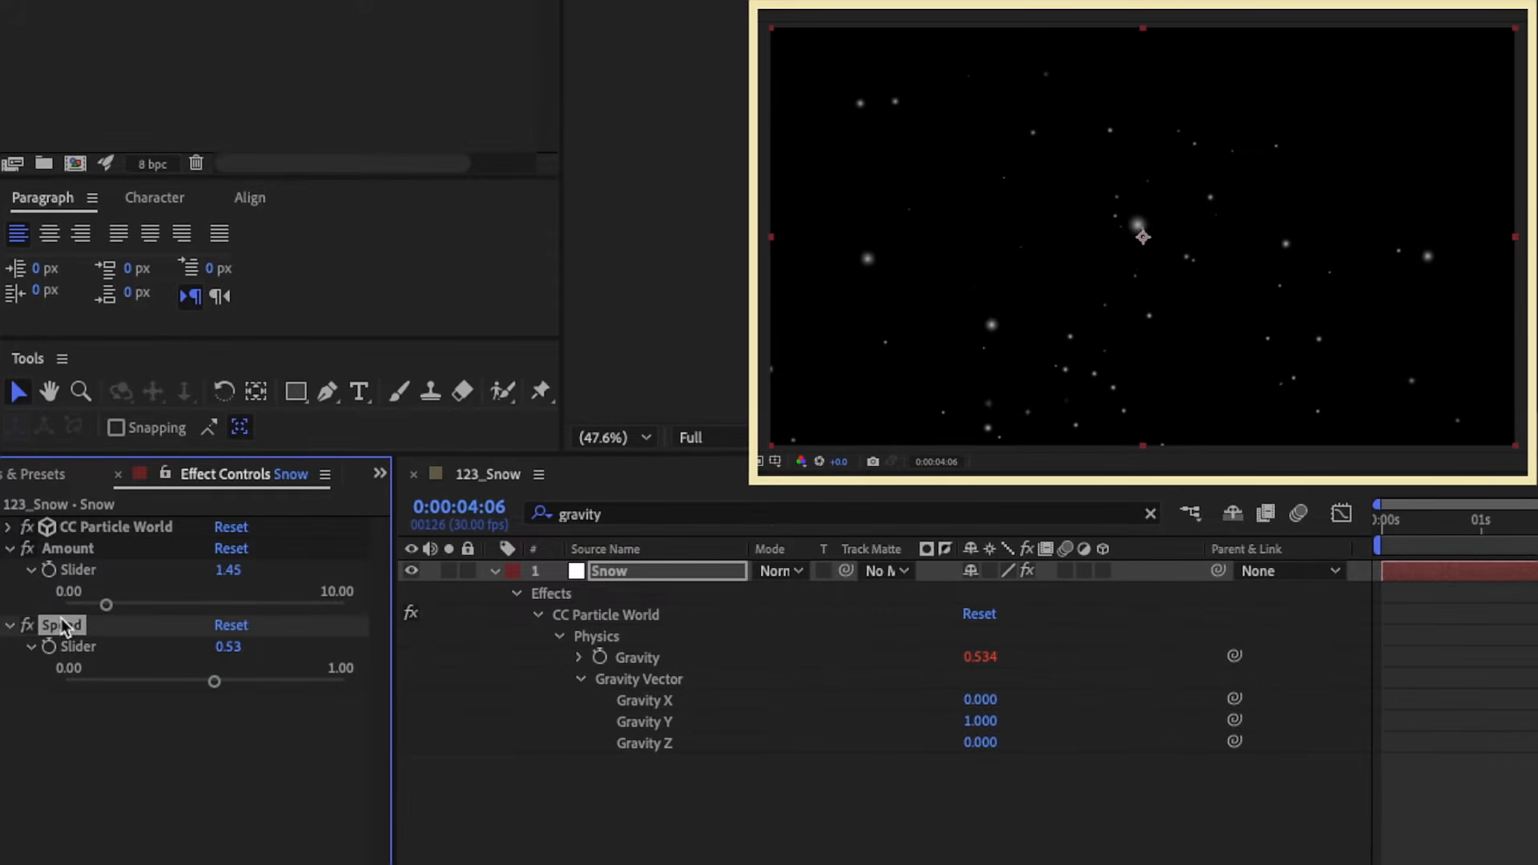
key("ctrl+d")
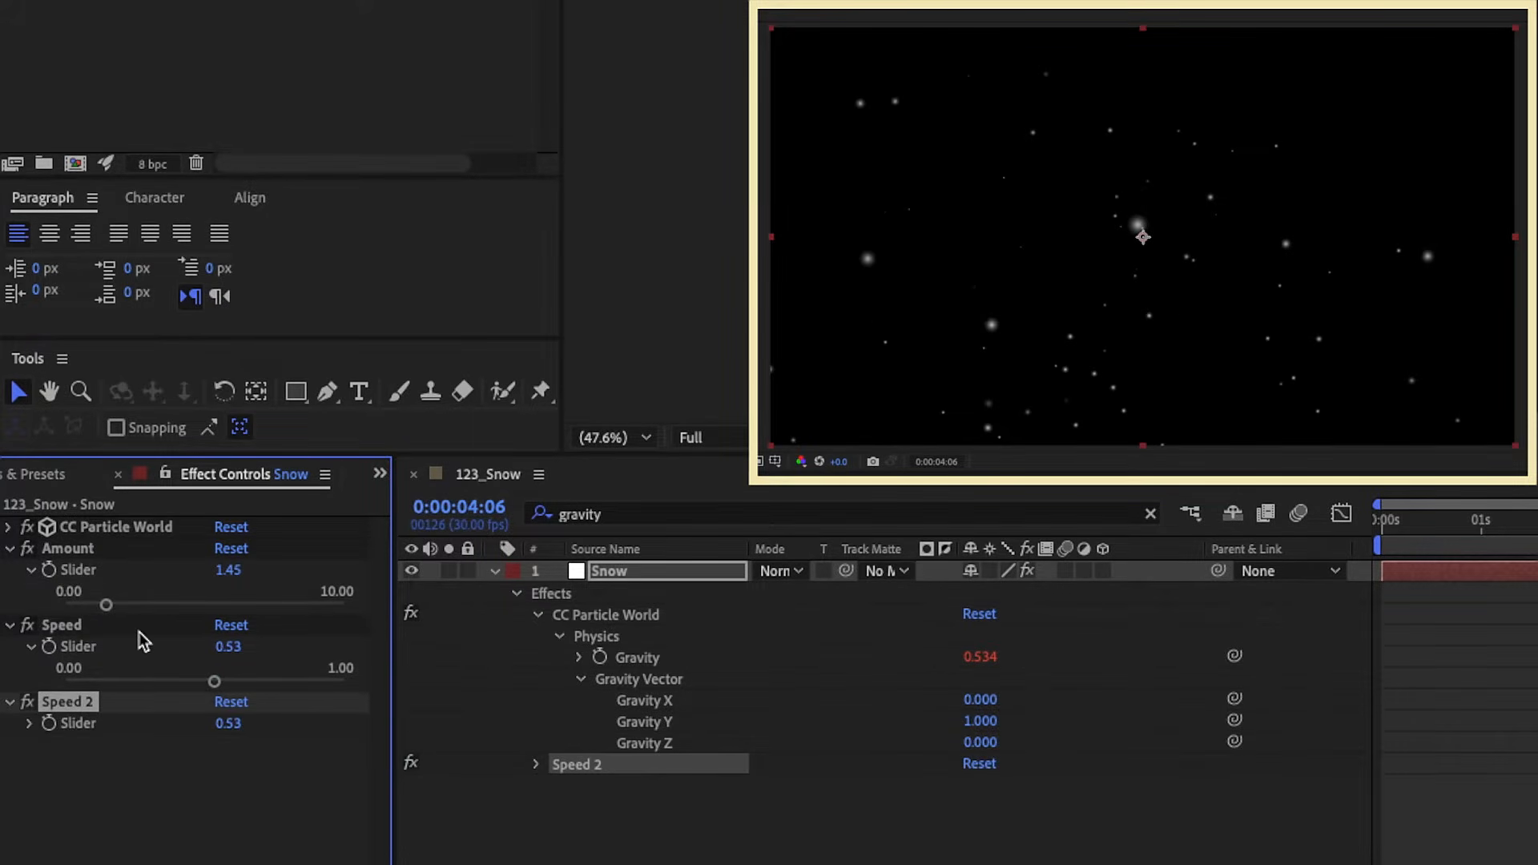
key("Return")
type("Depth")
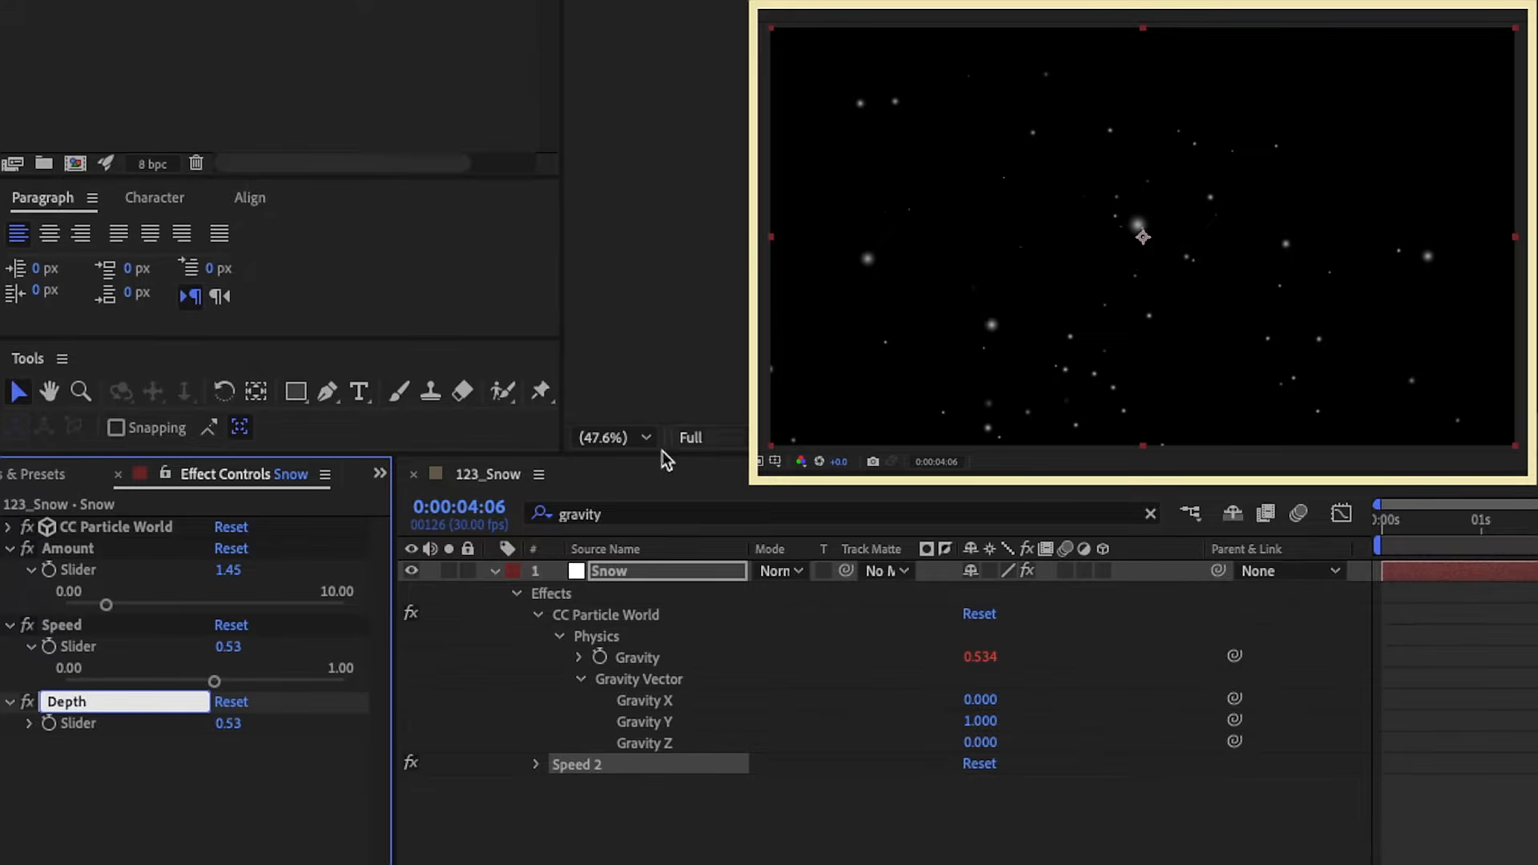
key("Return")
Filter the timeline for "z radius" and set the Depth slider's range maximum to 7.
left_click(608, 512)
double_click(608, 511)
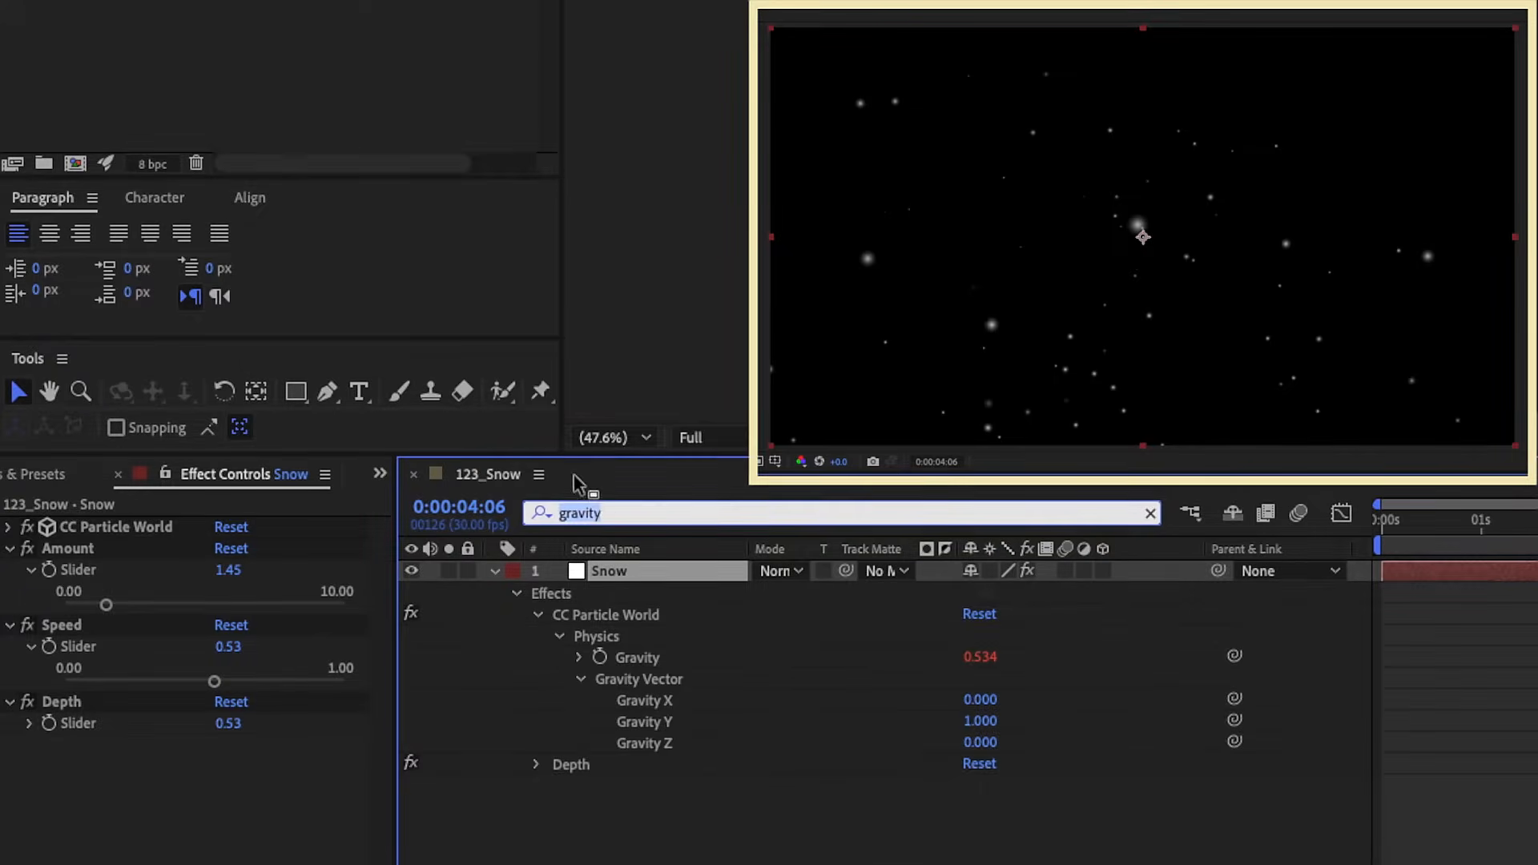
type("z radius")
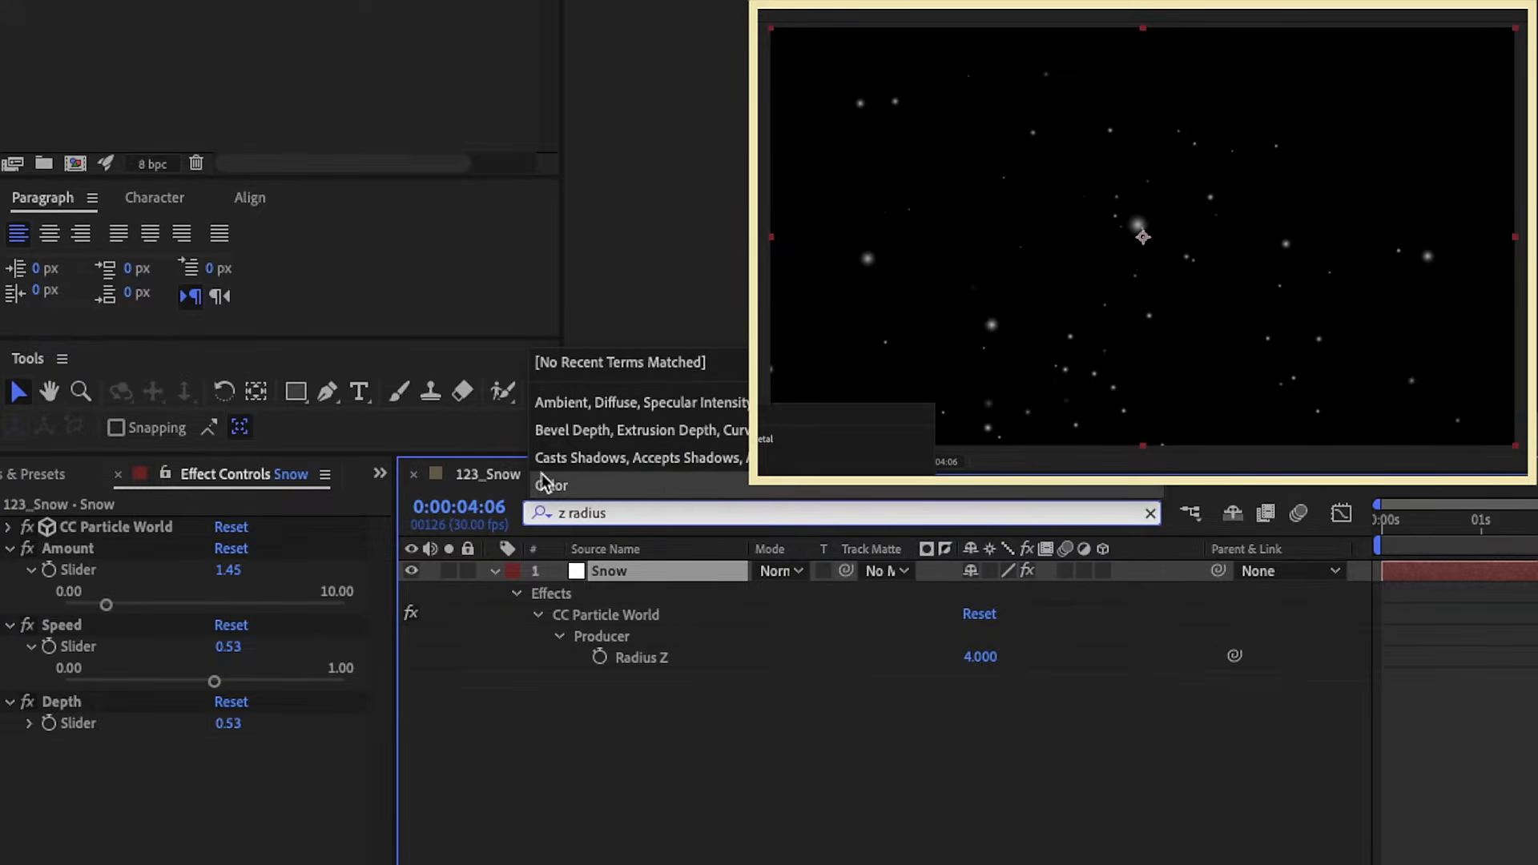
right_click(58, 733)
left_click(106, 606)
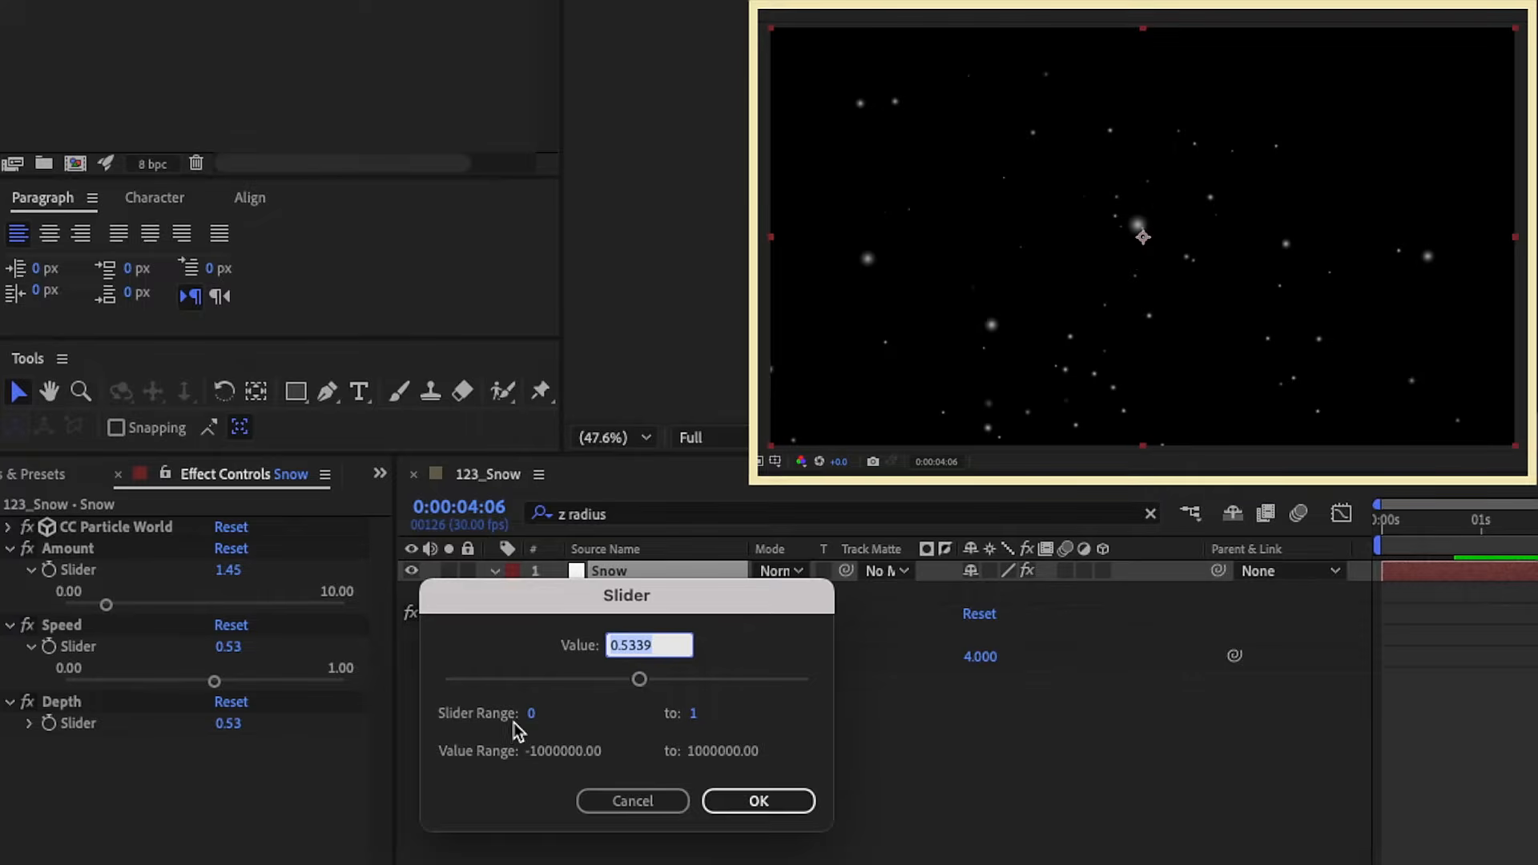
left_click(693, 713)
type("7")
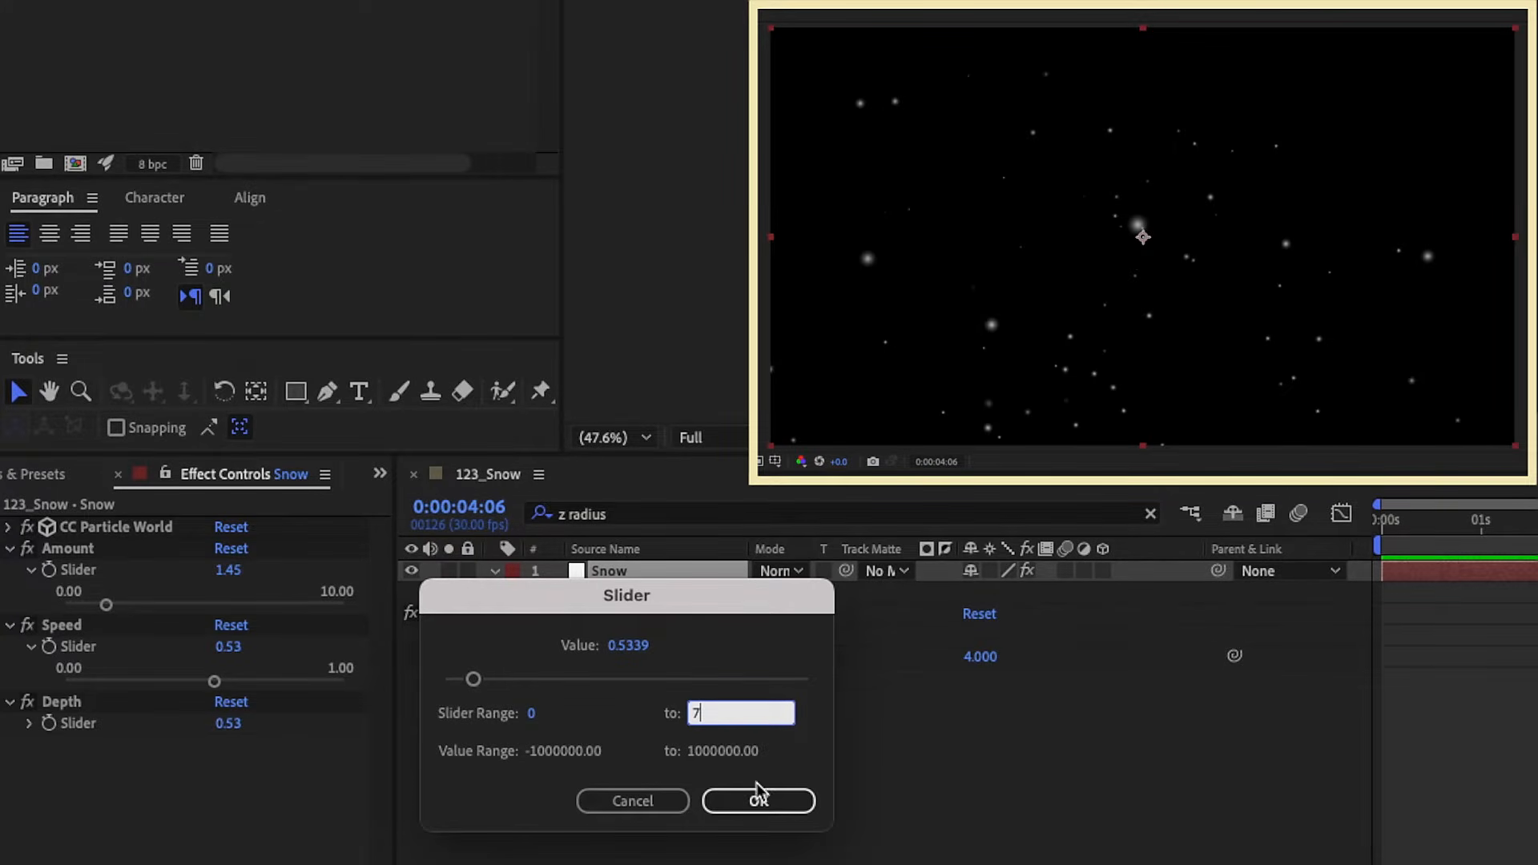
left_click(769, 803)
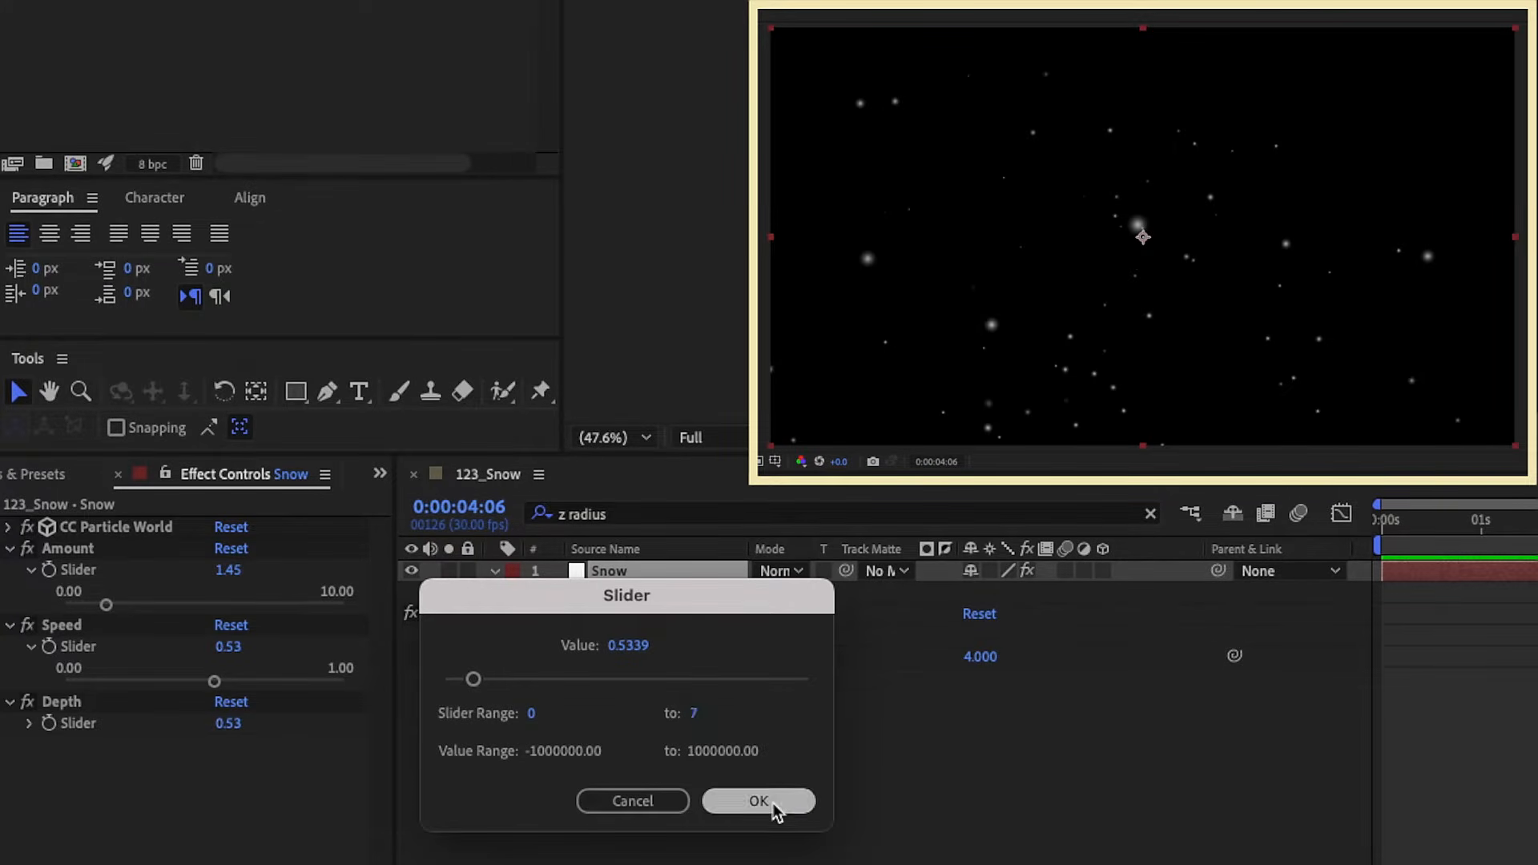
Link the particles' Radius Z property to the Depth slider and set Depth to about 4.28.
left_click(29, 724)
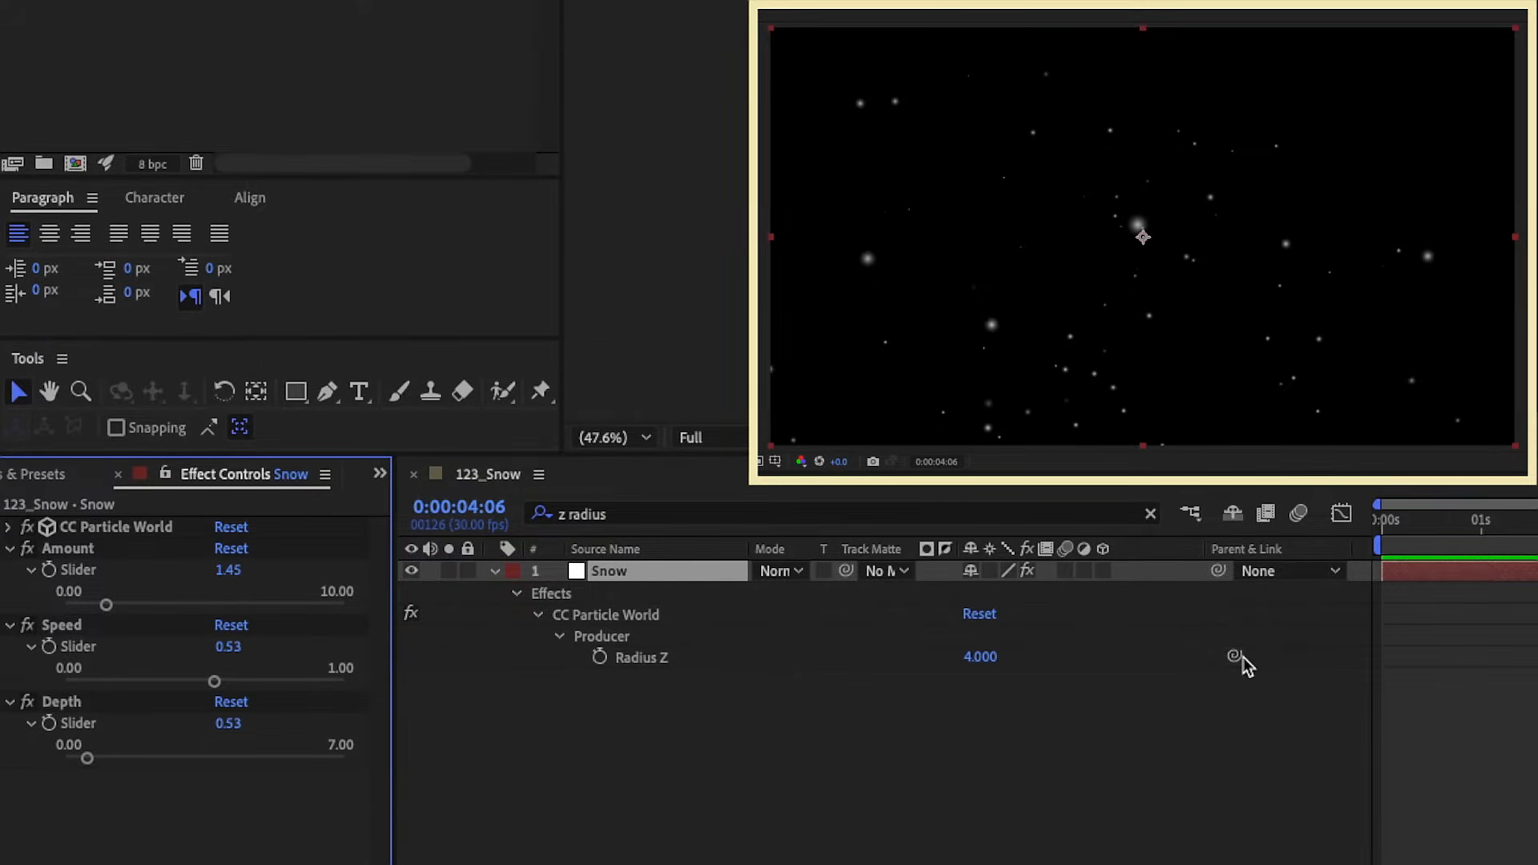
left_click_drag(1235, 656, 235, 759)
Duplicate the Depth slider control and rename the copy Size.
key("ctrl+d")
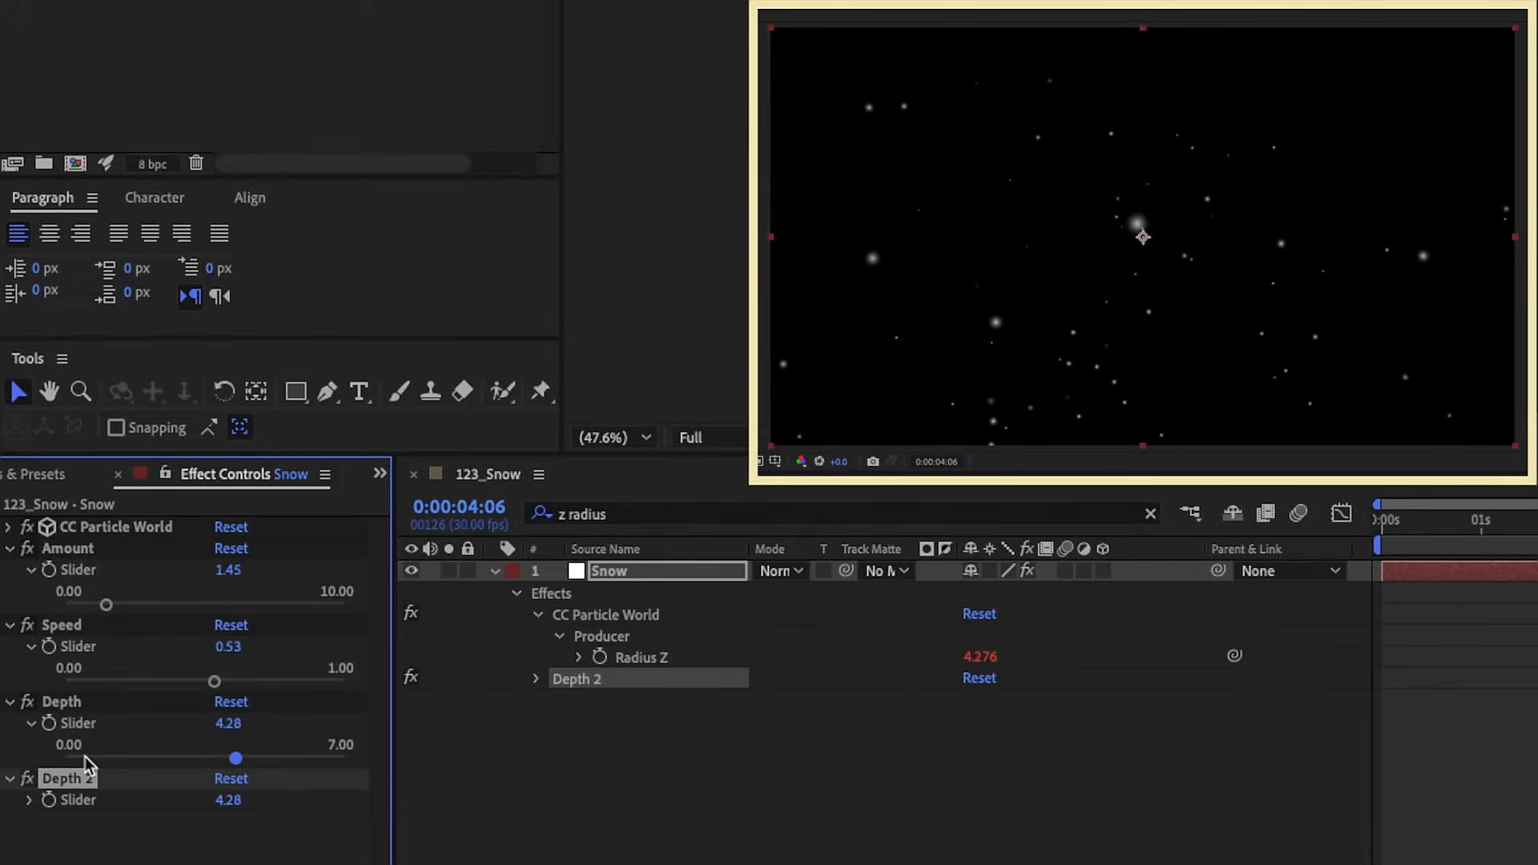
key("Return")
type("Size")
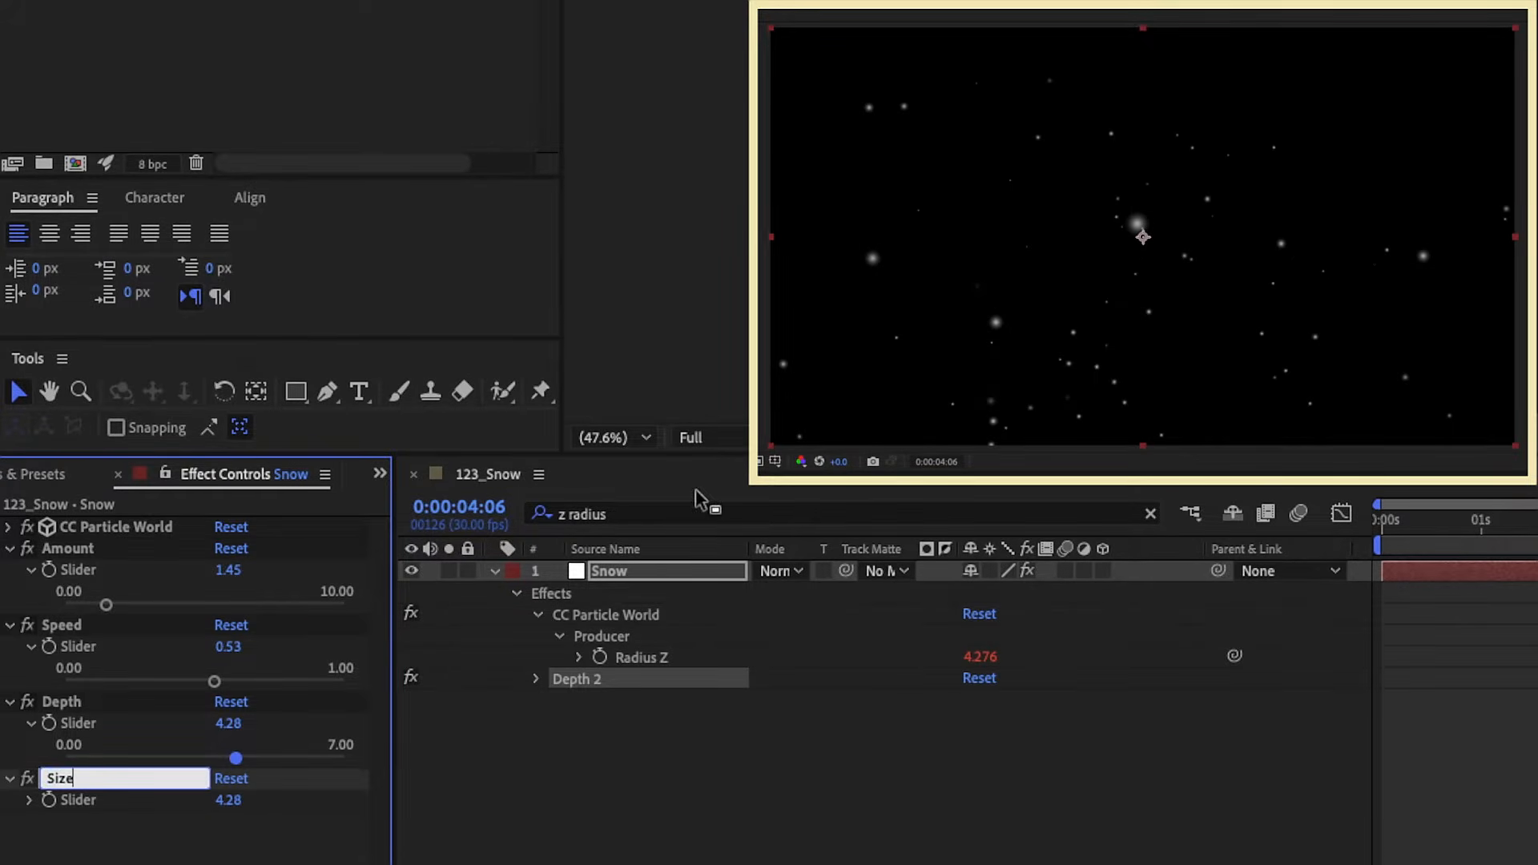
key("Return")
Filter the timeline for "death size" and limit the Size slider's range to a maximum of 1.
left_click(680, 514)
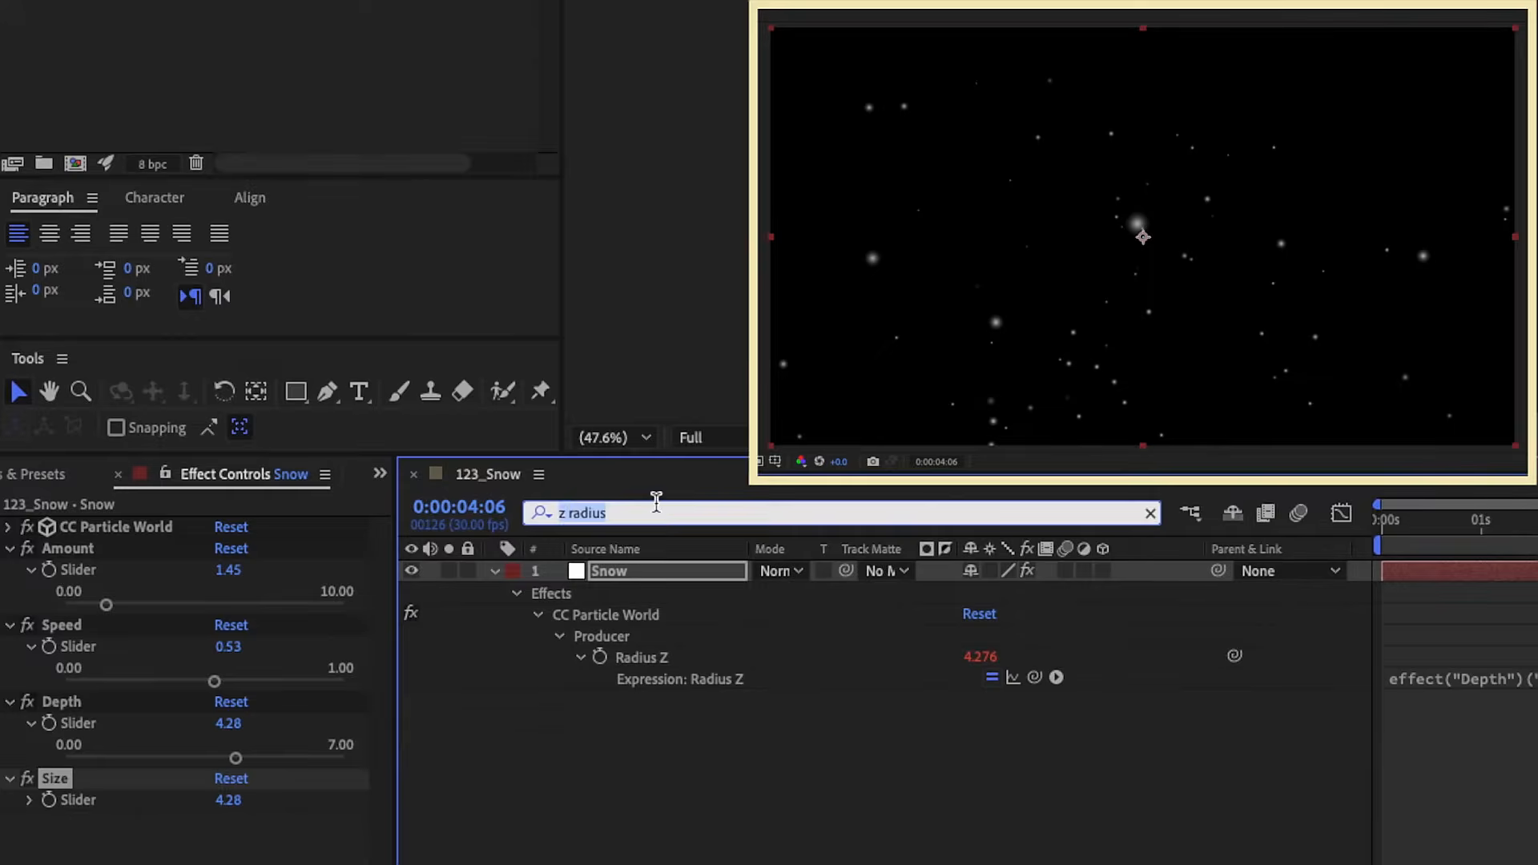
type("death size")
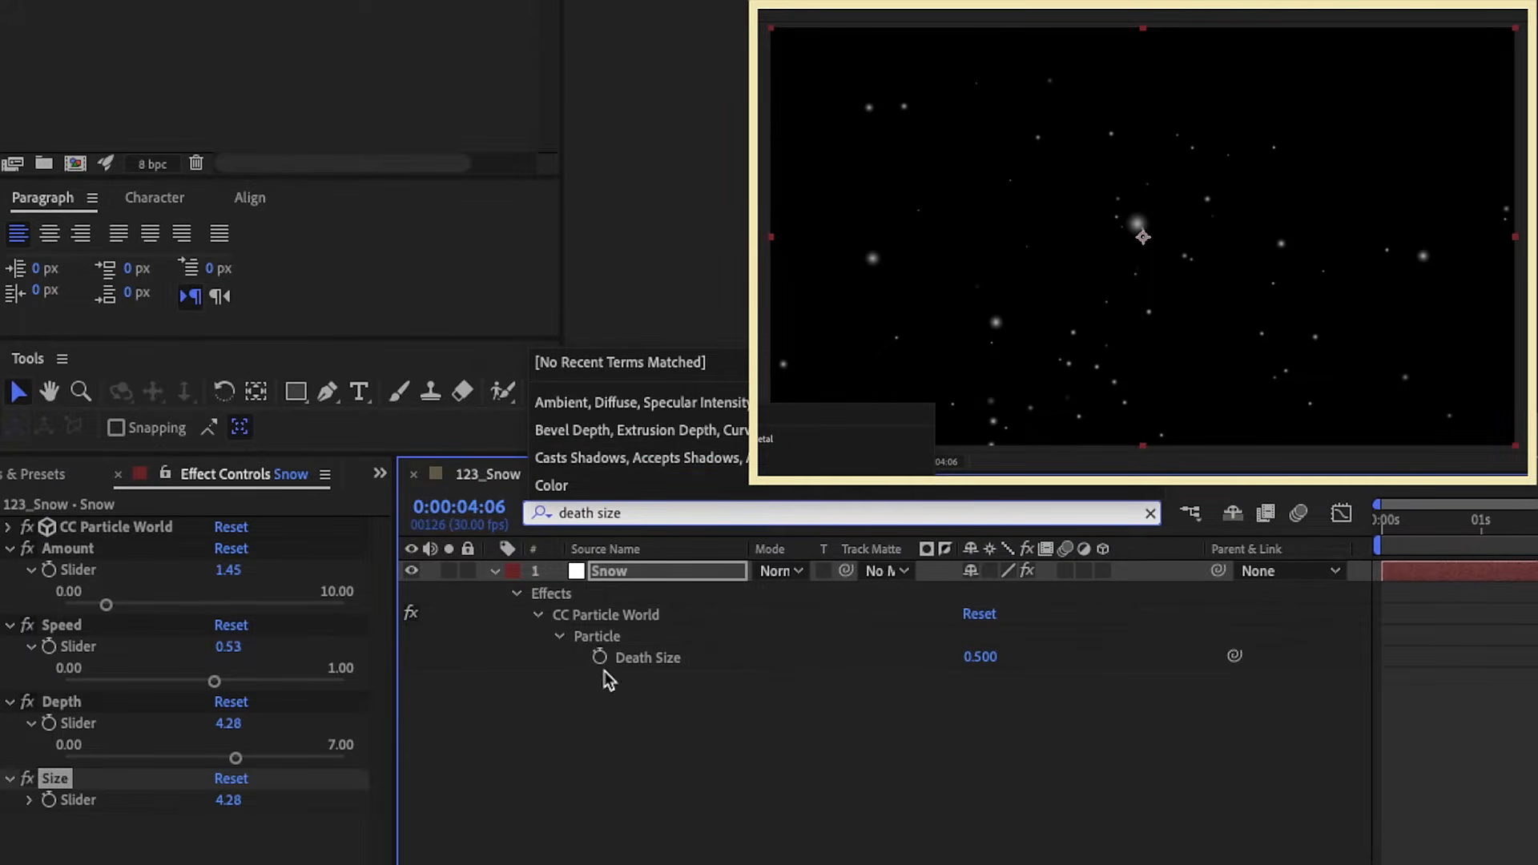
right_click(78, 810)
left_click(160, 610)
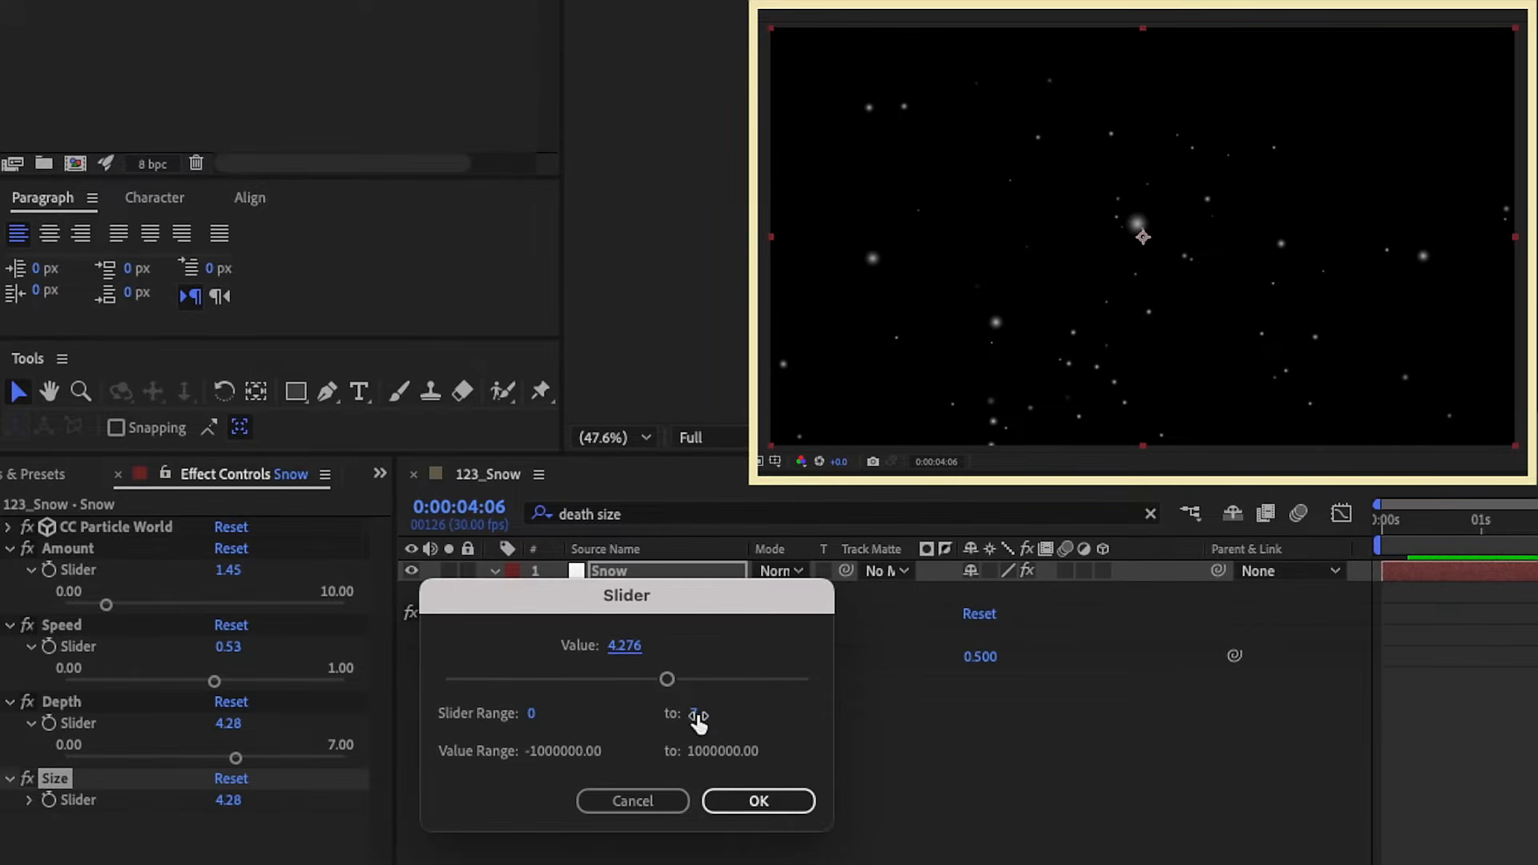
left_click(694, 714)
type("1")
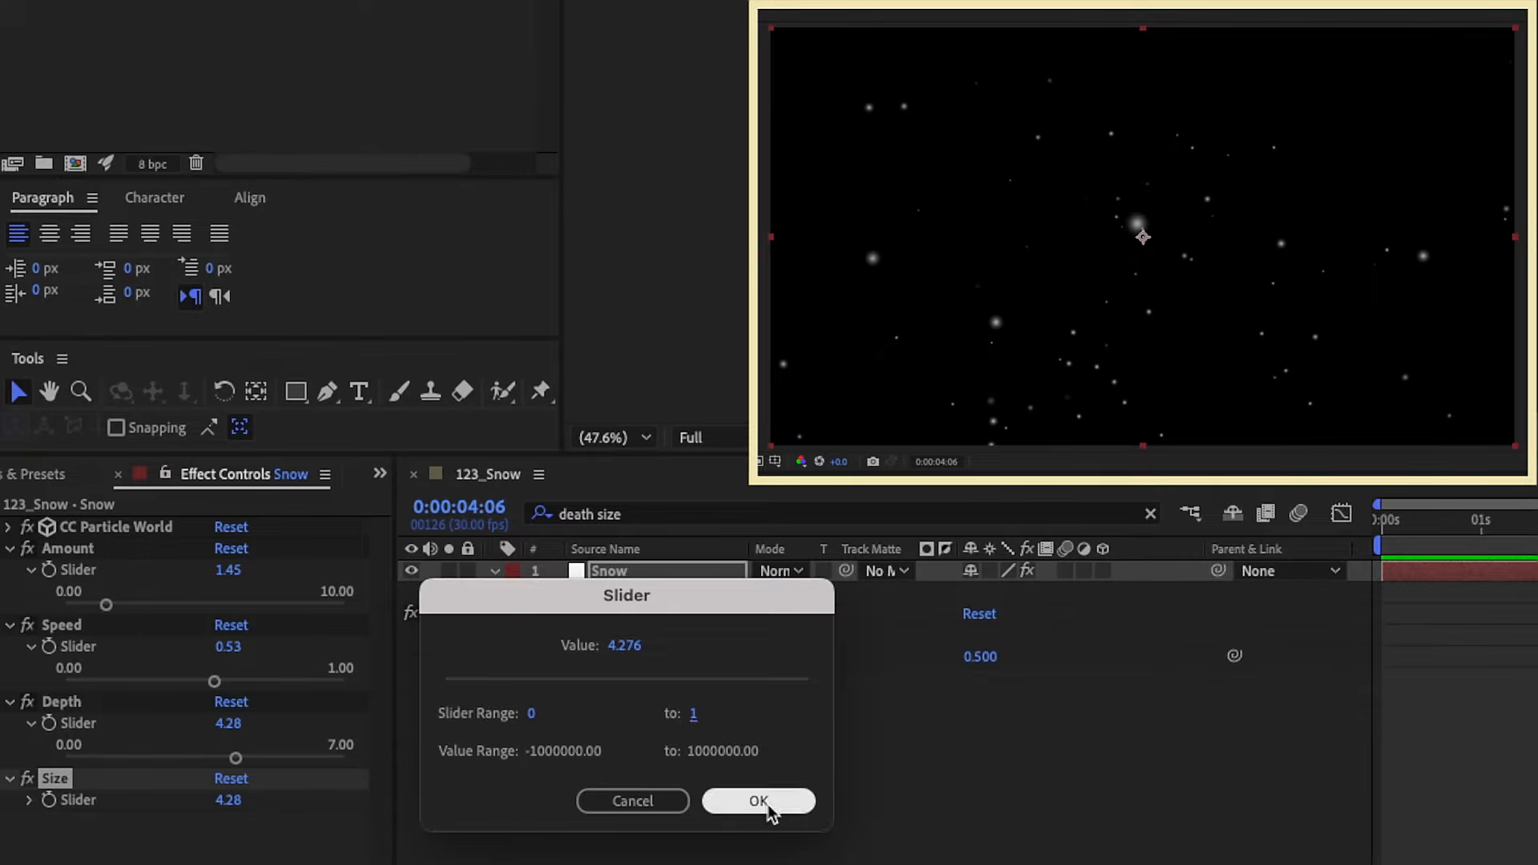
left_click(759, 800)
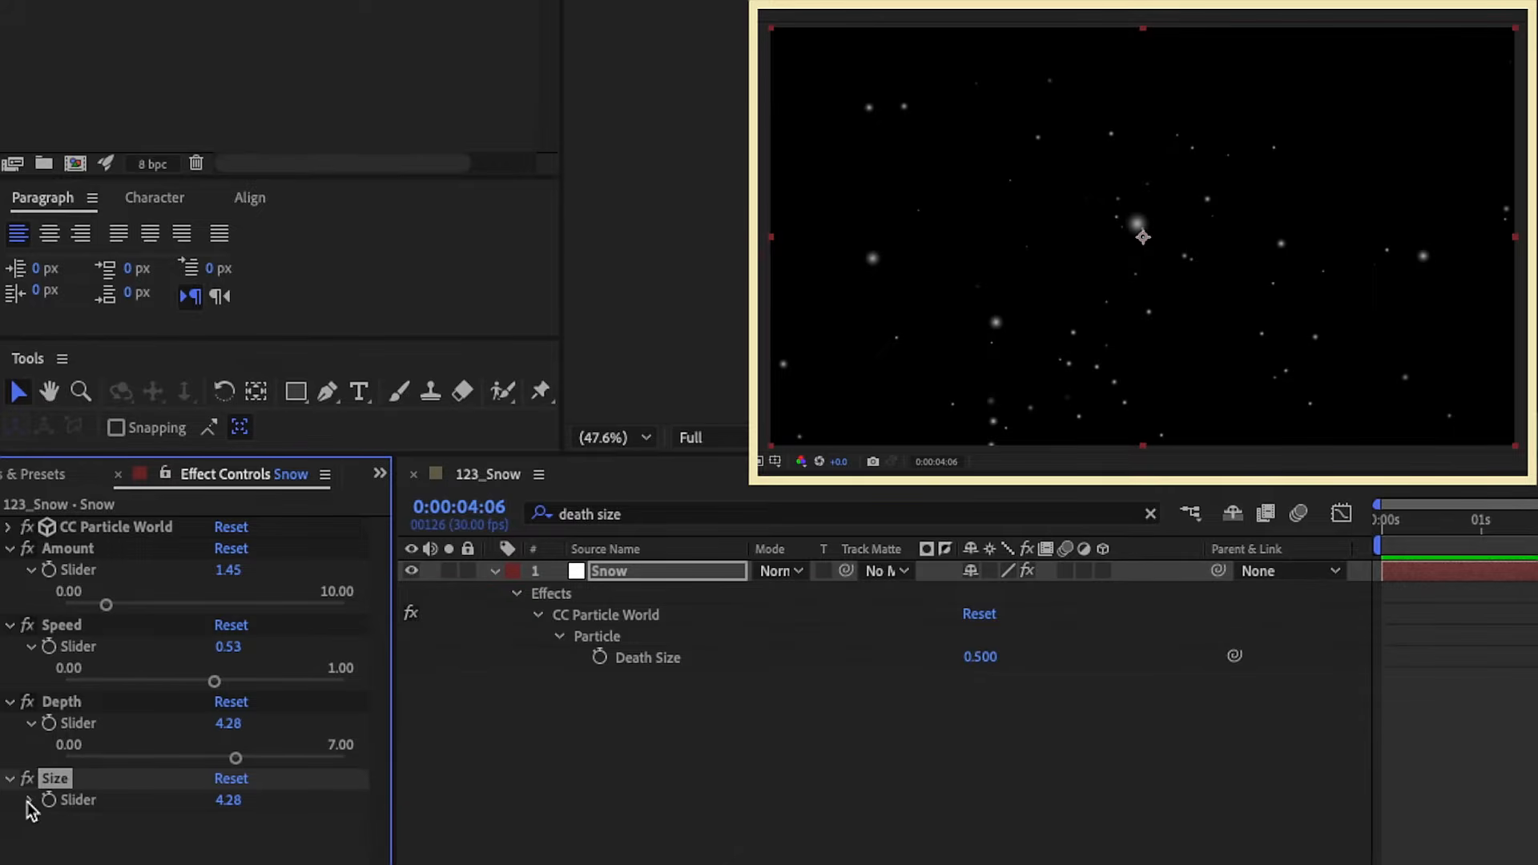
Link the particles' Death Size property to the Size slider, starting Size at 0.5 and lowering it to about 0.24.
left_click(229, 801)
key("BackSpace")
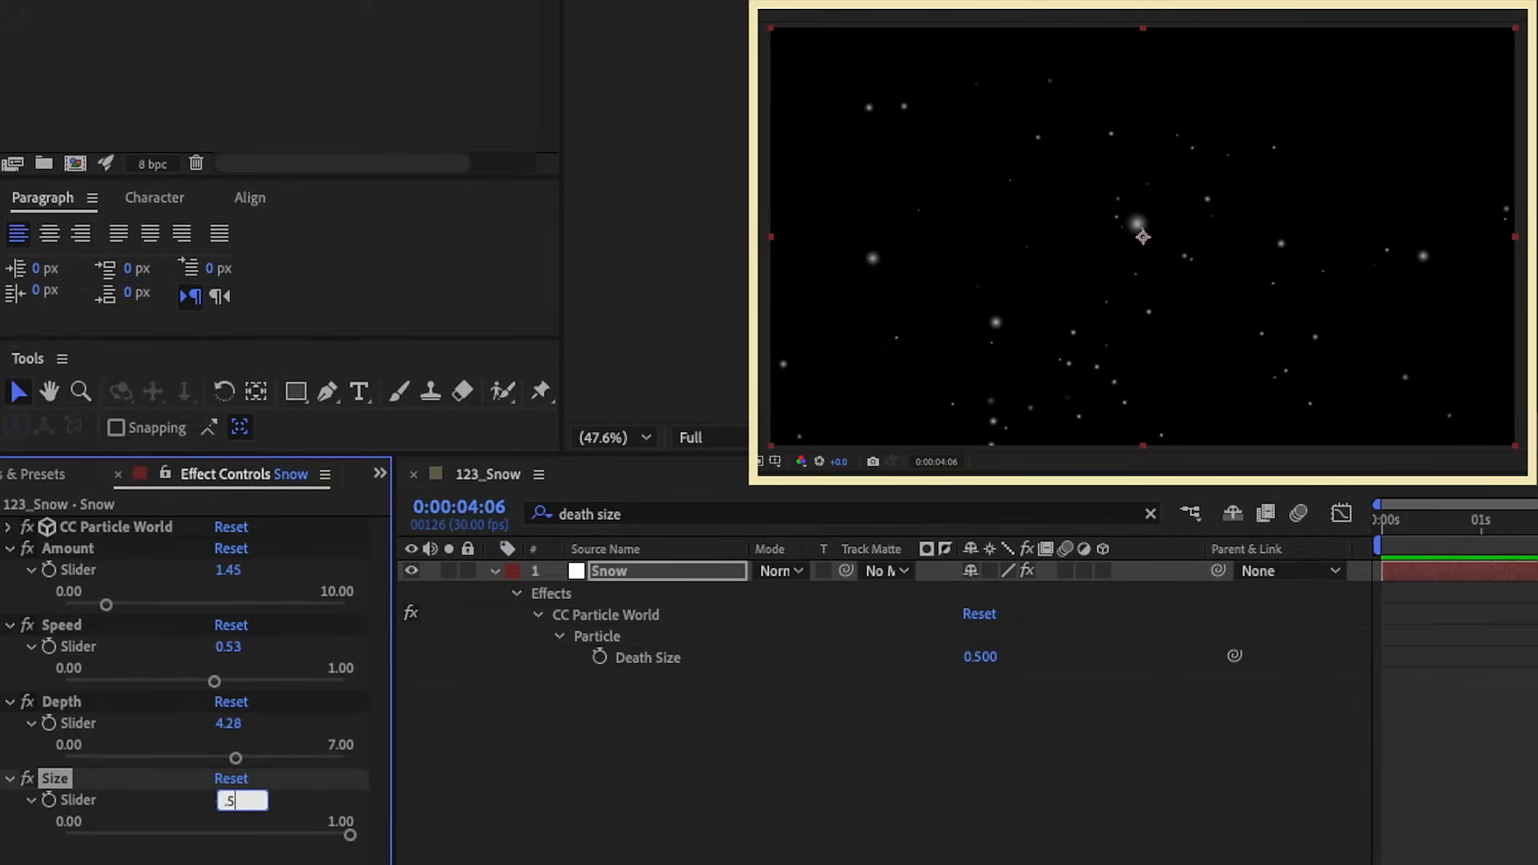
type(".5")
key("Return")
left_click_drag(1234, 656, 61, 814)
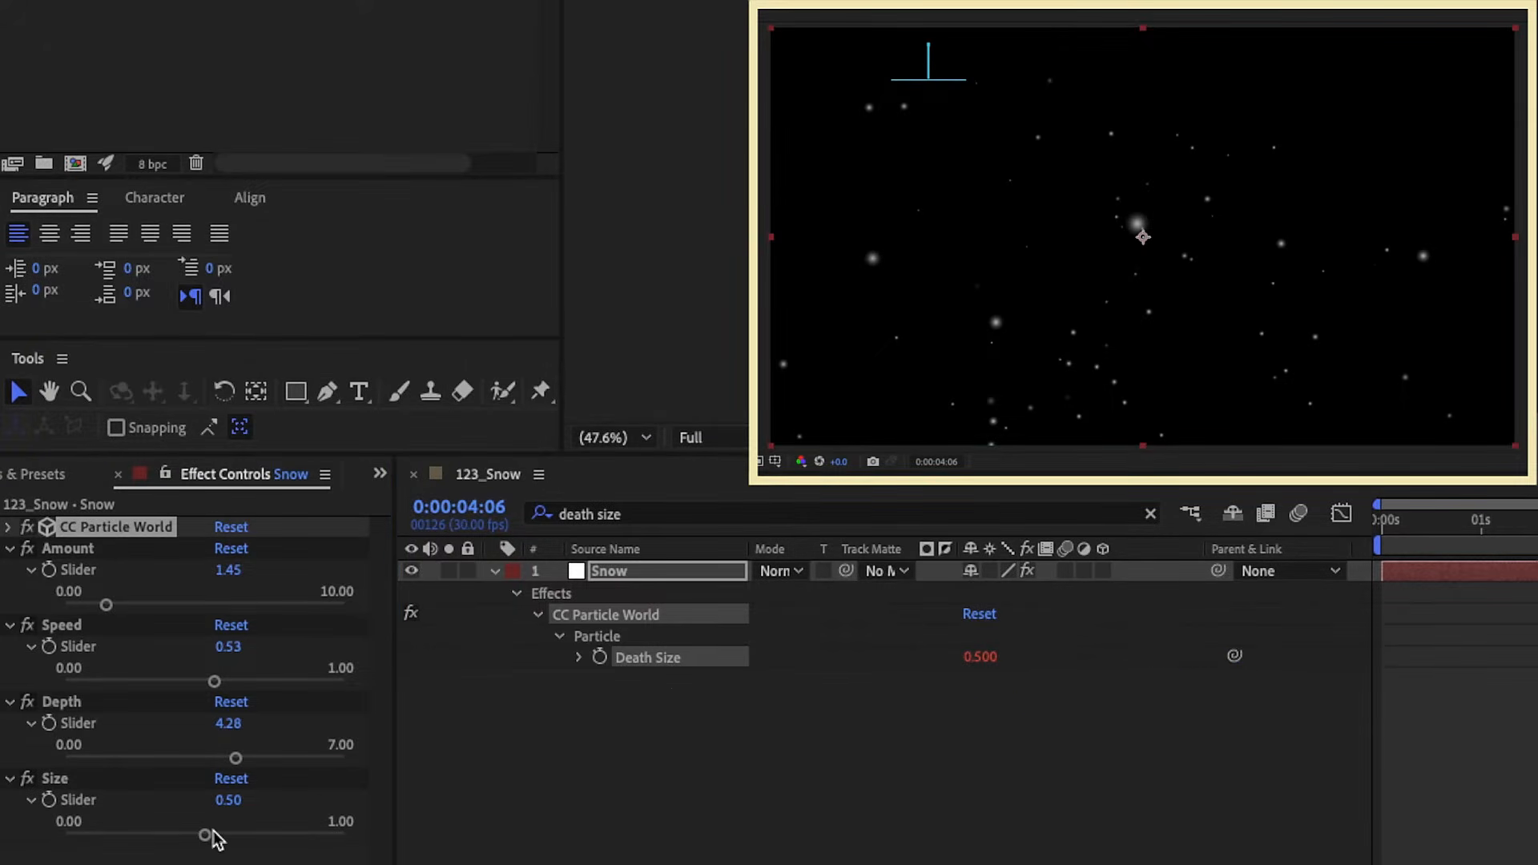
left_click_drag(206, 835, 134, 837)
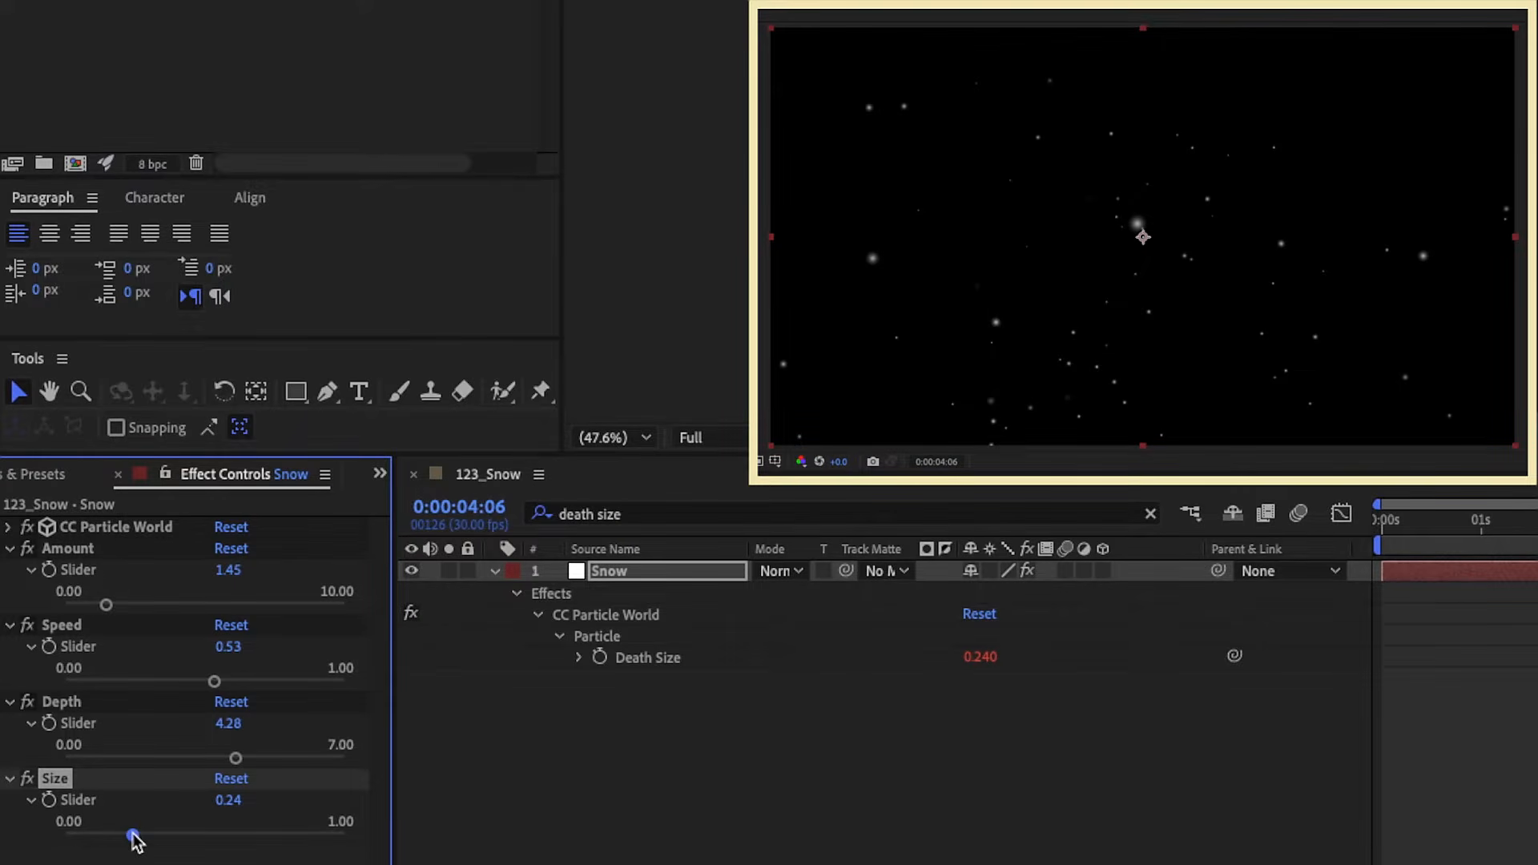
Clear the property filter in the timeline.
left_click(771, 512)
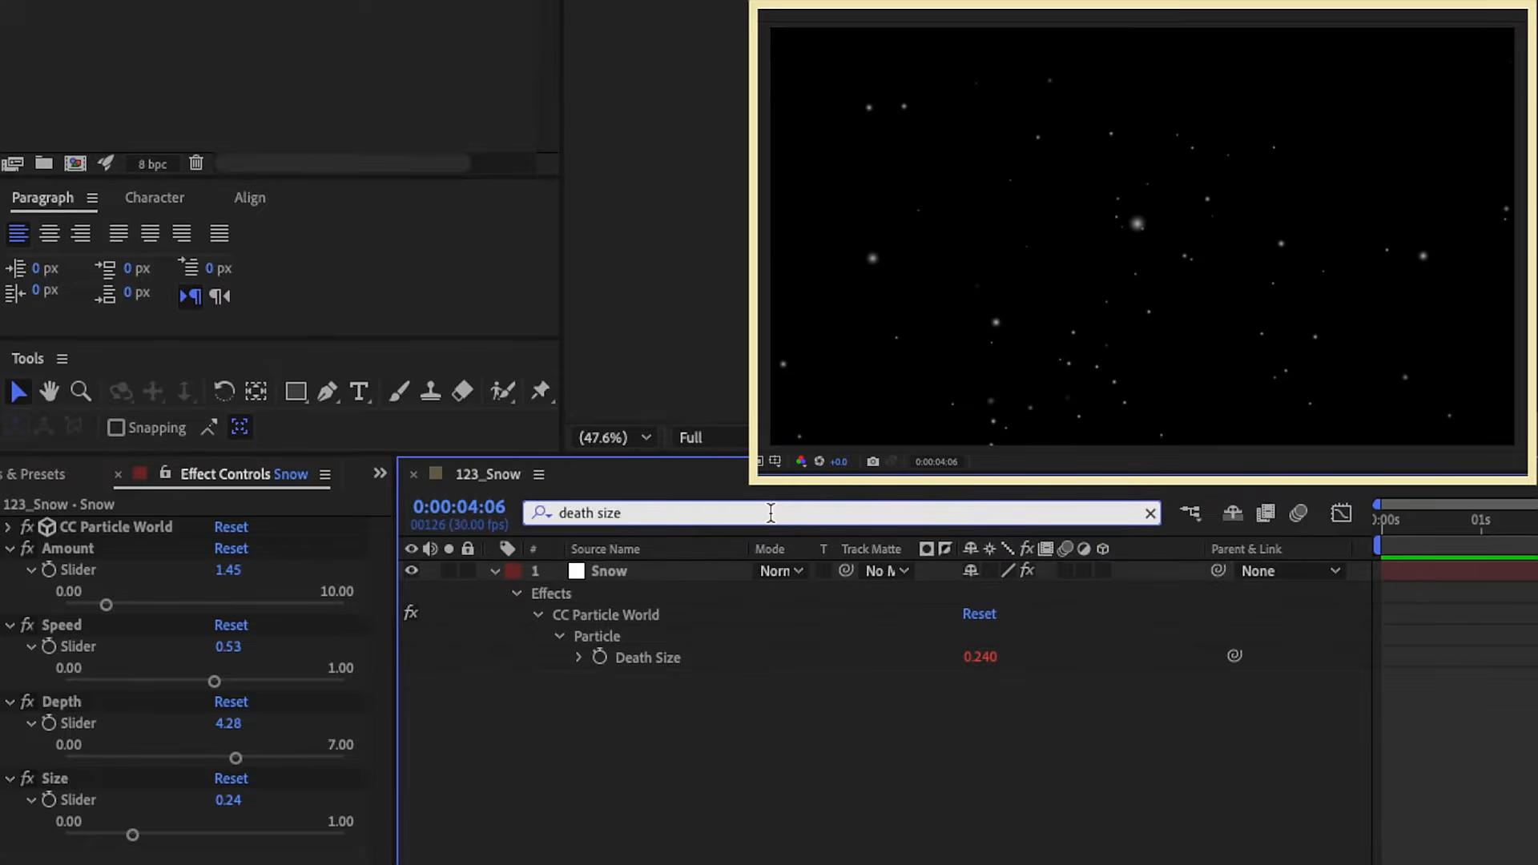
key("BackSpace")
key("BackSpace")
key("BackSpace")
key("BackSpace")
key("BackSpace")
key("BackSpace")
key("BackSpace")
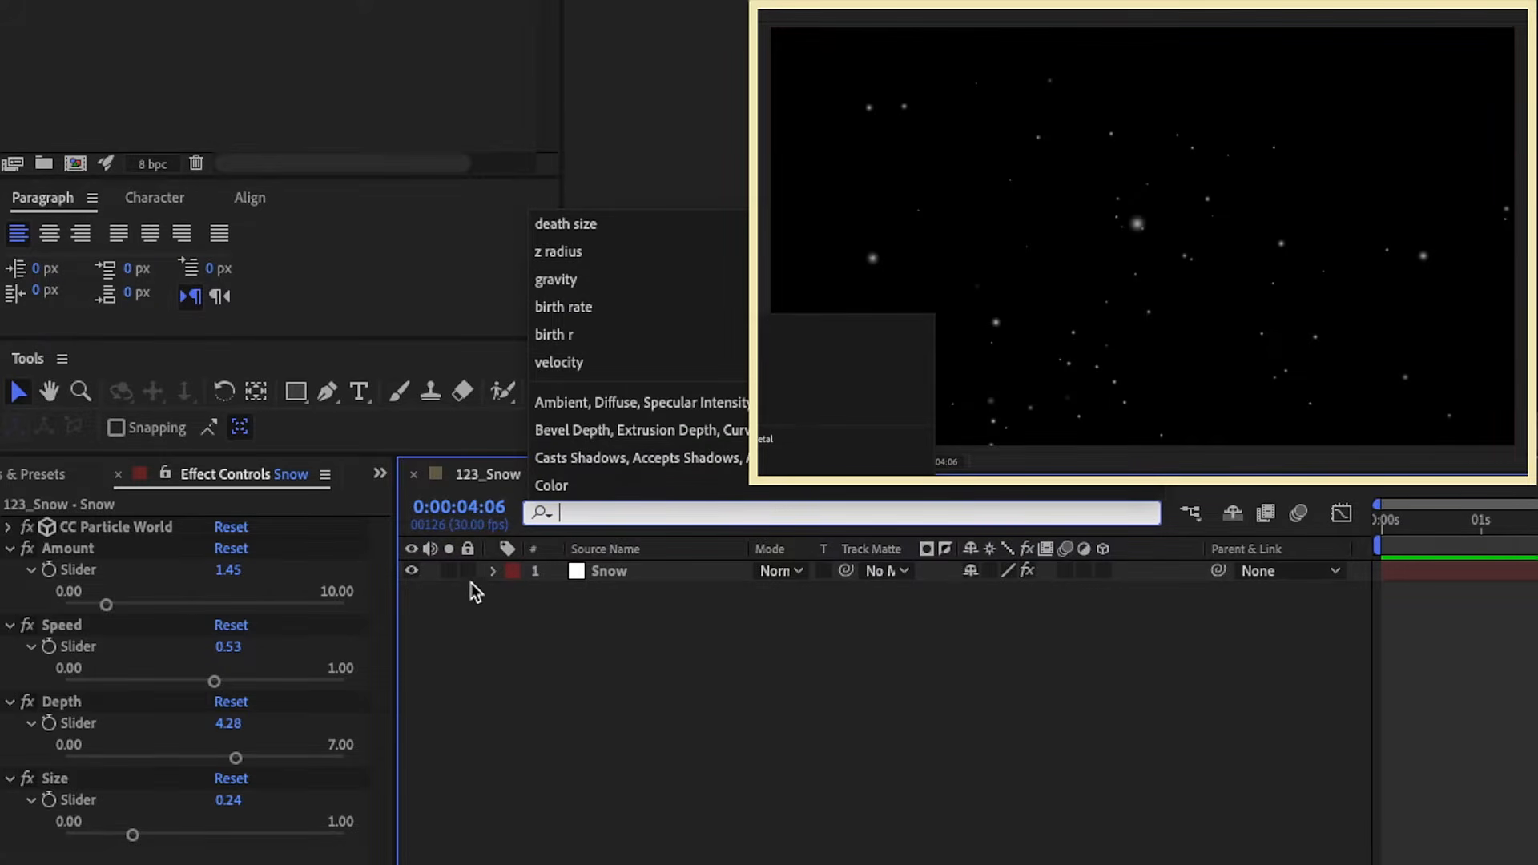
Reveal CC Particle World's Gravity Vector settings under Physics on the Snow layer and preview the snowfall.
left_click(493, 572)
left_click(514, 594)
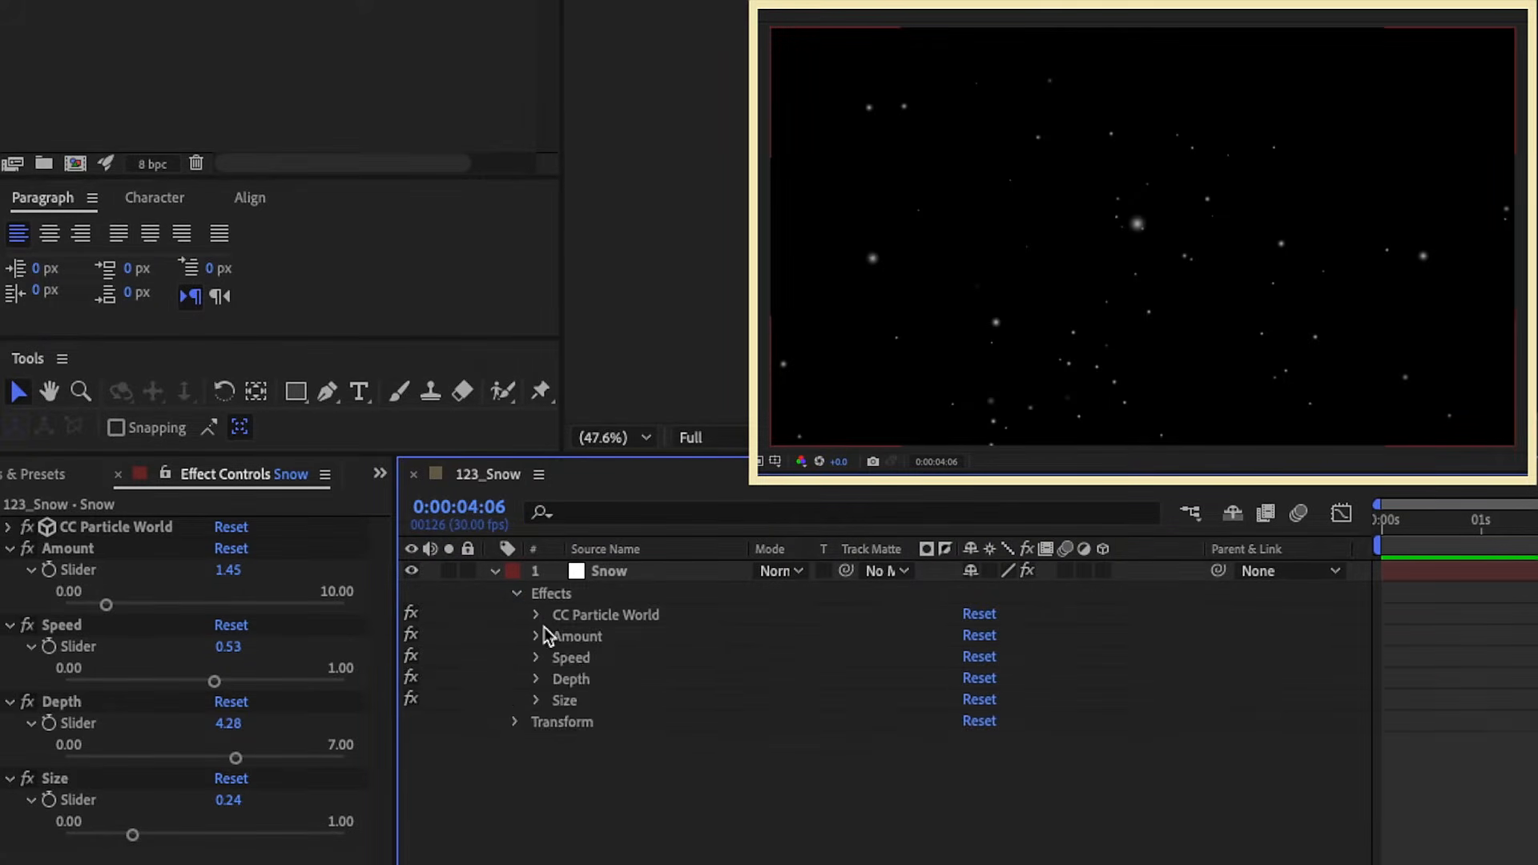
left_click(538, 615)
key("space")
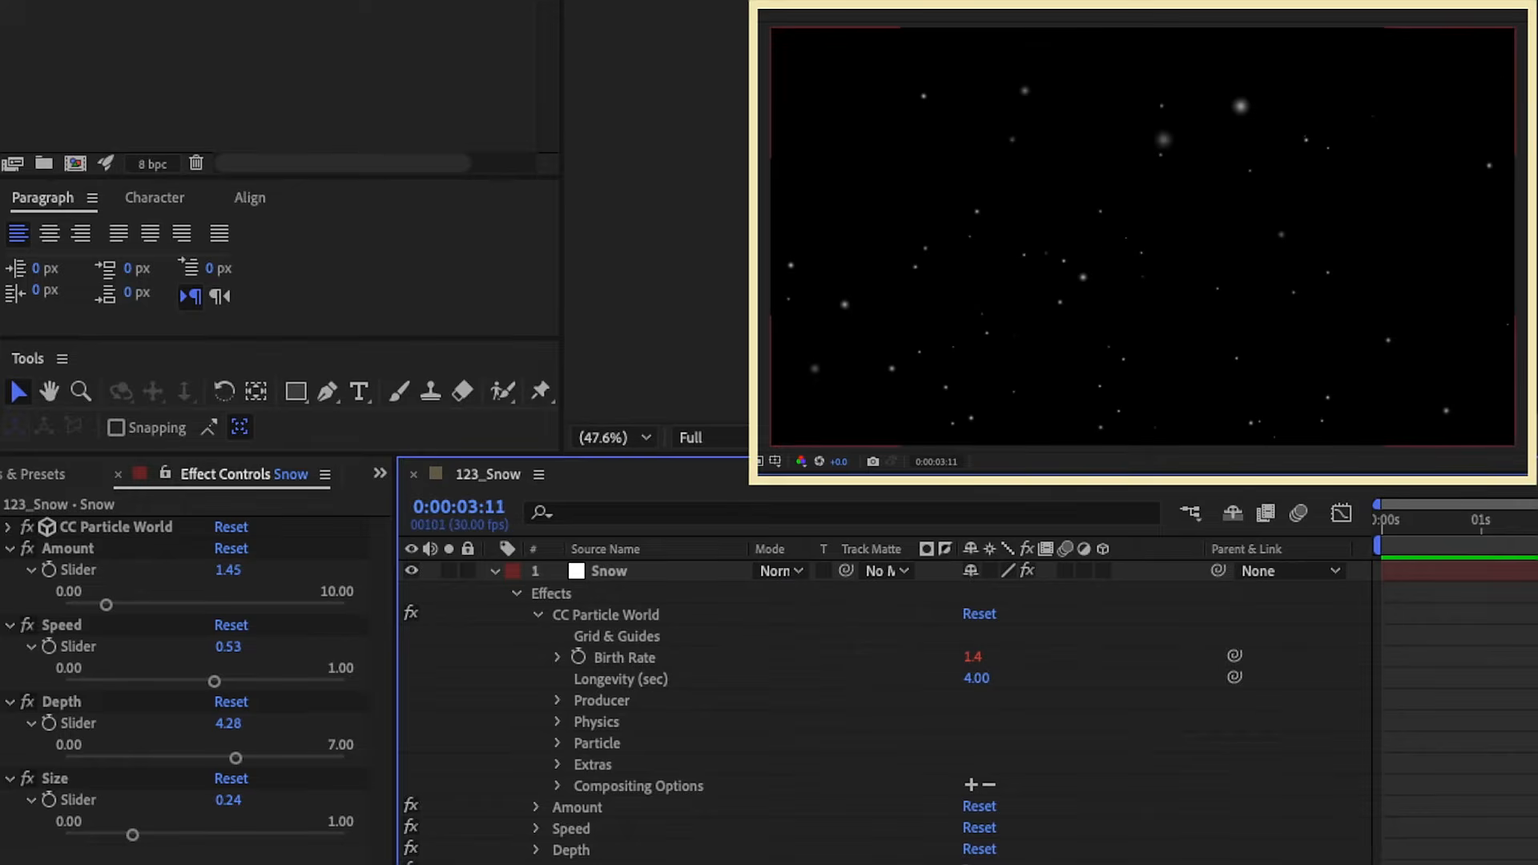
left_click(558, 729)
scroll(593, 837, "down", 3)
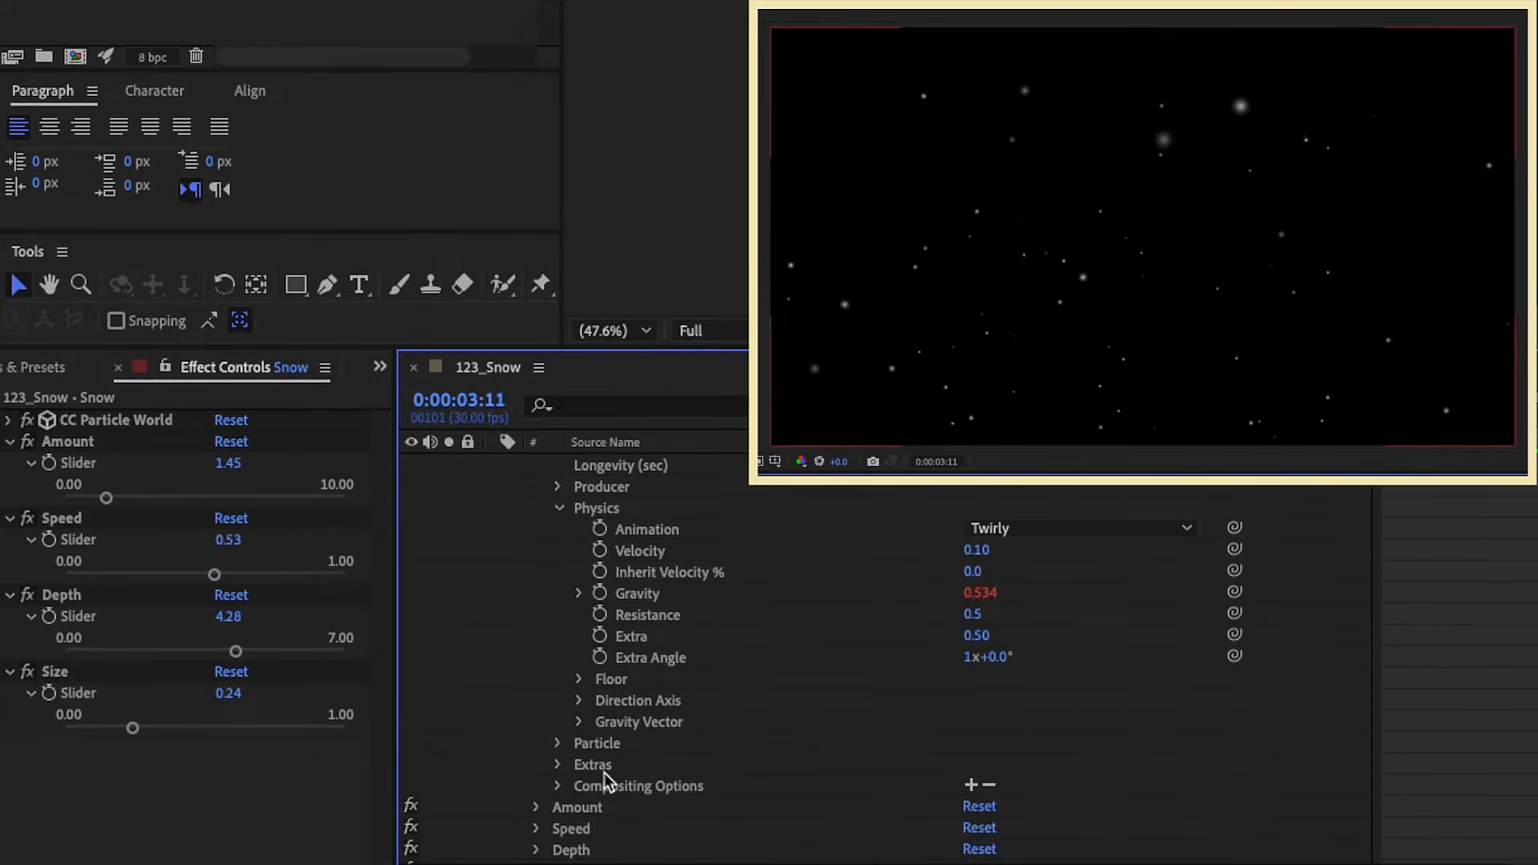
left_click(579, 722)
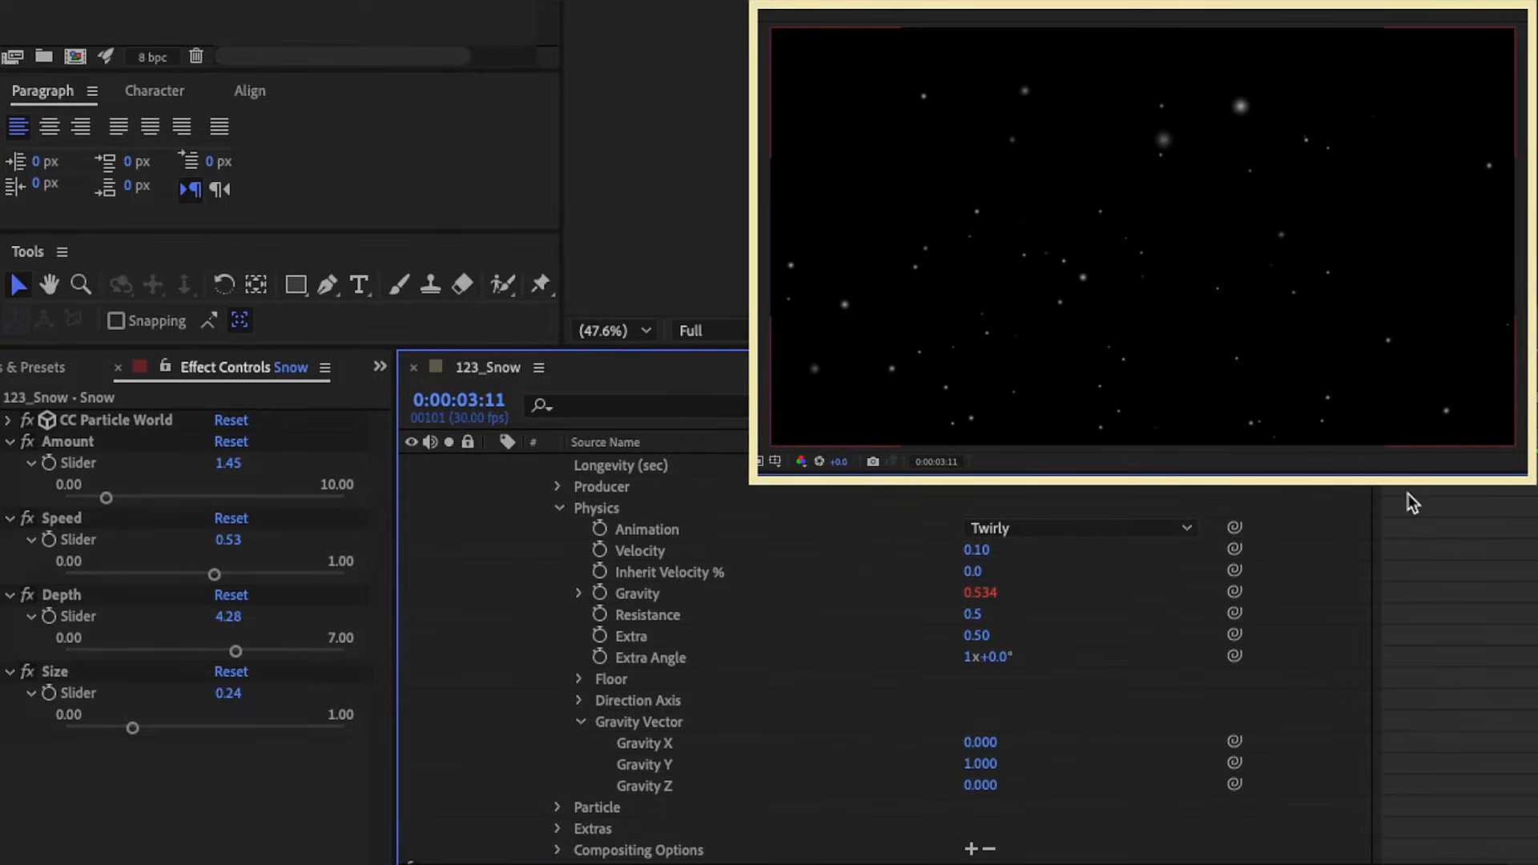
key("space")
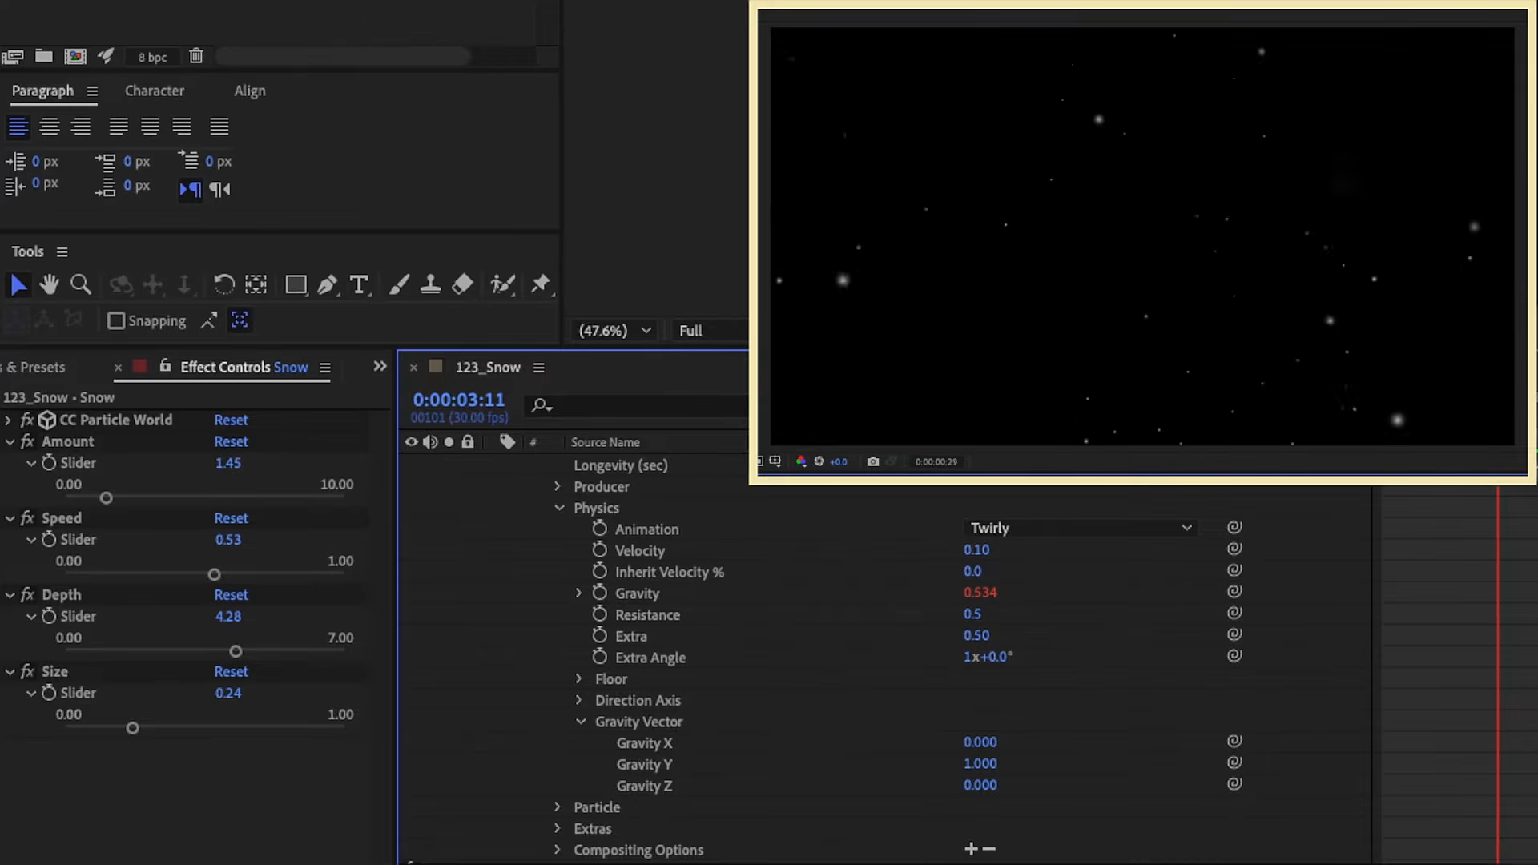
key("Home")
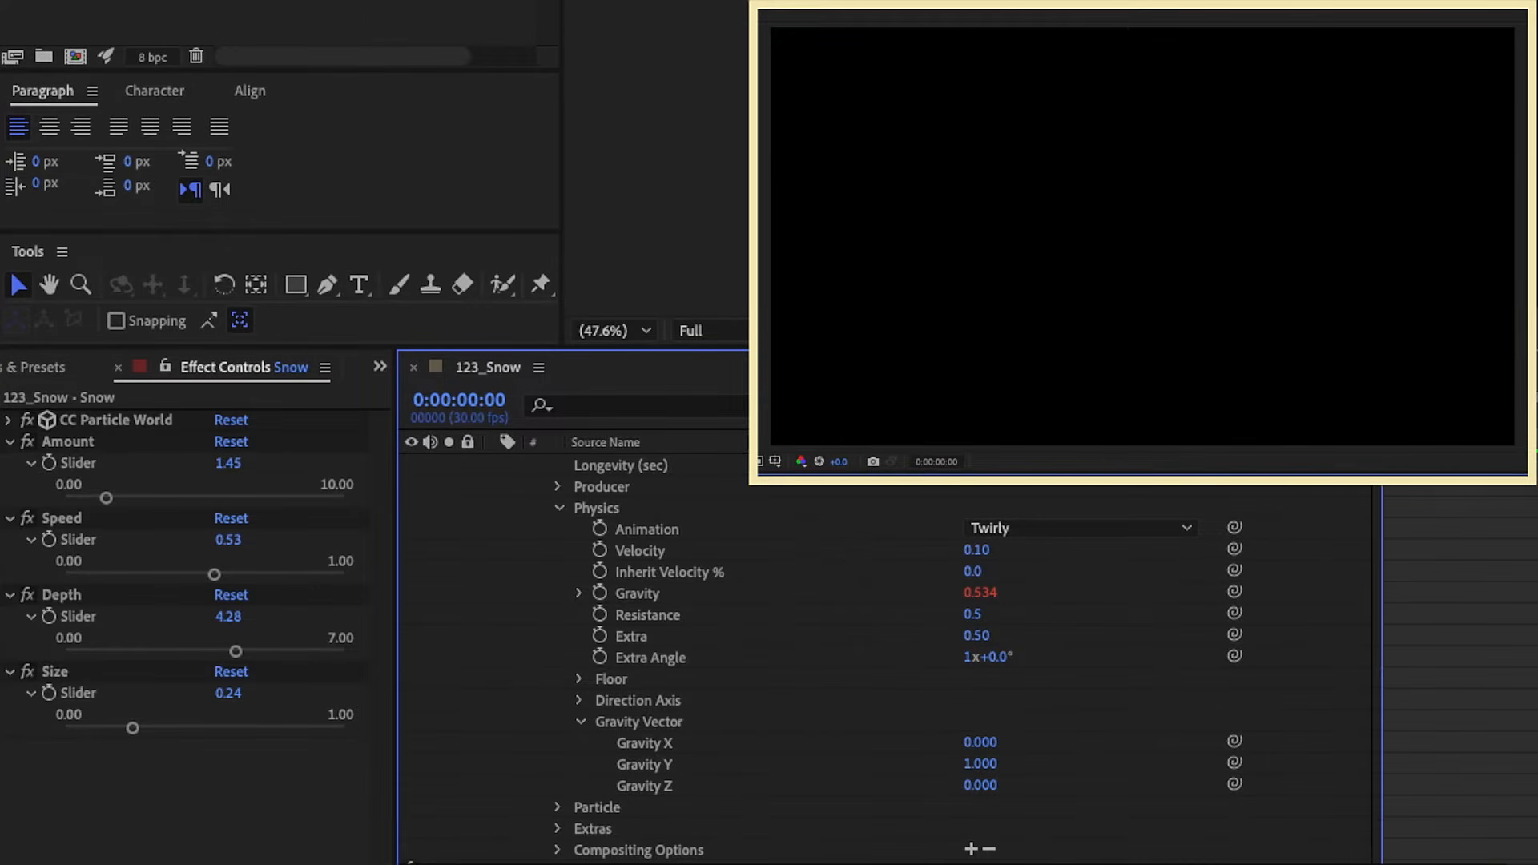
Try a Gravity X value of 1 and preview the snow's drift.
left_click(979, 743)
type("1")
key("Return")
key("space")
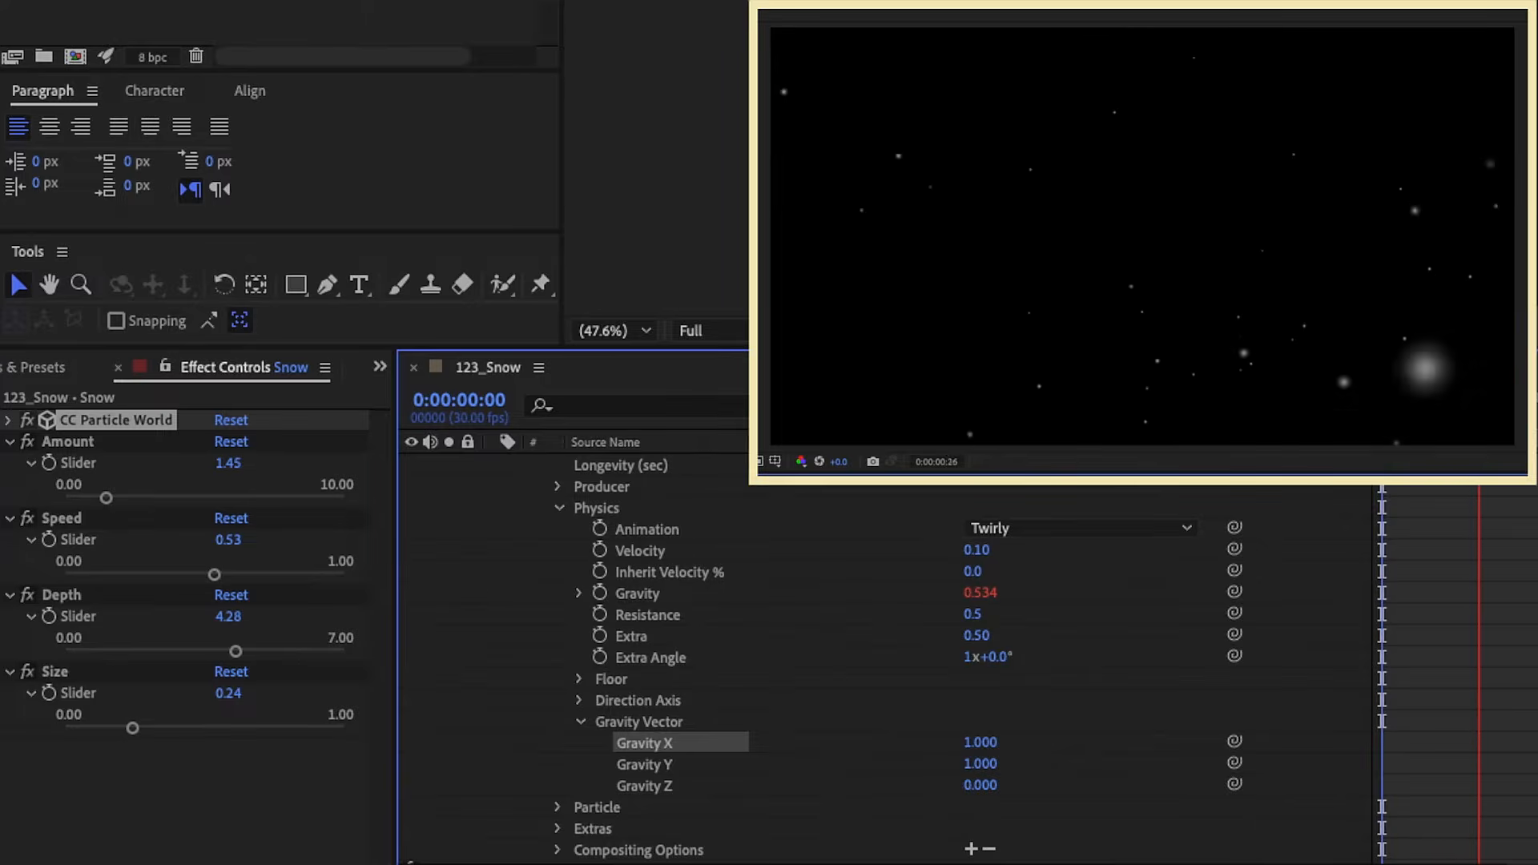
Try a Gravity X value of -1 and preview the snow's drift in the opposite direction.
left_click(982, 742)
type("-1")
key("Return")
key("space")
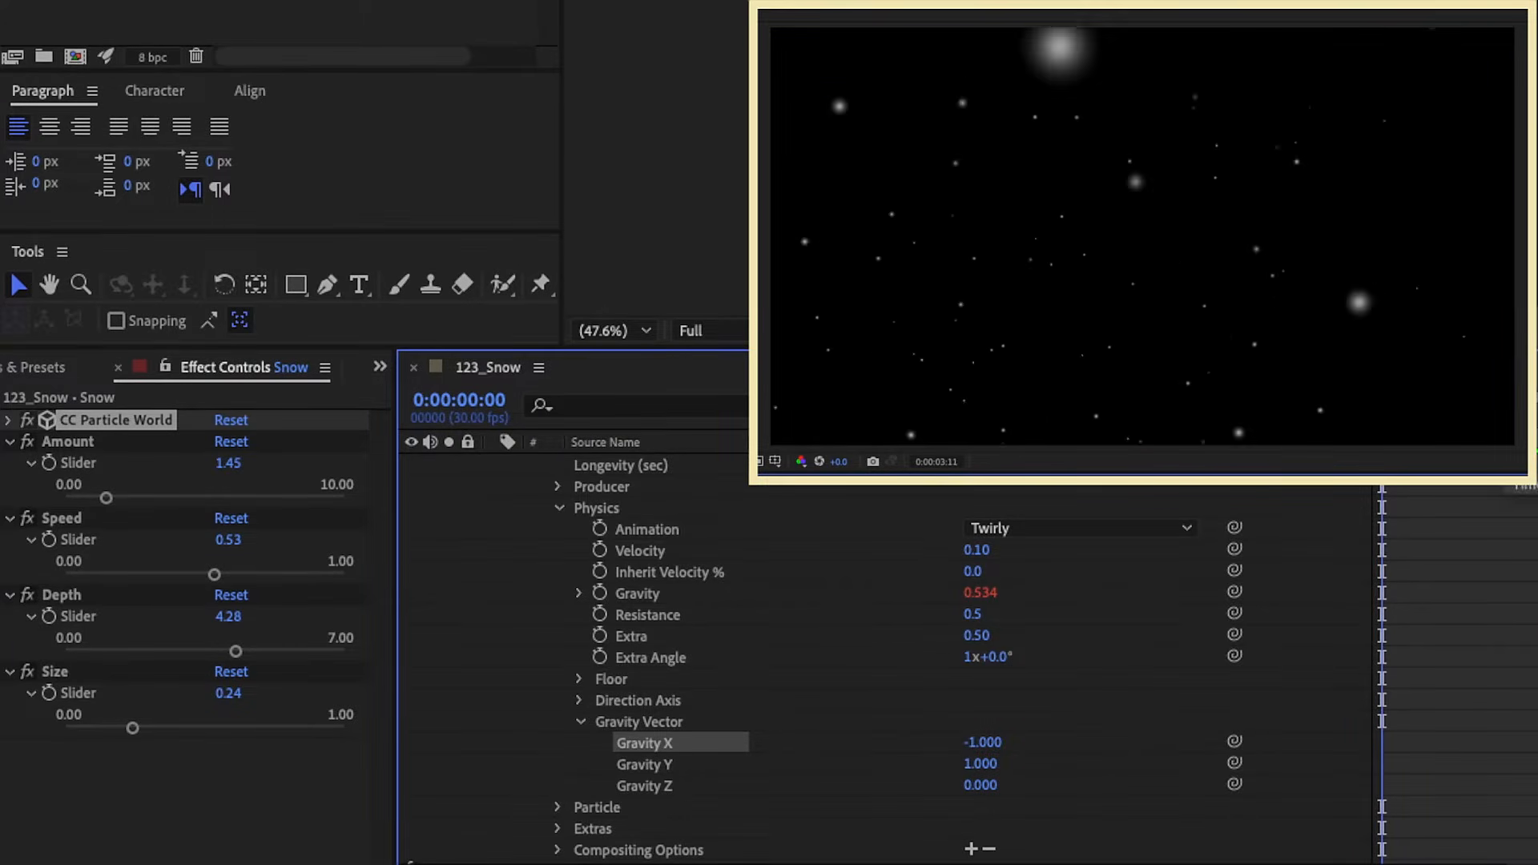
key("space")
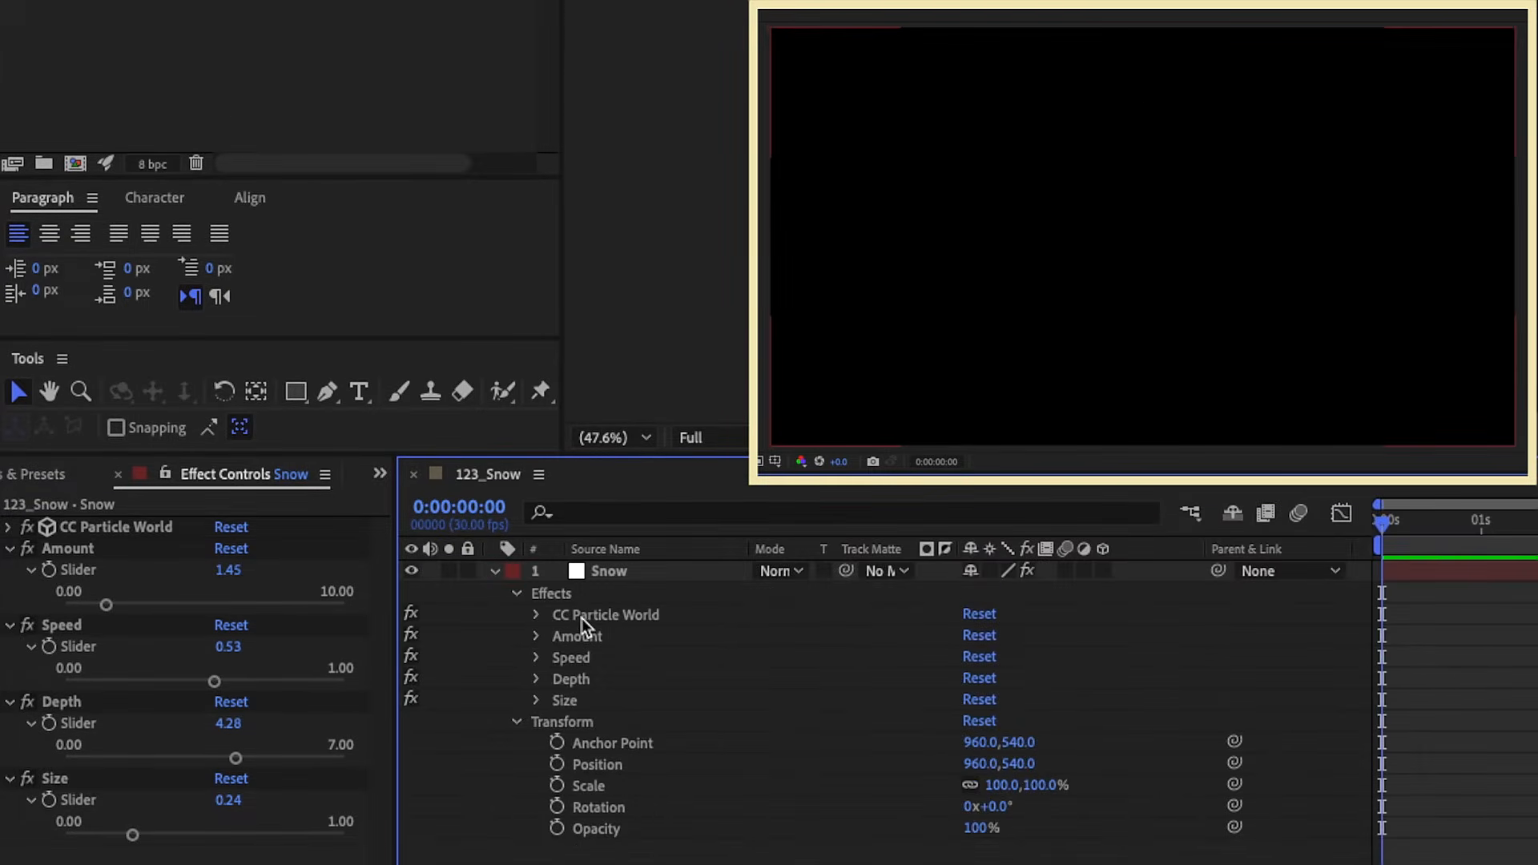
Rename the CC Particle World effect on the Snow layer to Right.
left_click(585, 510)
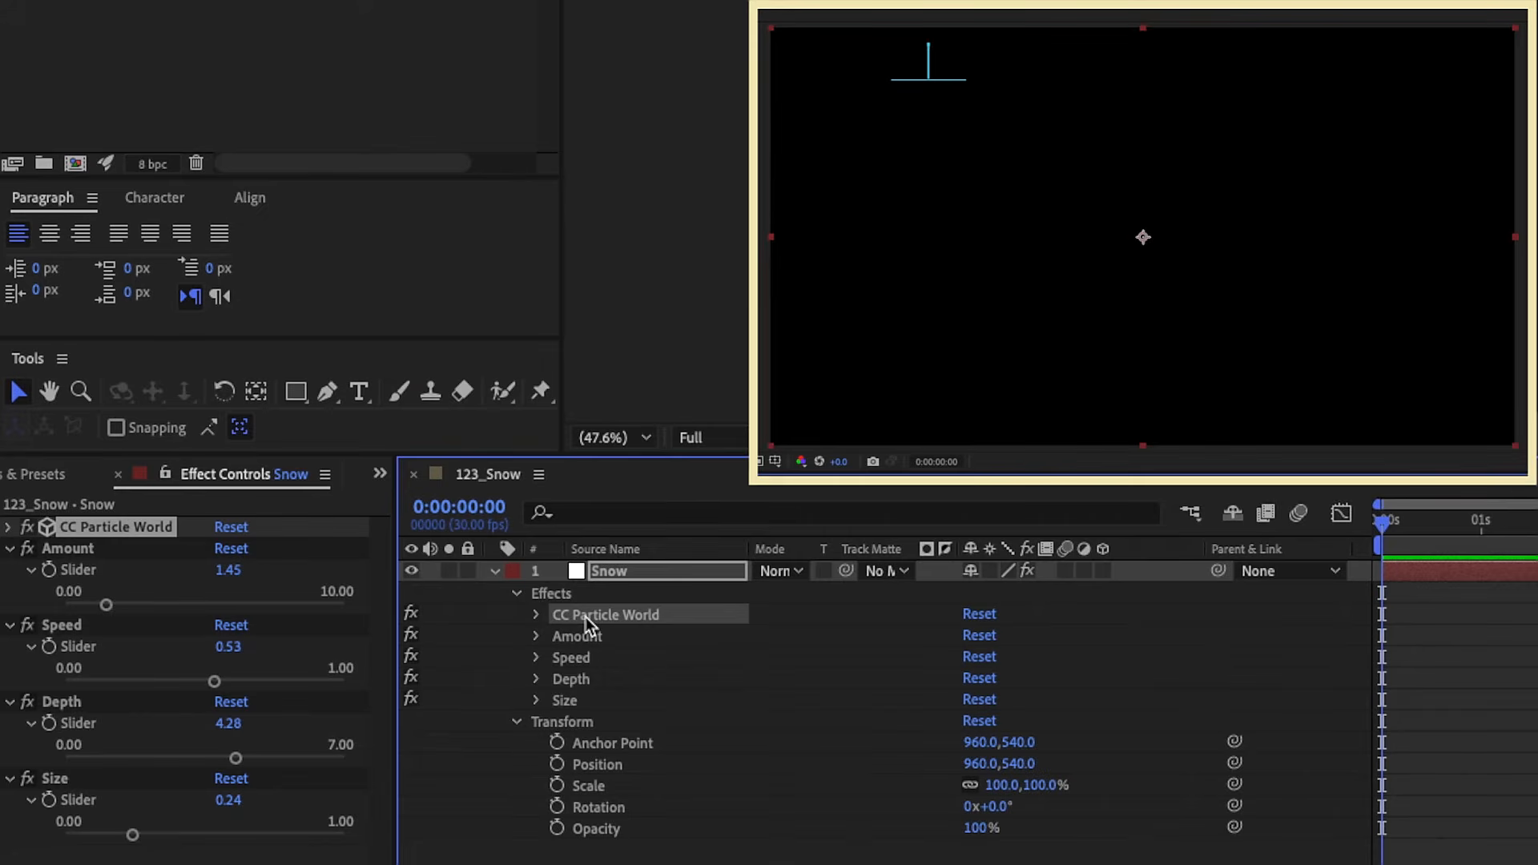
key("Return")
type("Right")
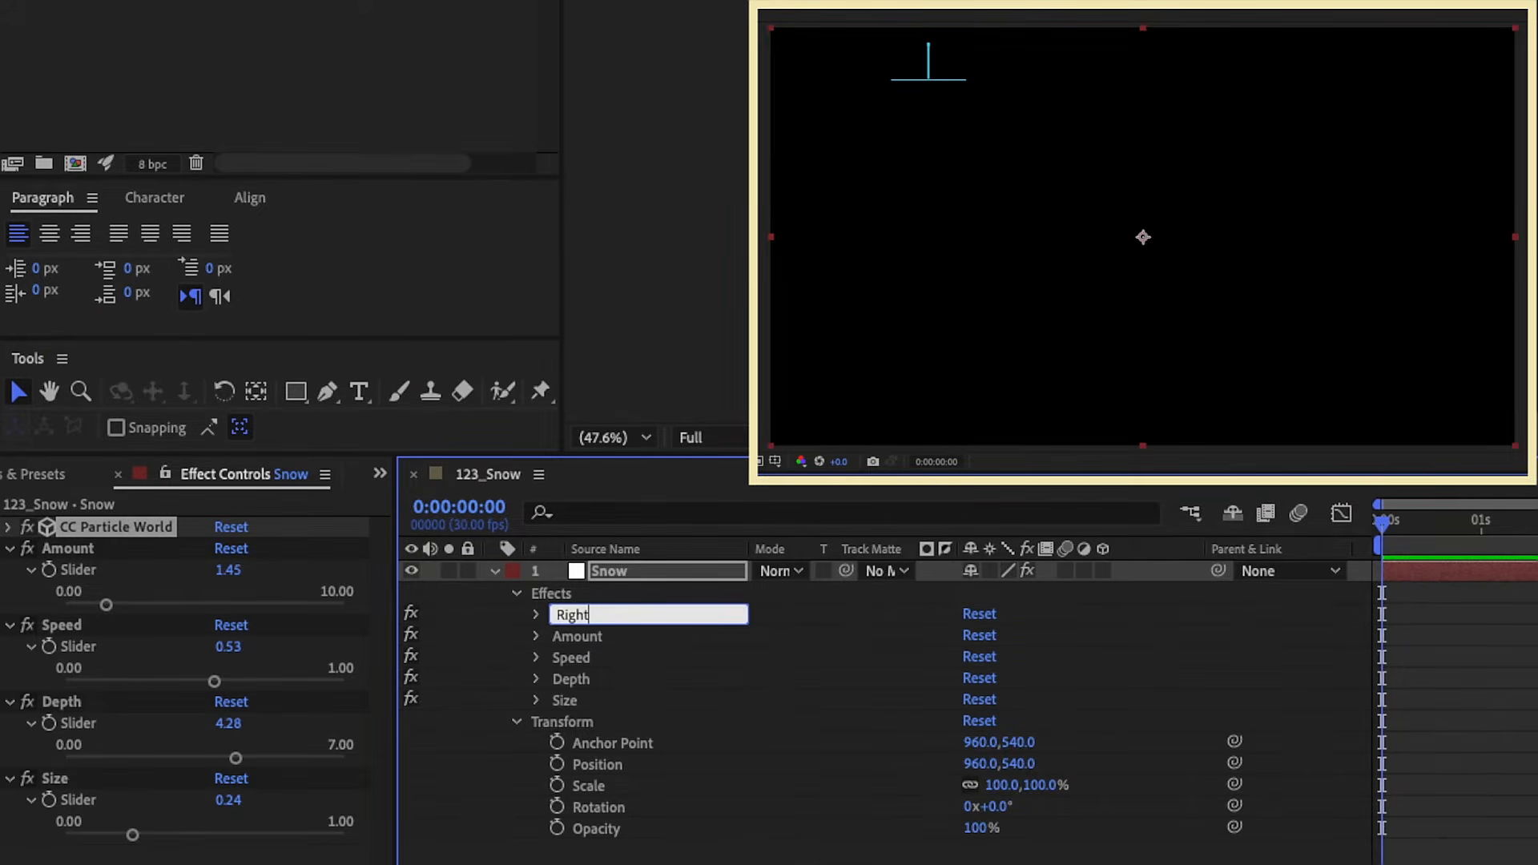
key("Return")
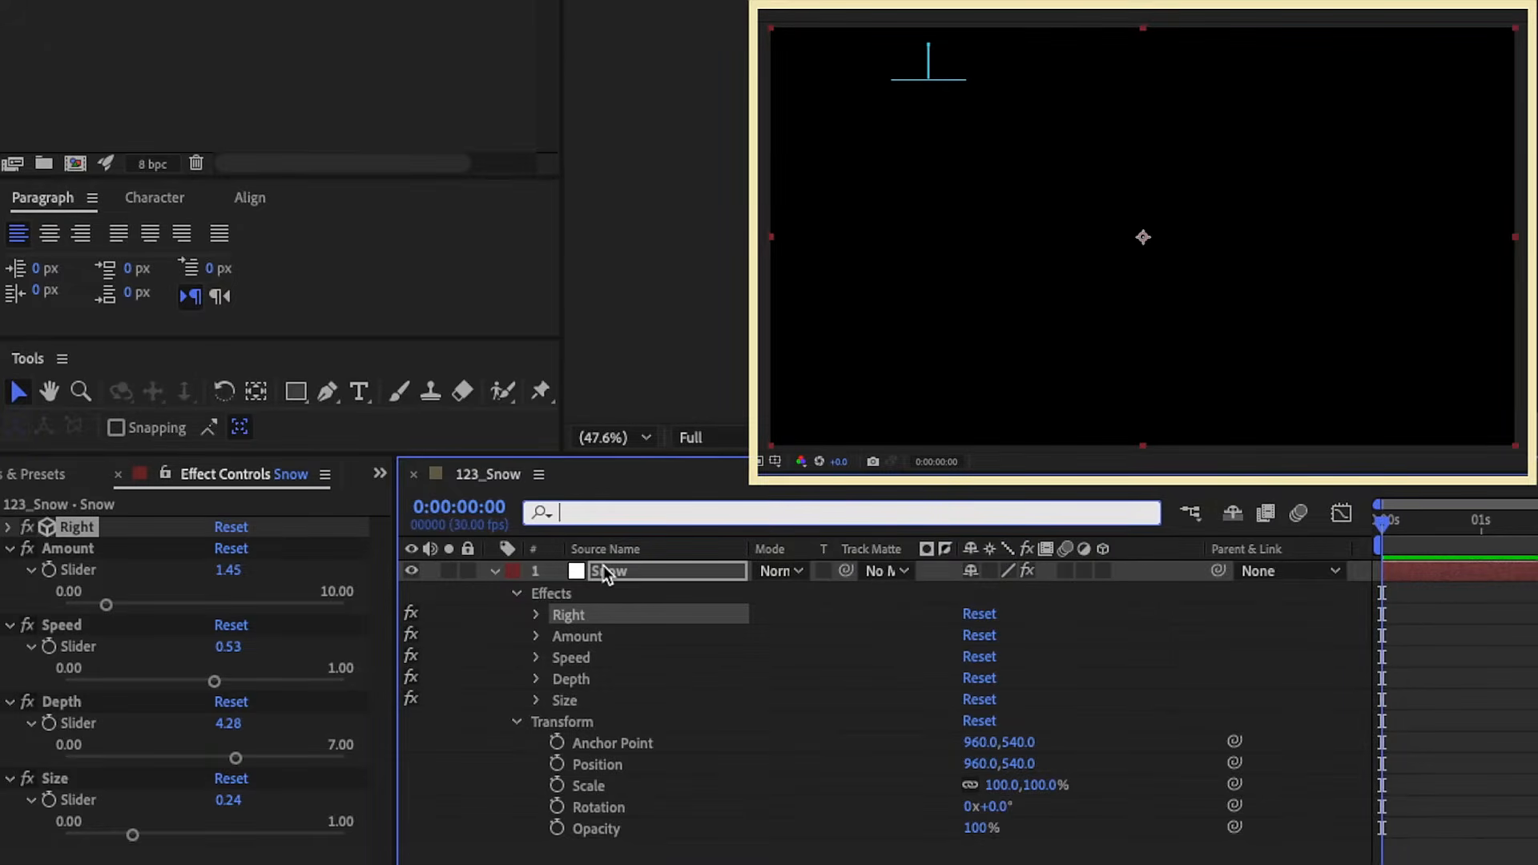
Filter the timeline for "gravity x" and set the Right effect's Gravity X to 1.
type("gravity x")
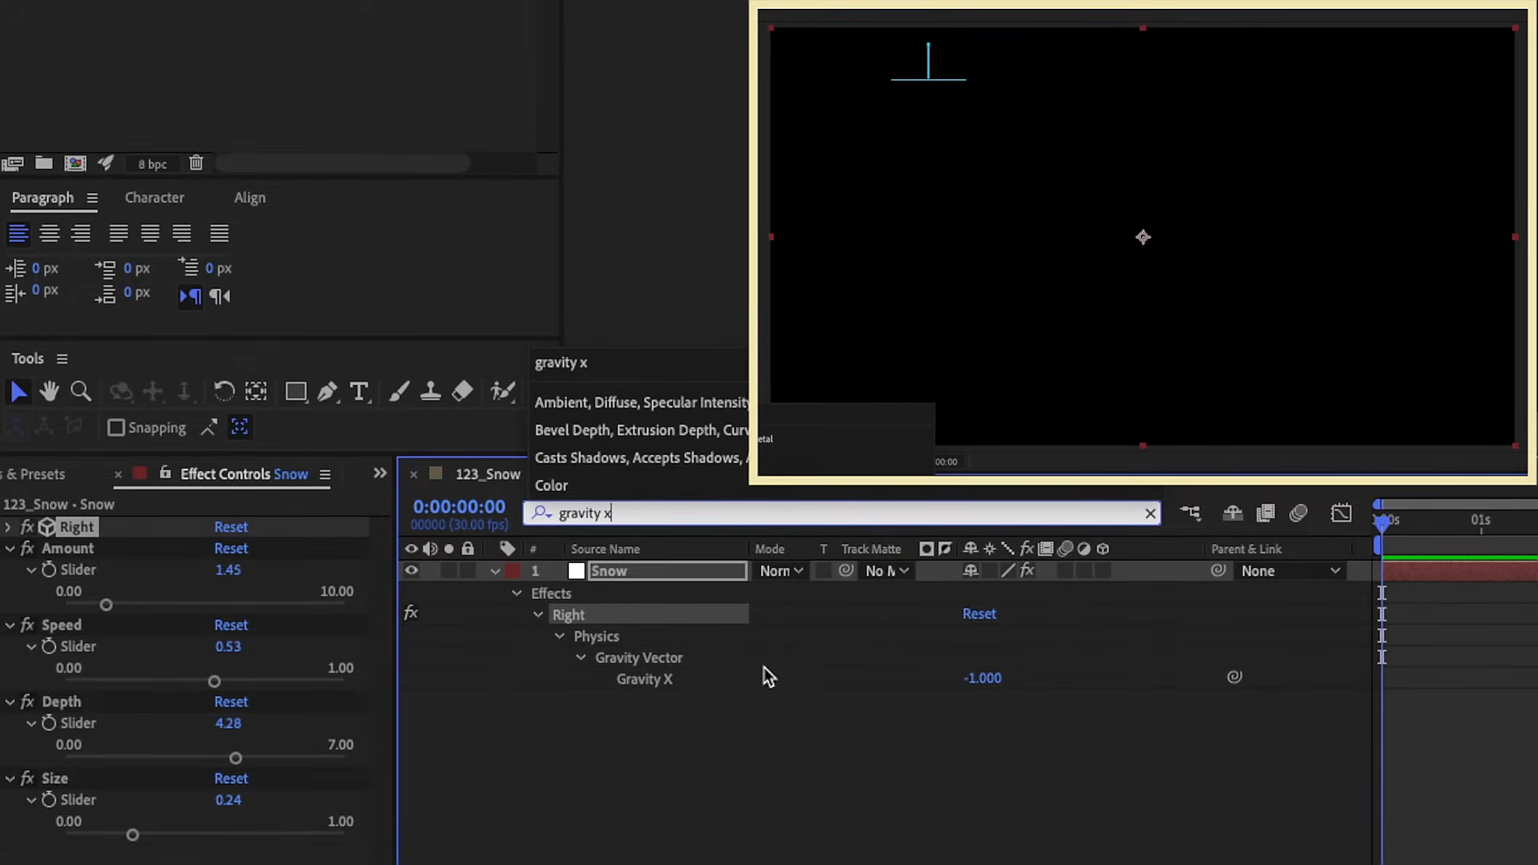
left_click_drag(993, 678, 999, 680)
left_click(997, 679)
type("1")
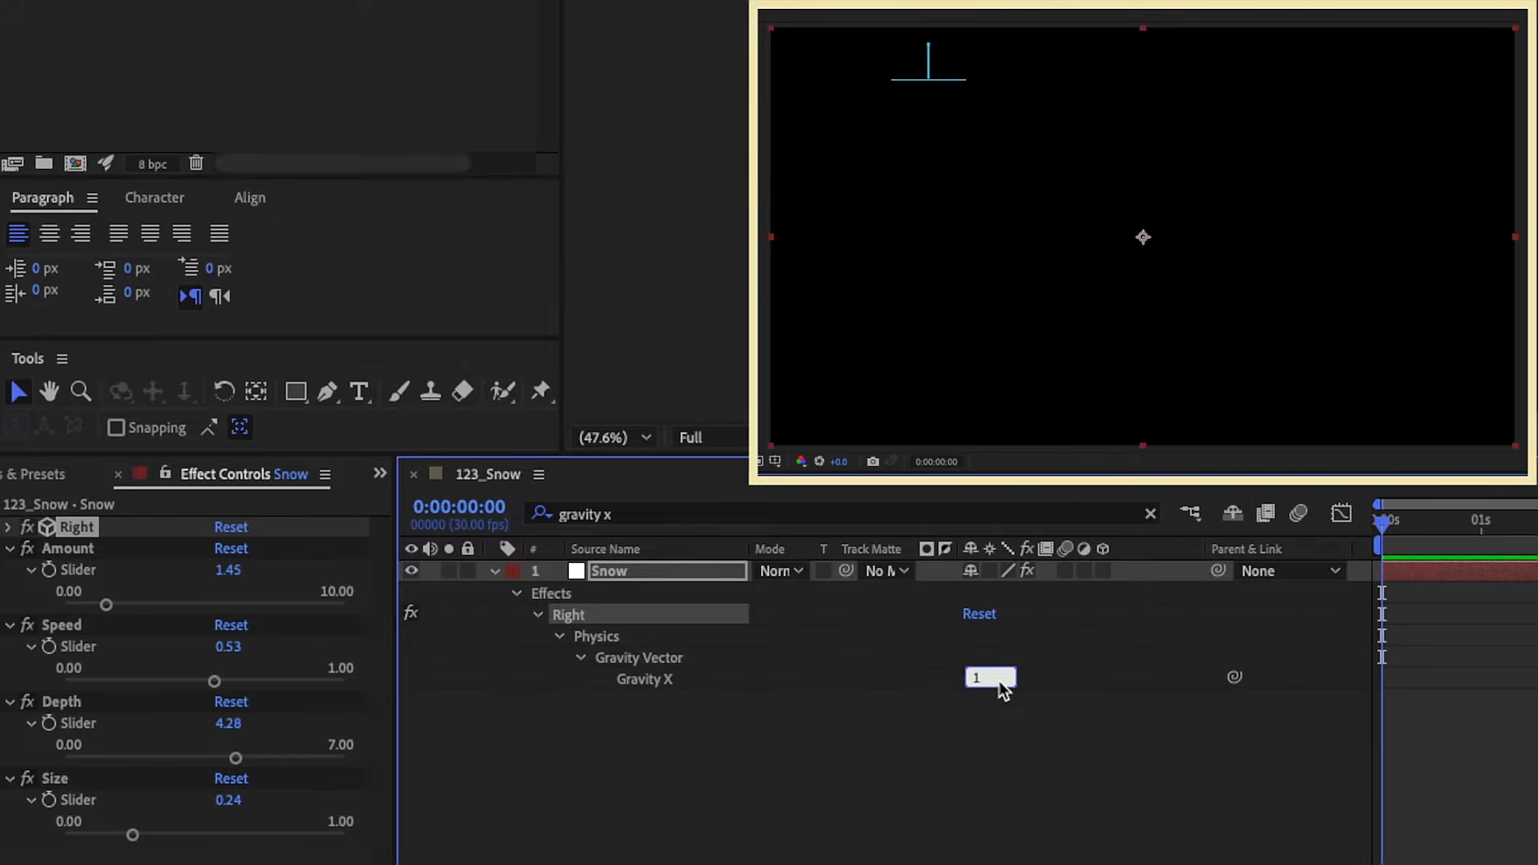
key("Return")
Duplicate the Right particle effect and rename the copy Center.
key("ctrl+d")
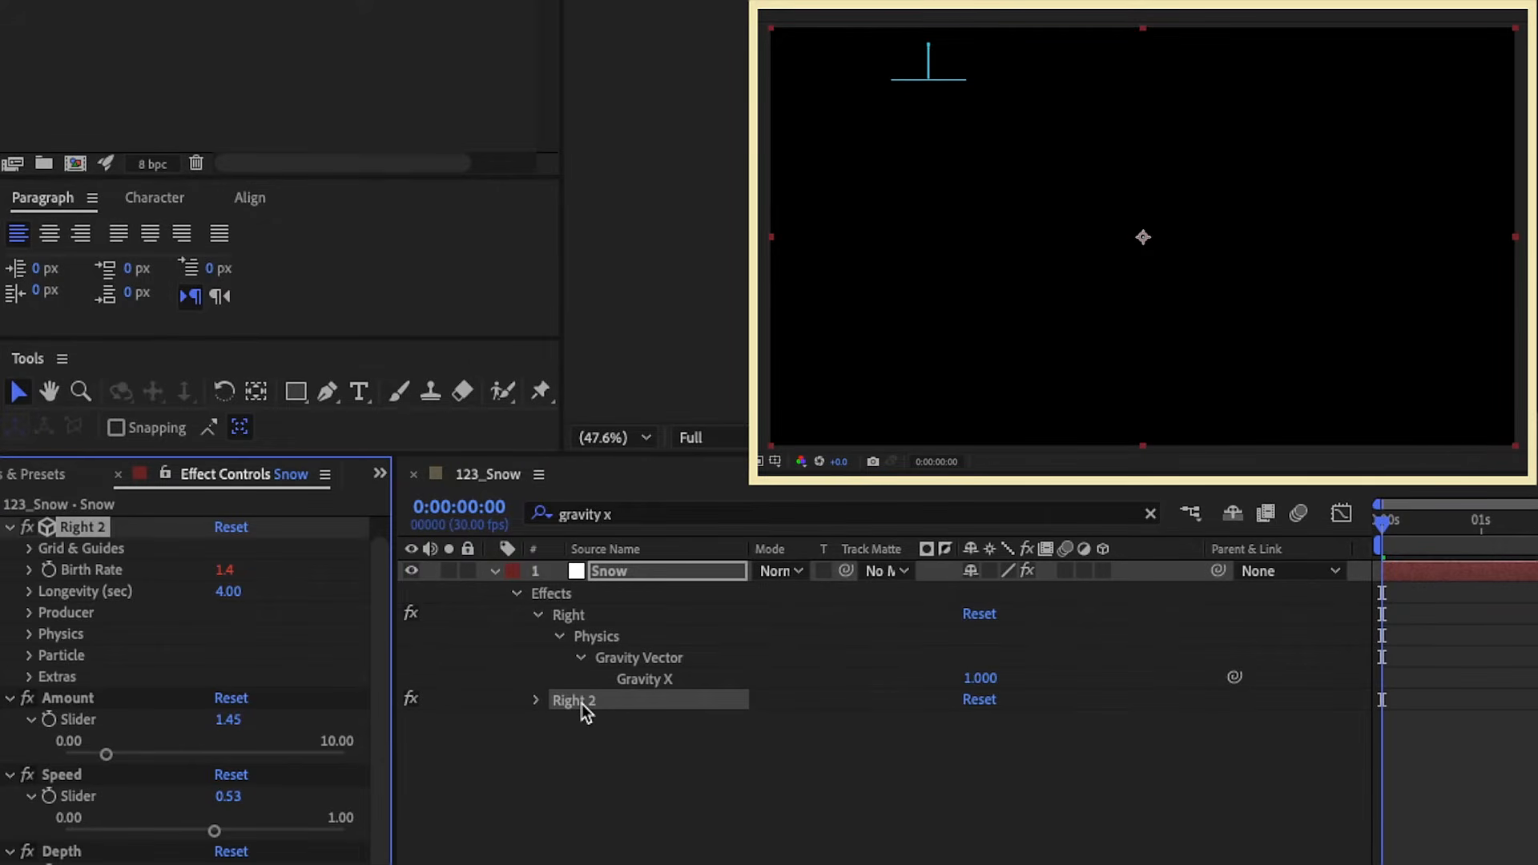
key("Return")
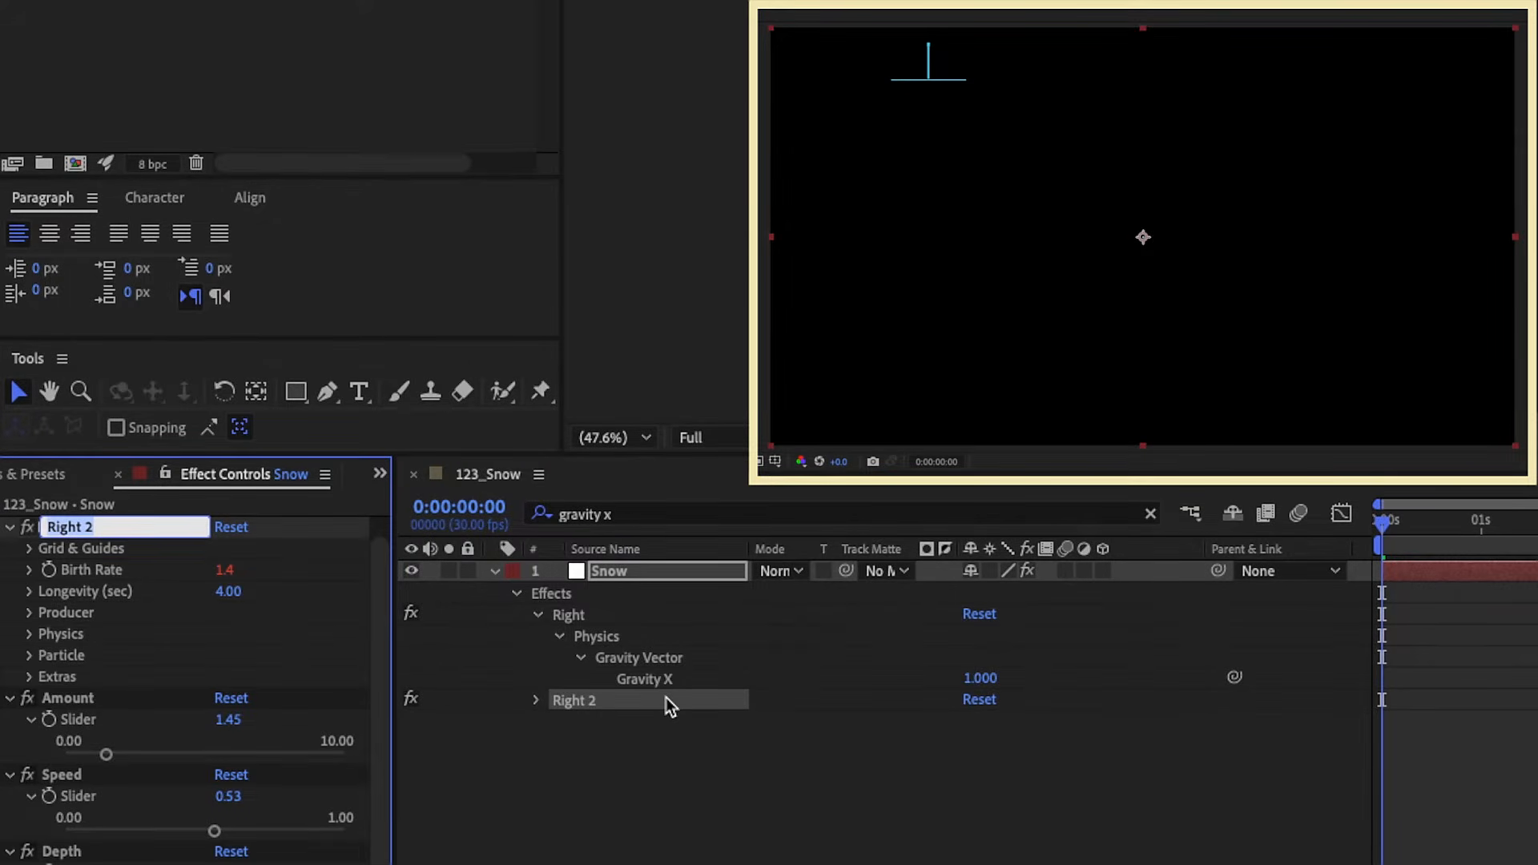
type("Center")
key("Return")
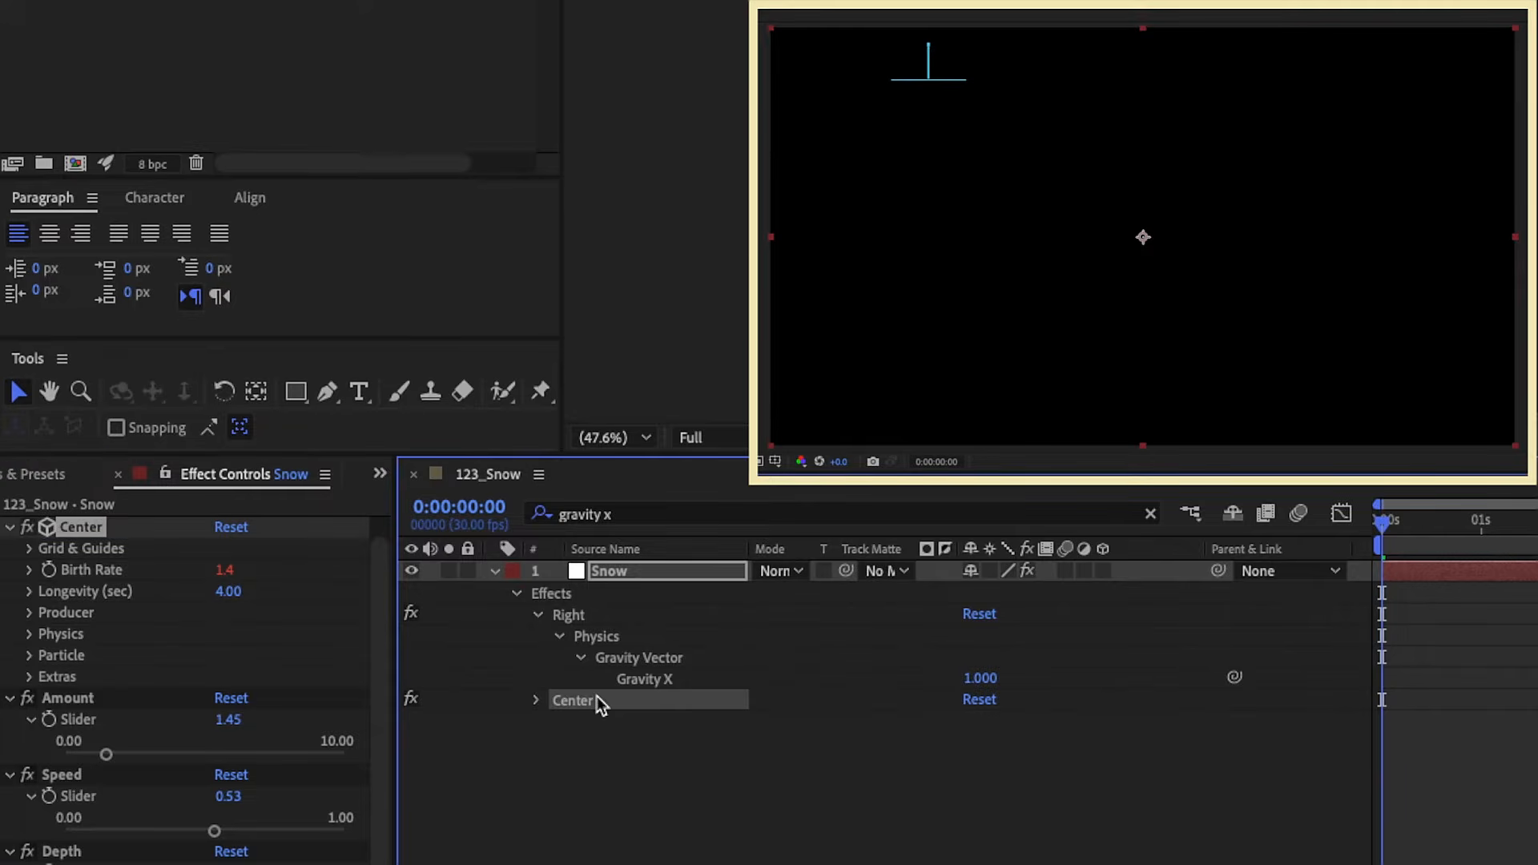
Duplicate the Center particle effect on the Snow layer and rename the copy Left.
key("ctrl+d")
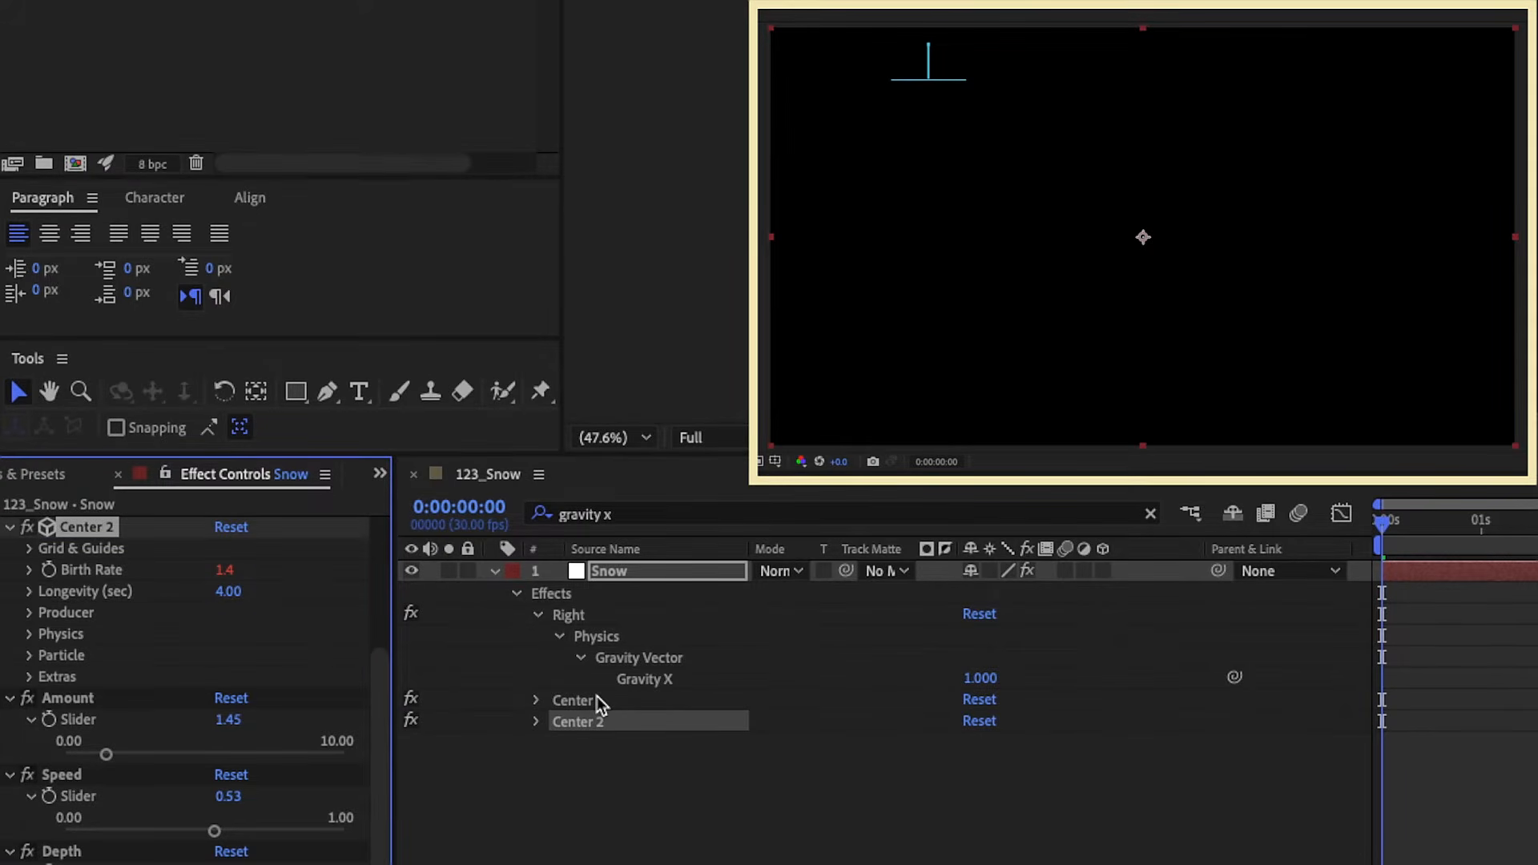
key("Return")
type("LEft")
left_click(660, 570)
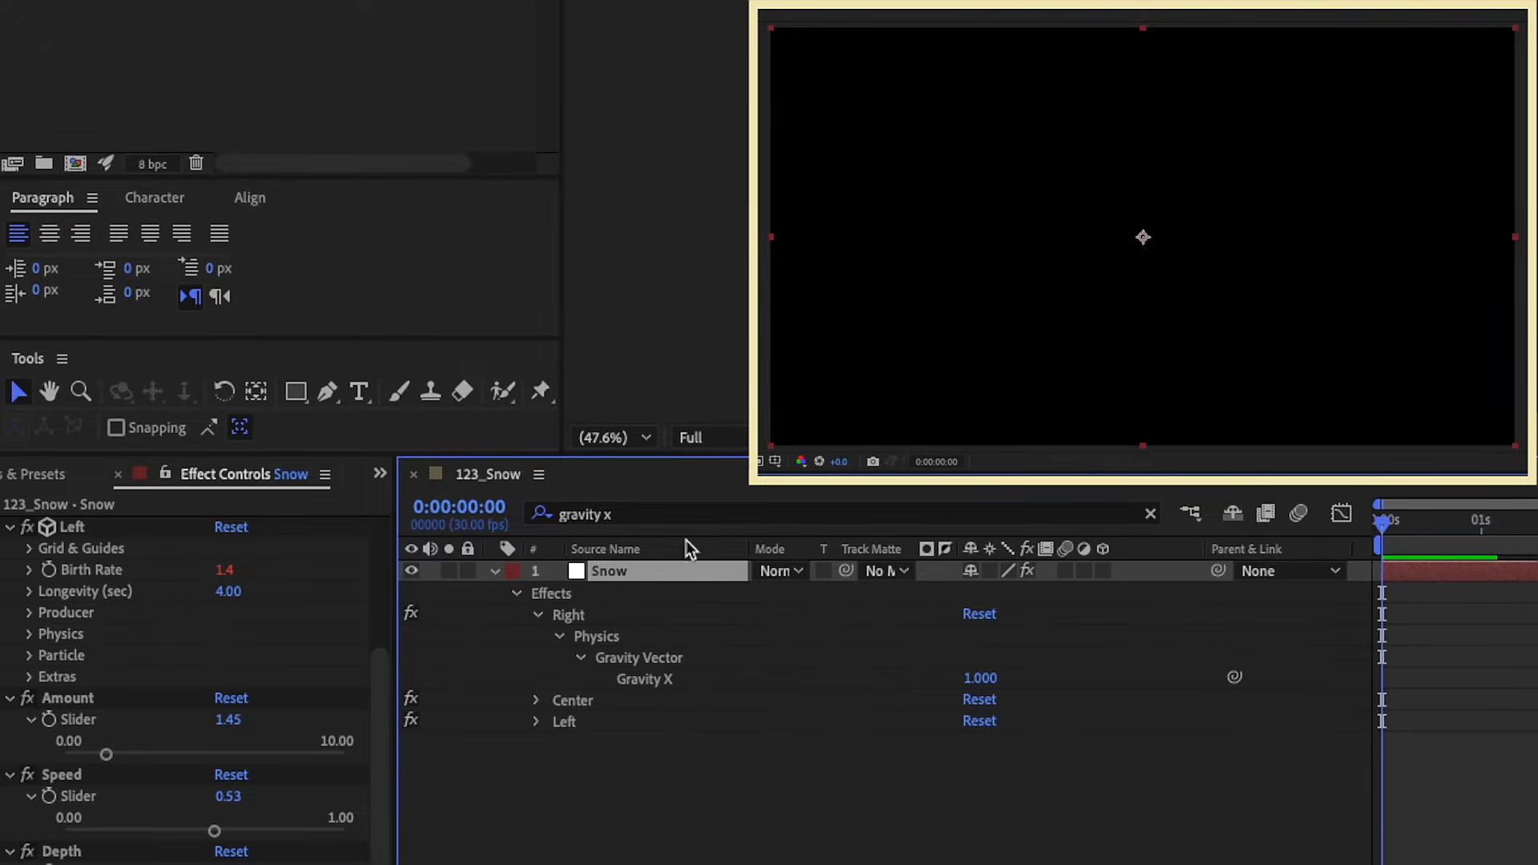
Reapply the "gravity x" timeline filter and set Gravity X to 0 for Center and -1 for Left.
left_click(778, 511)
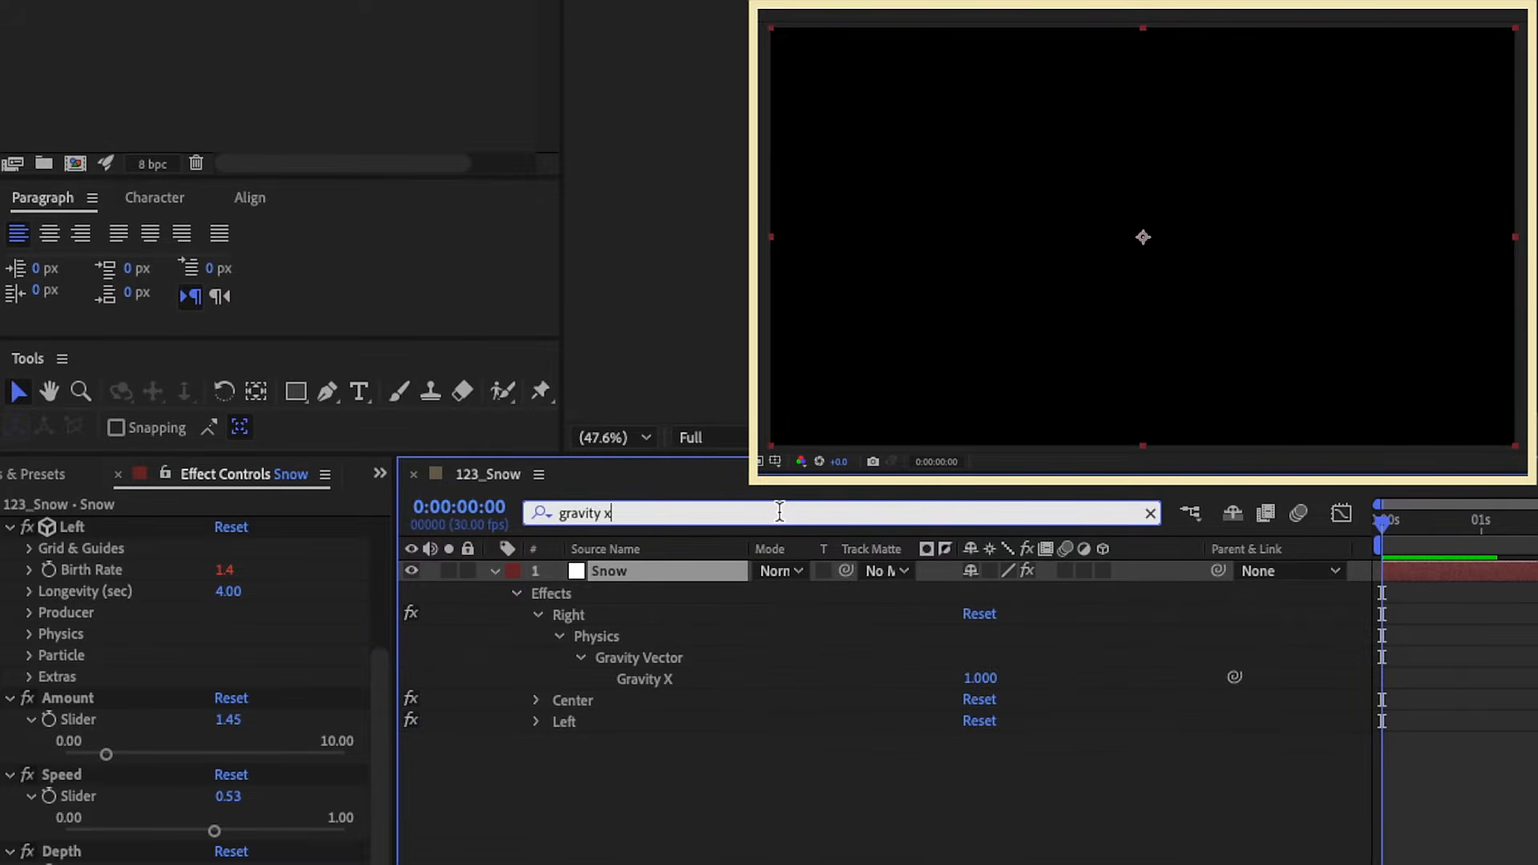
key("Return")
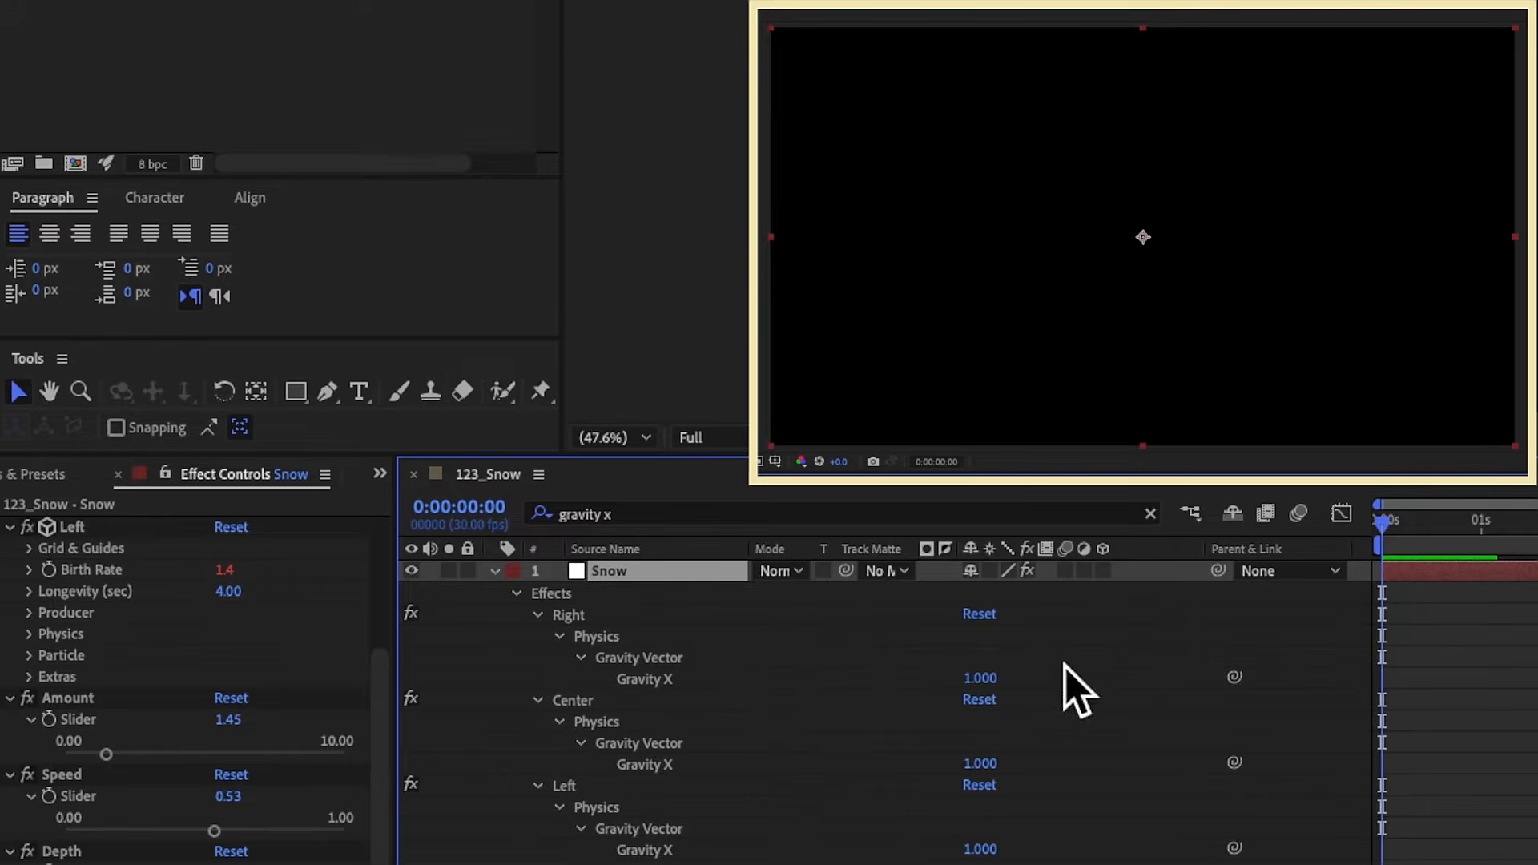
left_click(981, 764)
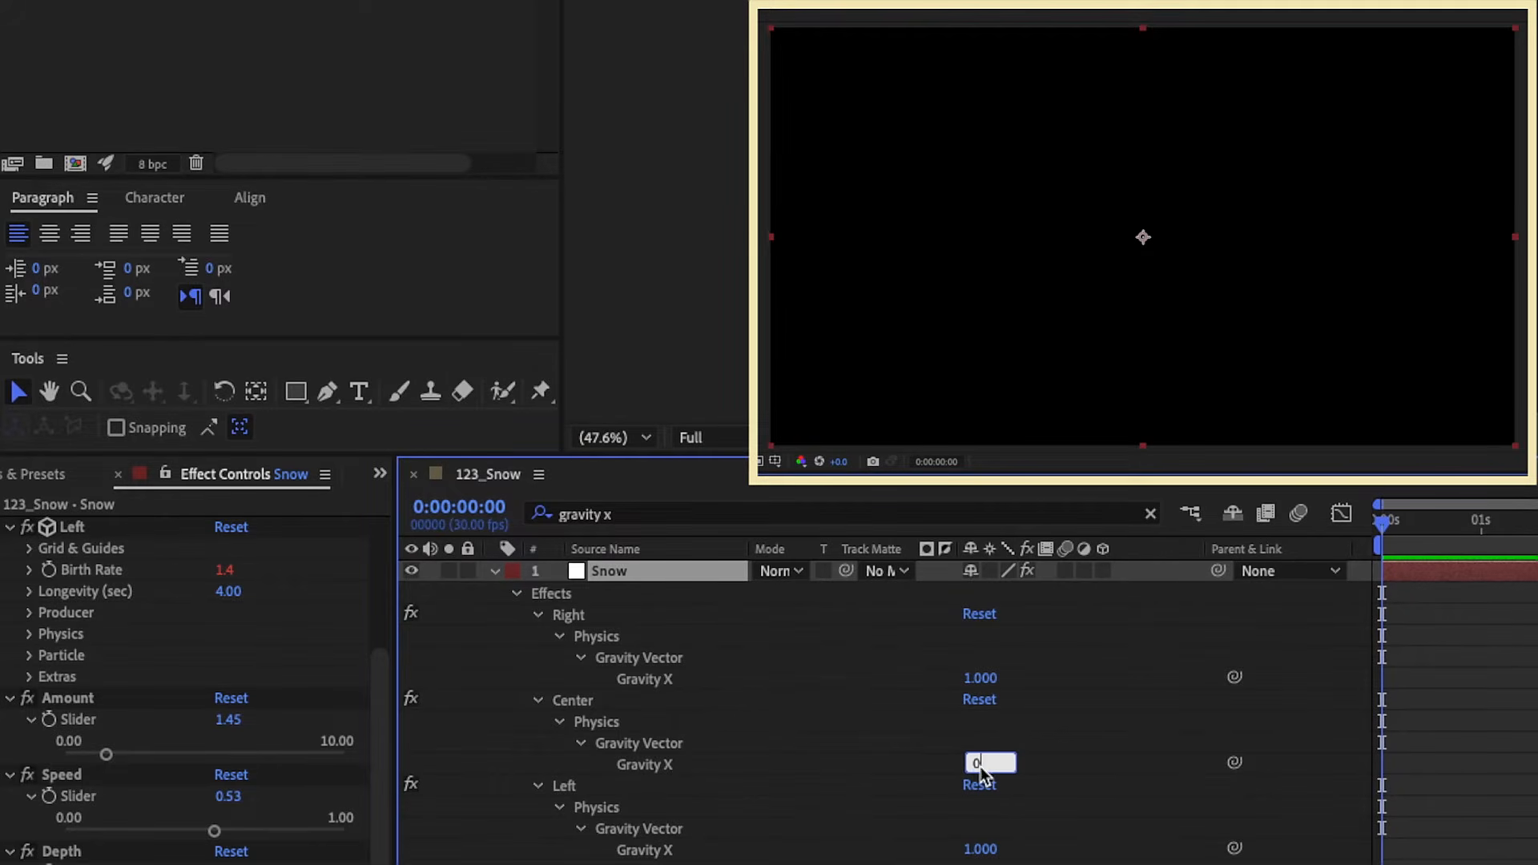
left_click(988, 849)
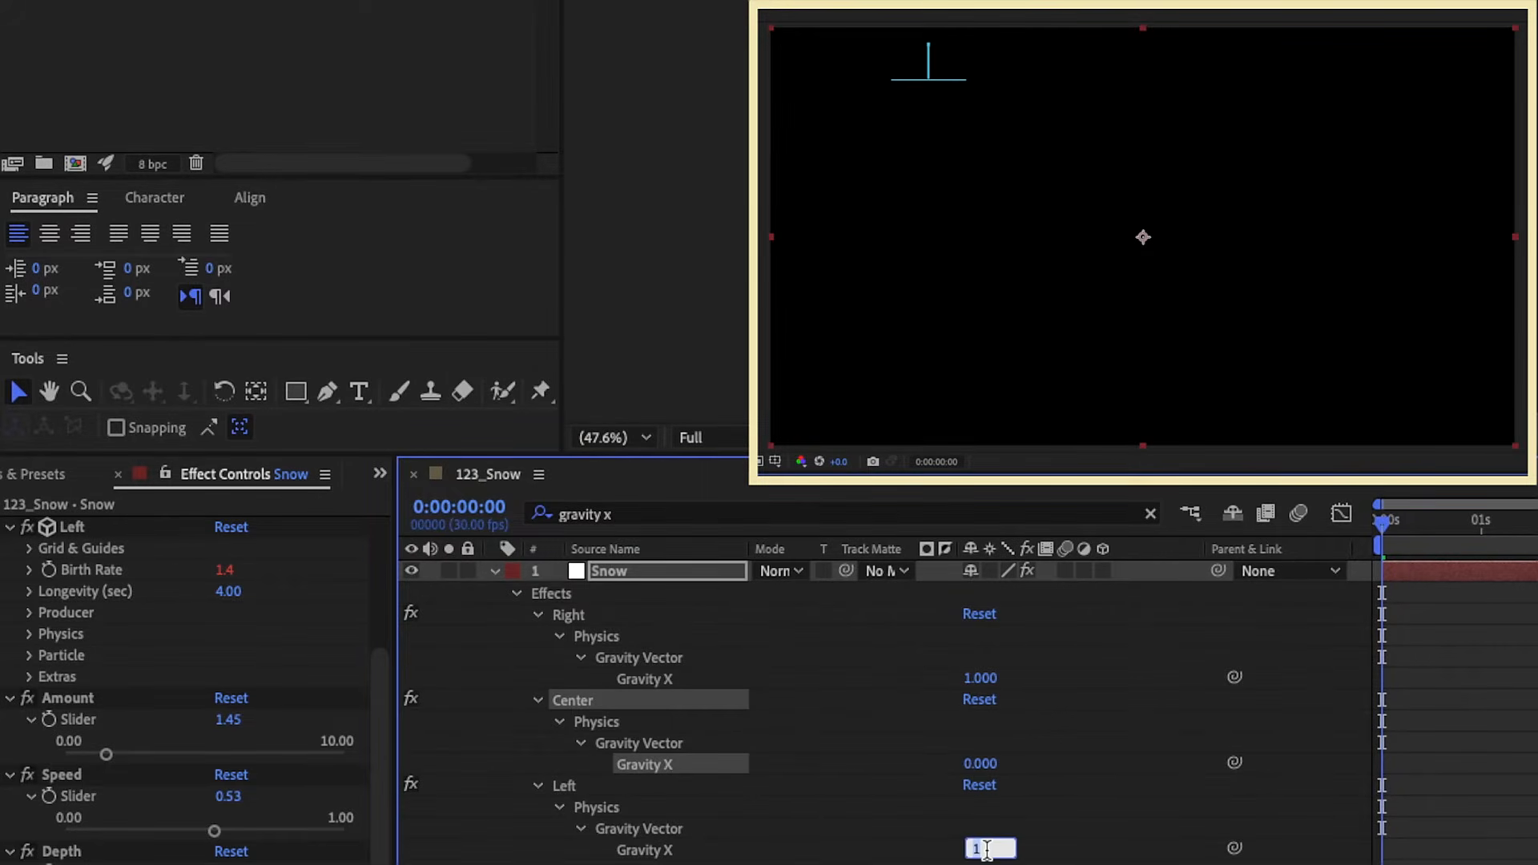
left_click(1006, 863)
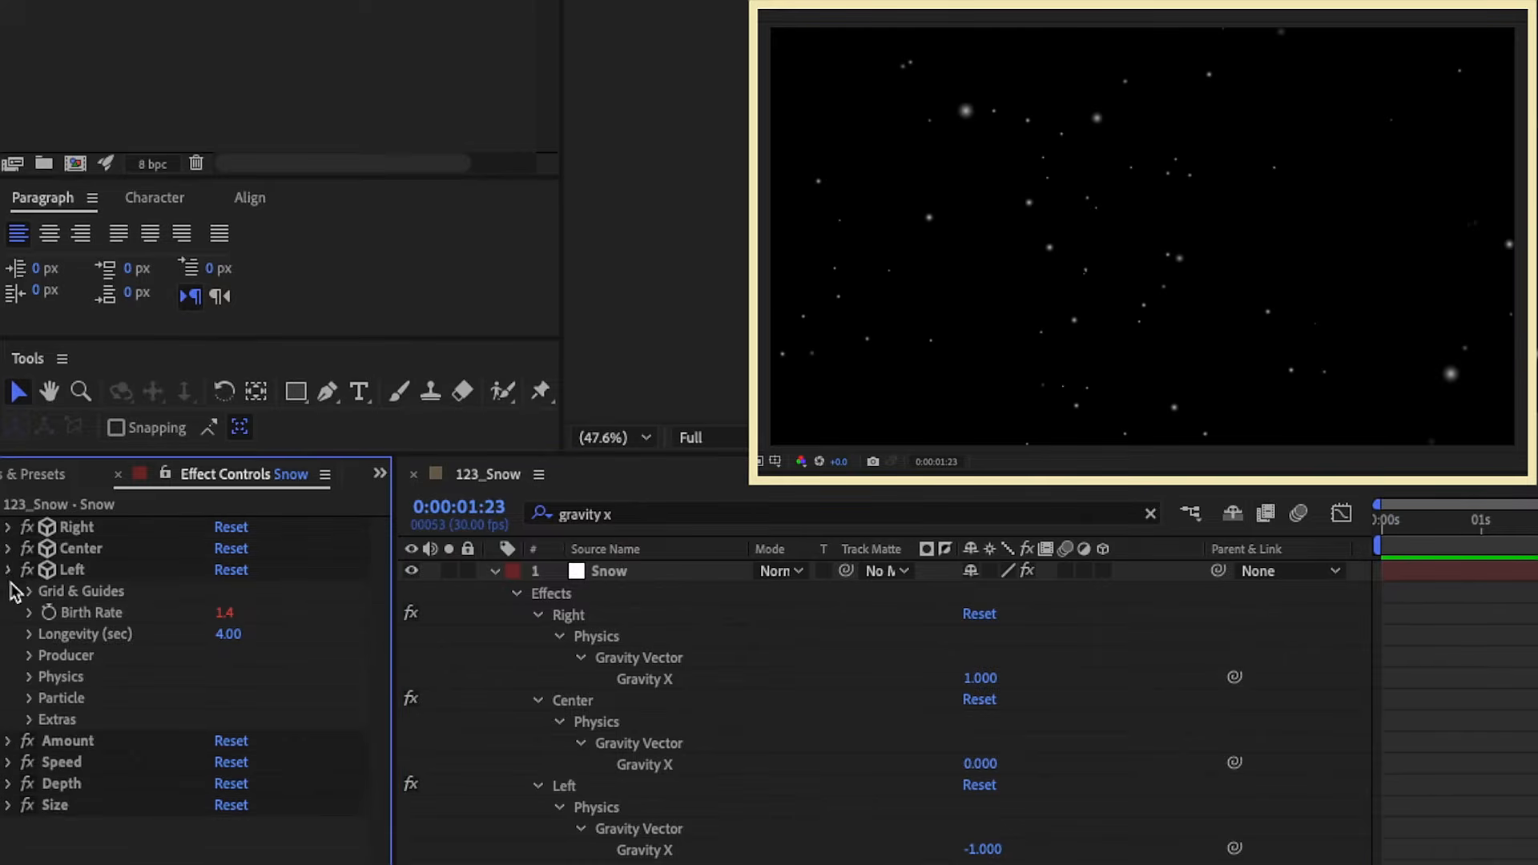
Add a Checkbox Control to the Snow layer and name it "Direction: Left".
left_click(63, 474)
double_click(111, 513)
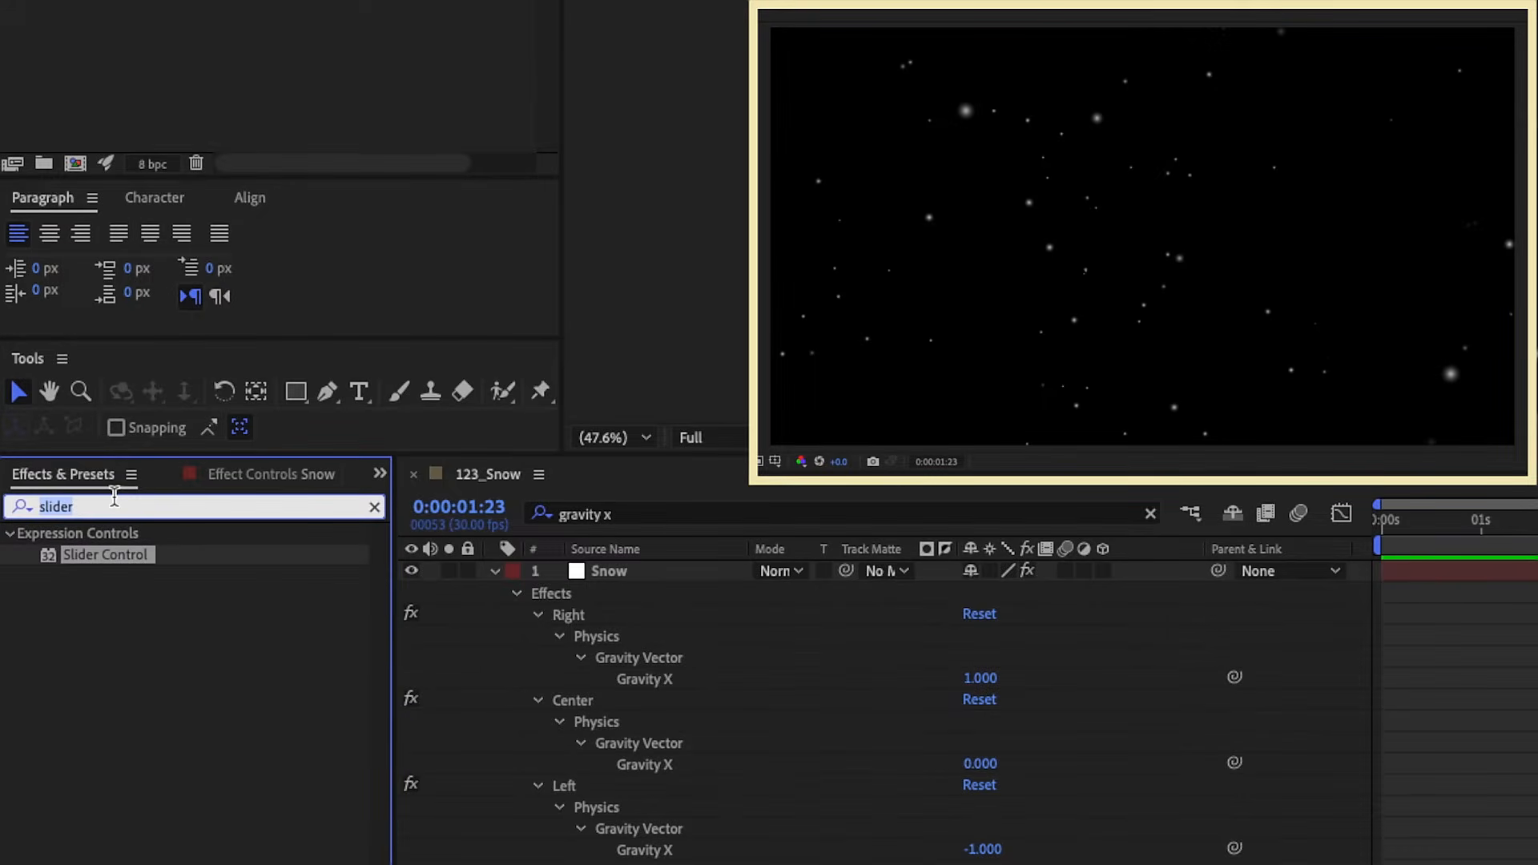
type("checkbox")
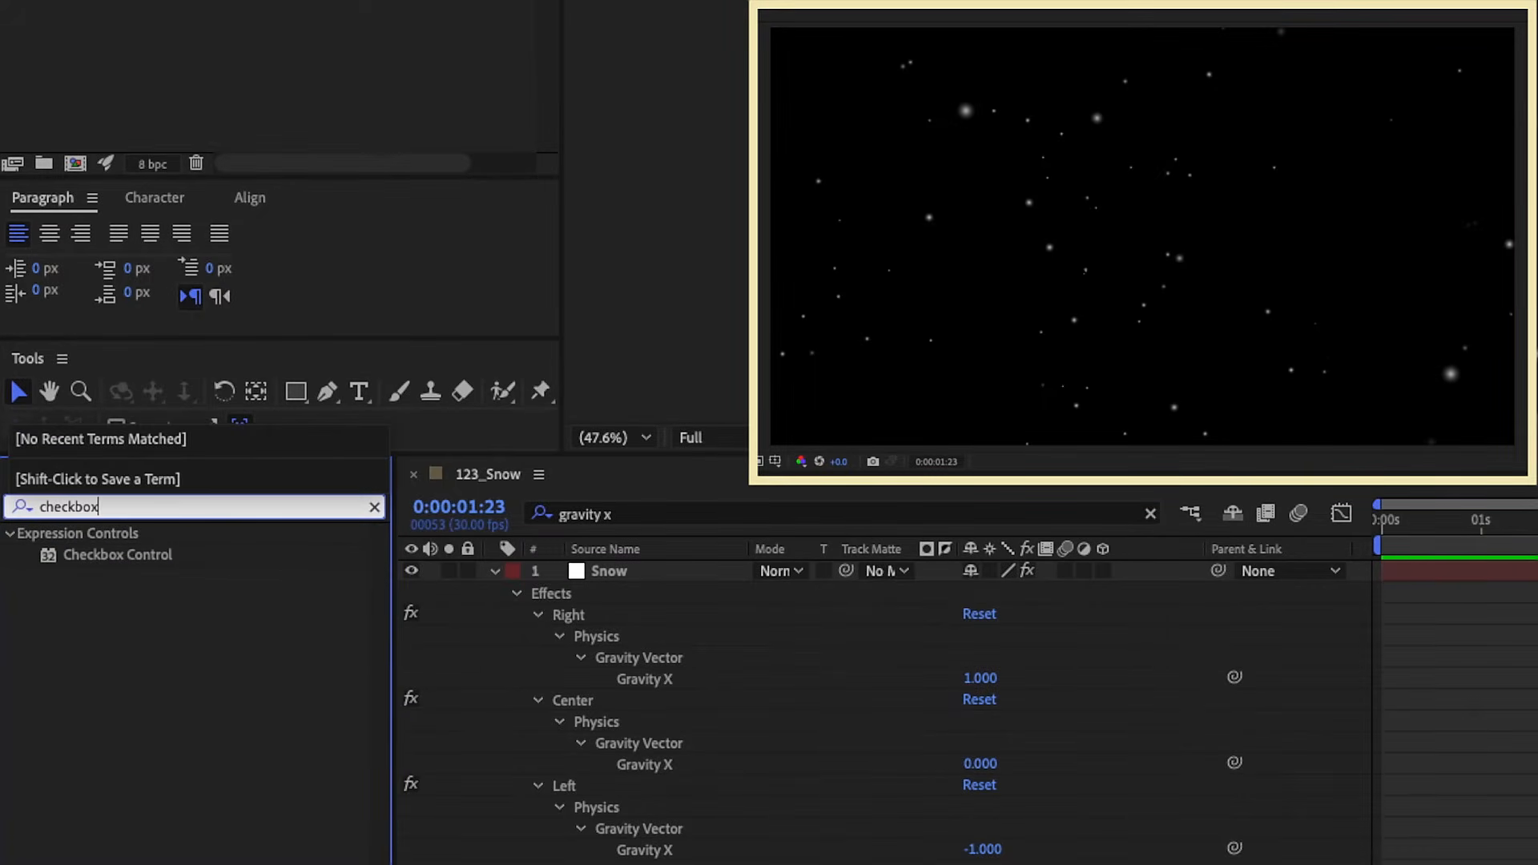
left_click(106, 559)
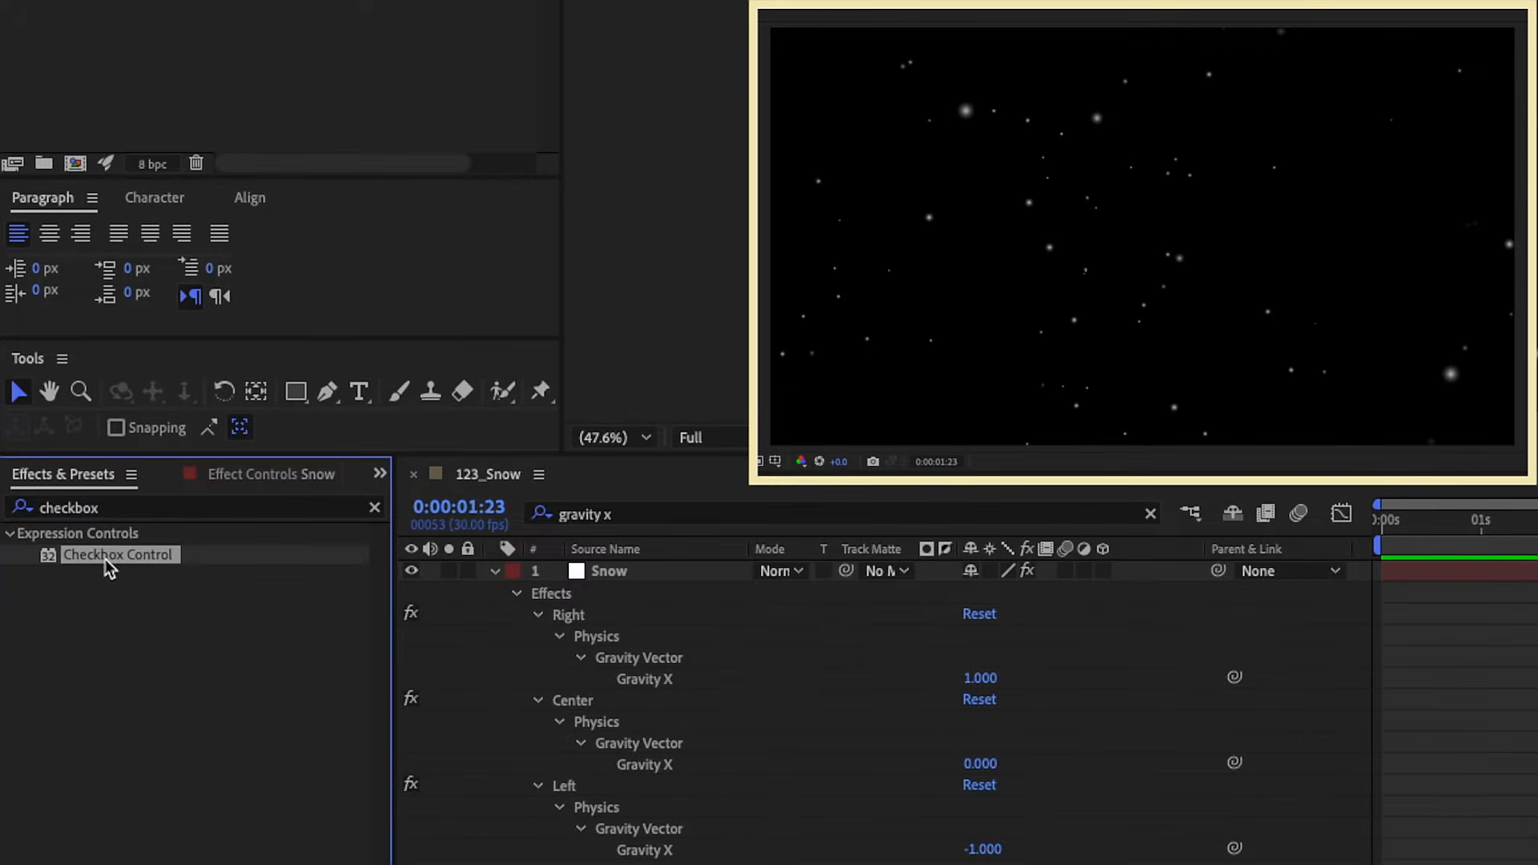
double_click(106, 558)
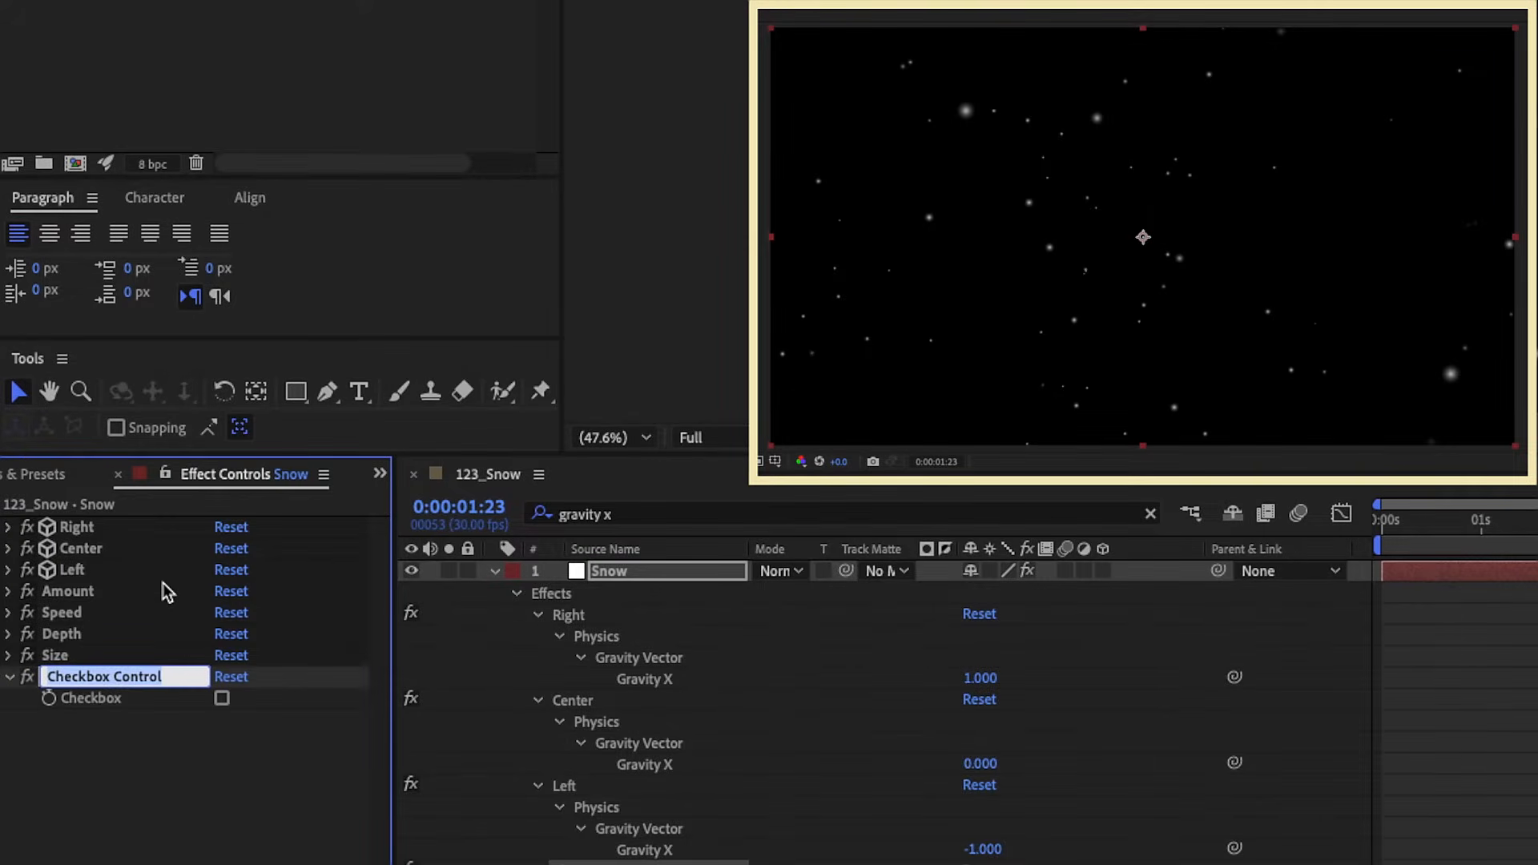
type("Direction: Left")
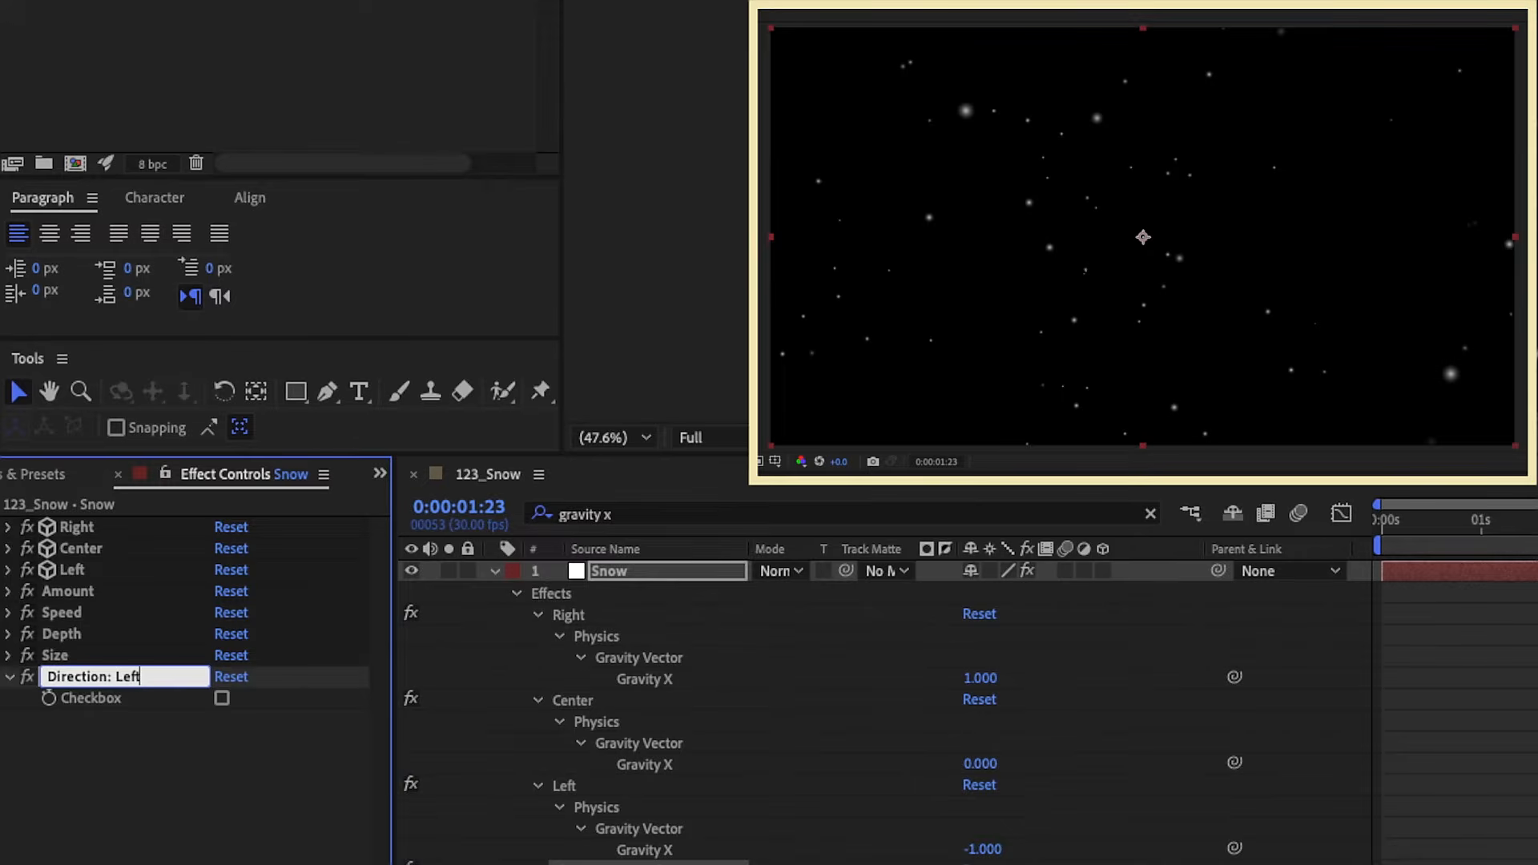
key("Return")
Duplicate the "Direction: Left" checkbox twice and rename the first copy "Direction: Center".
left_click(133, 681)
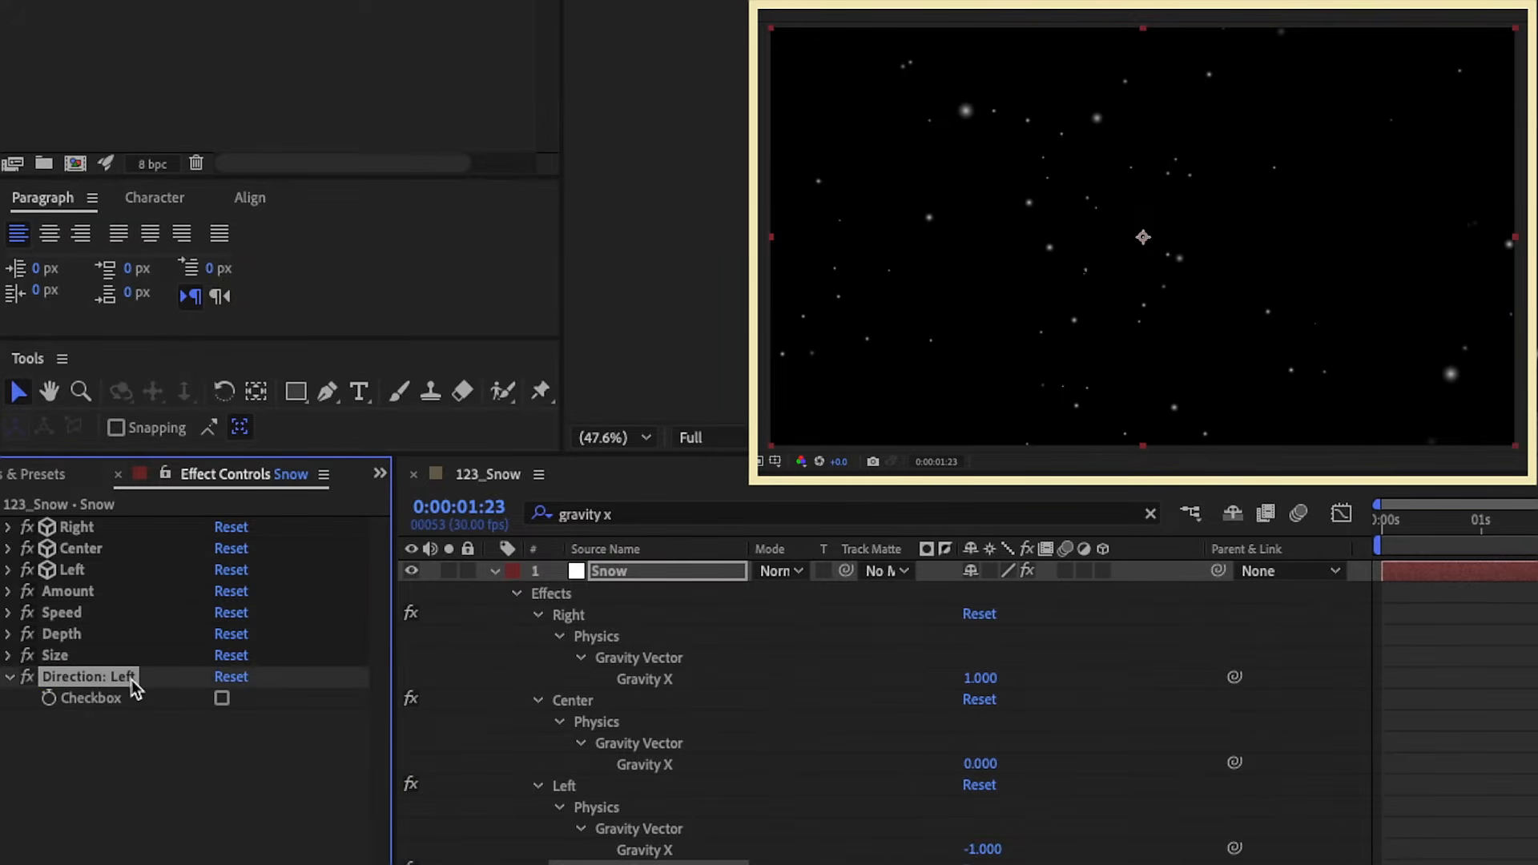
key("ctrl+d")
key("ctrl+d")
left_click(136, 719)
key("Return")
type("Direction: Center")
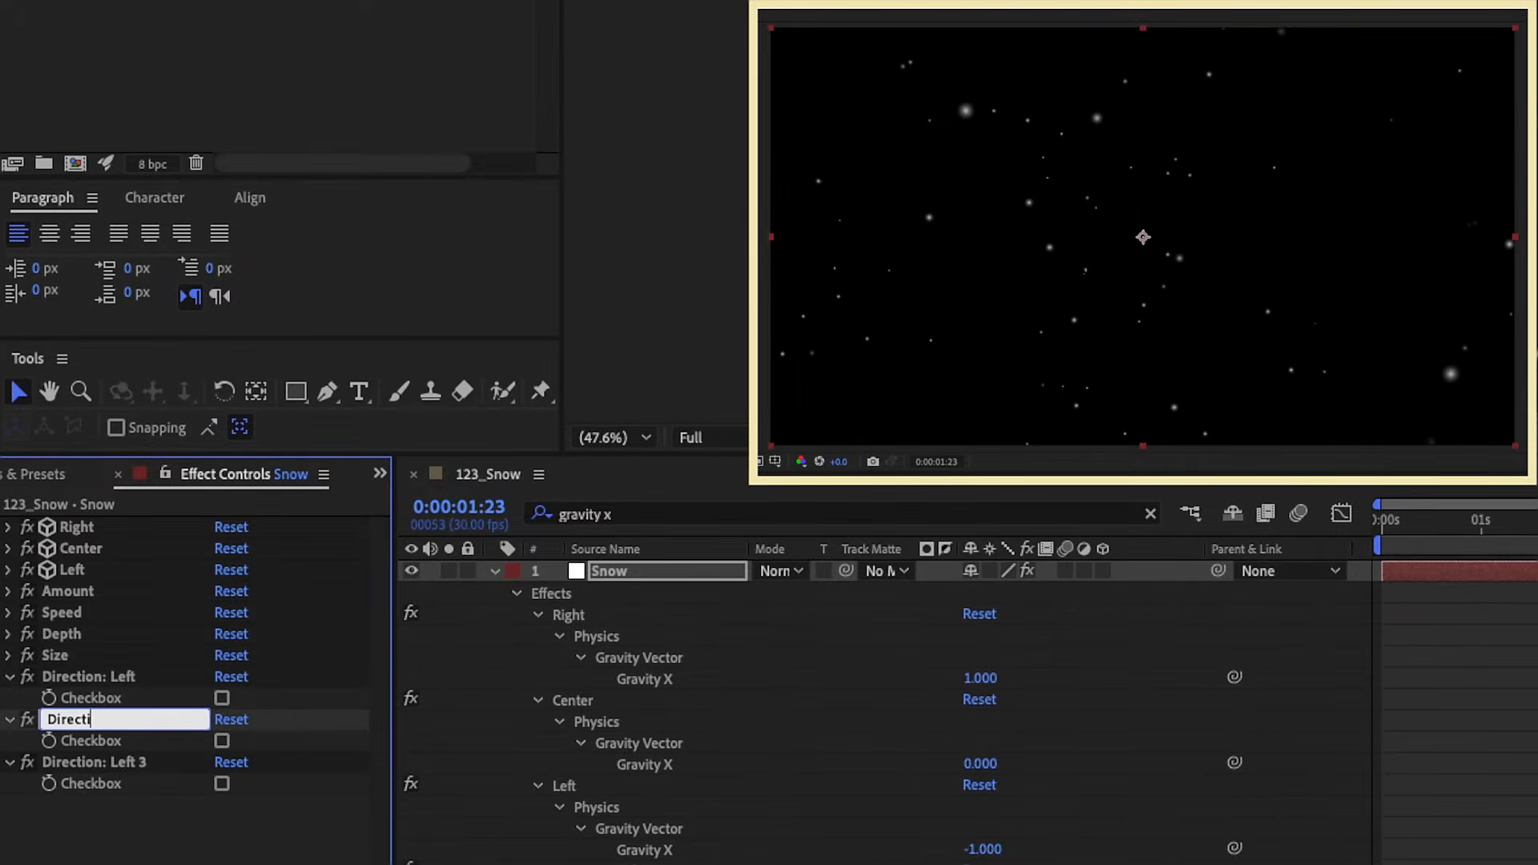
key("Return")
Rename the remaining checkbox copy, "Direction: Left 3", to "Direction: Right".
left_click(143, 761)
key("Return")
type("Dorect")
key("BackSpace")
key("BackSpace")
key("BackSpace")
key("BackSpace")
key("BackSpace")
type("irection: ")
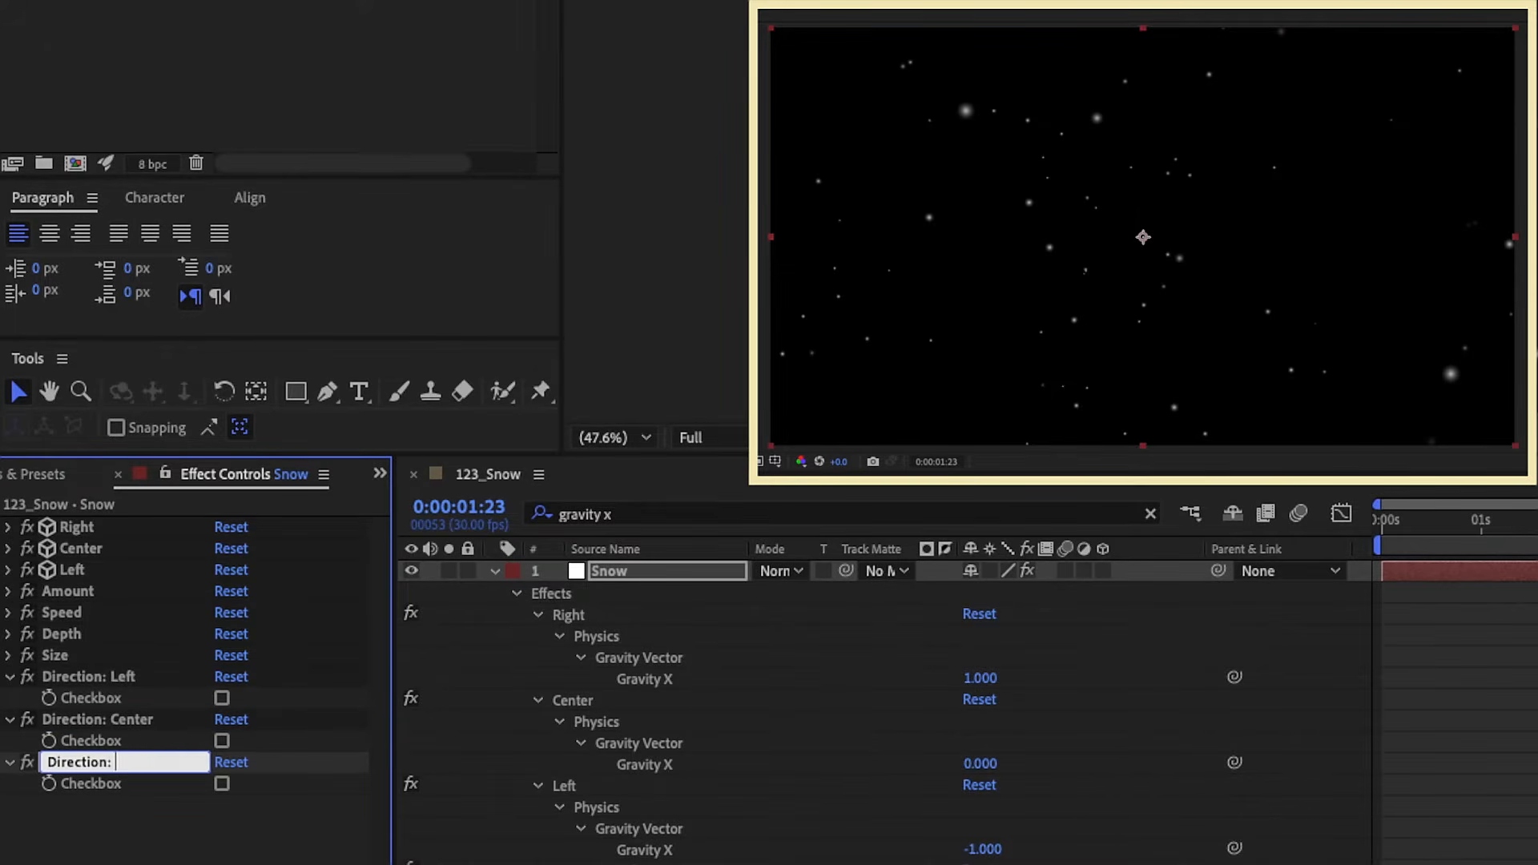
type("Right")
key("Return")
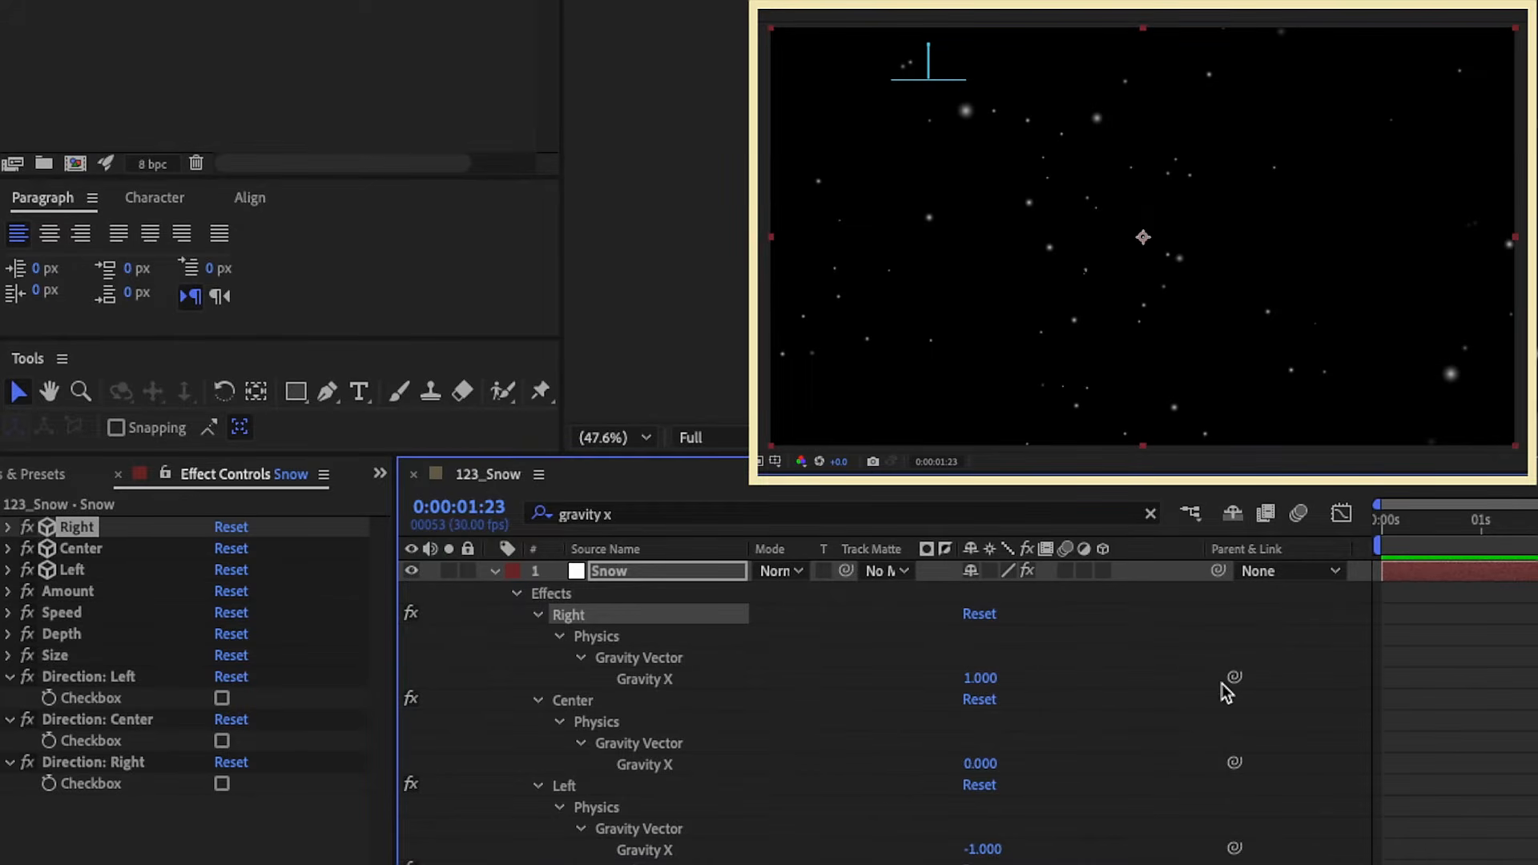
Filter the timeline for "effect opacity" and collapse the Amount, Speed and Depth effects beneath the three particle effects.
left_click_drag(1235, 677, 84, 787)
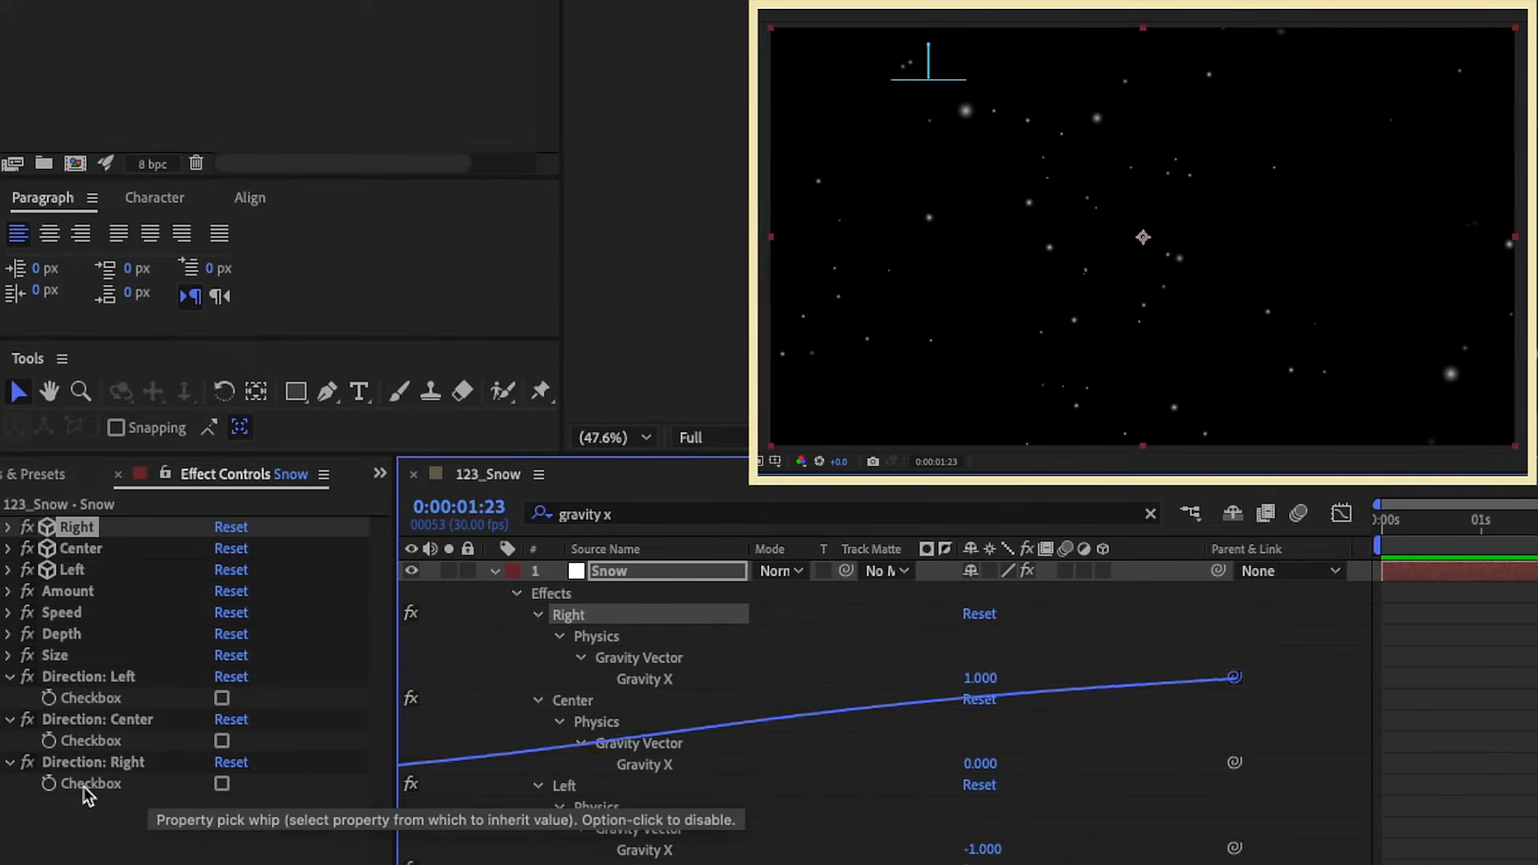
left_click(623, 517)
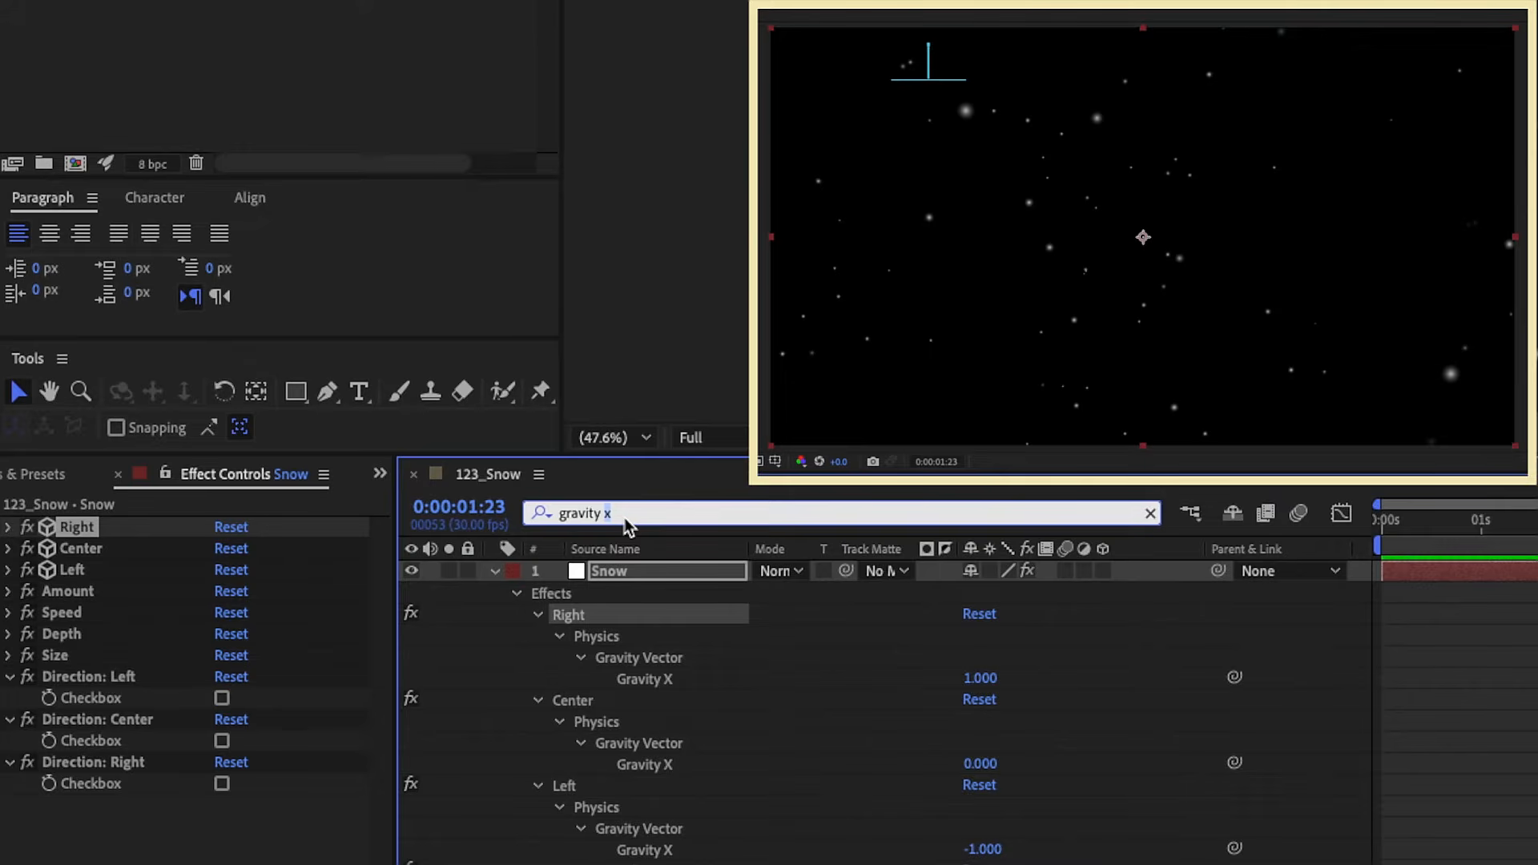
type("effect opacity")
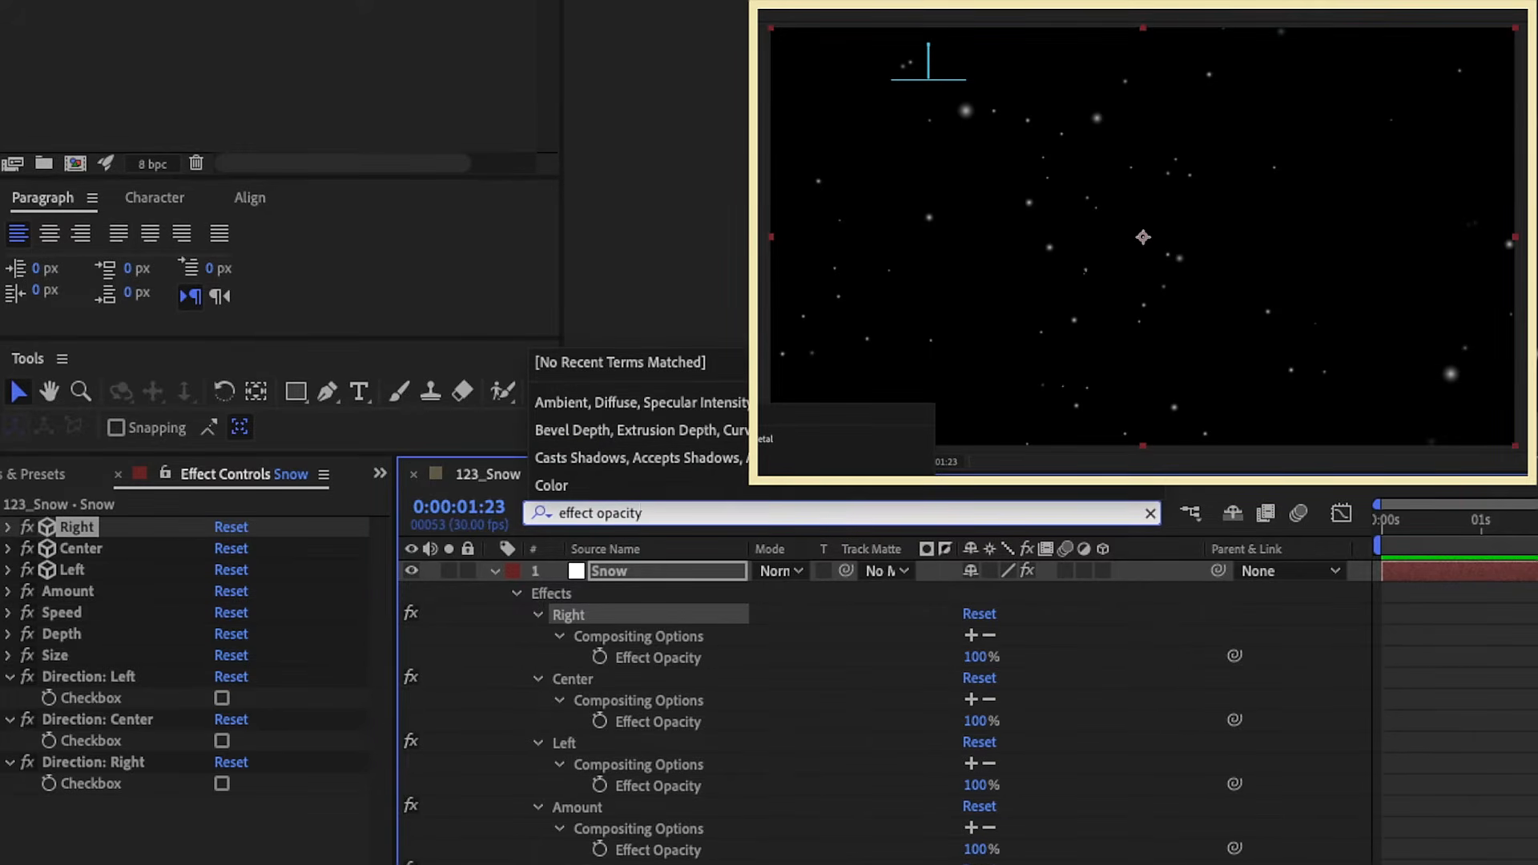
left_click(537, 809)
left_click(537, 808)
left_click(537, 829)
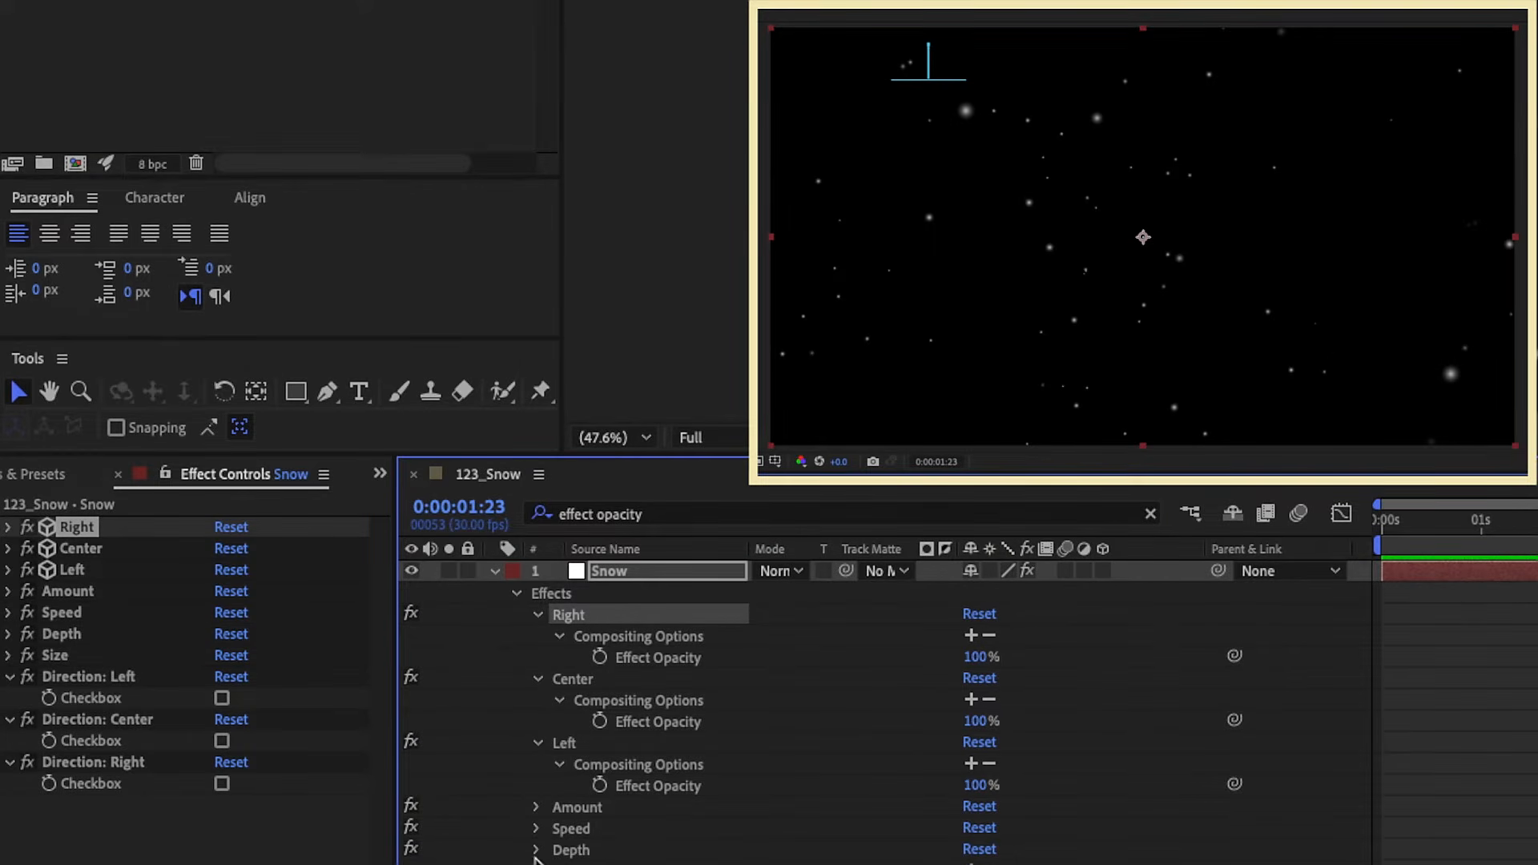
scroll(629, 716, "down", 1)
scroll(597, 637, "up", 1)
Link the Effect Opacity of the Right, Center and Left effects to the checkbox of the matching direction.
left_click_drag(1235, 655, 137, 793)
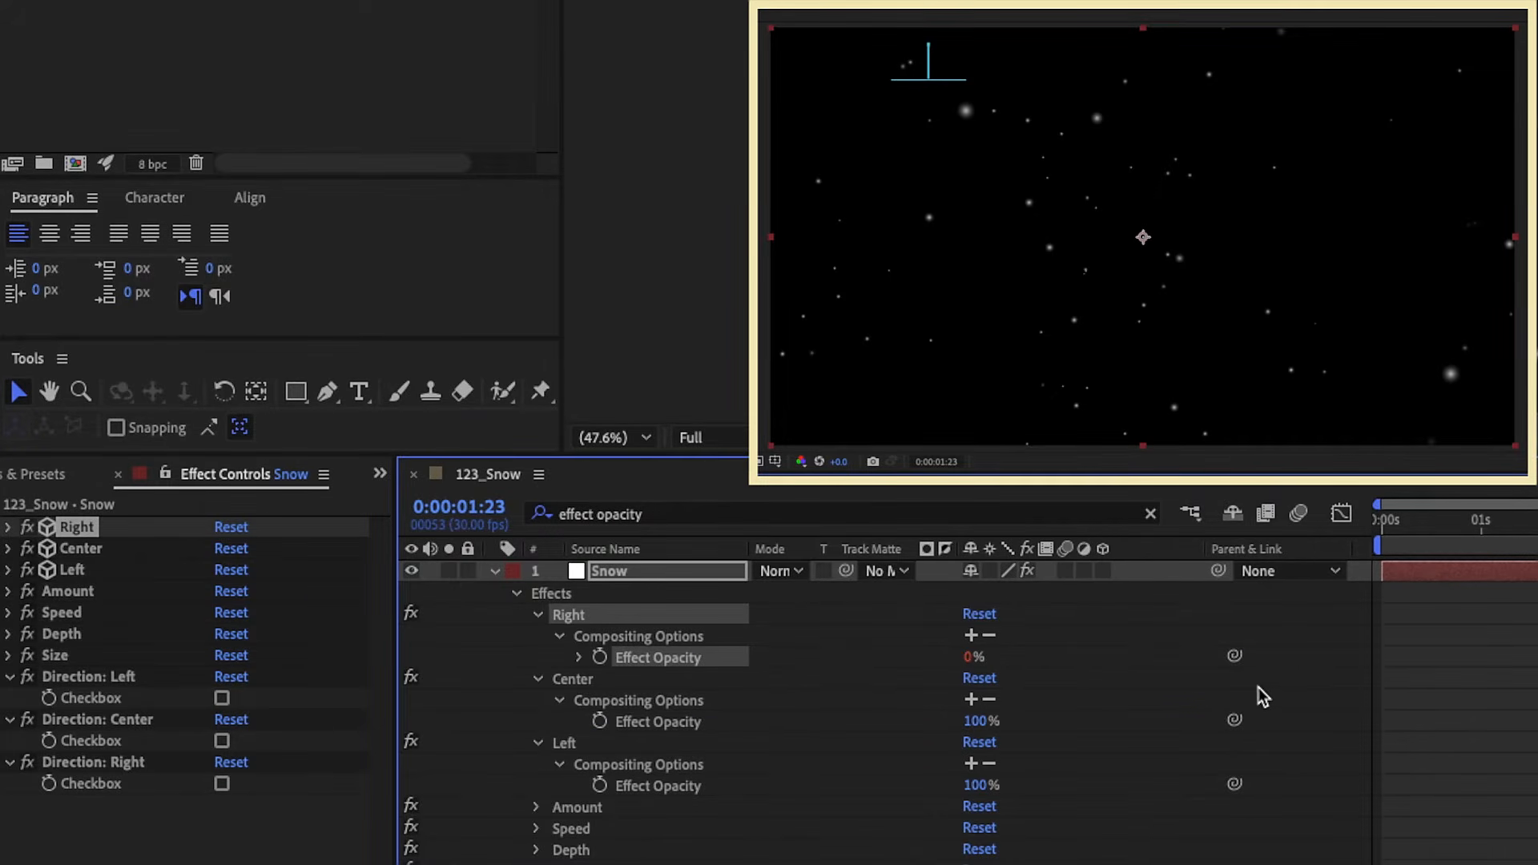
left_click_drag(1234, 720, 133, 743)
left_click(672, 786)
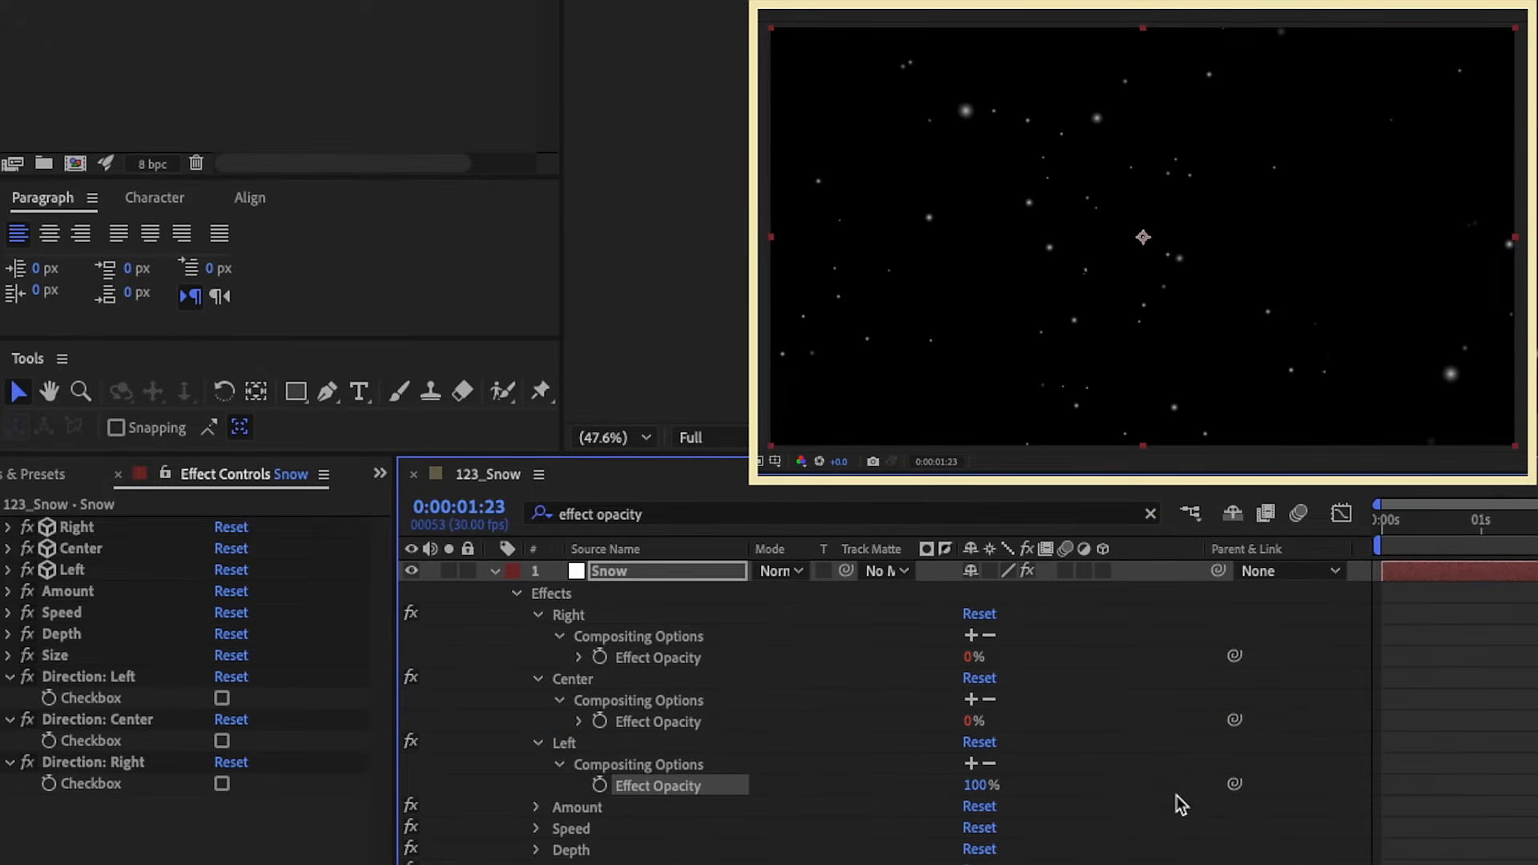
left_click_drag(1234, 783, 88, 783)
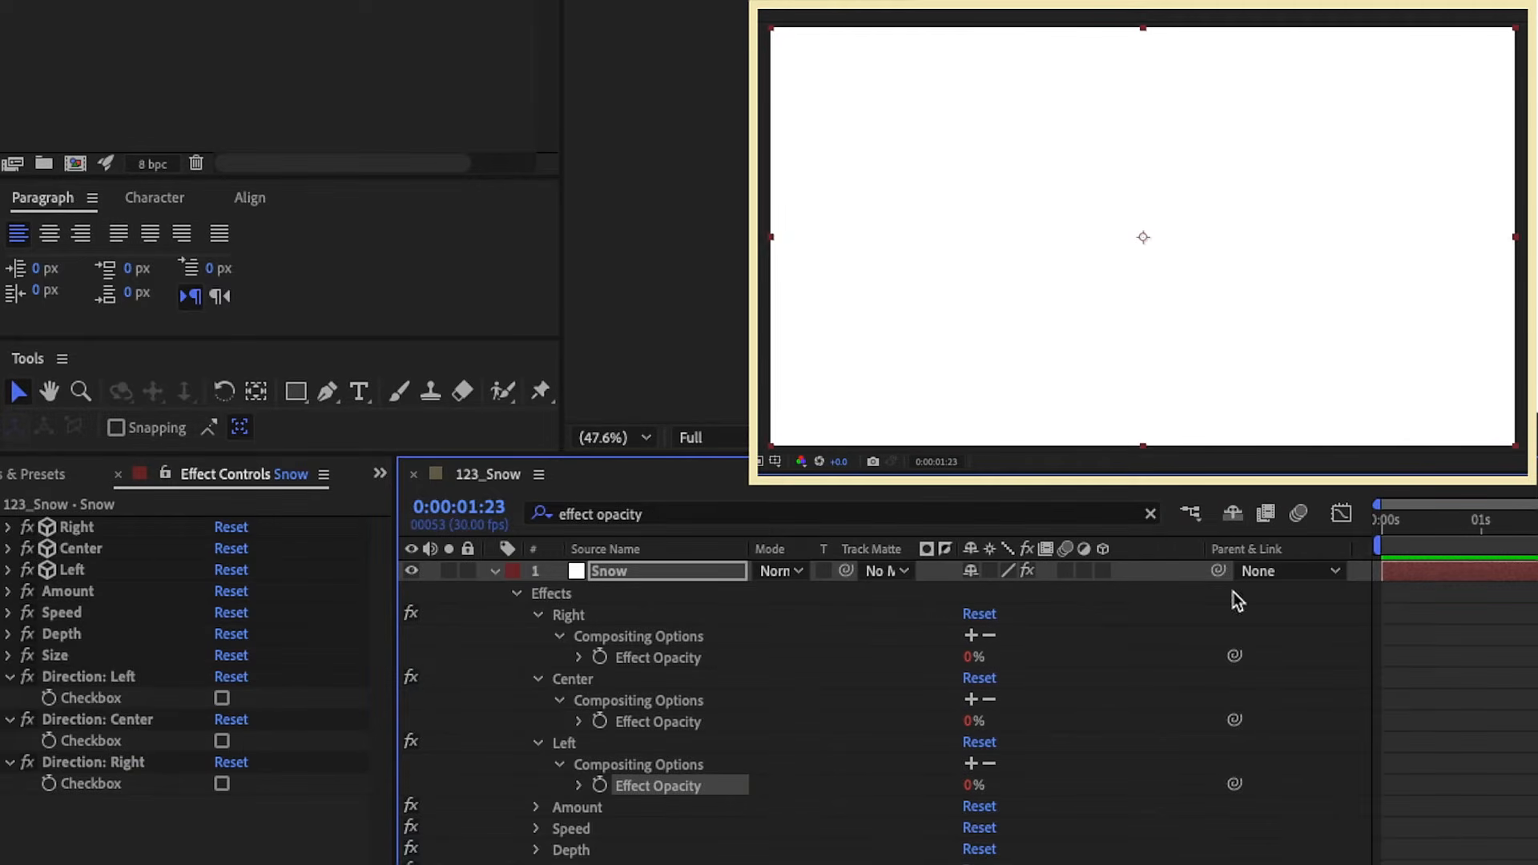
Reveal the three Effect Opacity expressions and append *100 to the Right effect's expression.
left_click(578, 657)
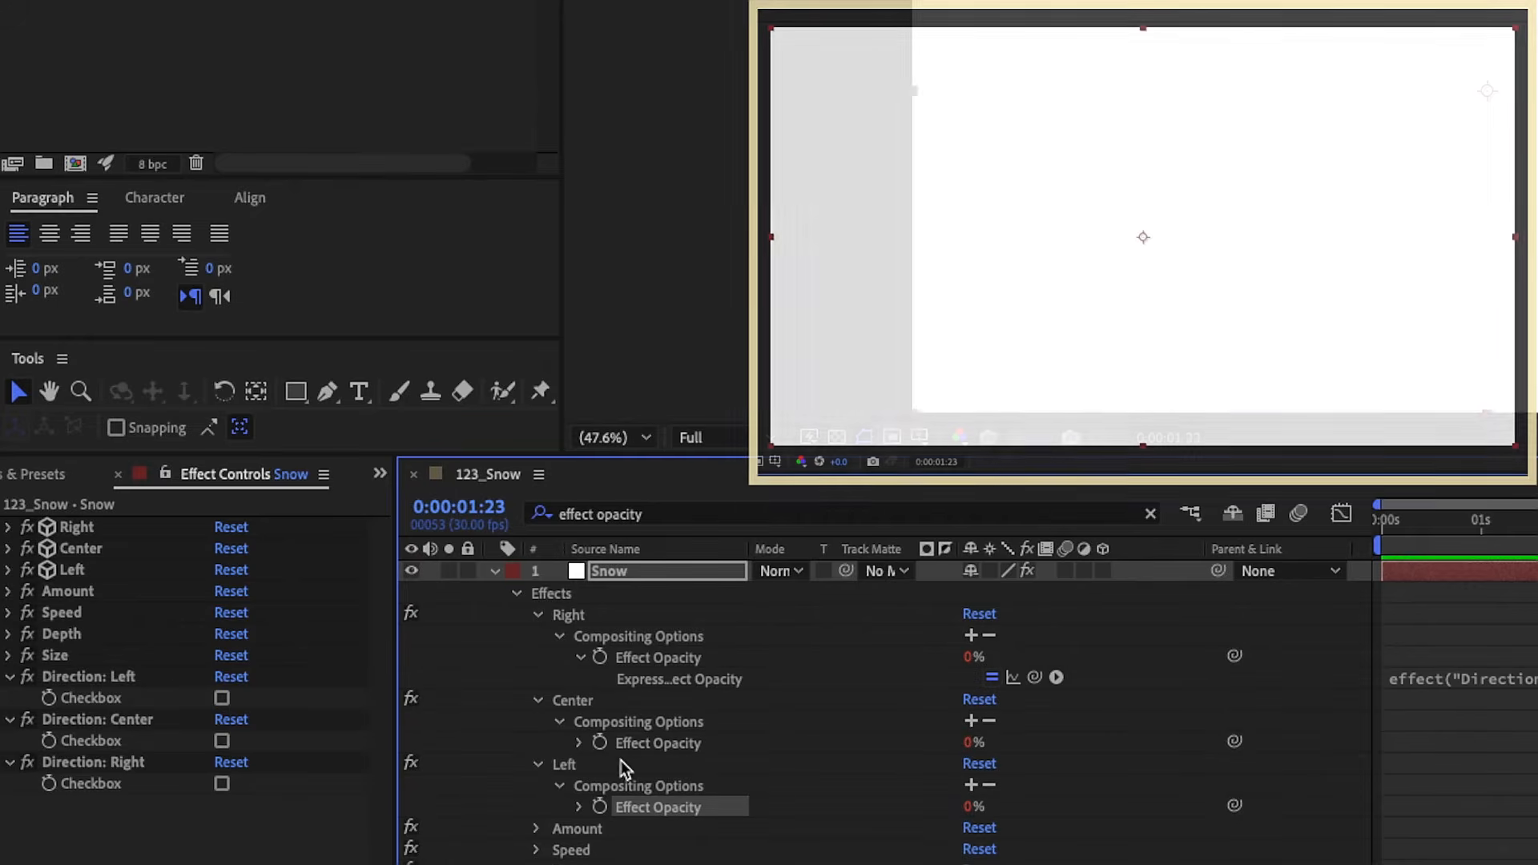
left_click(580, 742)
left_click(580, 828)
left_click(1448, 574)
left_click(1460, 569)
type("*100")
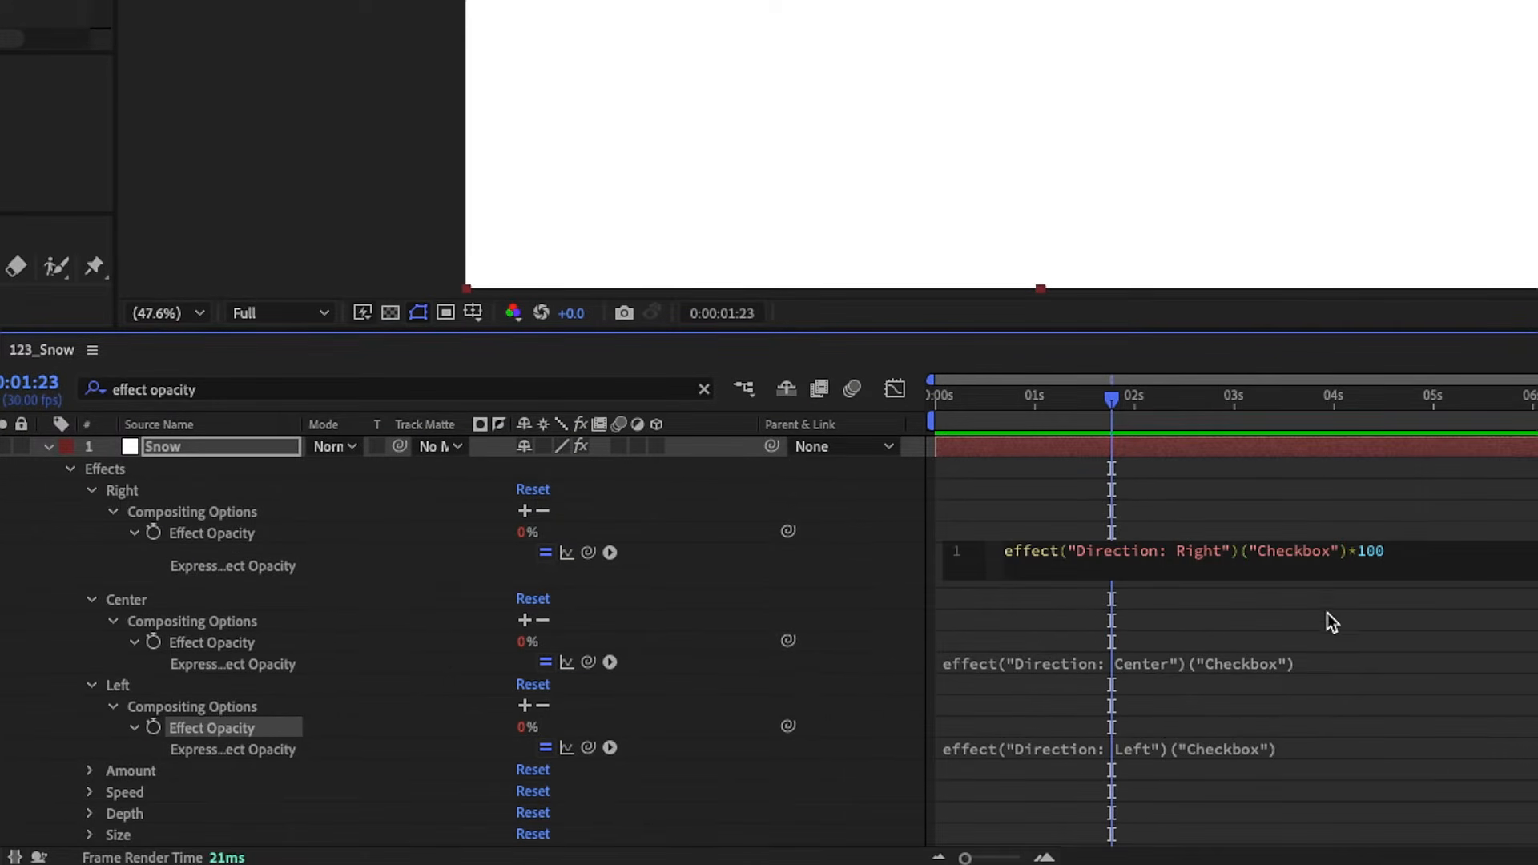
Append *100 to the Effect Opacity expressions of the Center and Left effects.
left_click(1354, 667)
left_click(1366, 663)
type("*100")
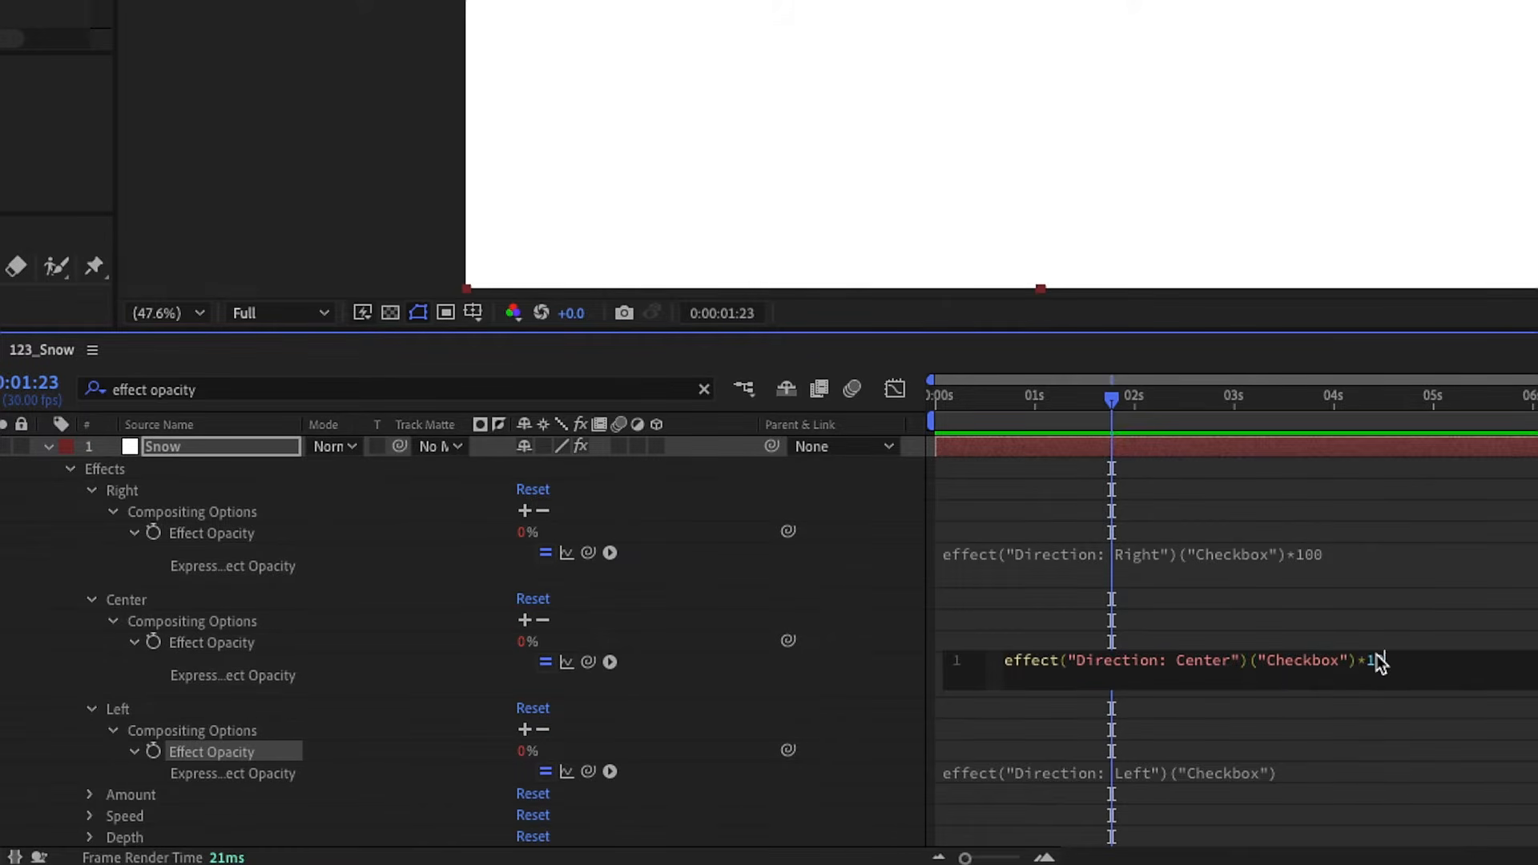
left_click(1376, 768)
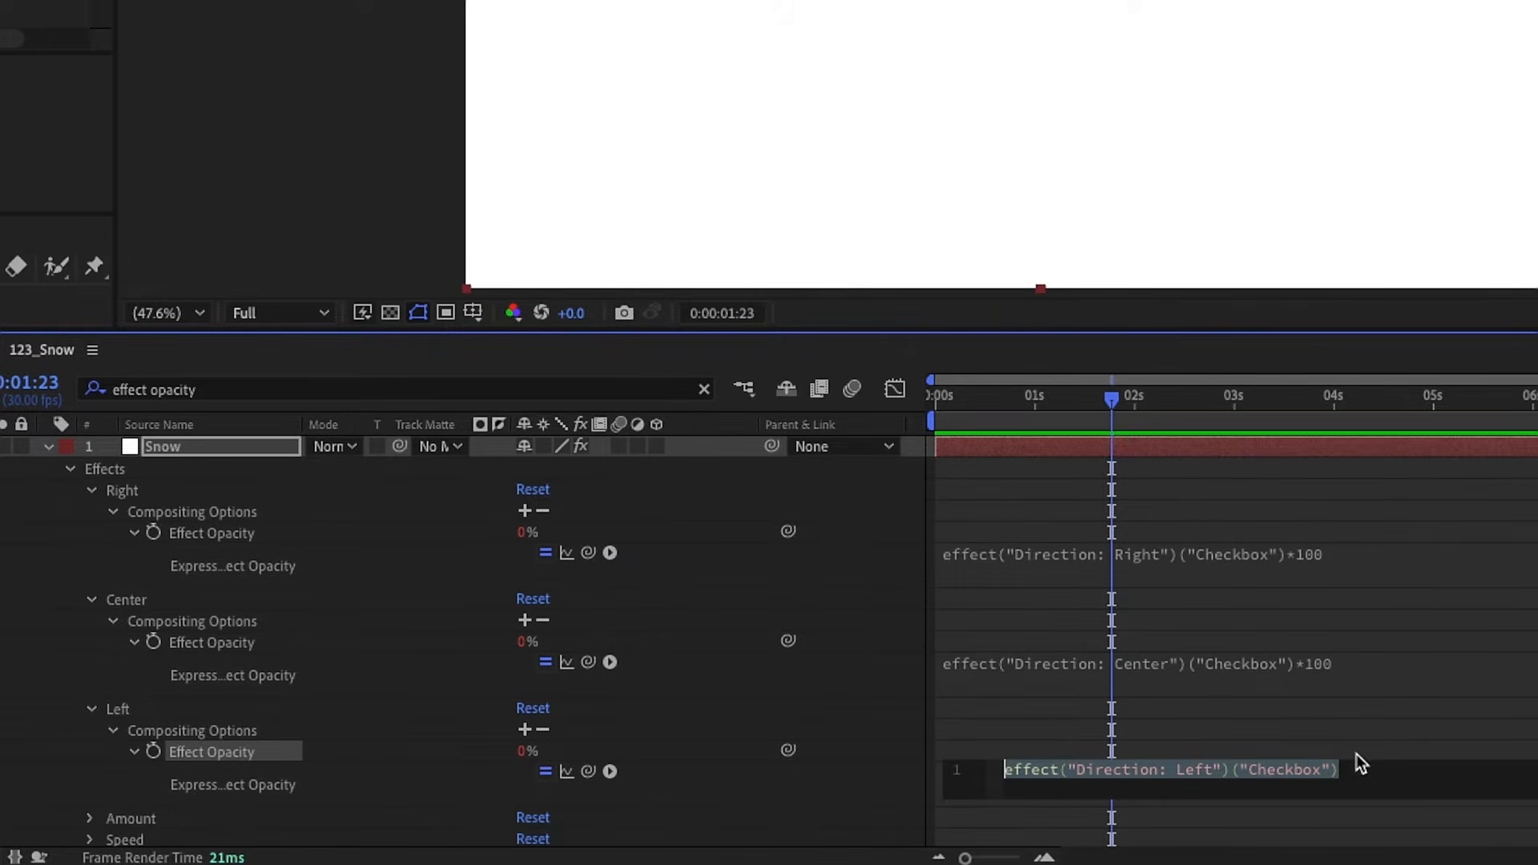
left_click(1363, 766)
type("*100")
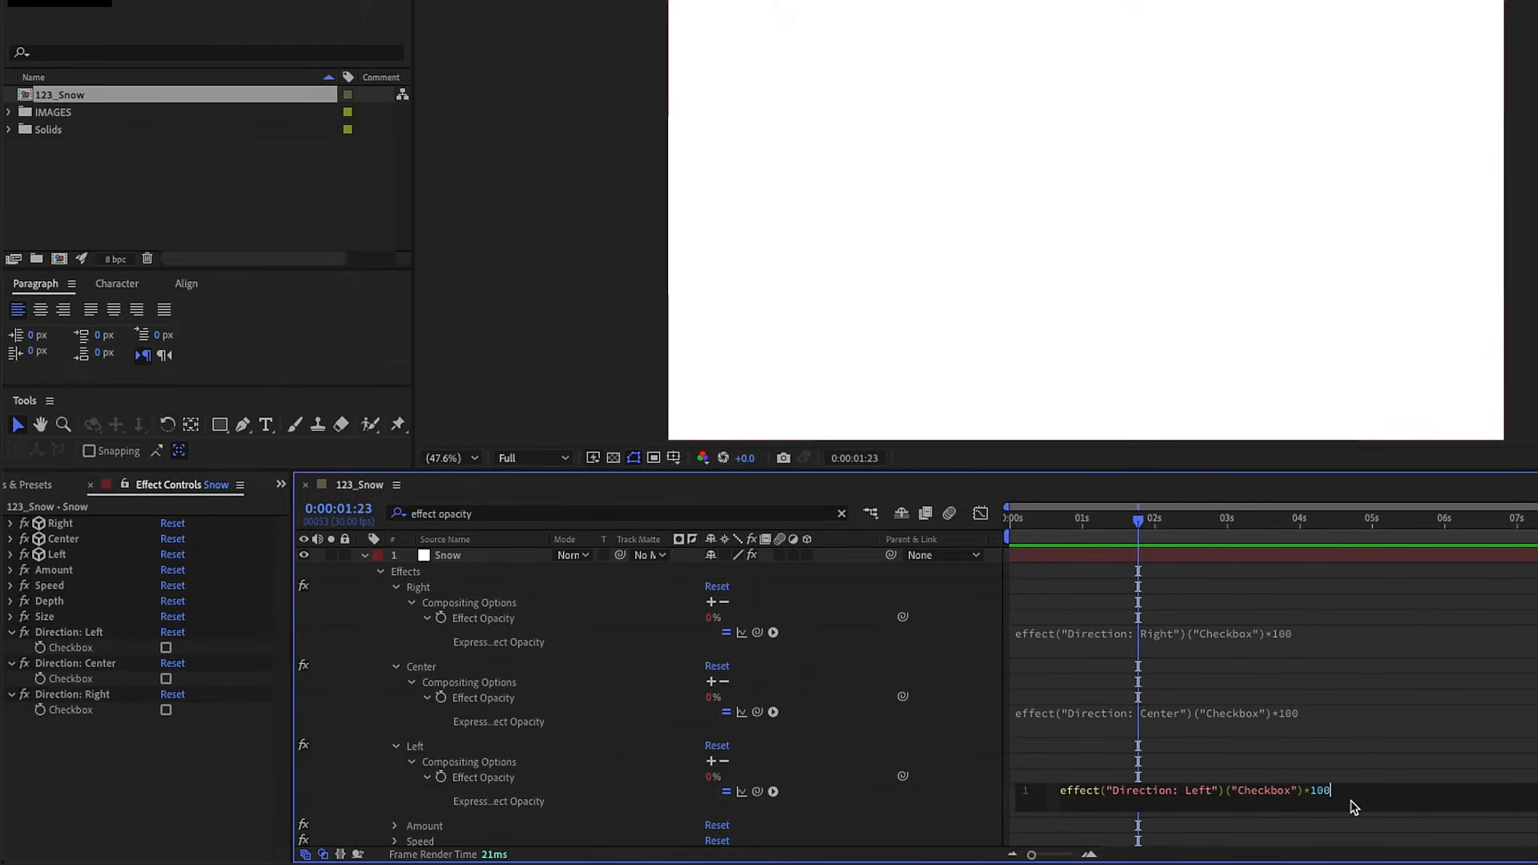
left_click(968, 673)
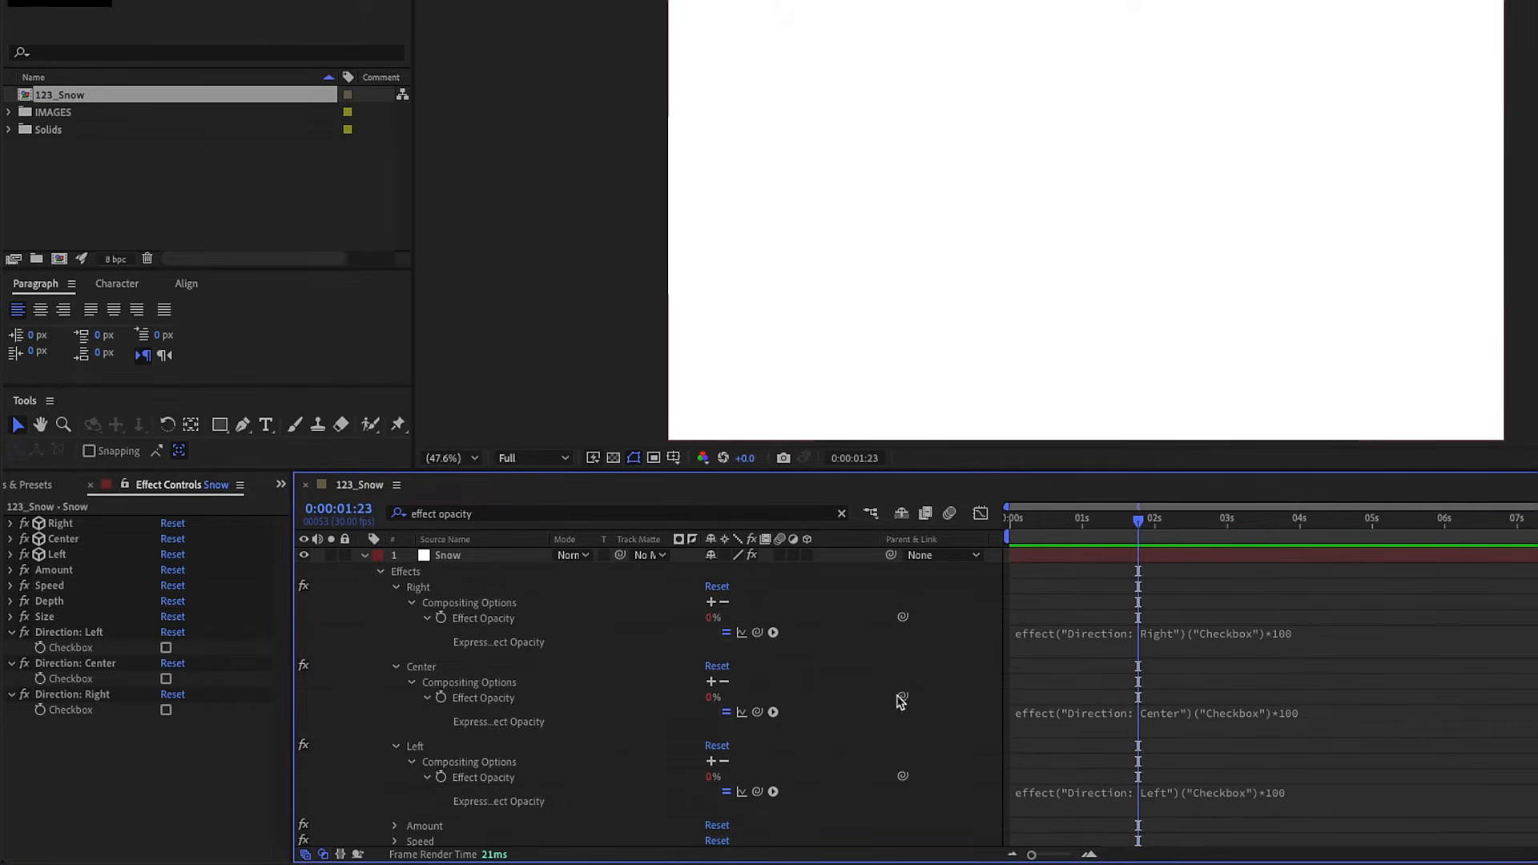
Test the Left, Center and Right direction checkboxes one at a time with a preview, leaving only Direction: Right enabled.
left_click(71, 639)
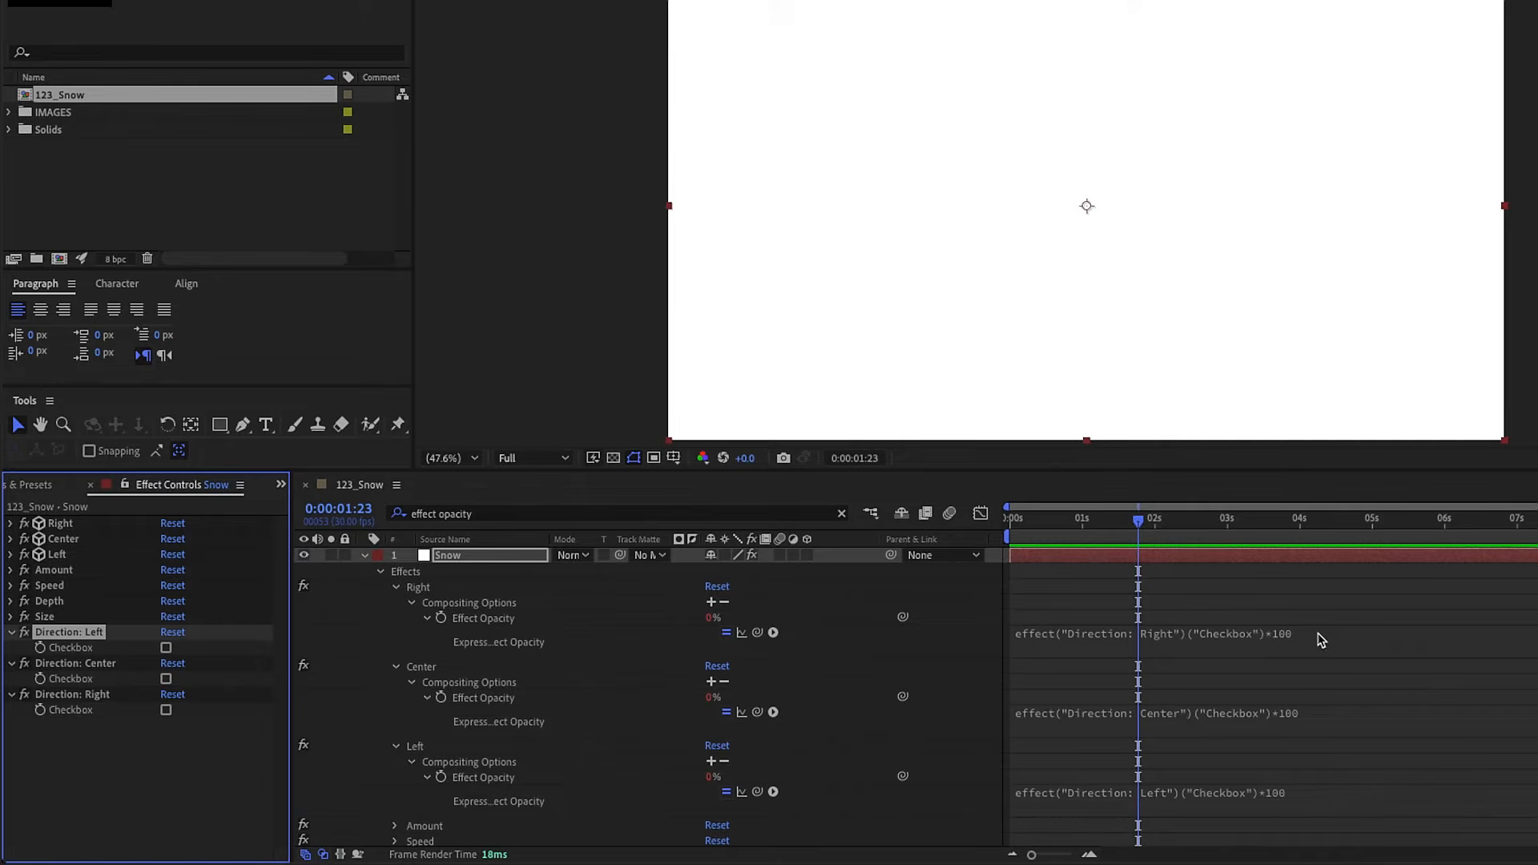
left_click(166, 649)
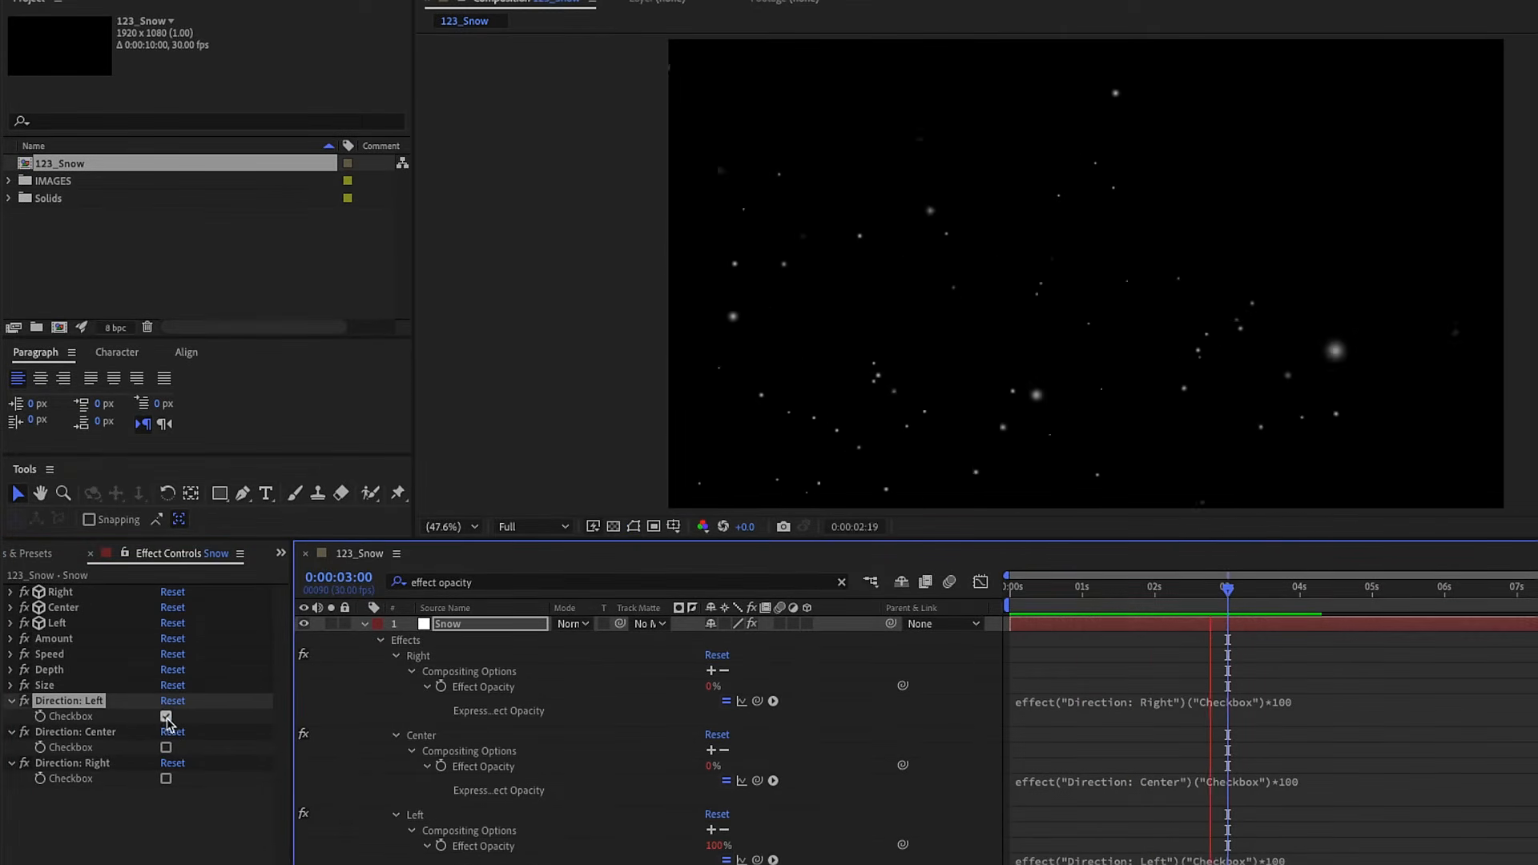
left_click(166, 747)
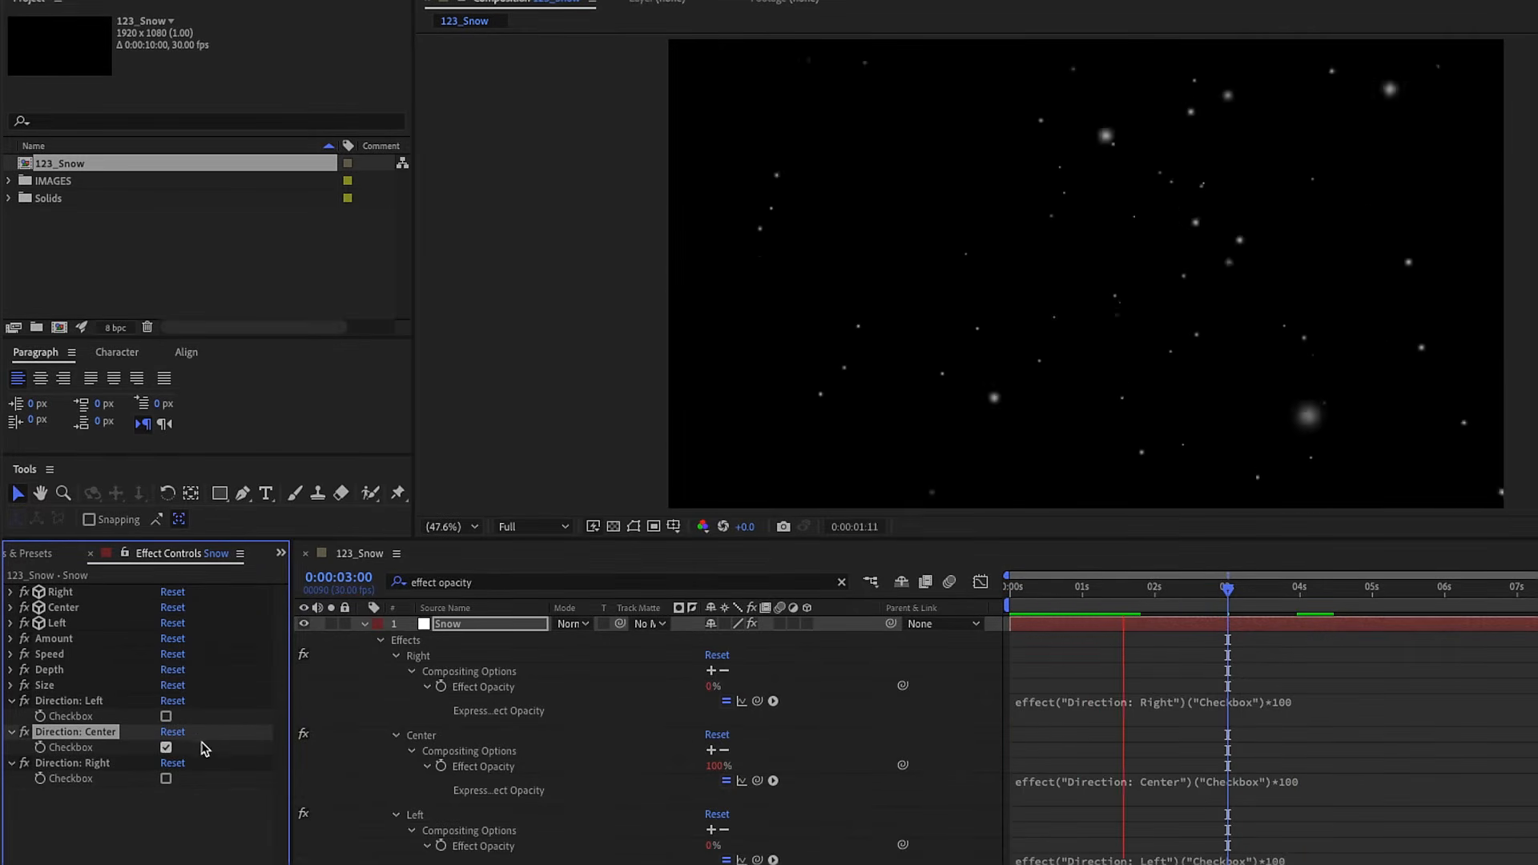
left_click(165, 748)
left_click(166, 780)
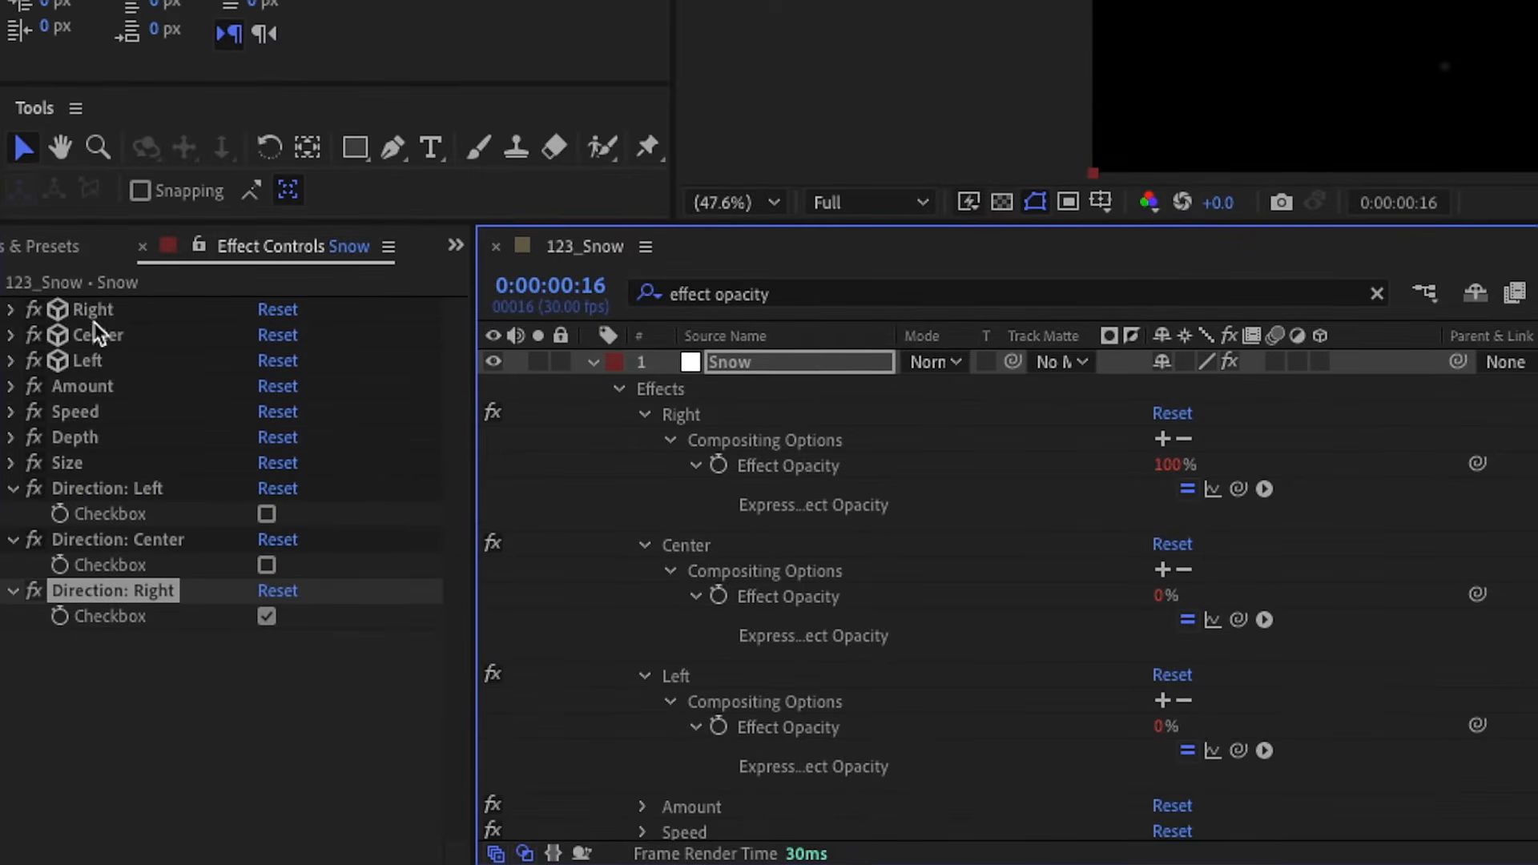
Rename the Right particle effect to "X_DO NOT DELETE".
left_click(95, 315)
key("Return")
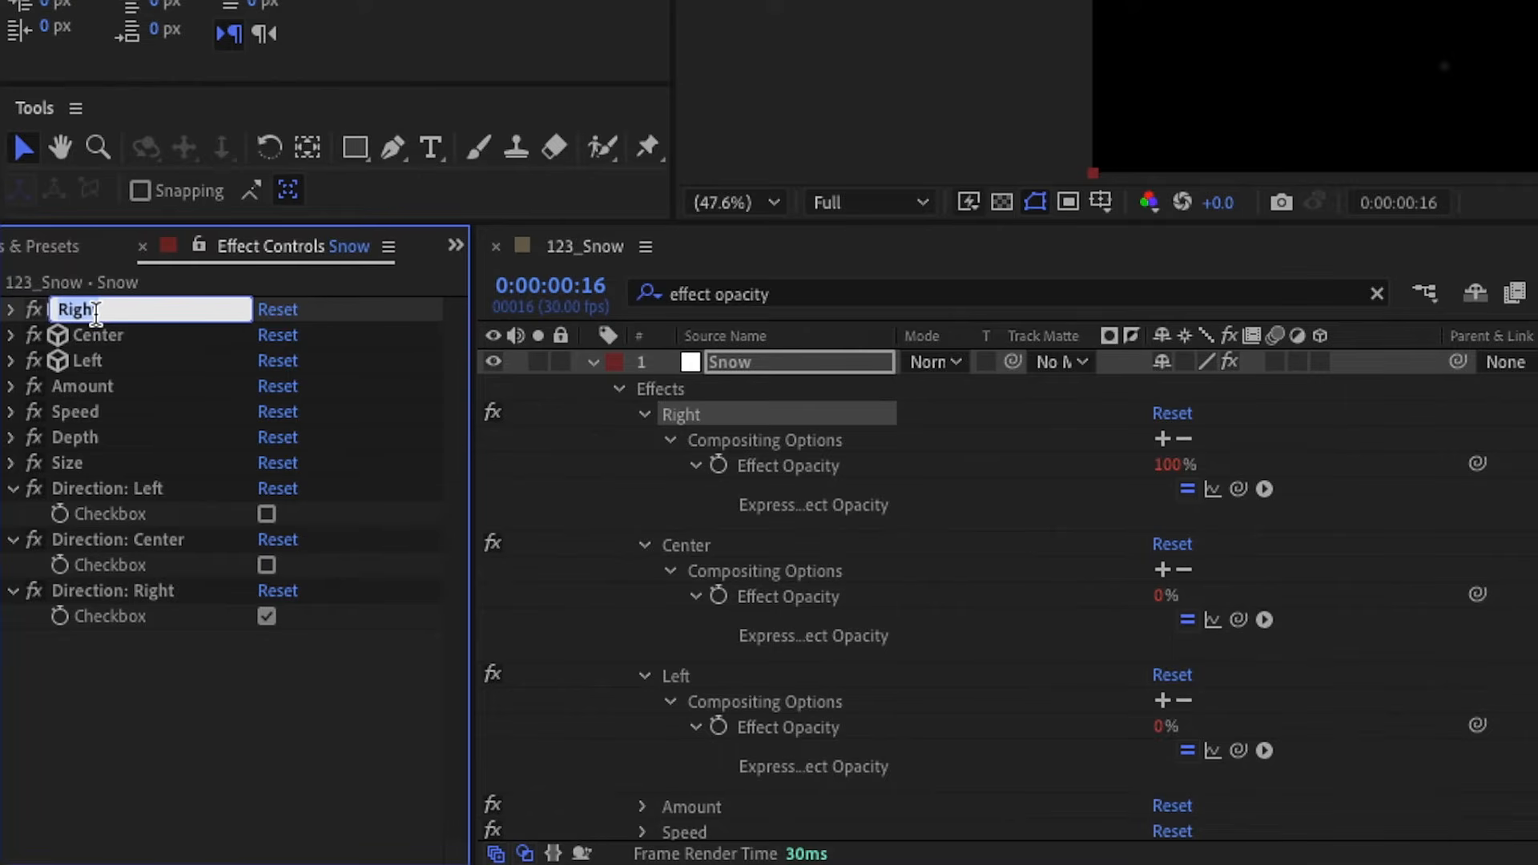
type("X_DO NOT DELETE")
key("Return")
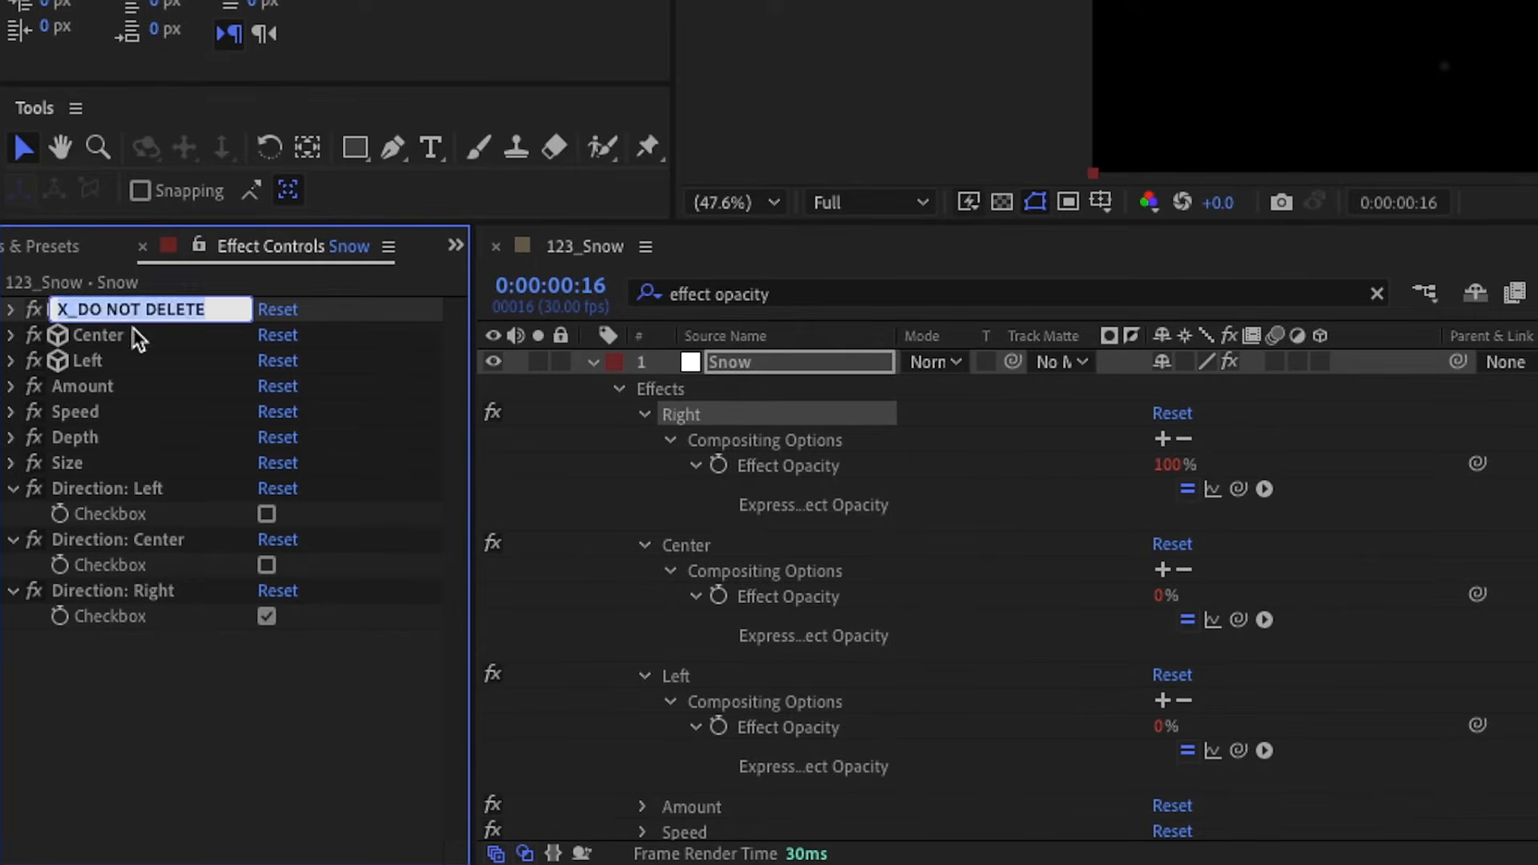
Rename the Center and Left particle effects to "X_DO NOT DELETE".
left_click(133, 329)
key("Return")
type("X_DO NOT DELETE")
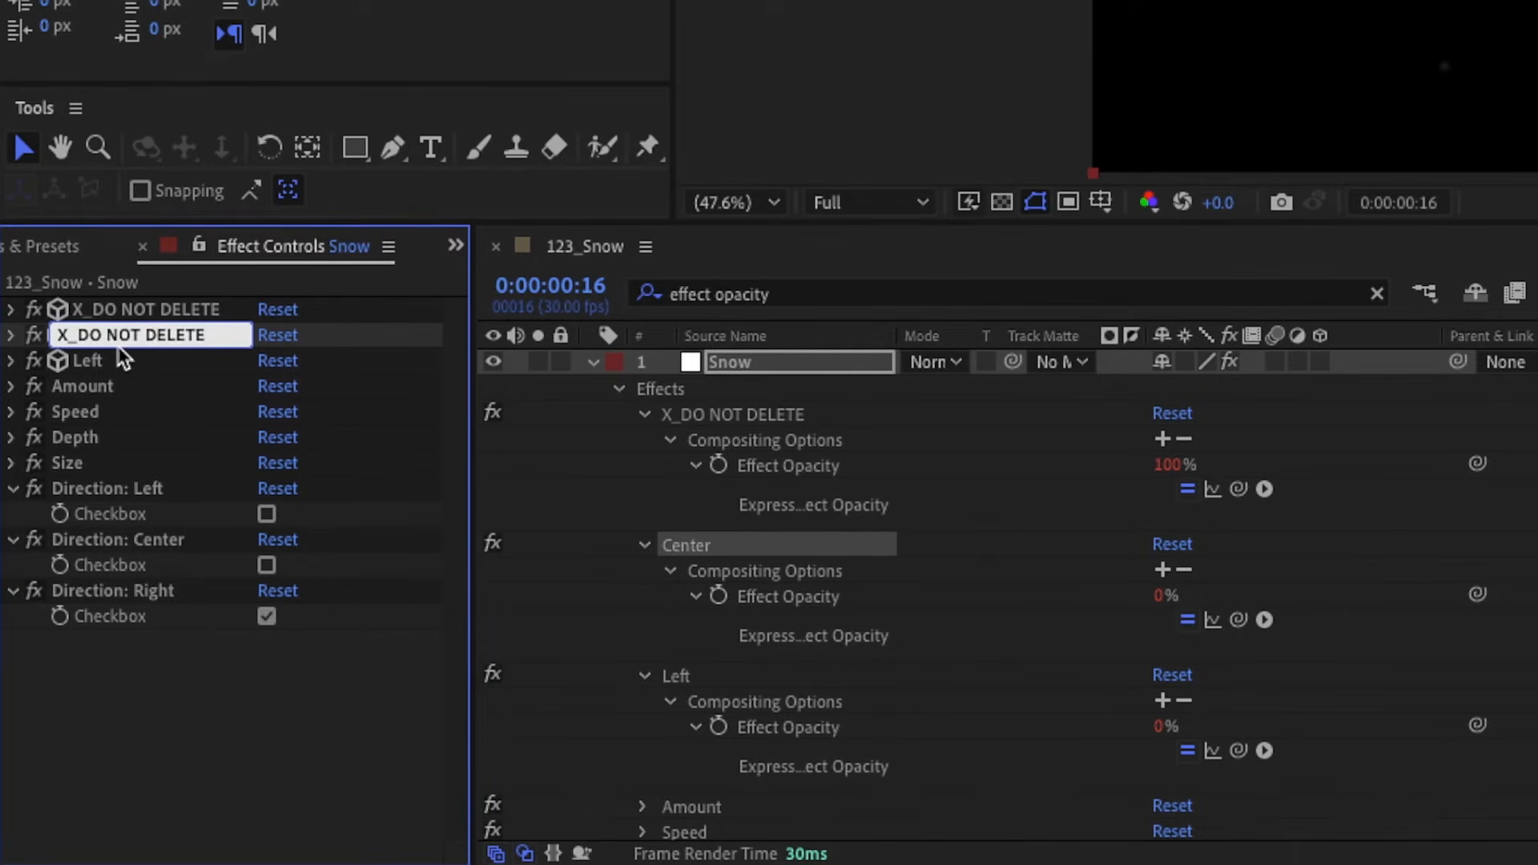
key("Return")
left_click(121, 362)
key("Return")
type("X_DO NOT DELETE")
key("Return")
Move the three X_DO NOT DELETE effects to the end of the effect stack and the three Direction checkboxes above Amount.
left_click(107, 309, "shift")
left_click_drag(118, 362, 131, 702)
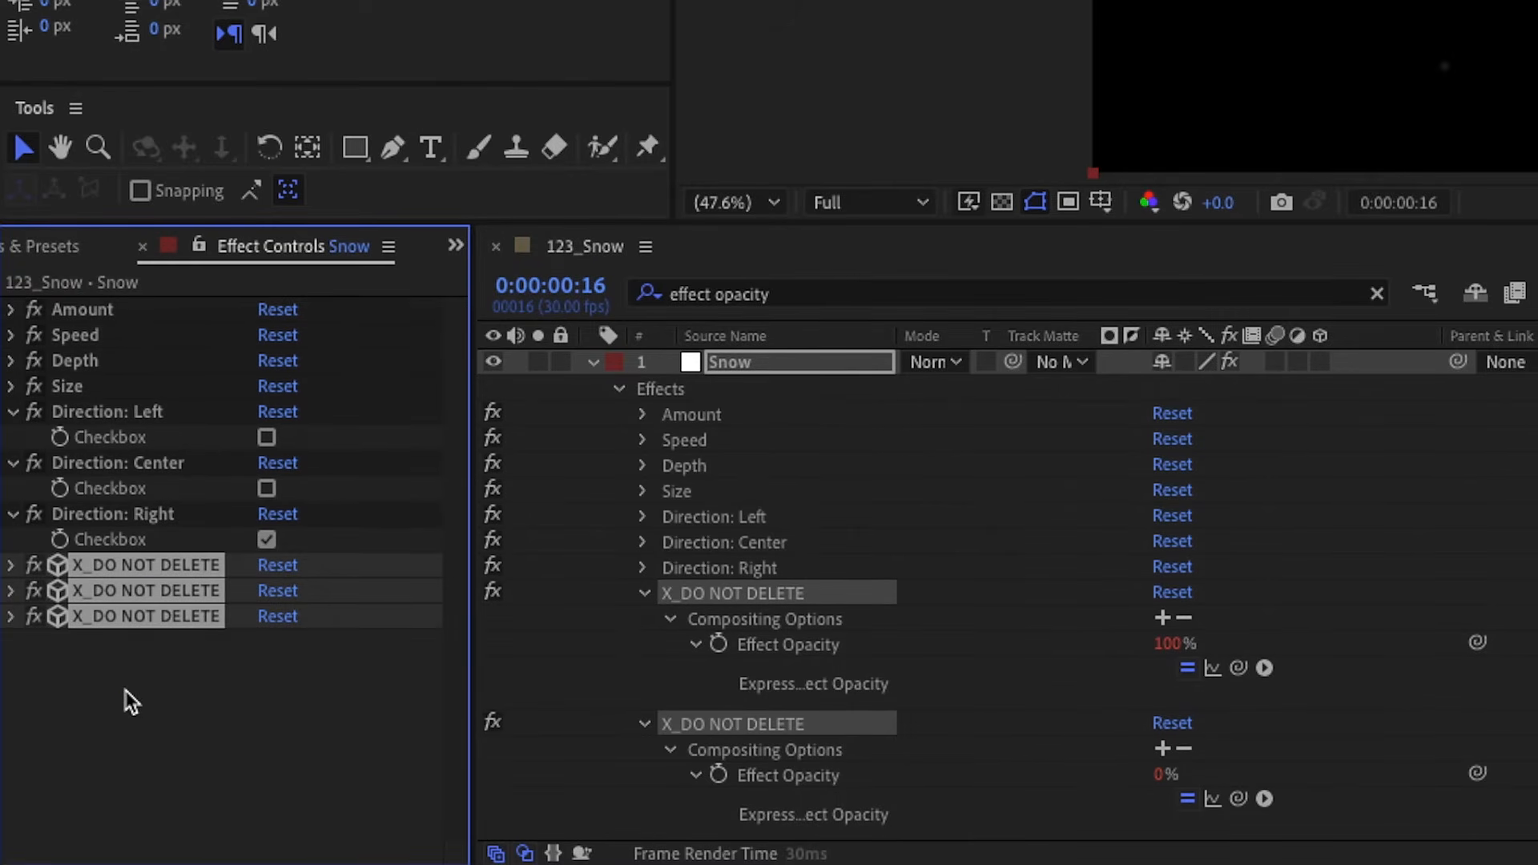
left_click(100, 411)
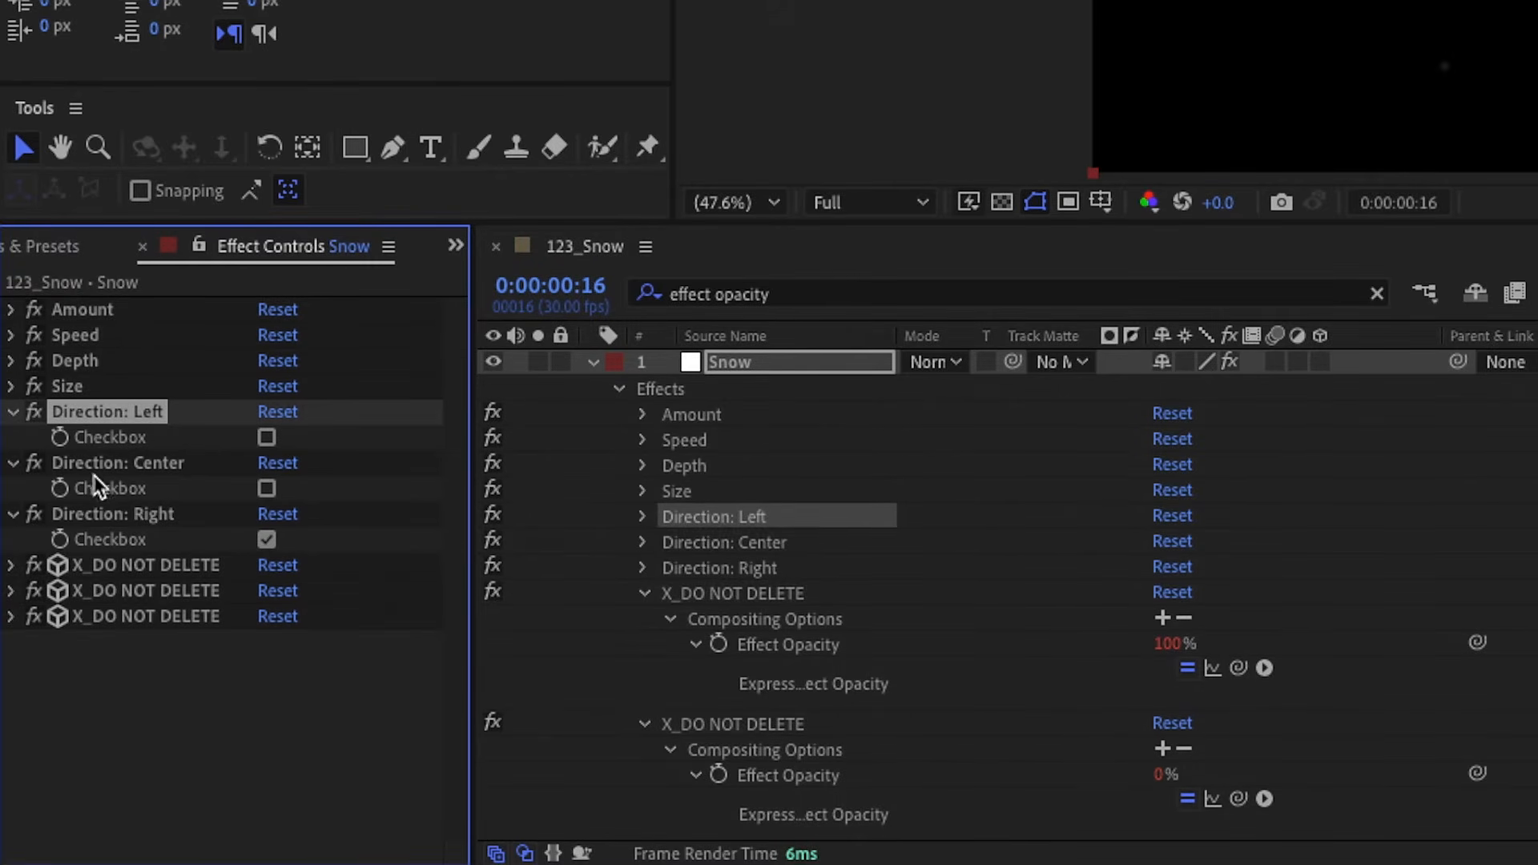
left_click(104, 512, "shift")
left_click_drag(102, 365, 96, 305)
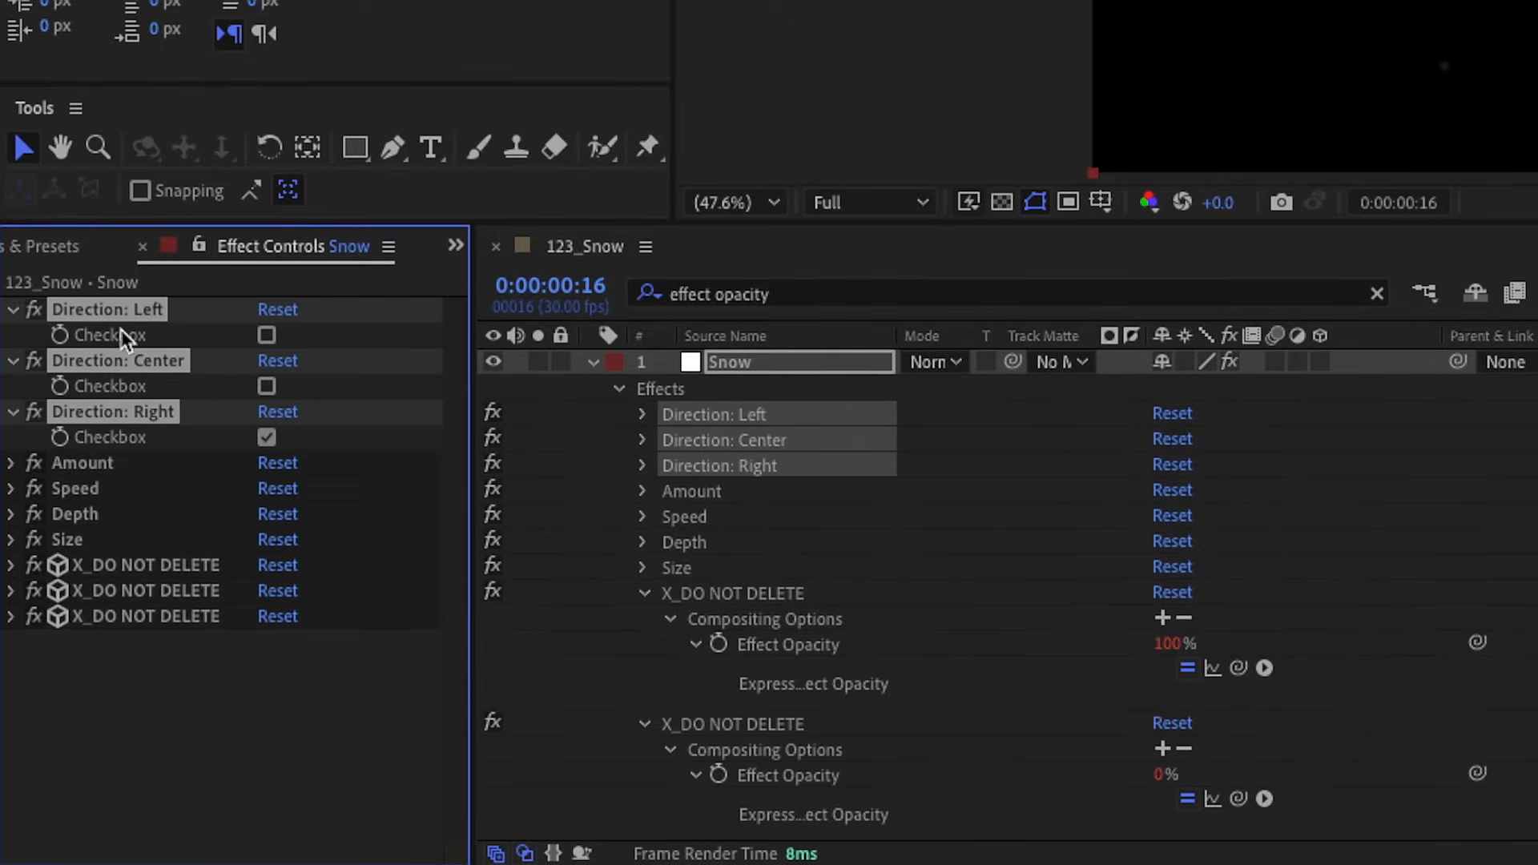
Expand the Amount, Speed, Depth and Size sliders and preview the snow briefly.
left_click(13, 465)
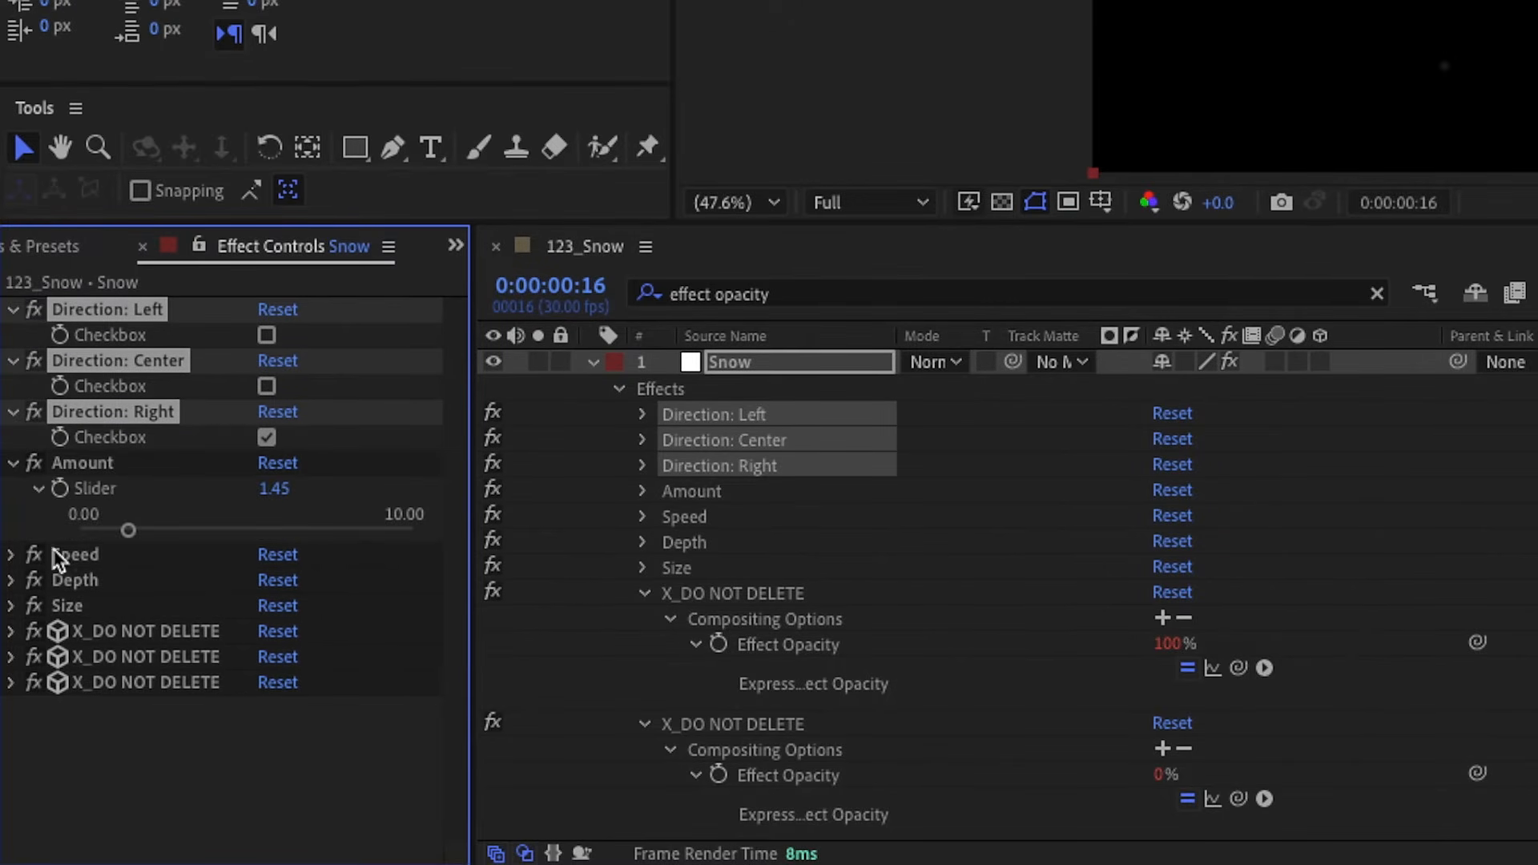
left_click(11, 555)
left_click(12, 647)
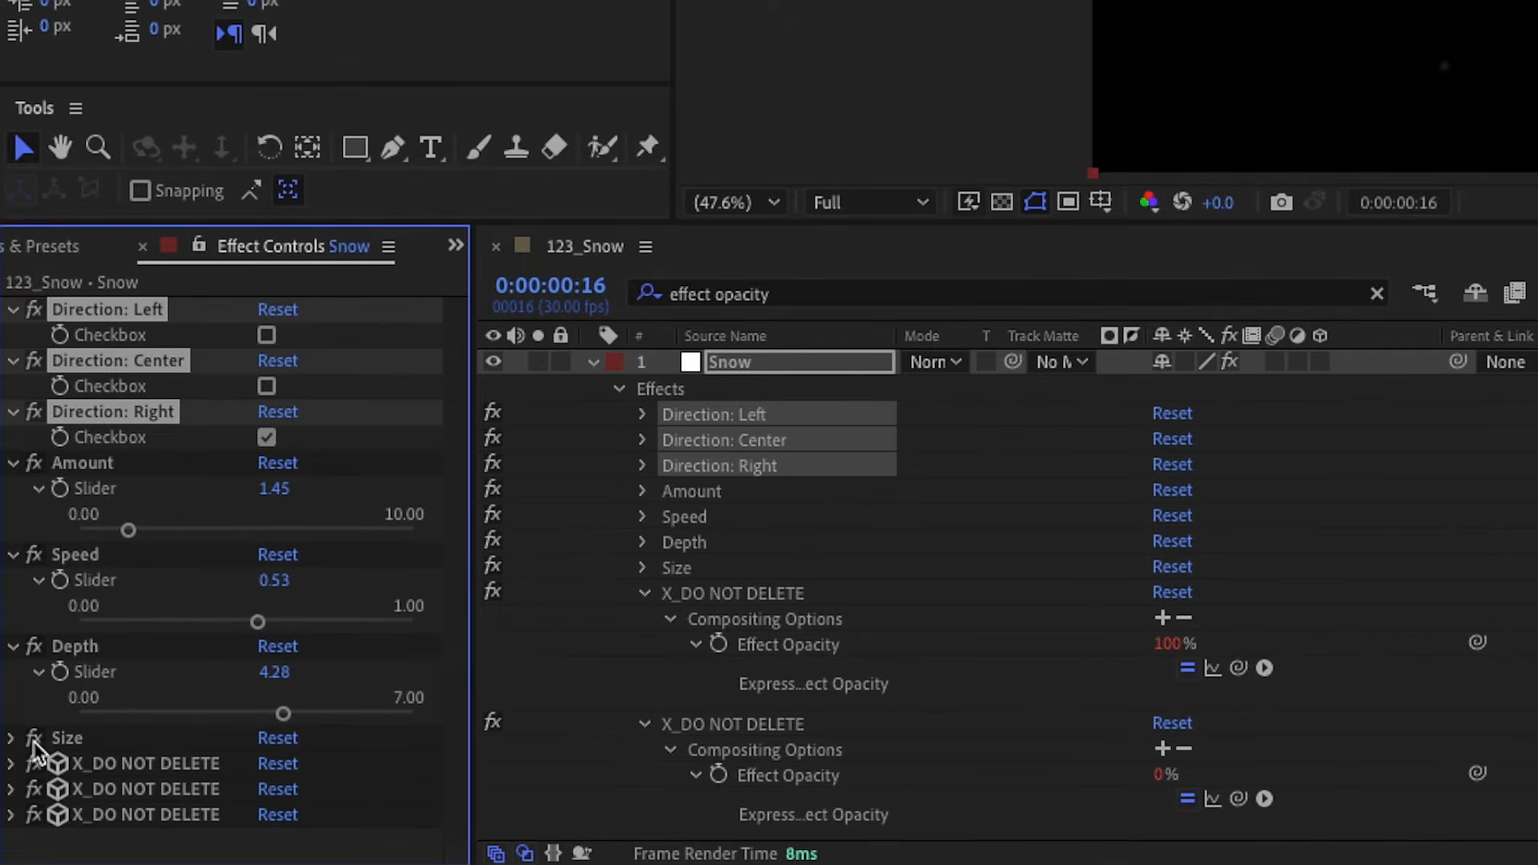
left_click(13, 738)
key("space")
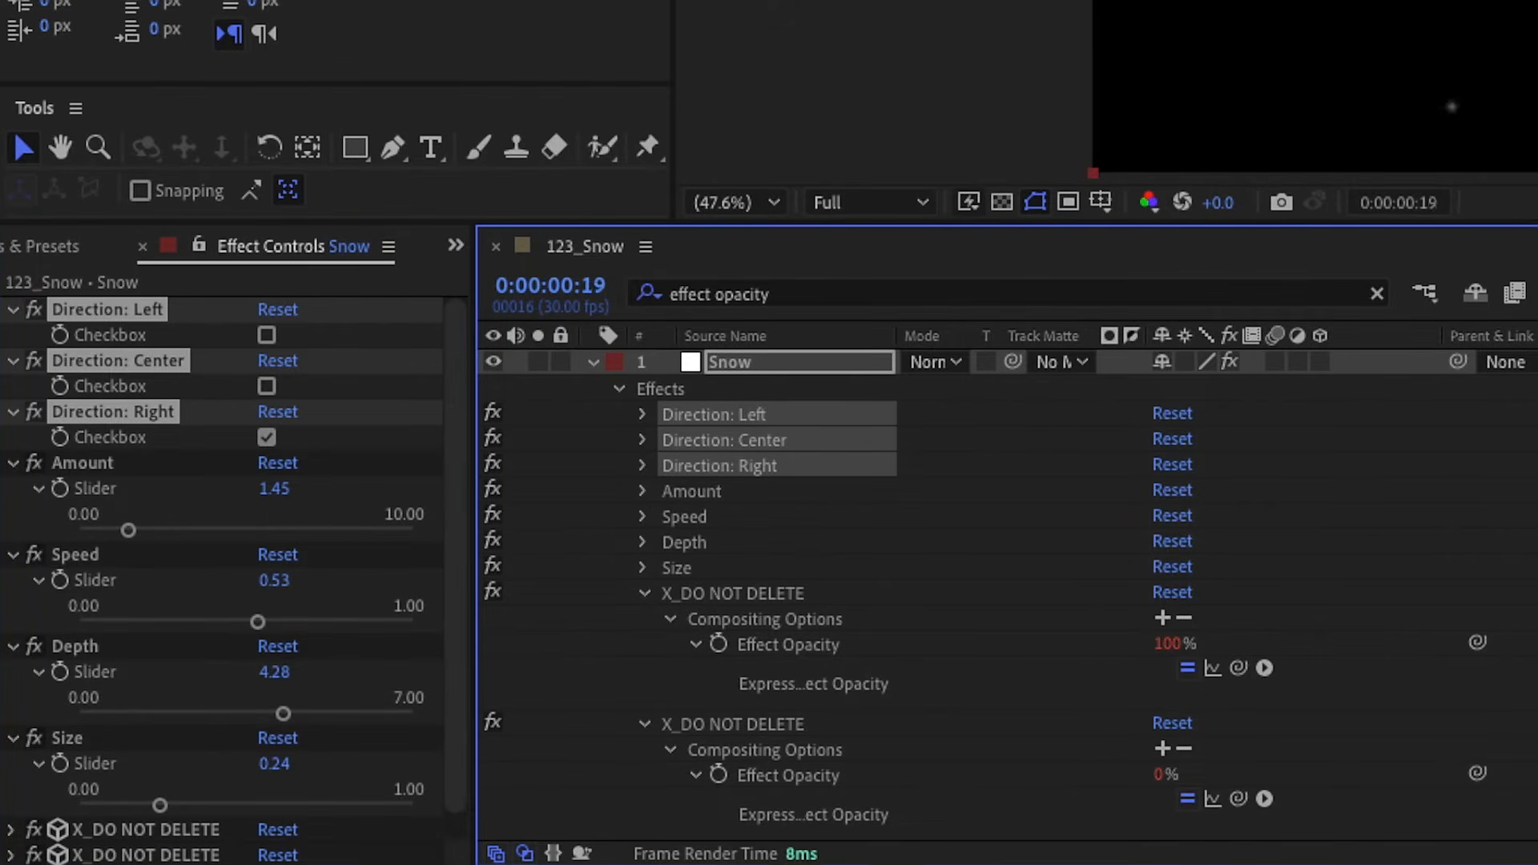
key("space")
Remove the effect opacity filter from the timeline and select both the Effects and Transform groups of the Snow layer.
left_click(593, 362)
left_click(716, 354)
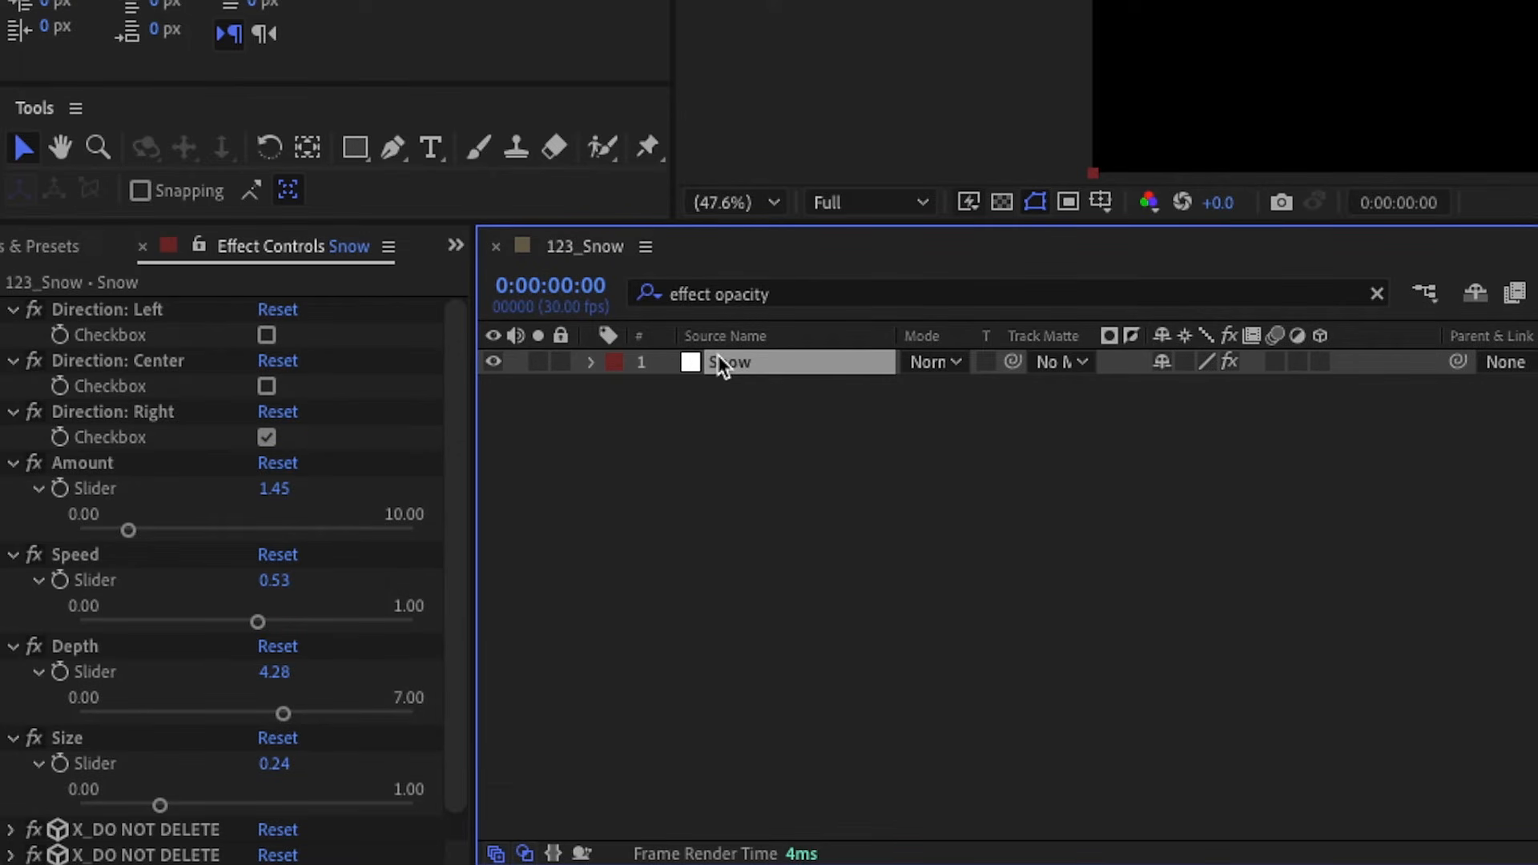
left_click(593, 362)
left_click(618, 390)
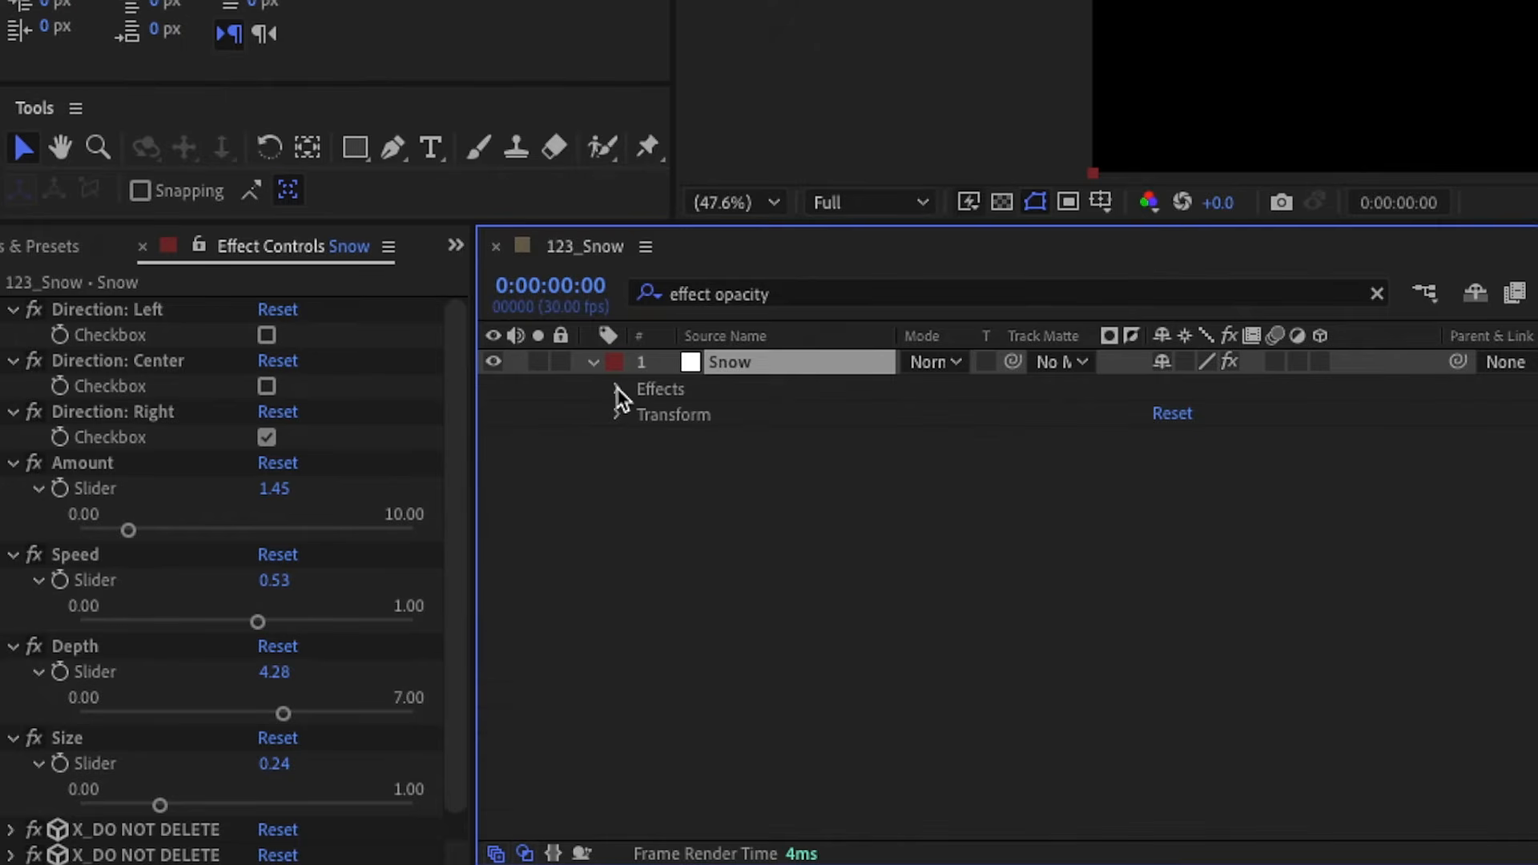
left_click(1378, 295)
left_click(586, 362)
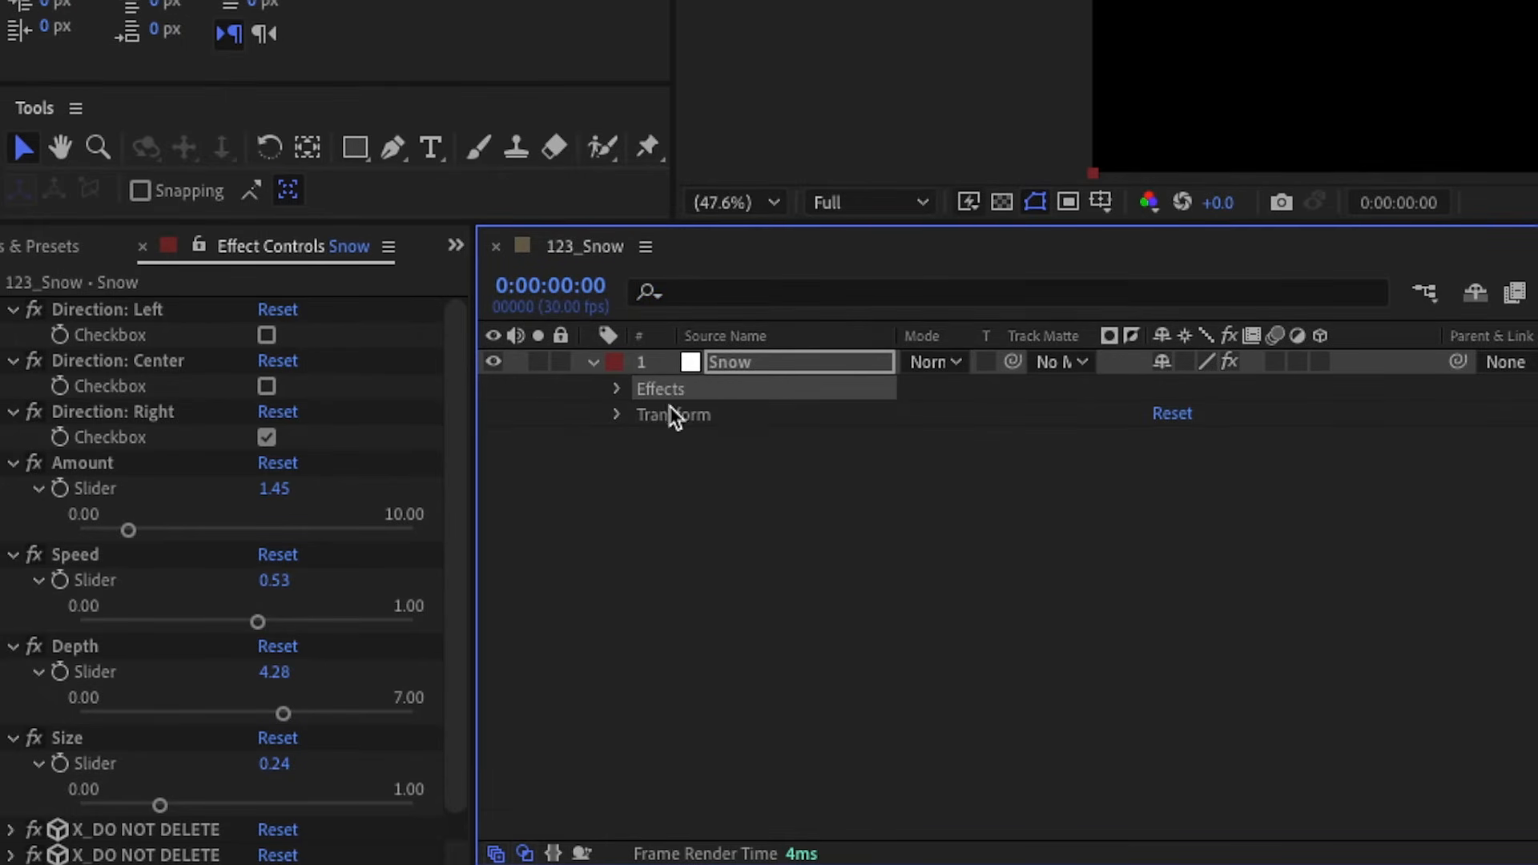
left_click(671, 406, "shift")
Save the selected properties as an animation preset named Snow_Effect in the 7 Minute AE folder under User Presets.
left_click(721, 24)
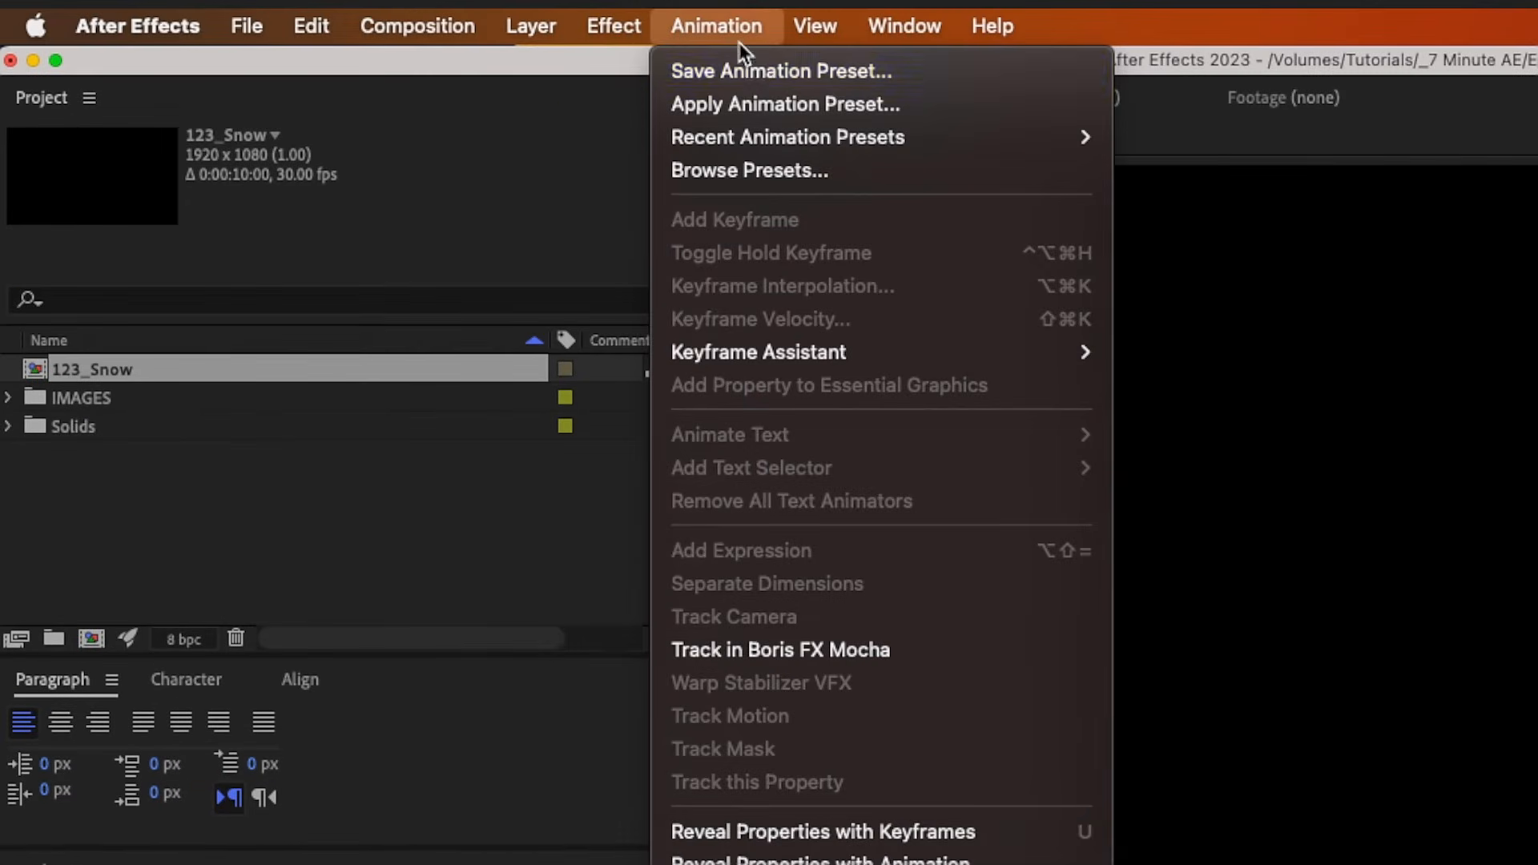
left_click(757, 63)
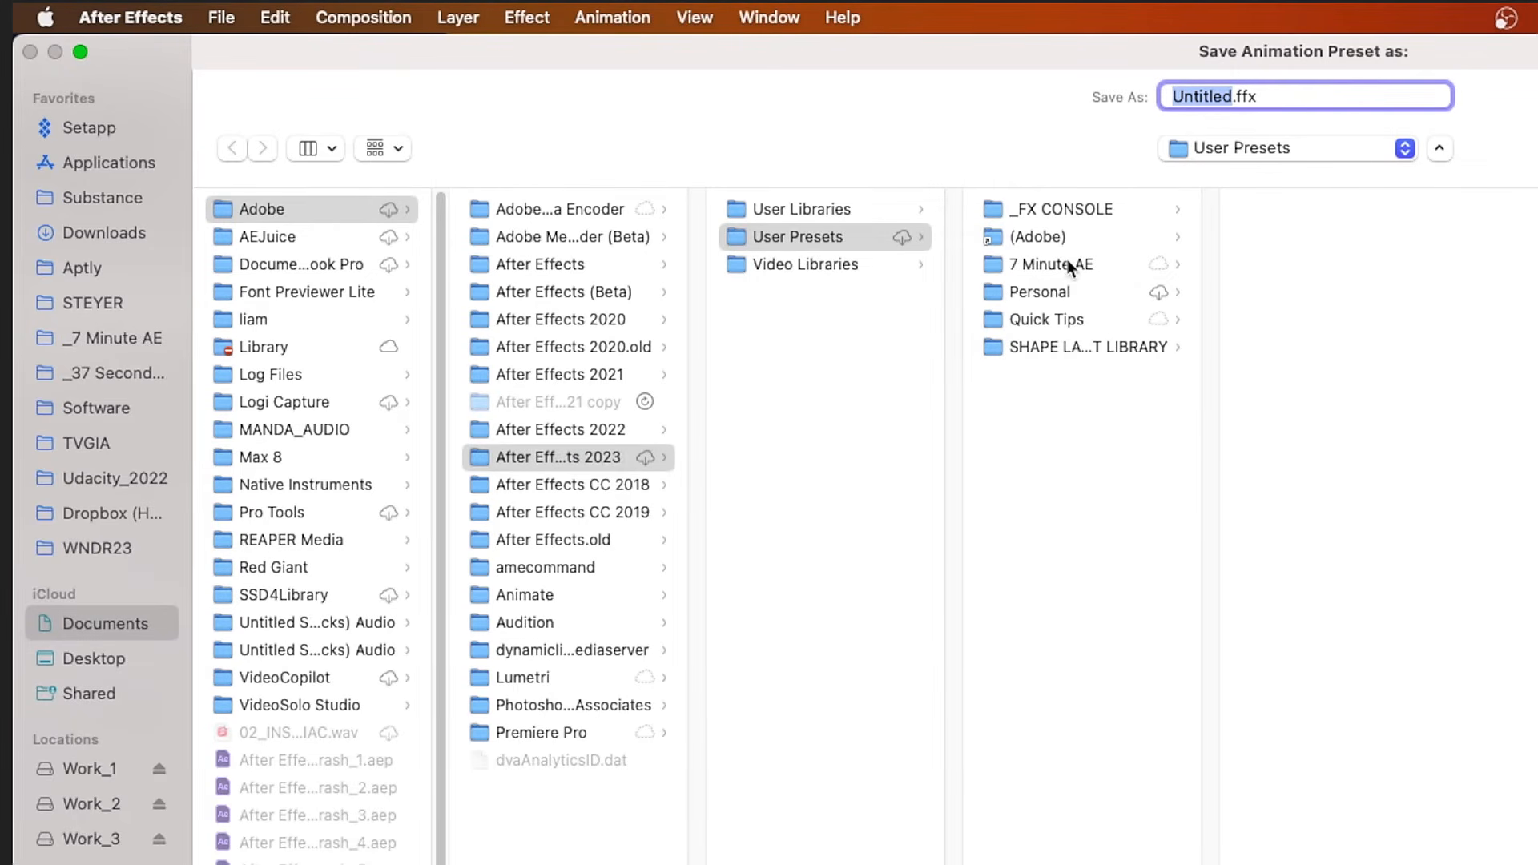
left_click(1042, 265)
left_click(1314, 102)
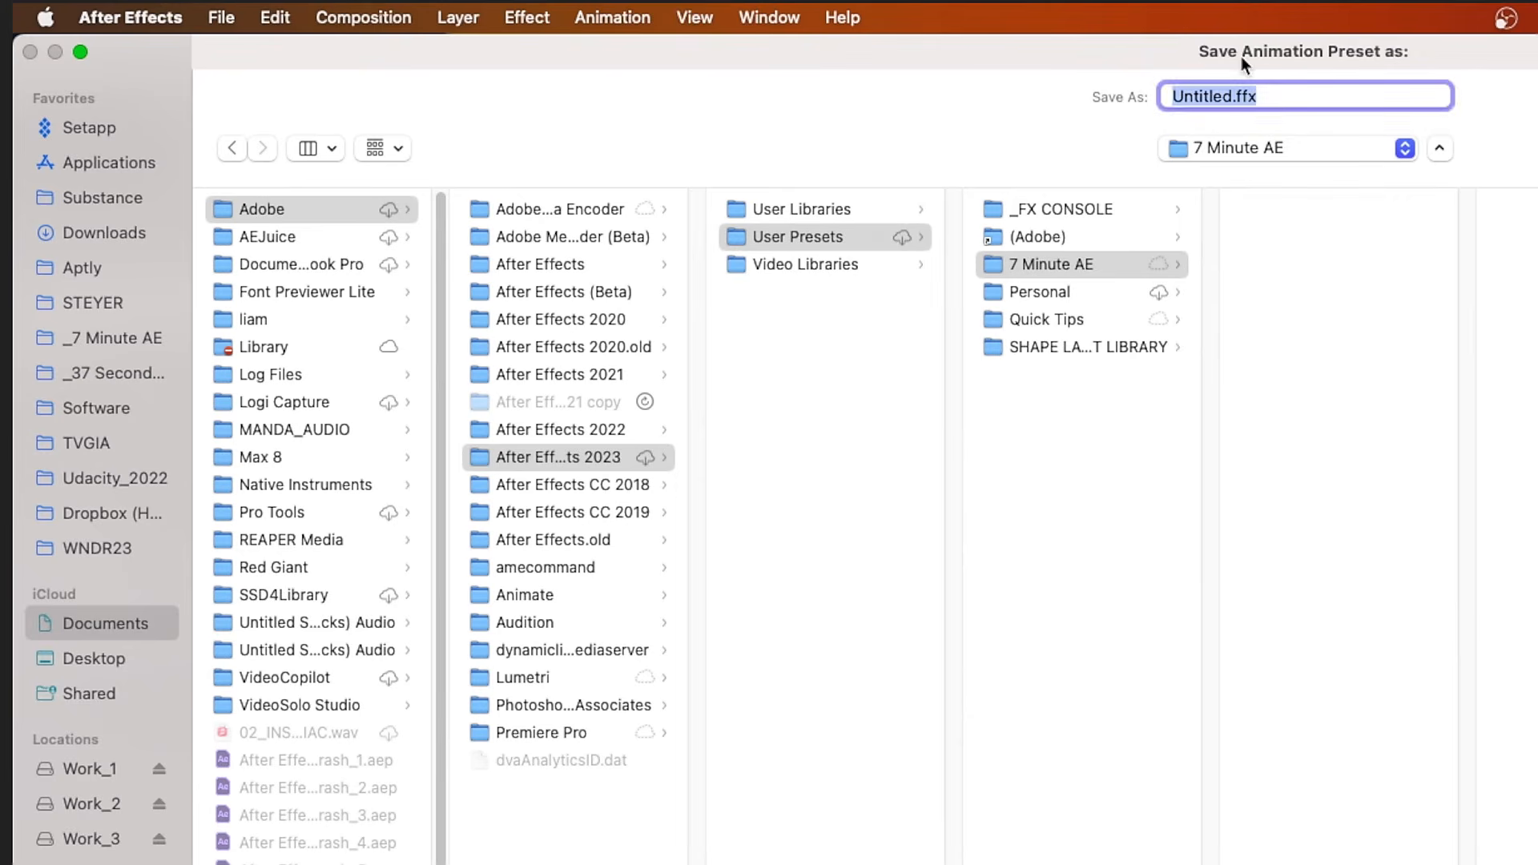
type("Snow")
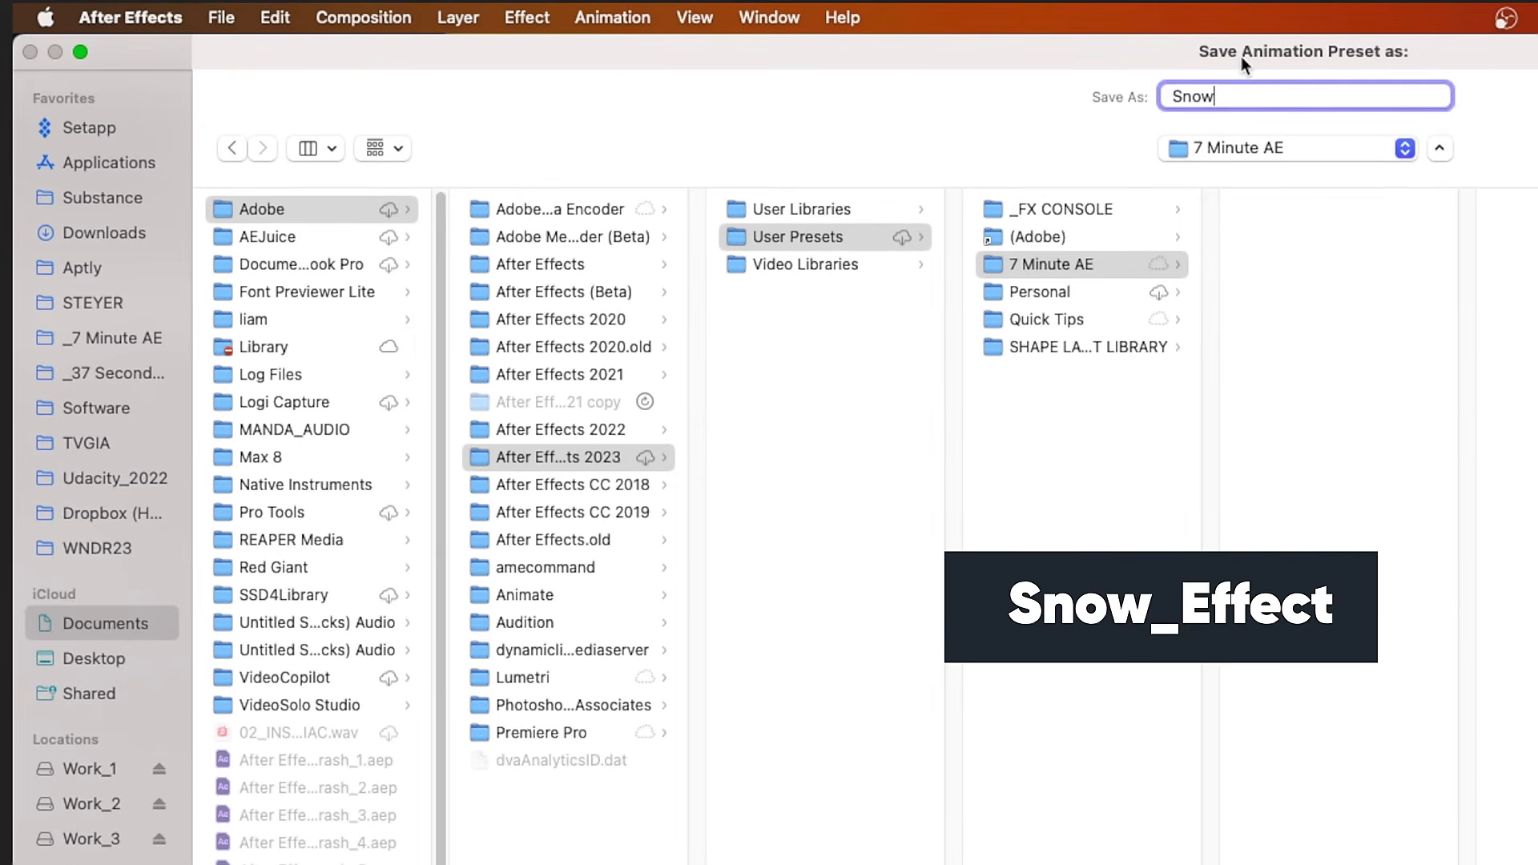
type("_Effect")
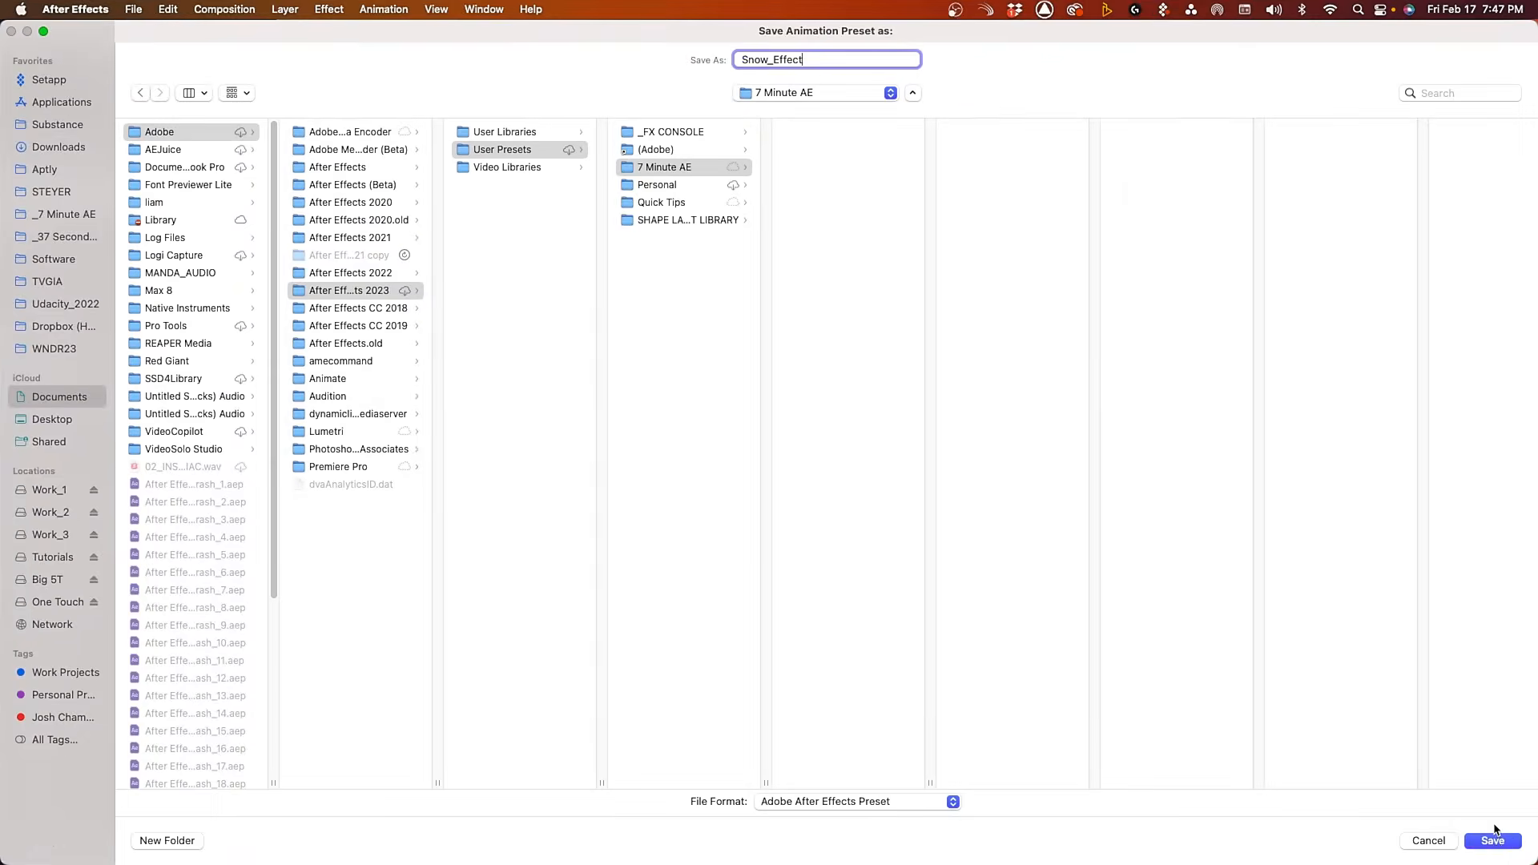
left_click(1493, 840)
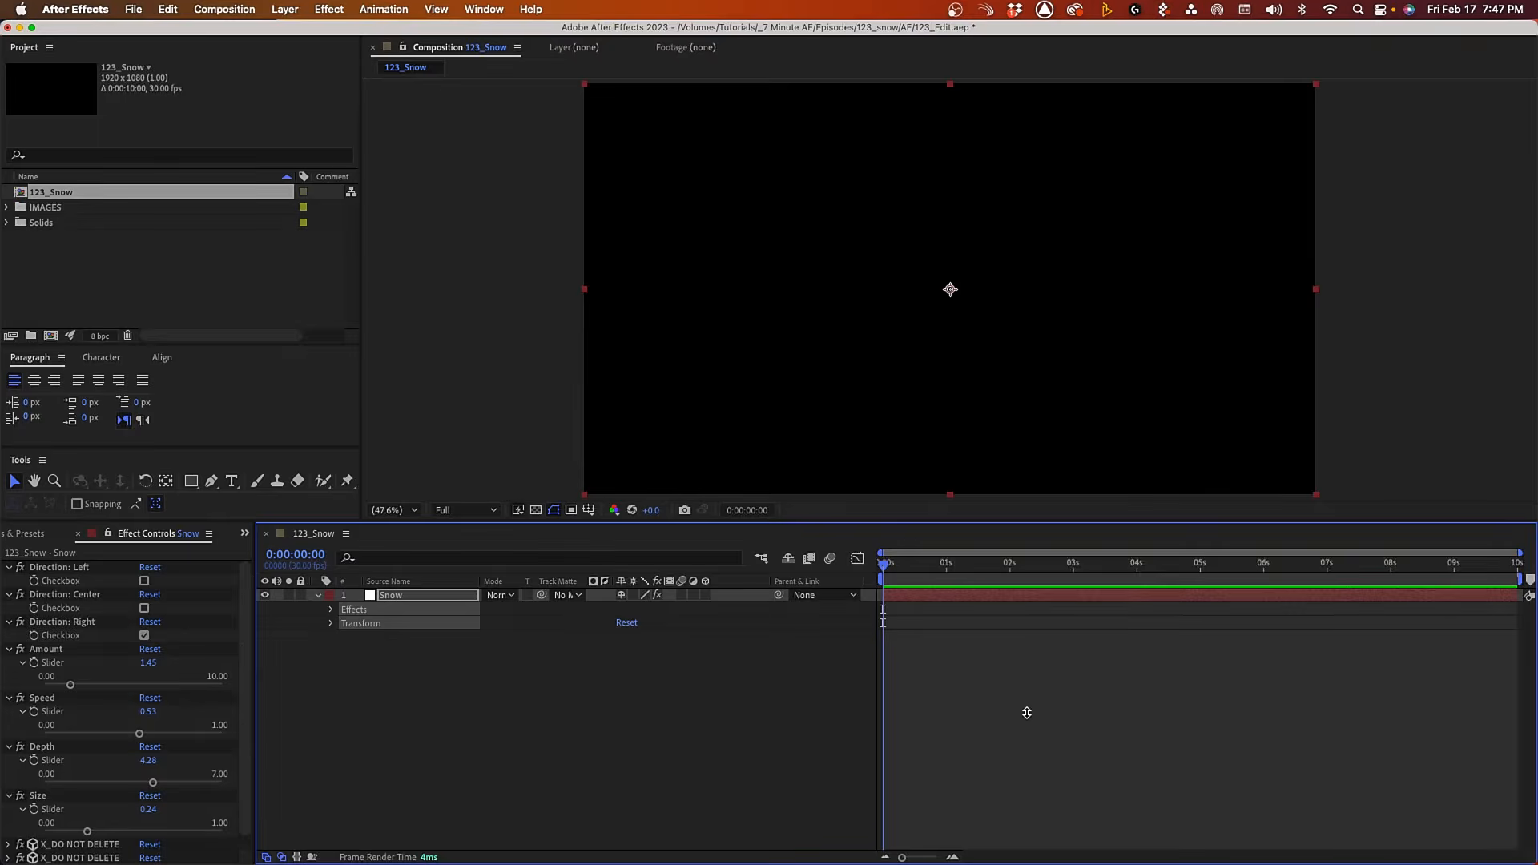
Delete the Snow layer, search the presets for "snow_Ef" and apply Snow_Effect to the empty composition.
left_click(451, 596)
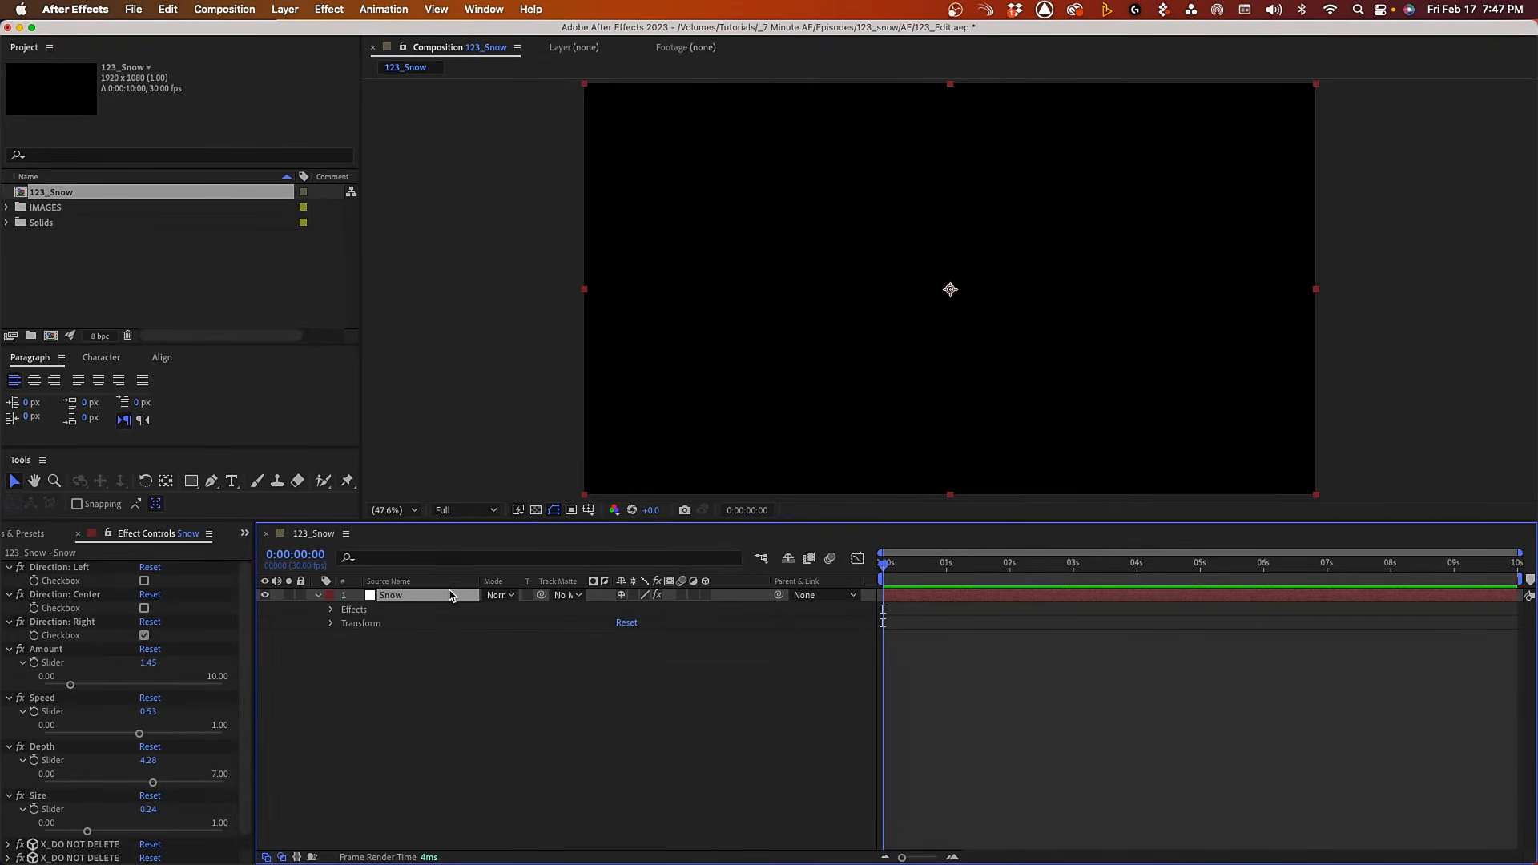
key("Delete")
left_click(40, 534)
left_click(69, 551)
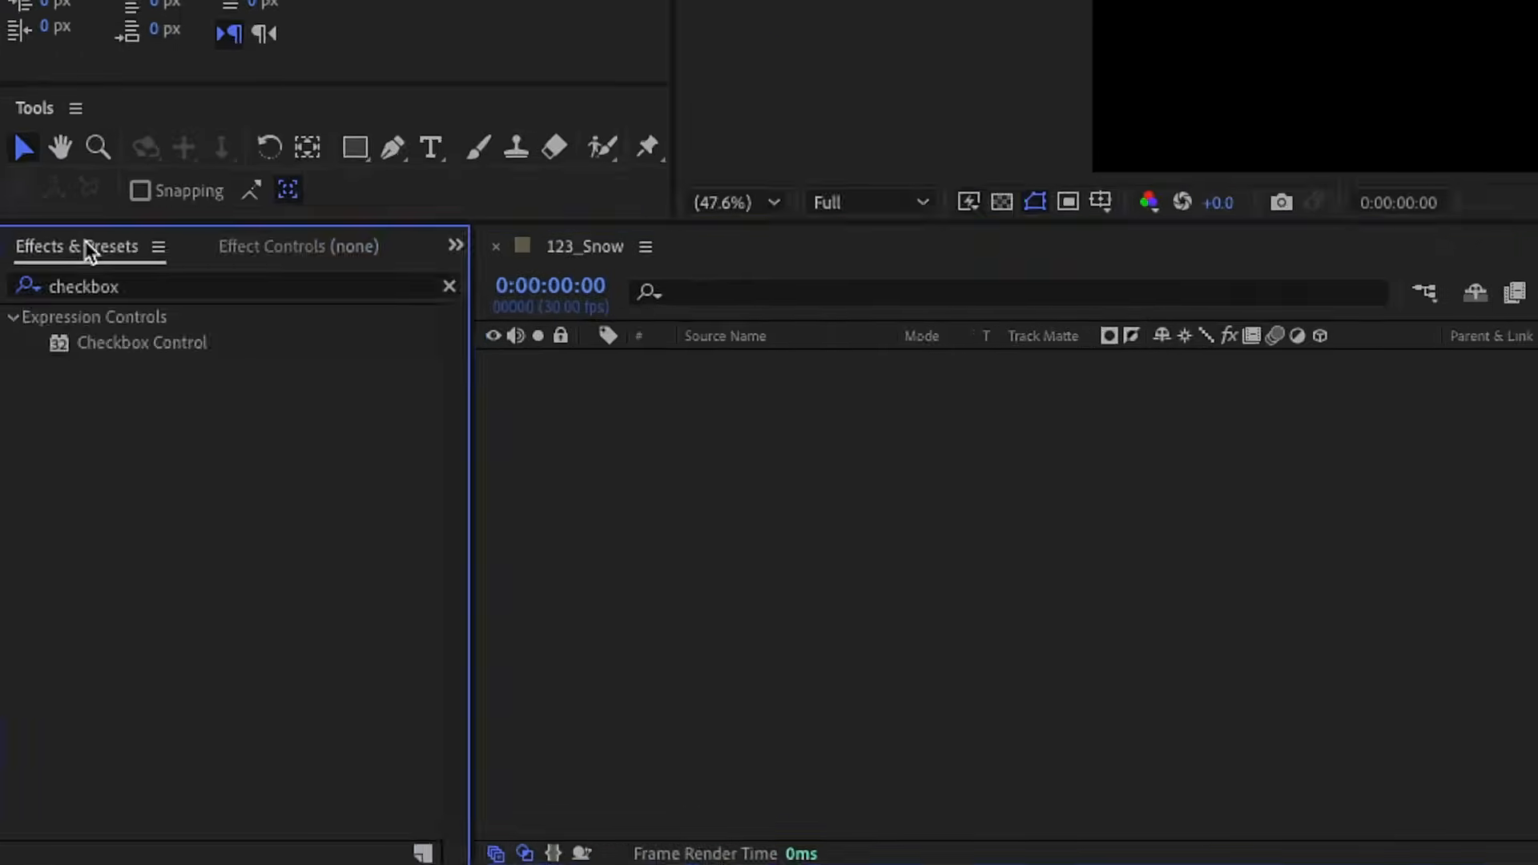
double_click(126, 282)
type("snow_Ef")
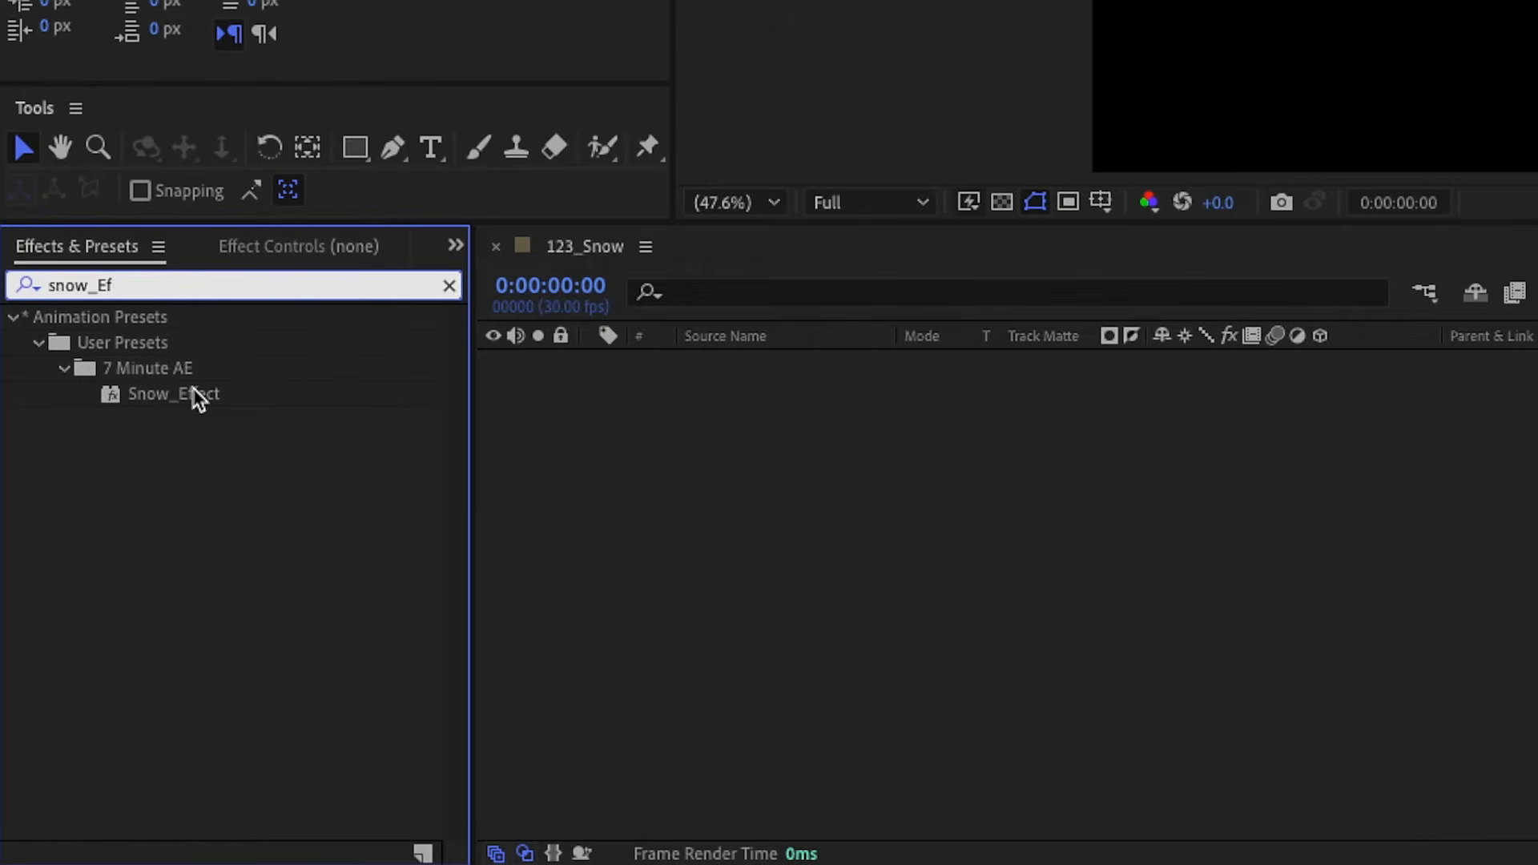
double_click(194, 393)
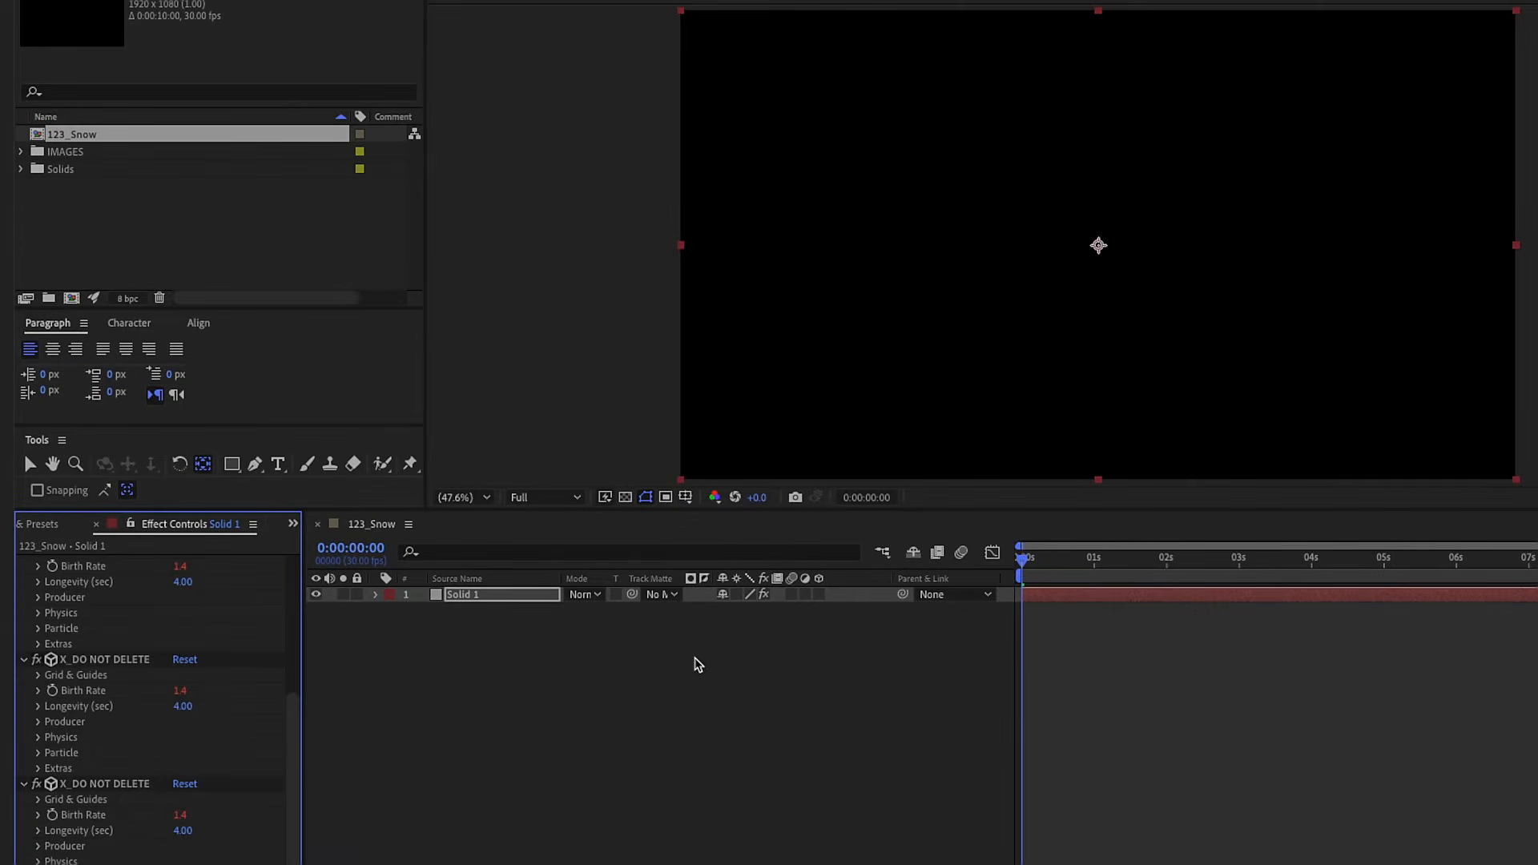
Preview the snow generated by the applied preset and collapse the X_DO NOT DELETE effects.
key("space")
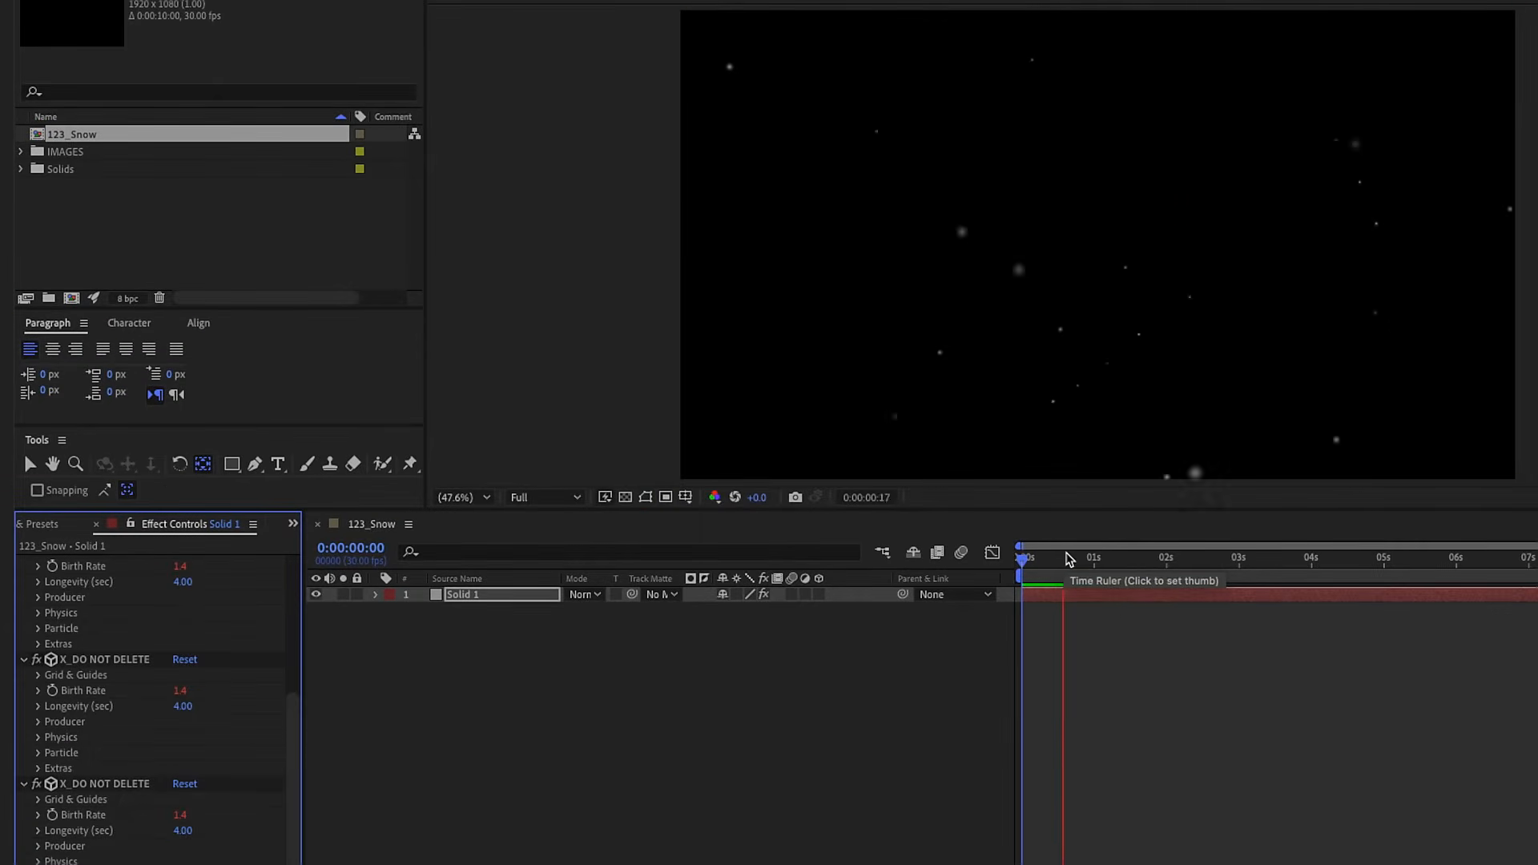
left_click(1027, 558)
left_click(24, 660)
left_click(23, 784)
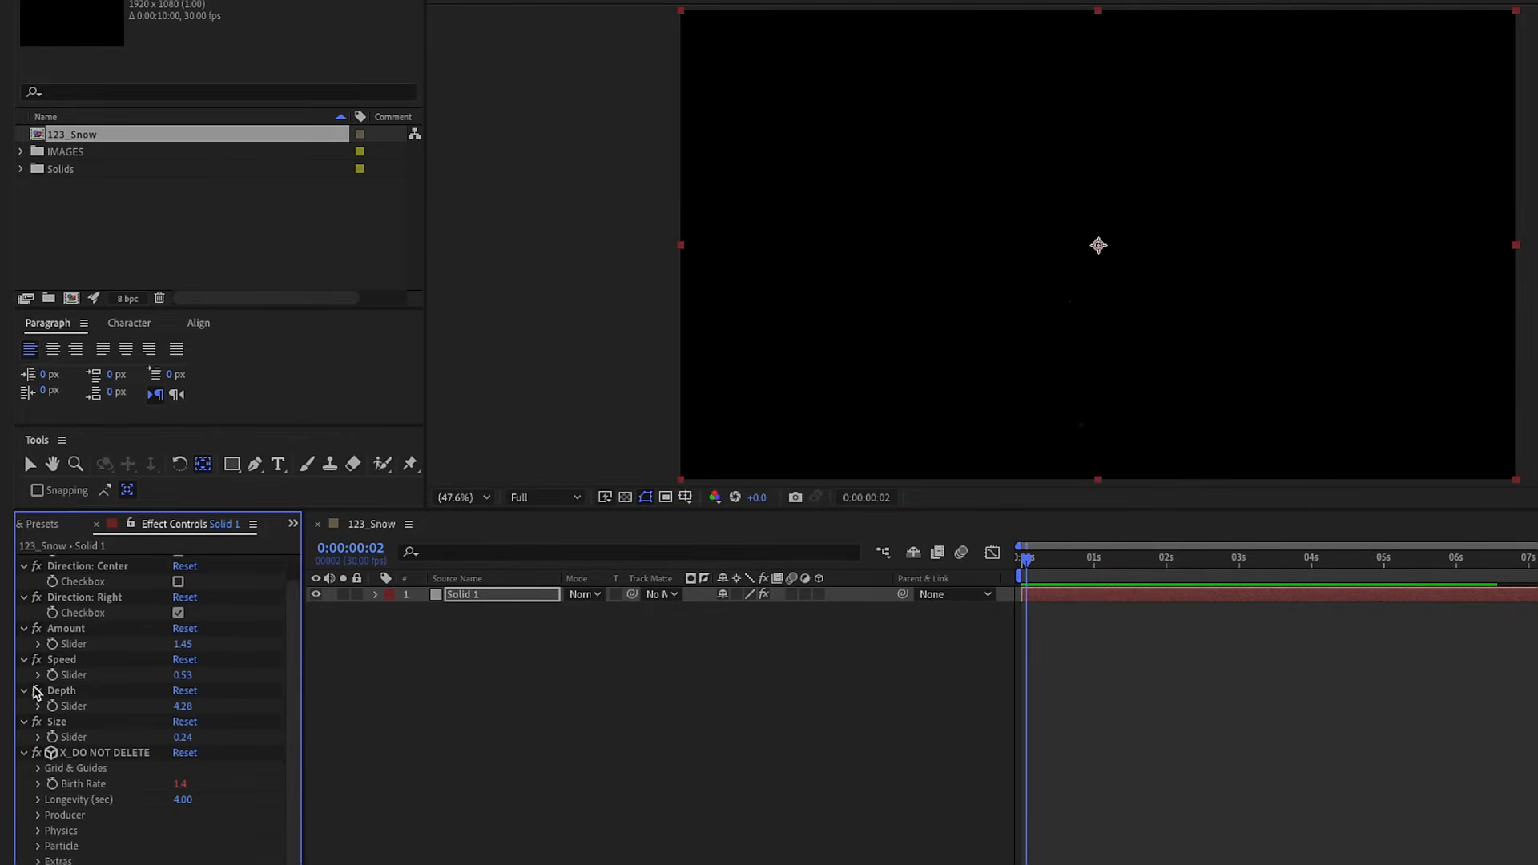
left_click(24, 752)
left_click(24, 750)
key("space")
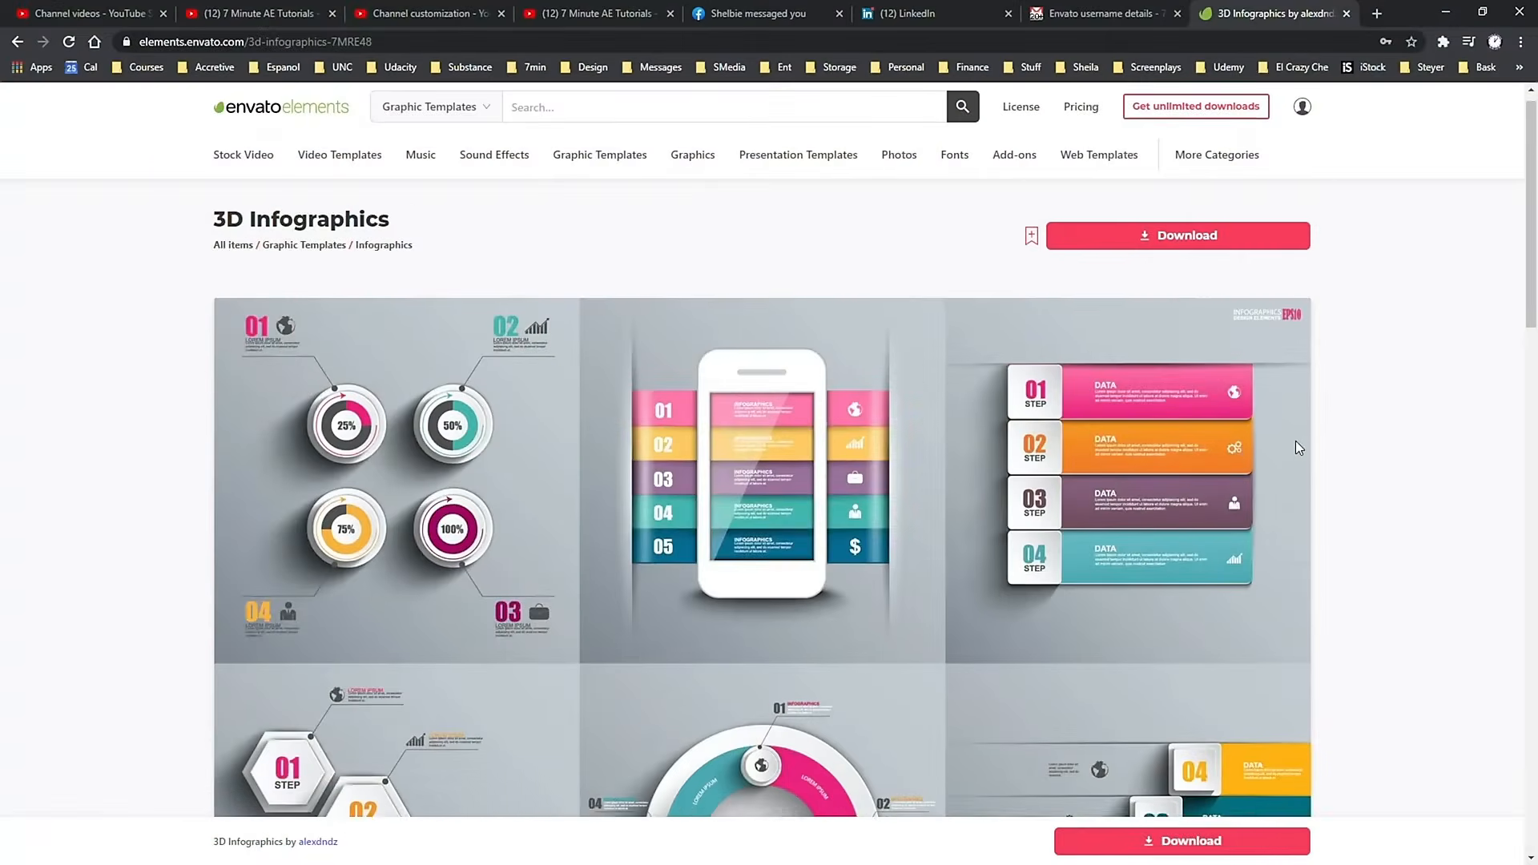
Switch to Envato Elements in the browser and look through the 3D Infographics item, the stock videos and the audio tracks.
scroll(1298, 437, "down", 2)
scroll(1303, 429, "down", 4)
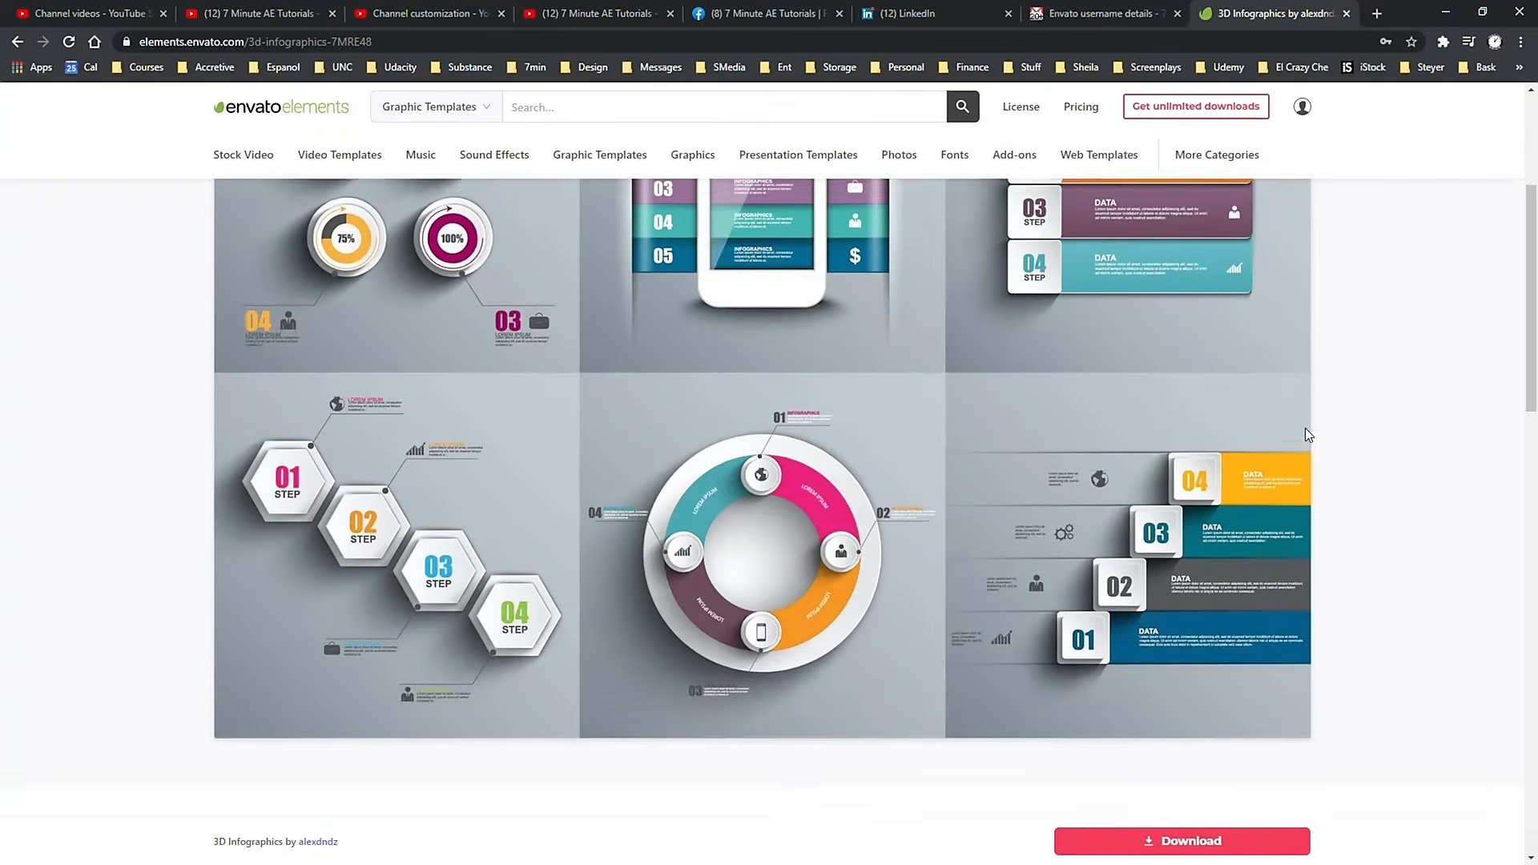
scroll(1314, 425, "up", 4)
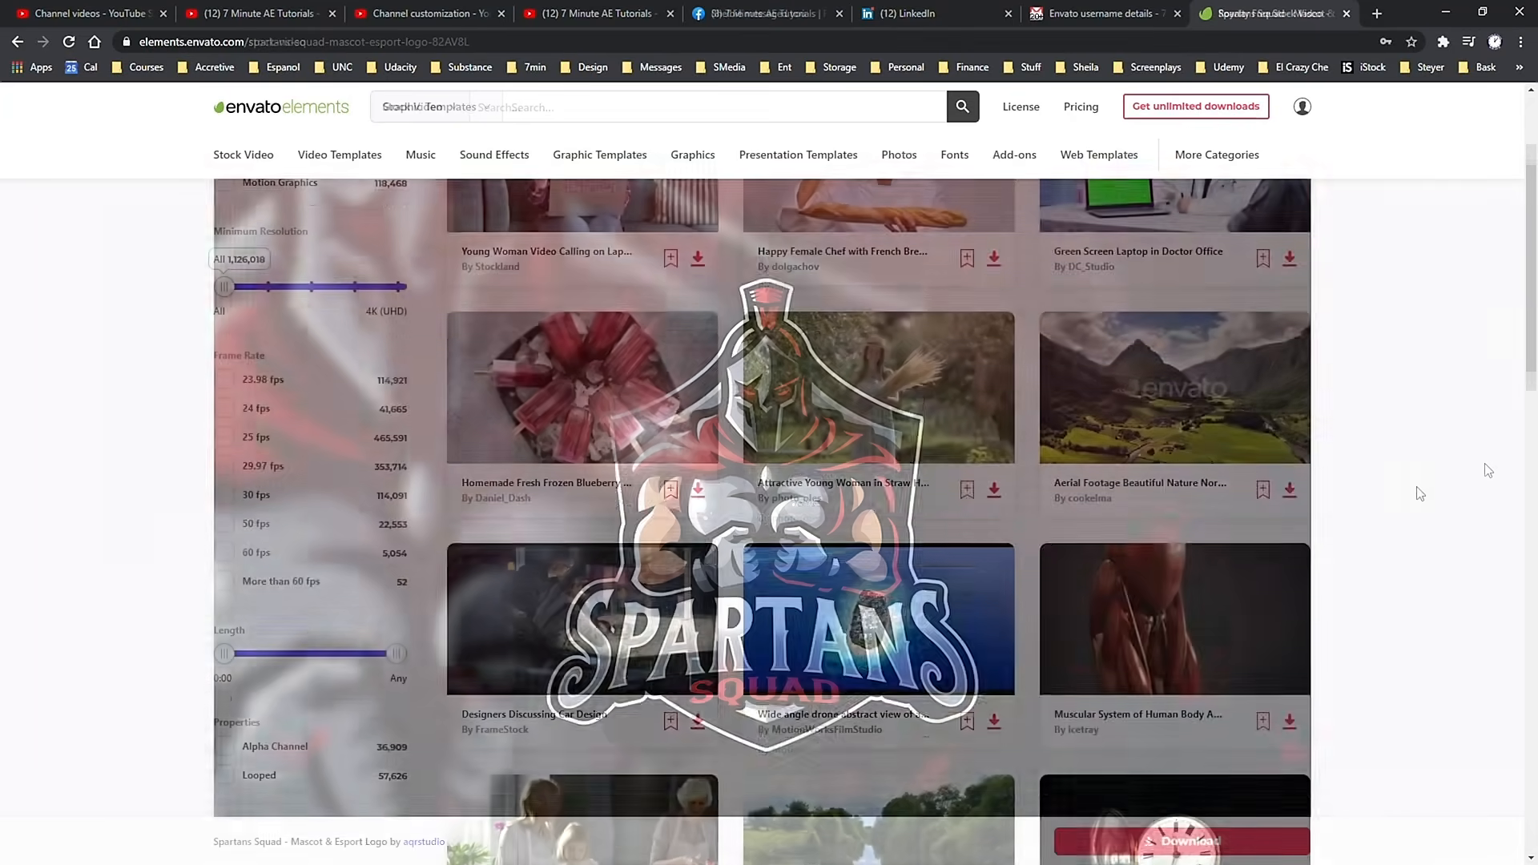
scroll(1483, 467, "down", 3)
scroll(1426, 481, "down", 5)
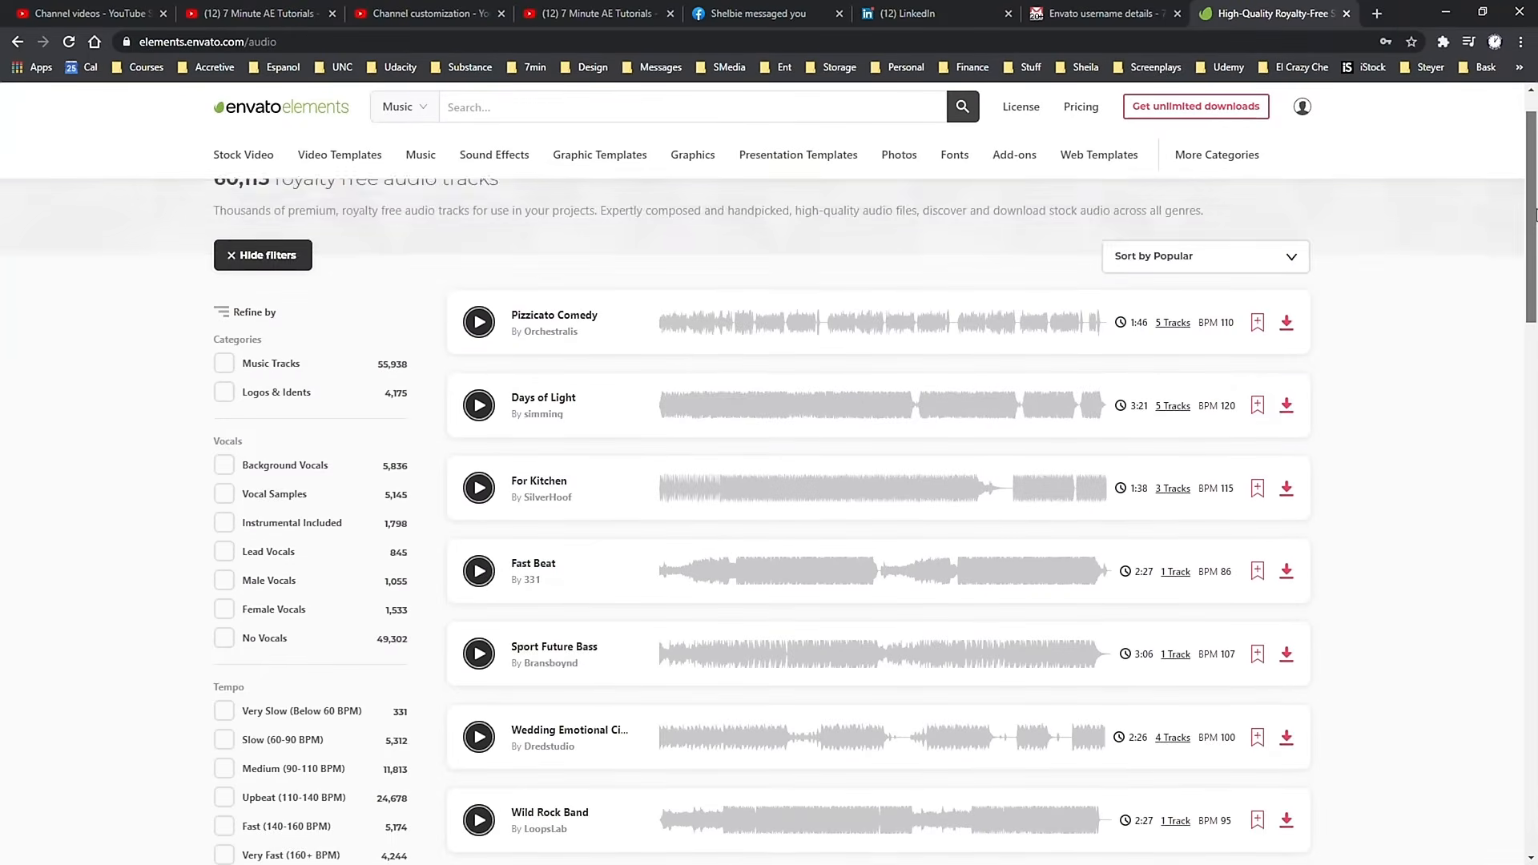
left_click_drag(1535, 214, 1521, 473)
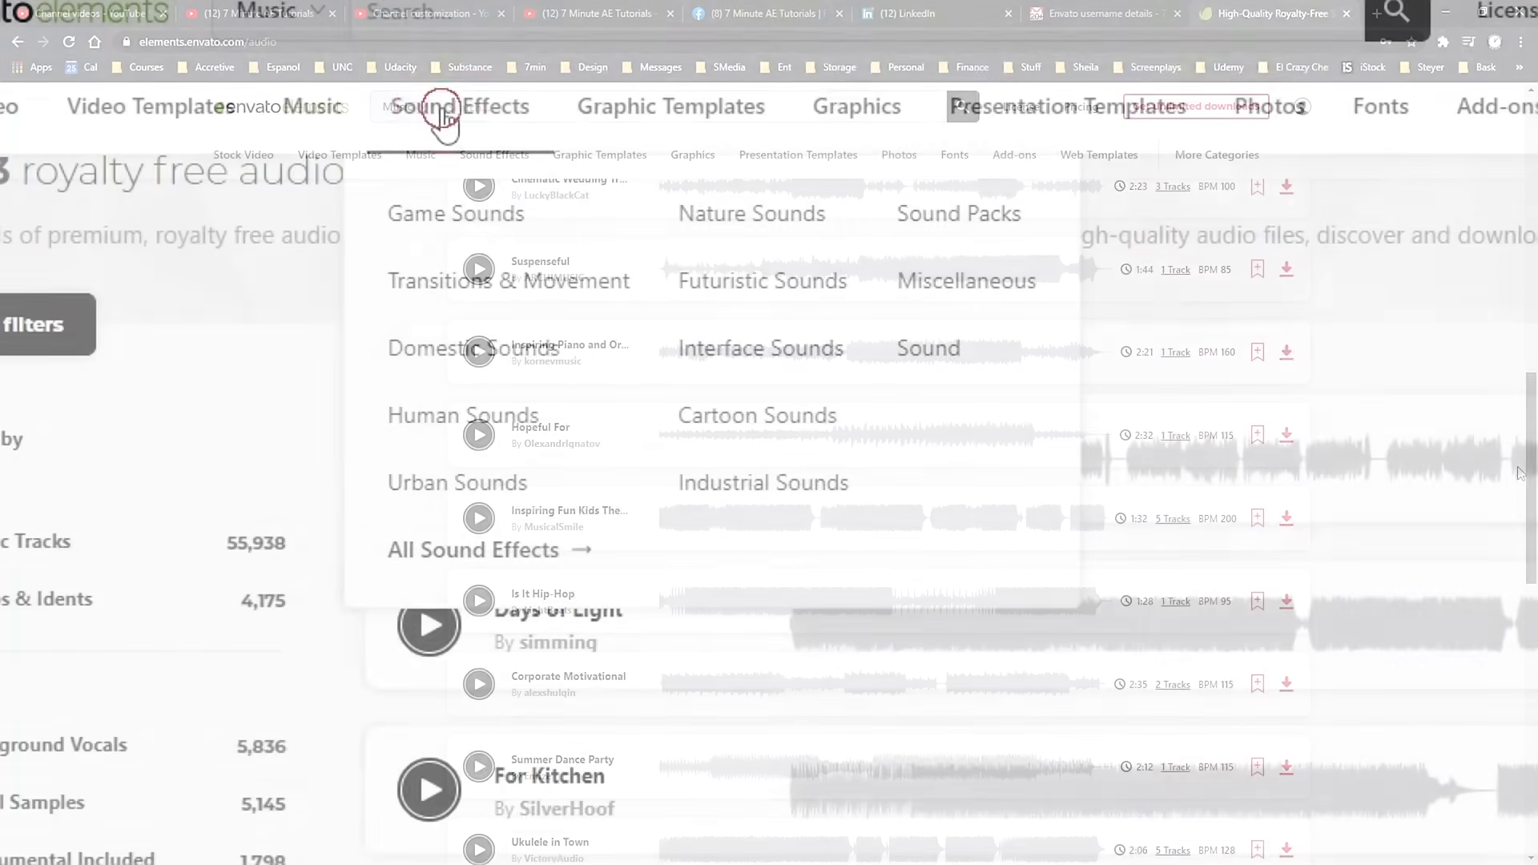
In the Envato sound effects catalogue, play and pause Ice Skating Spins 3 and filter by Transitions & Movement and Futuristic Sounds.
left_click(494, 154)
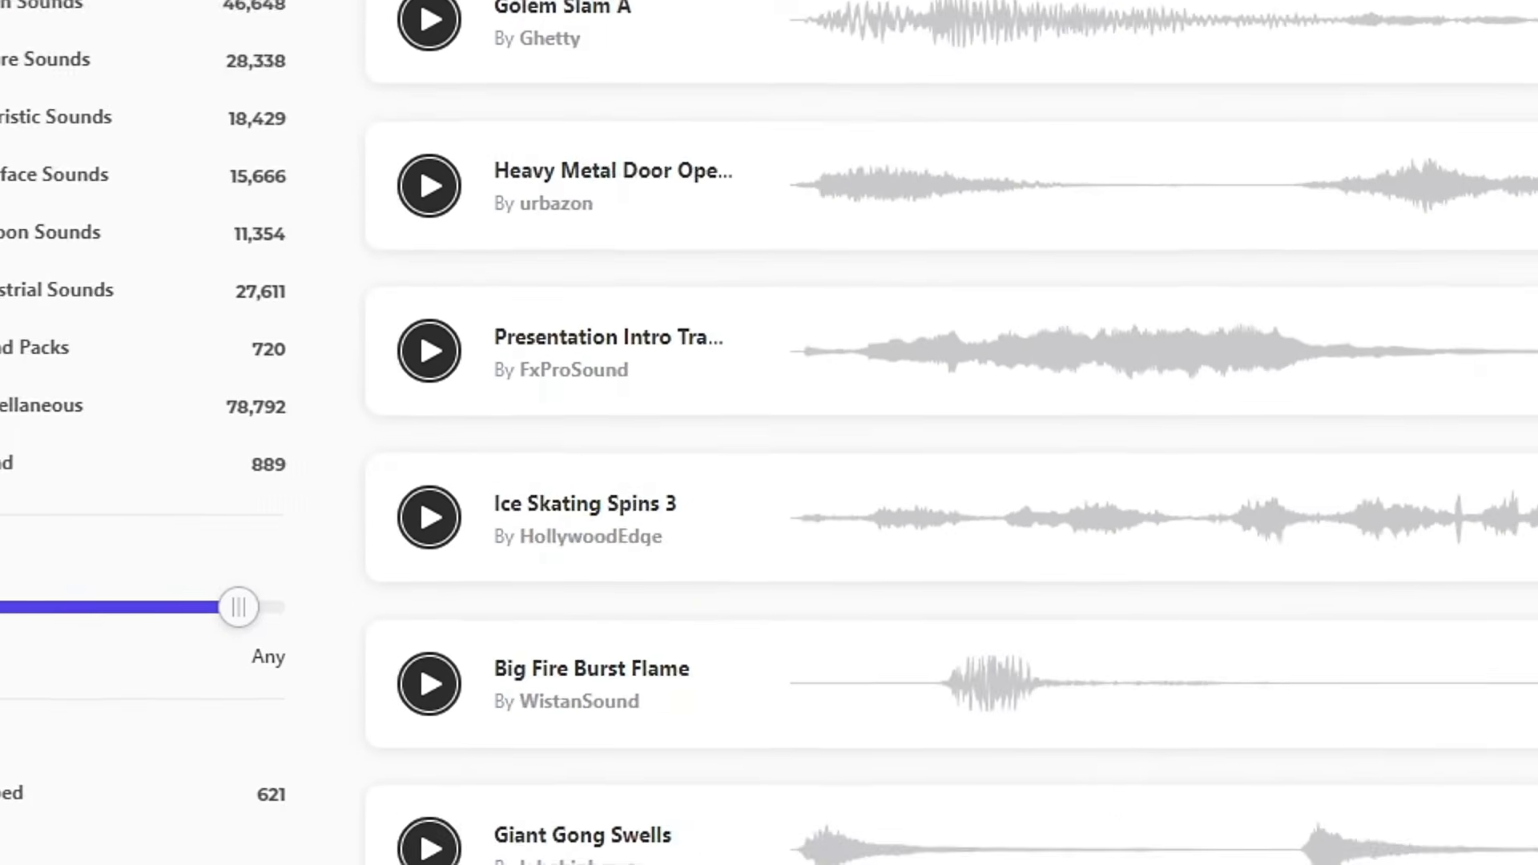
left_click(436, 515)
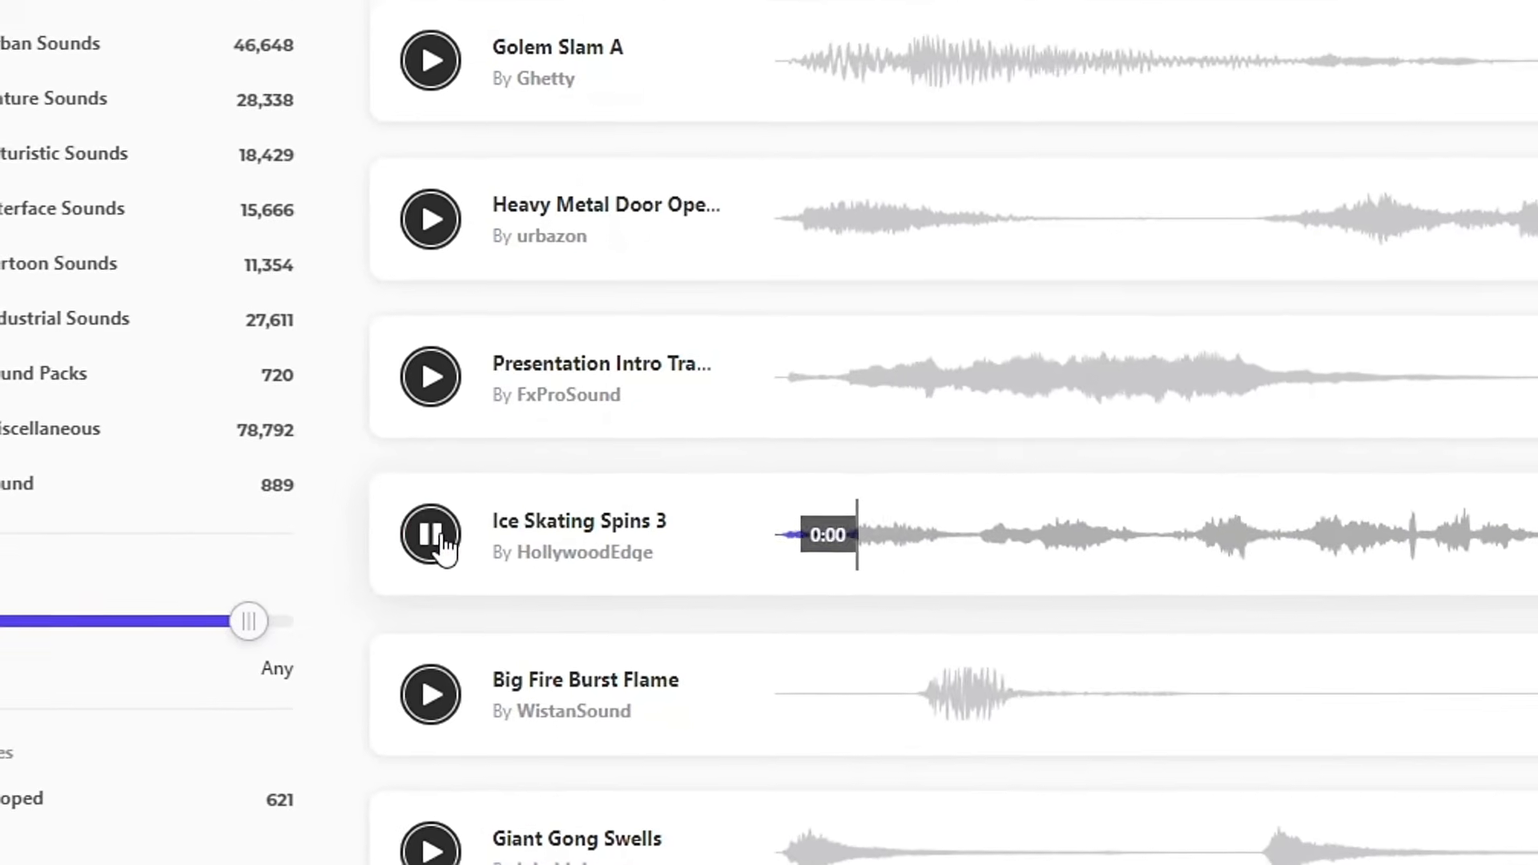
left_click(437, 551)
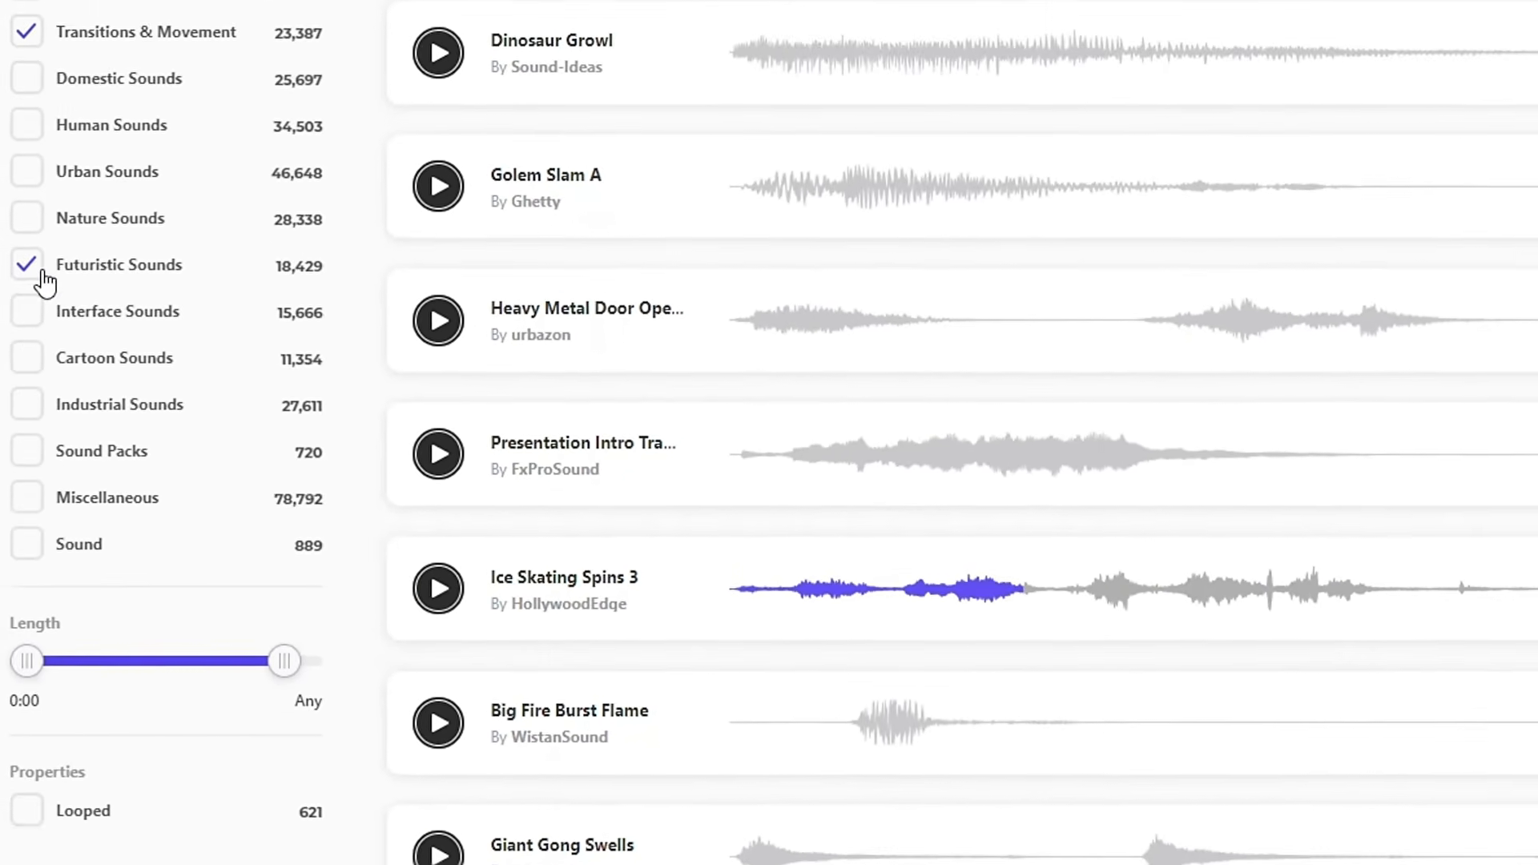
left_click(50, 30)
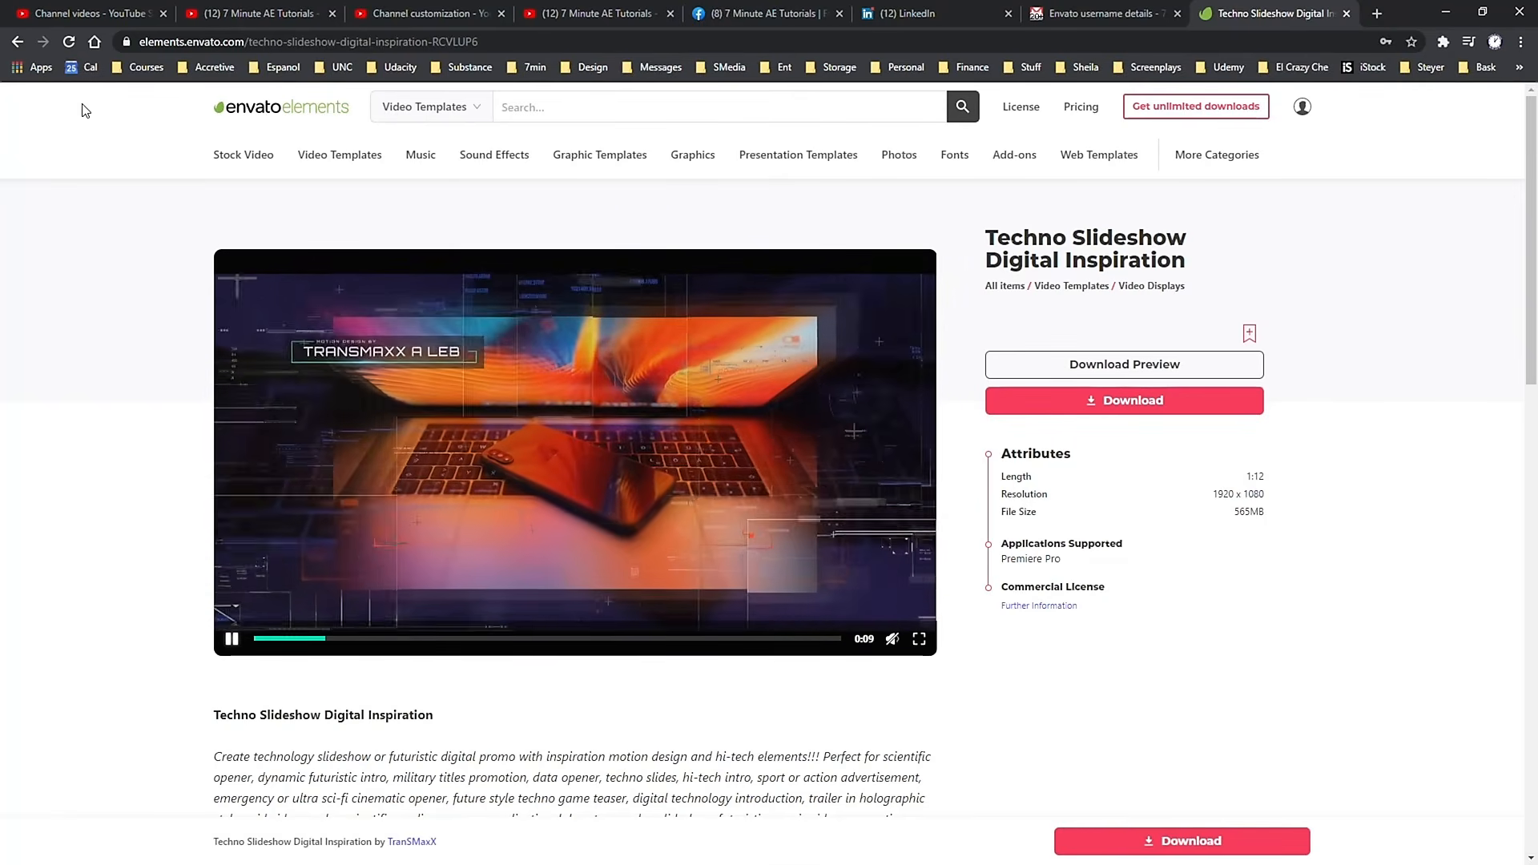
Return from the Techno Slideshow Digital Inspiration page and view the Hi-Tech Futuristic Slideshow template.
left_click(16, 44)
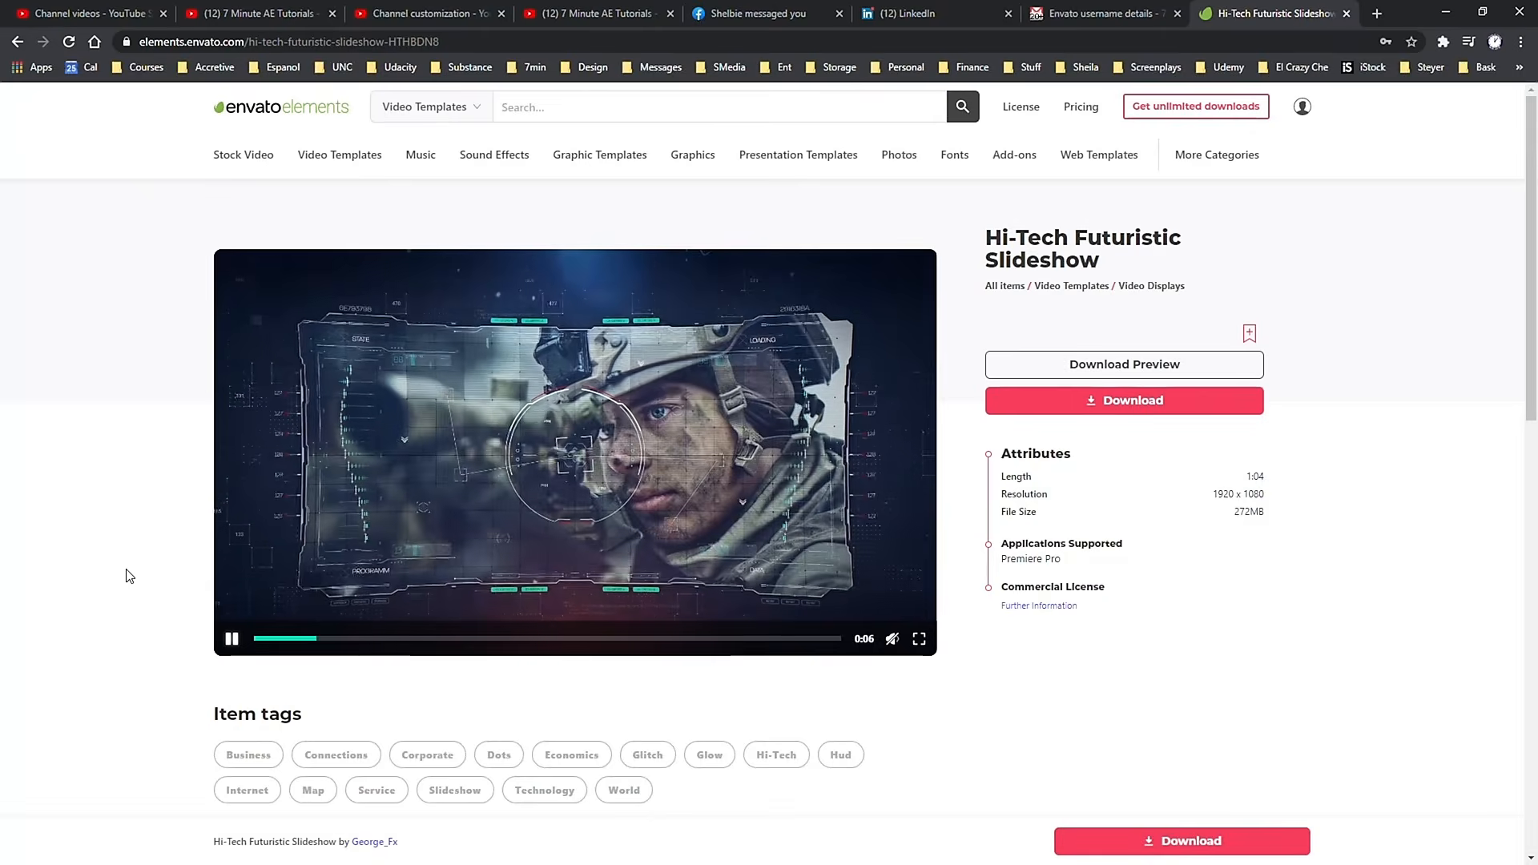